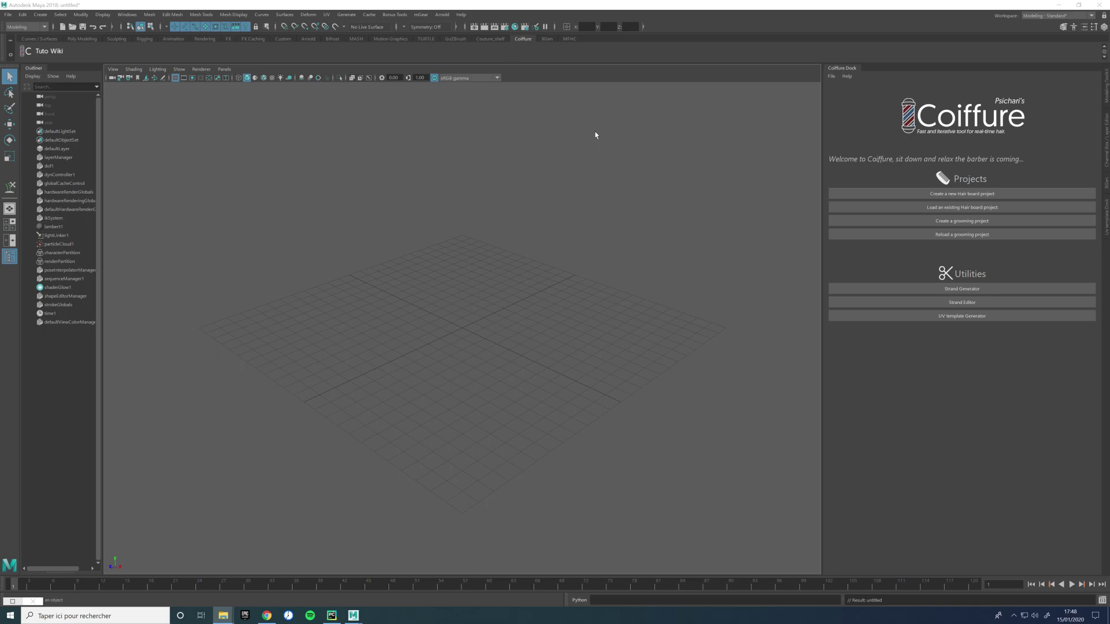
# Step: Create a new grooming project named TestTuto
pyautogui.click(1003, 223)
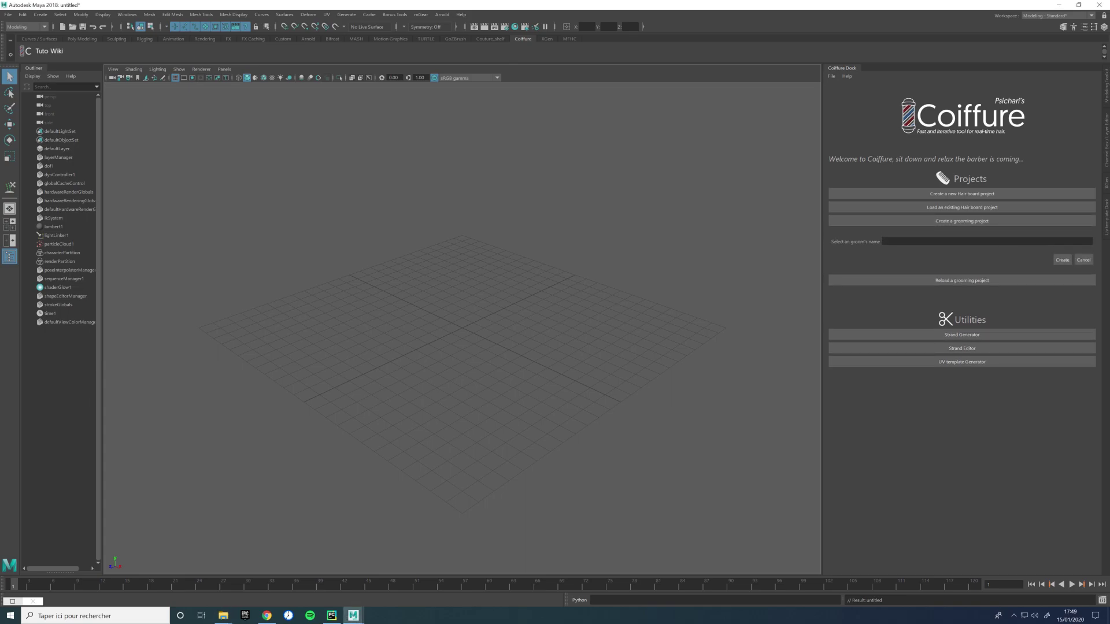
pyautogui.click(956, 241)
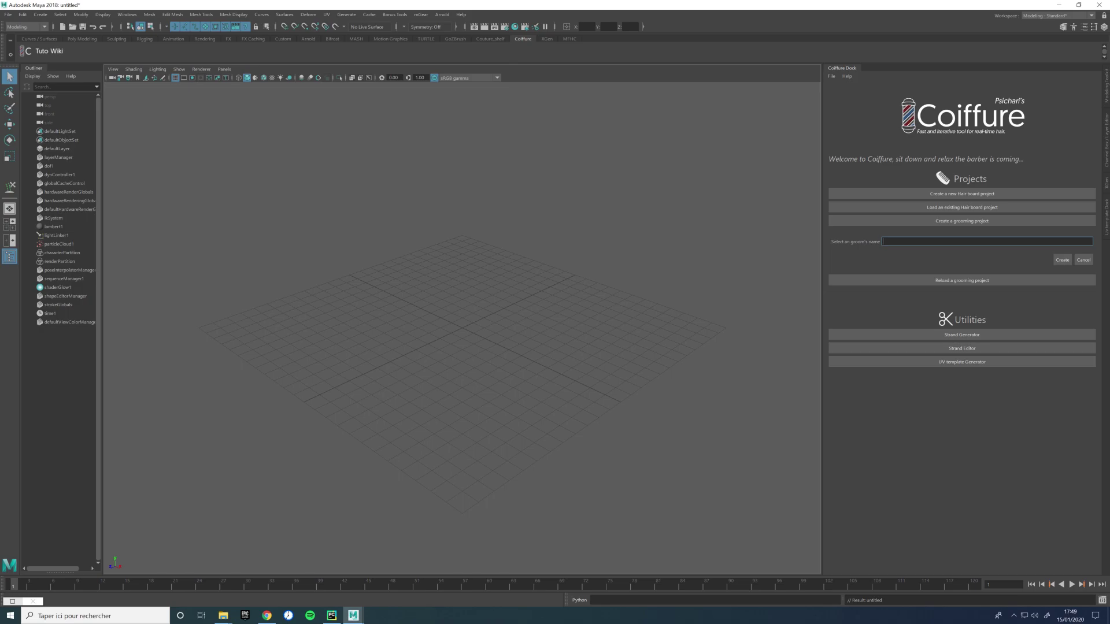
pyautogui.write('TestTuto')
pyautogui.click(1063, 260)
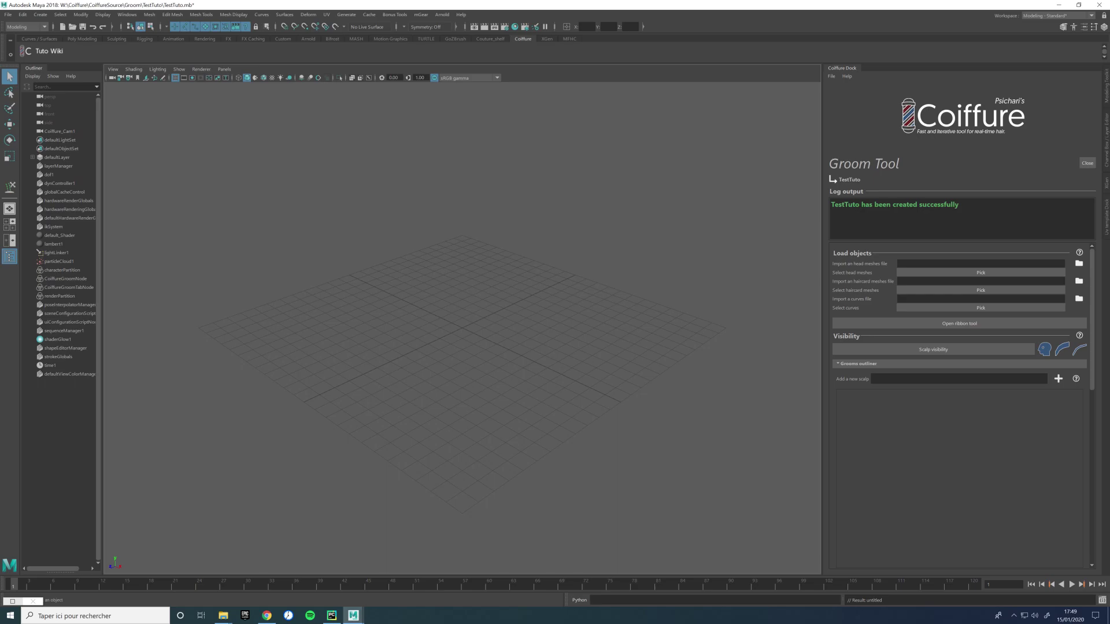
# Step: Switch to the browser and look through the ArtStation article Aguilar De Nerha Breakdown Part 01
pyautogui.hotkey('alt', 'Tab')
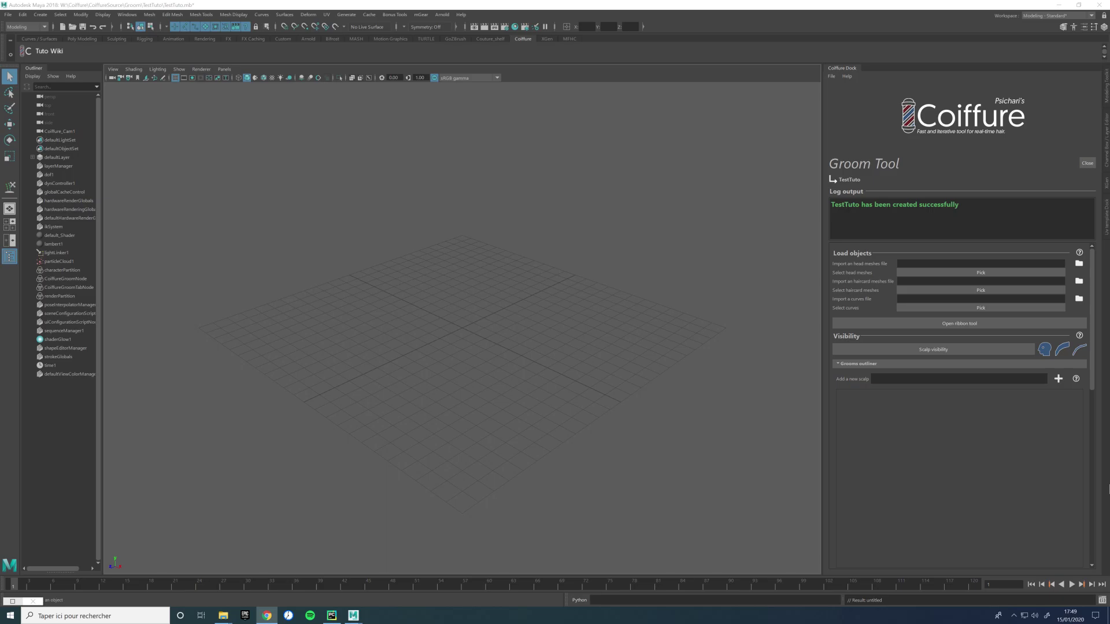
pyautogui.hotkey('alt', 'Tab')
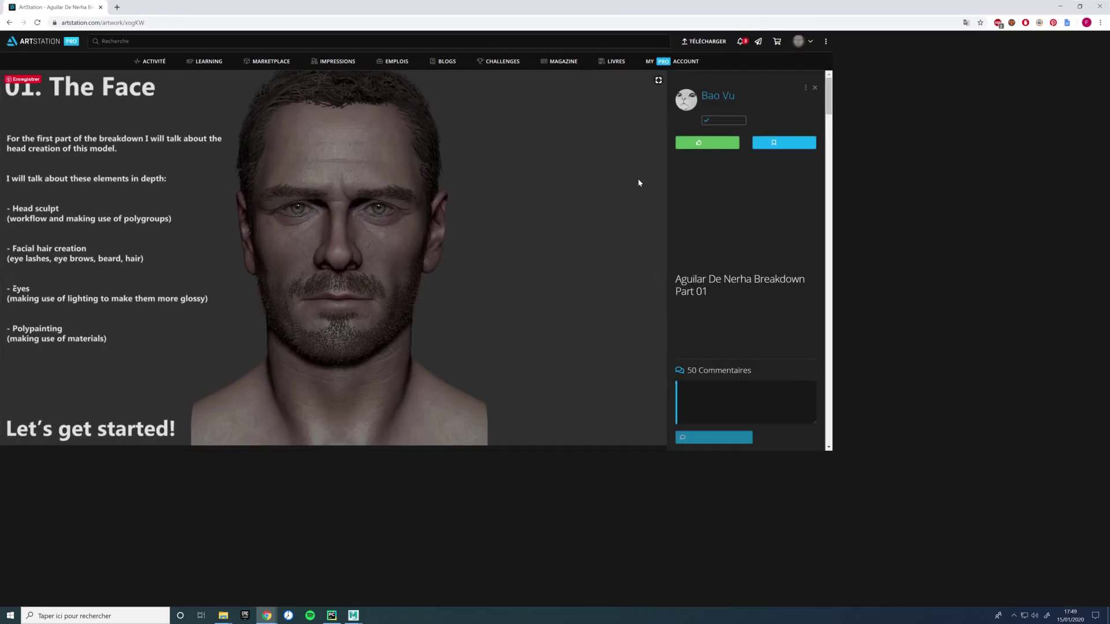
pyautogui.scroll(-7, 612, 239)
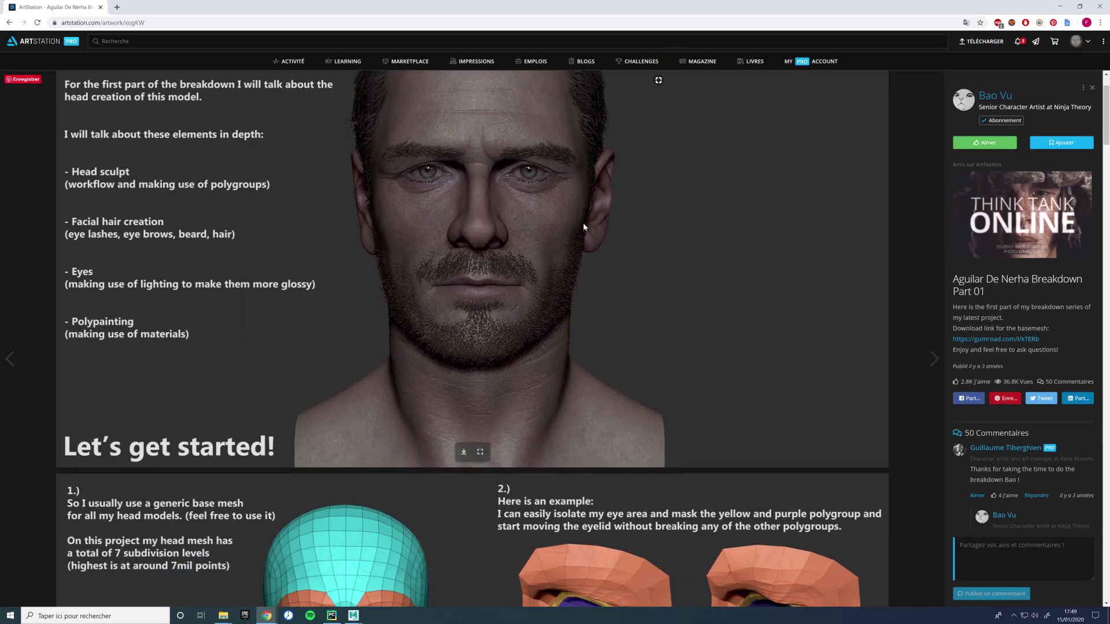
pyautogui.scroll(-13, 618, 341)
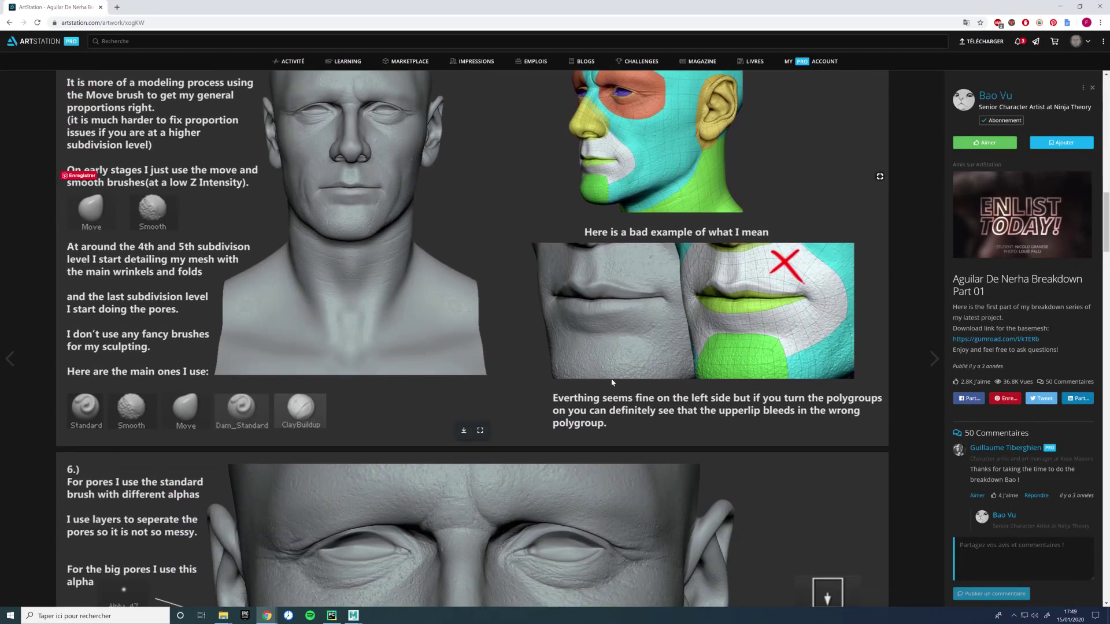
pyautogui.scroll(-12, 612, 384)
pyautogui.scroll(-20, 607, 408)
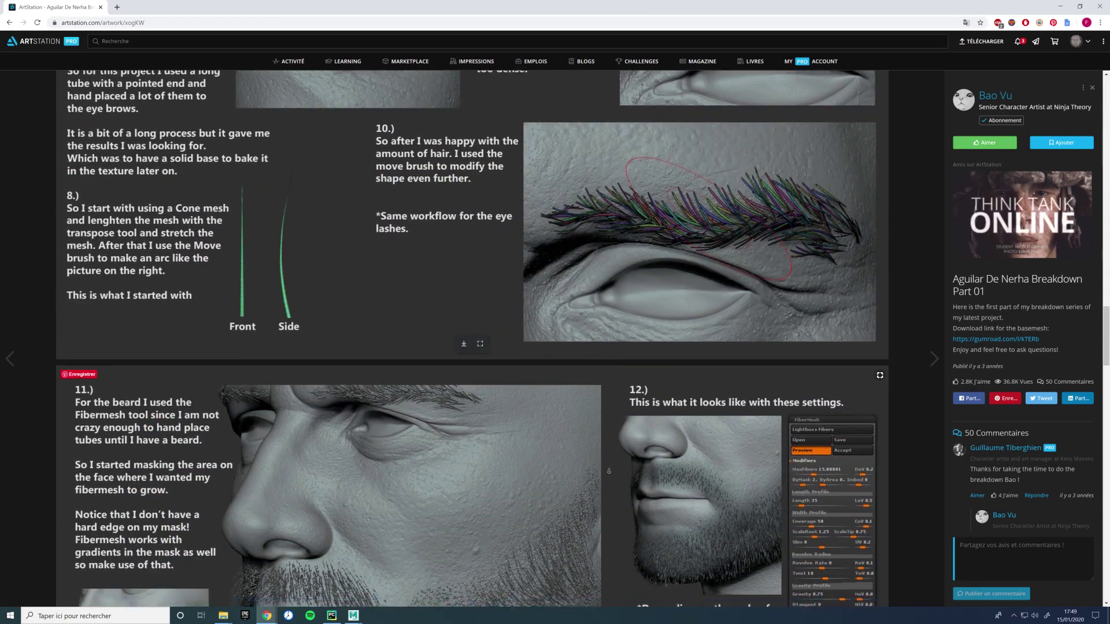
pyautogui.scroll(1, 633, 381)
pyautogui.scroll(20, 633, 381)
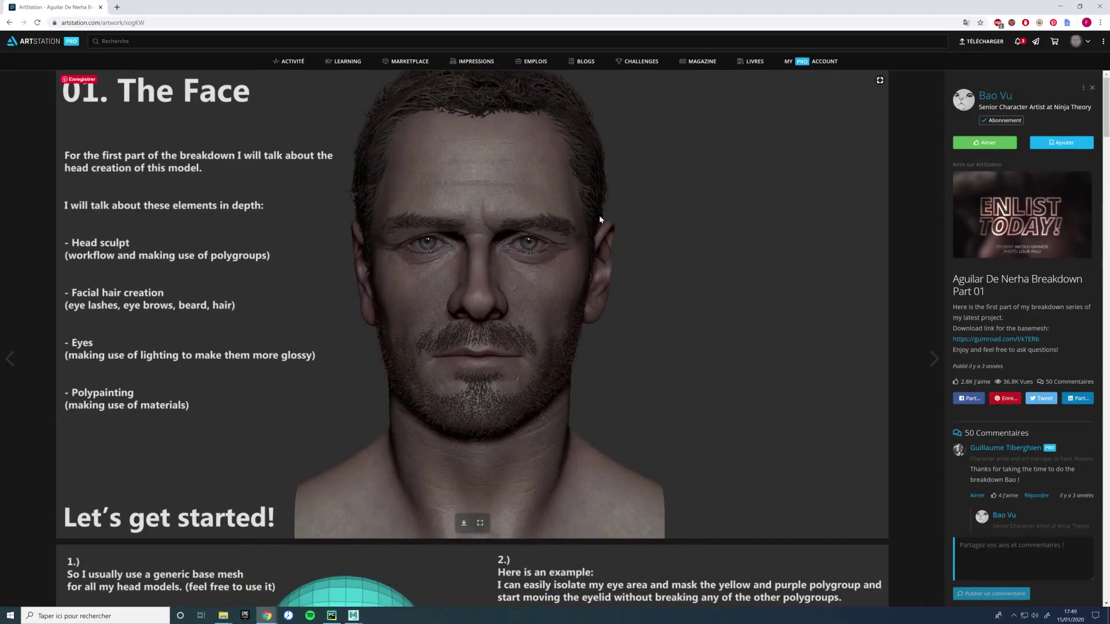
pyautogui.scroll(-6, 589, 295)
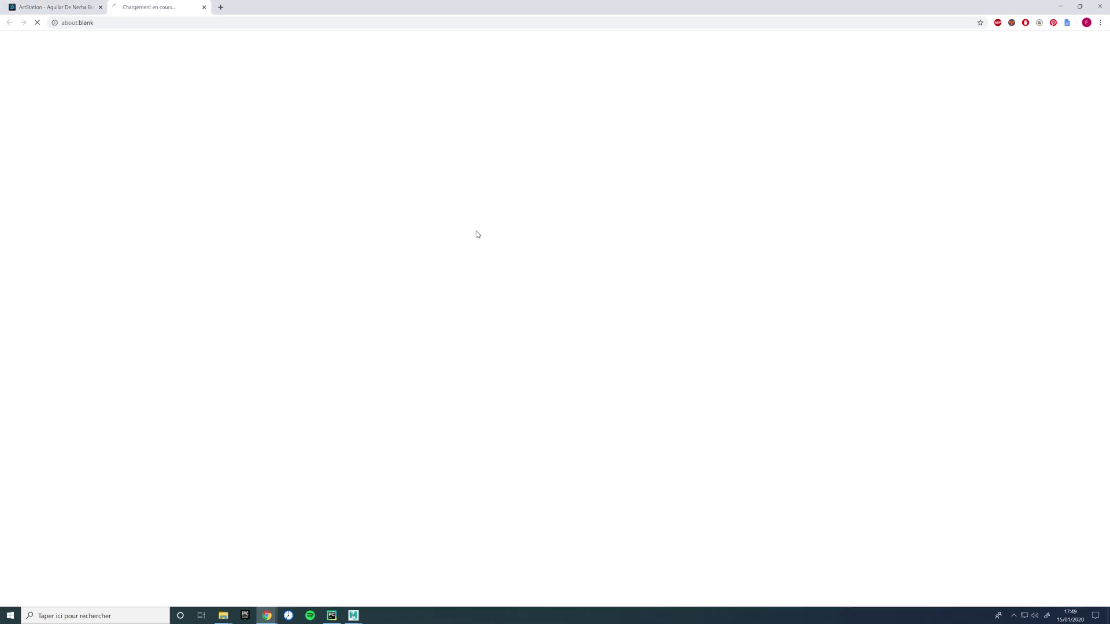
# Step: Follow the article's basemesh download link, view the Generic Head Basemesh page, and return to Maya
pyautogui.click(984, 339)
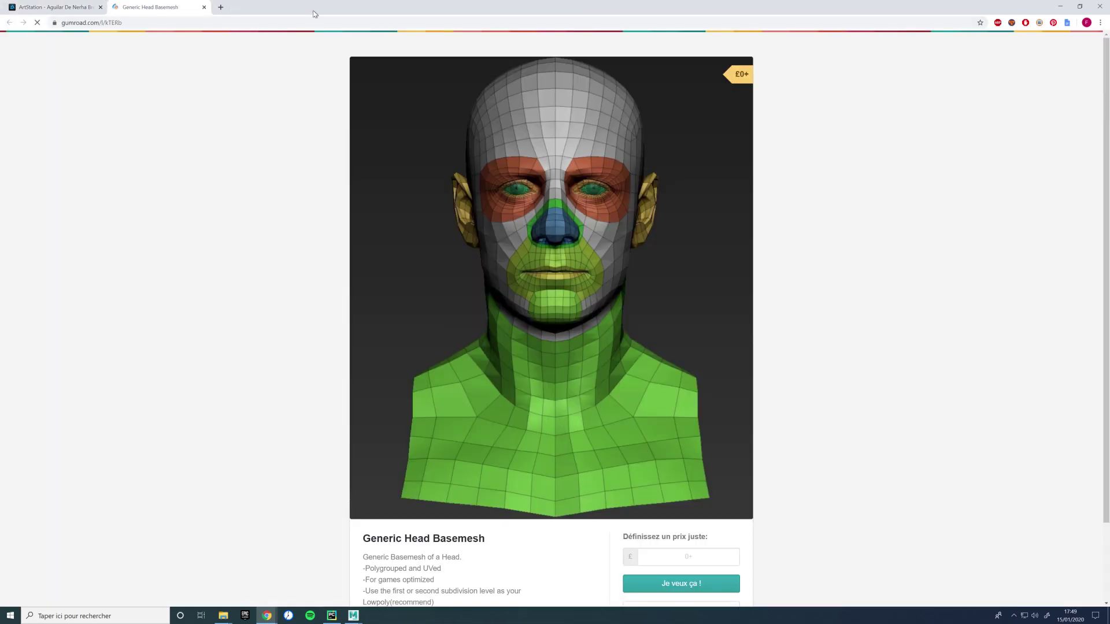
pyautogui.scroll(-1, 893, 169)
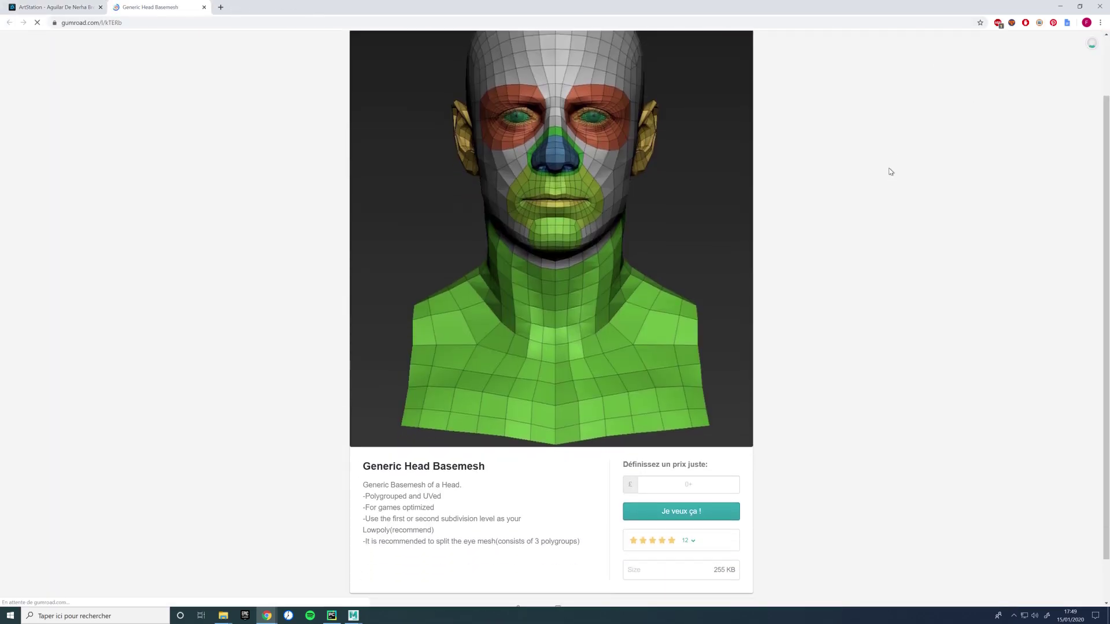
pyautogui.click(1060, 6)
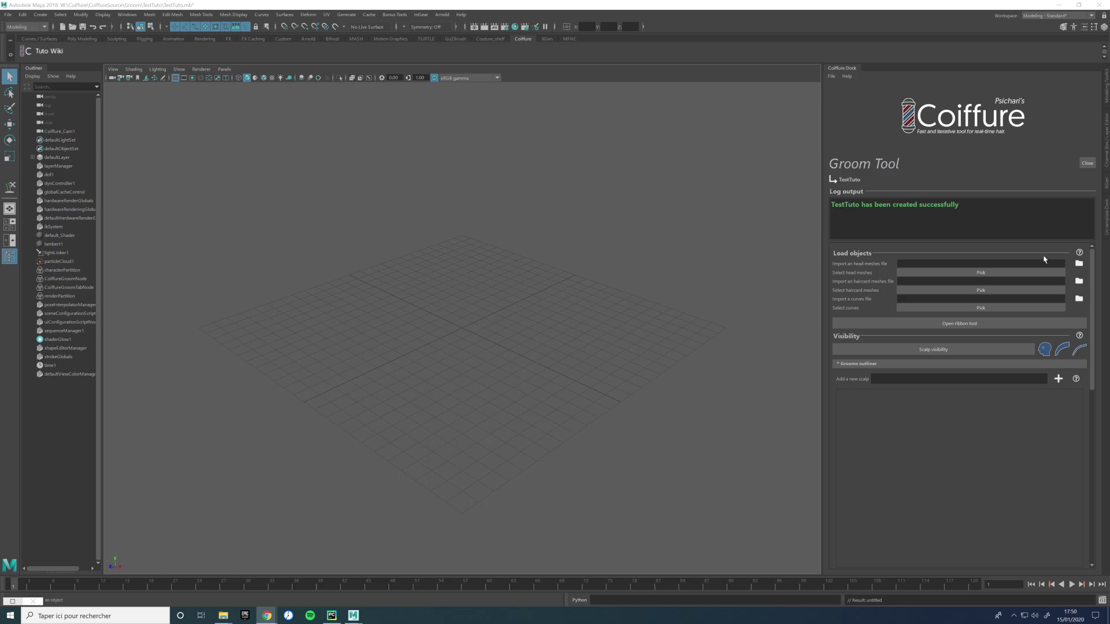
# Step: Import Head.mb from the New_Project scenes folder as the groom's head mesh and deselect it
pyautogui.click(1079, 264)
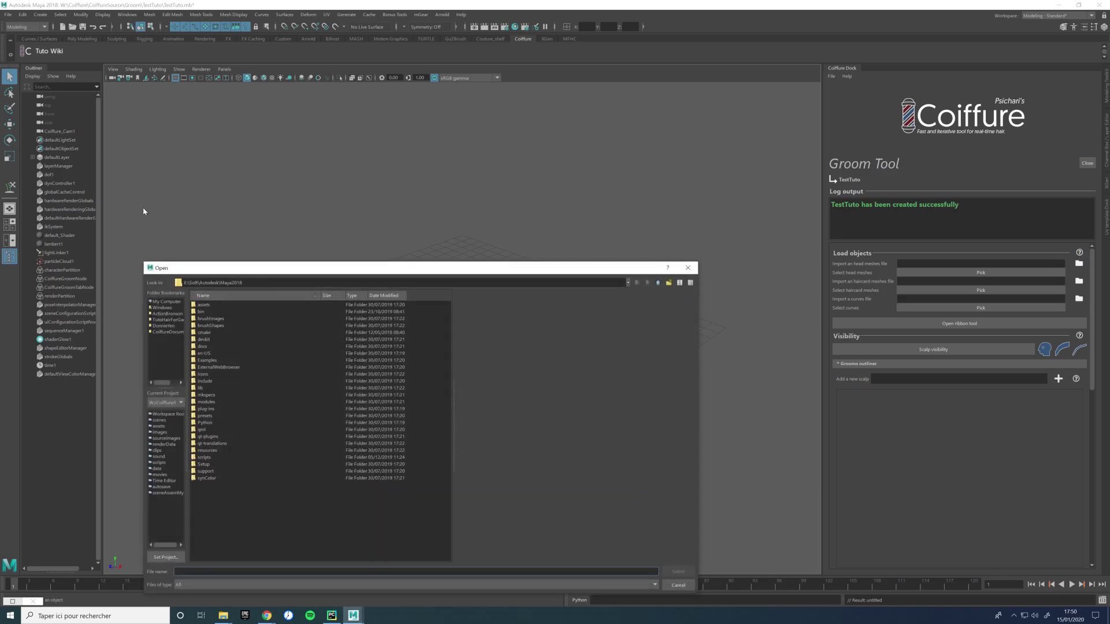
pyautogui.click(168, 332)
pyautogui.doubleClick(206, 306)
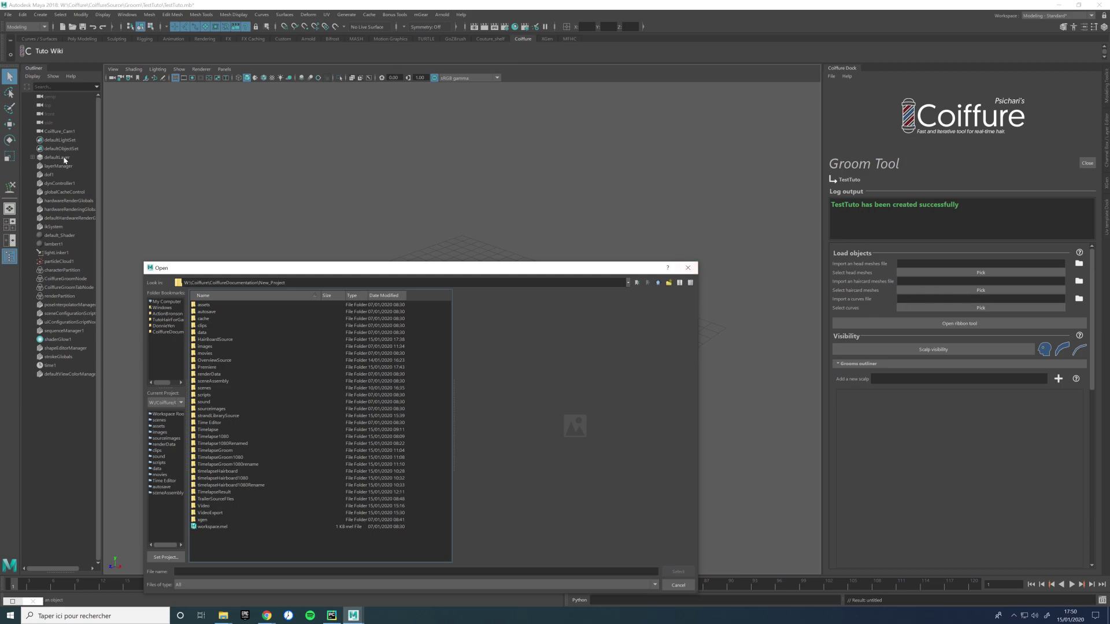
pyautogui.click(224, 409)
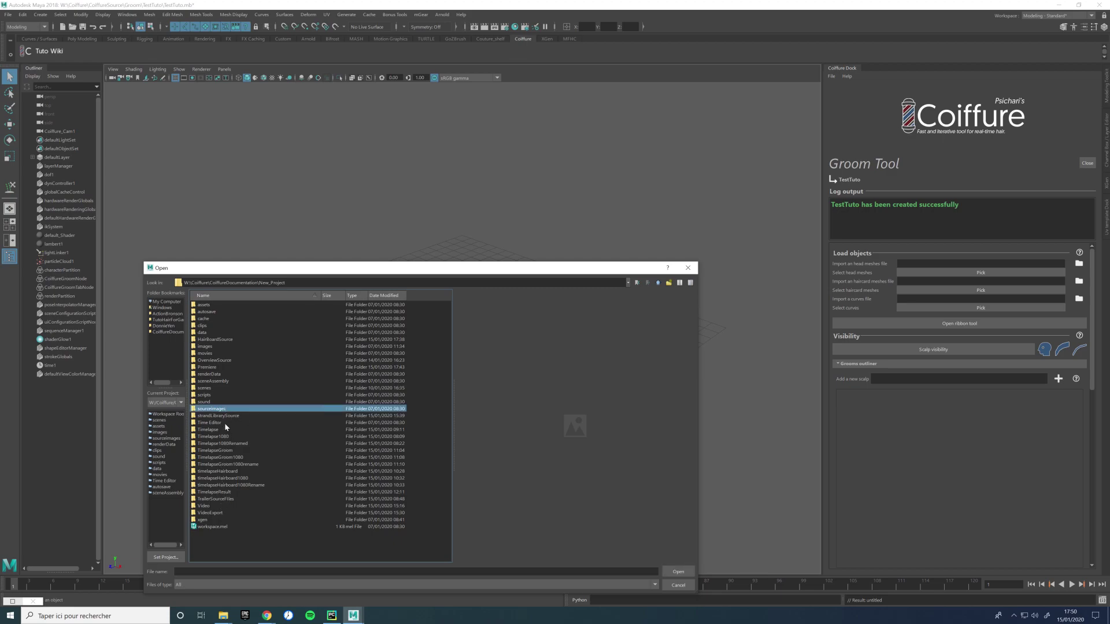
pyautogui.click(207, 389)
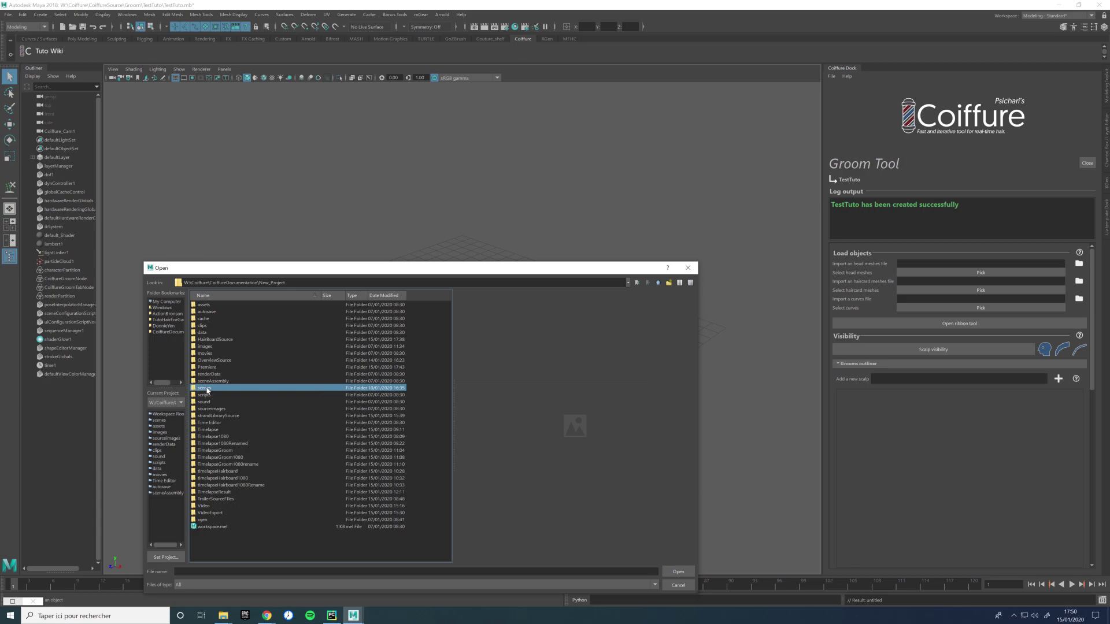
pyautogui.doubleClick(207, 389)
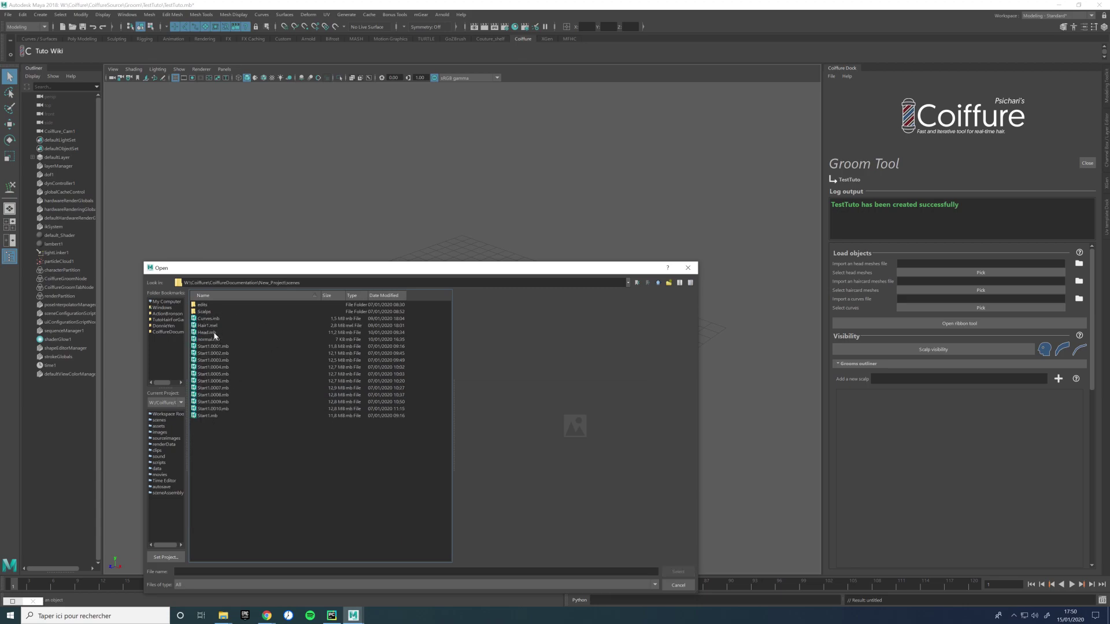
pyautogui.doubleClick(214, 333)
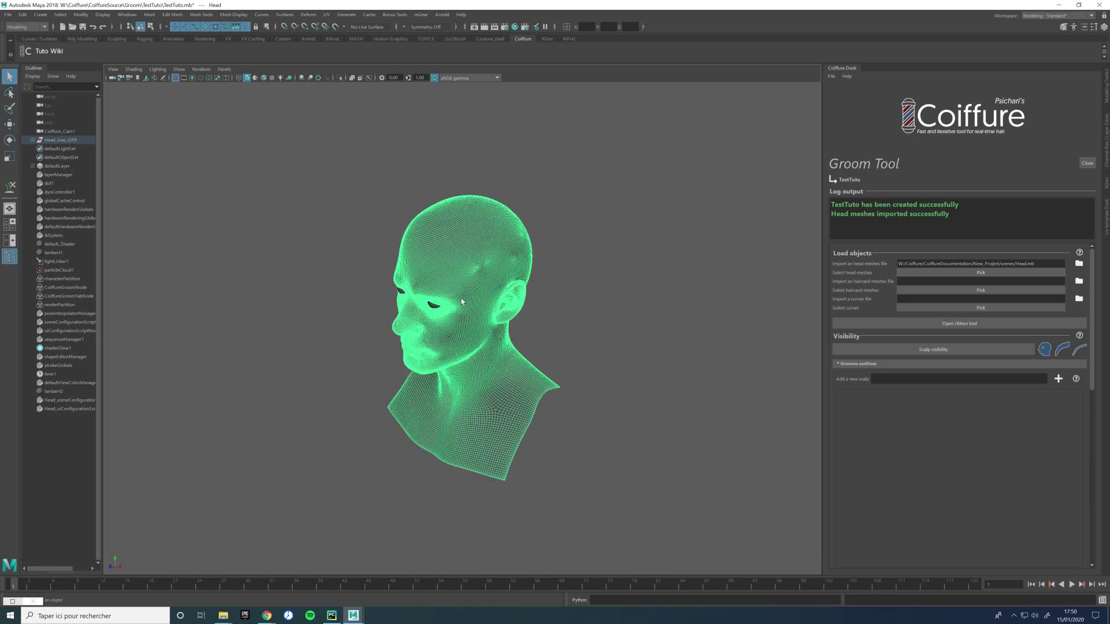
pyautogui.click(571, 286)
pyautogui.keyDown('alt'); pyautogui.moveTo(512, 295); pyautogui.dragTo(607, 282); pyautogui.keyUp('alt')
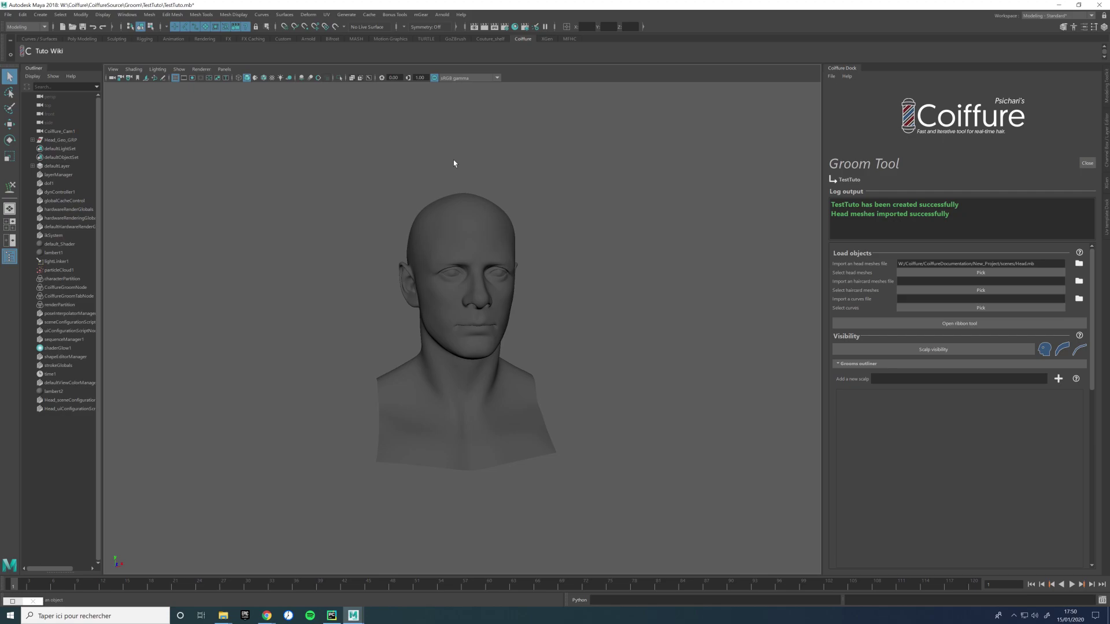
# Step: Toggle the head's visibility state and try box-selecting the head in the viewport
pyautogui.click(1045, 350)
pyautogui.click(1045, 349)
pyautogui.moveTo(494, 233); pyautogui.dragTo(815, 443)
pyautogui.moveTo(396, 209); pyautogui.dragTo(662, 489)
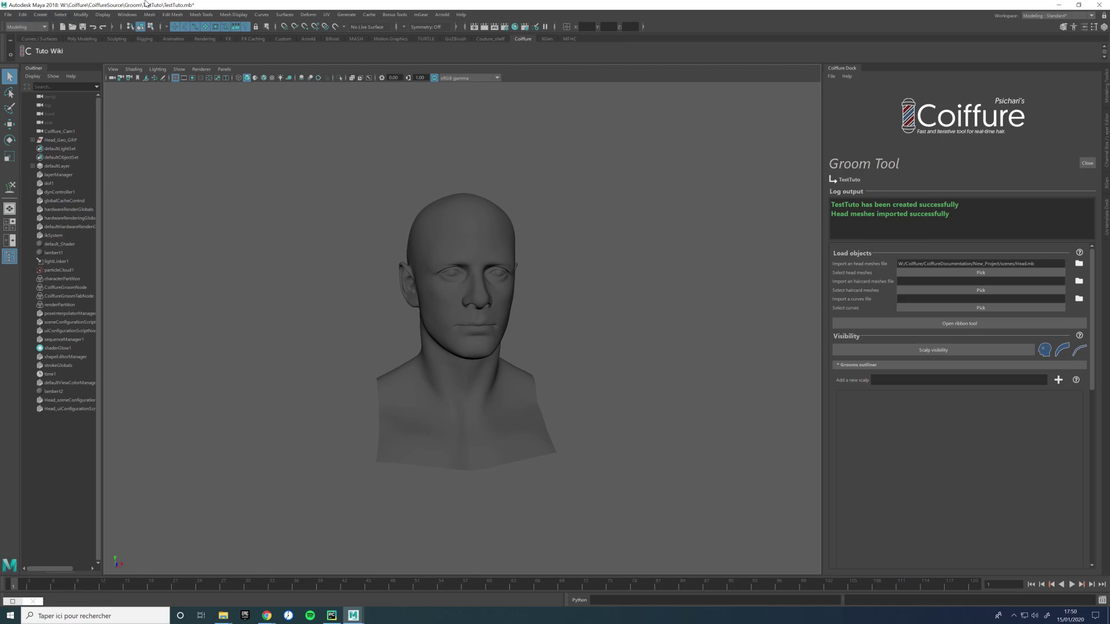
# Step: Create a polygon plane primitive
pyautogui.click(8, 15)
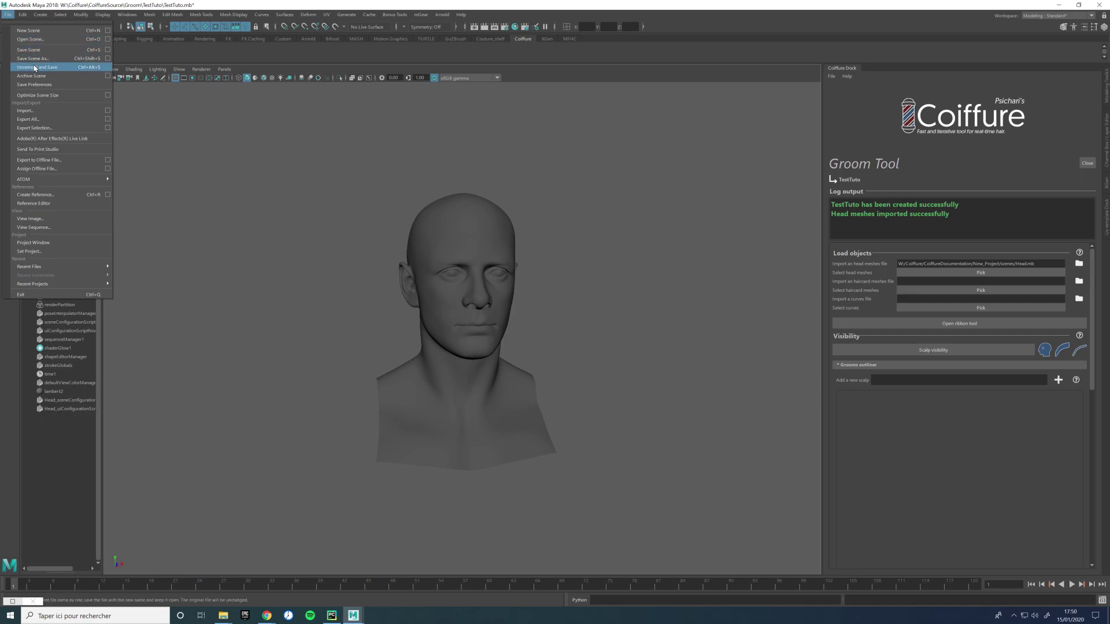
pyautogui.moveTo(40, 15)
pyautogui.moveTo(57, 47)
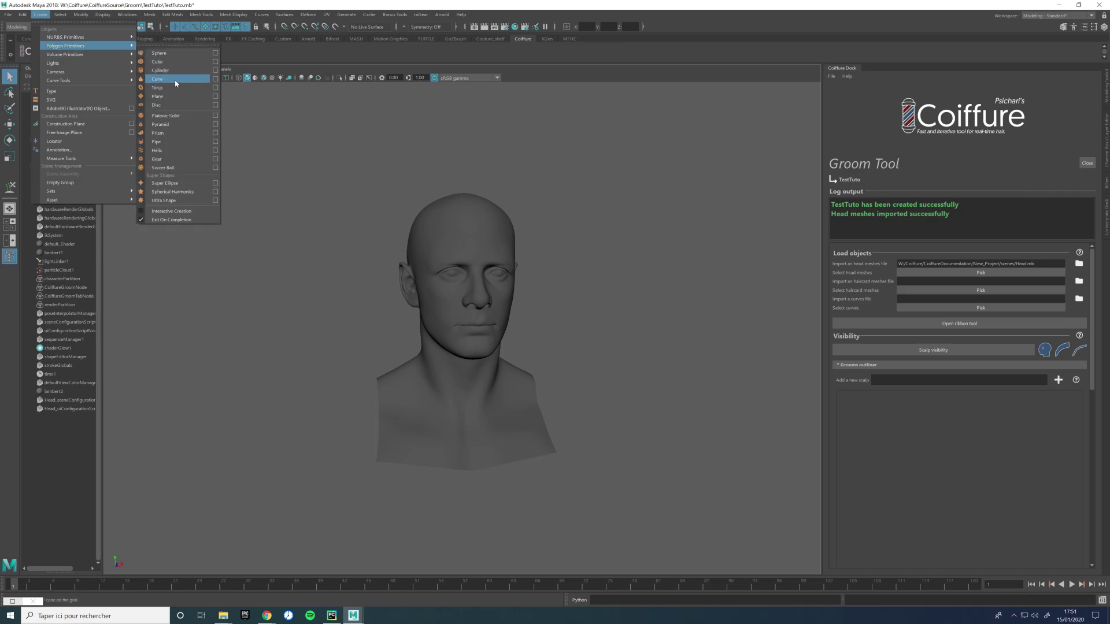
pyautogui.click(162, 100)
# Step: Scale the plane into a narrow strip and move it onto the top of the head
pyautogui.scroll(-8, 401, 367)
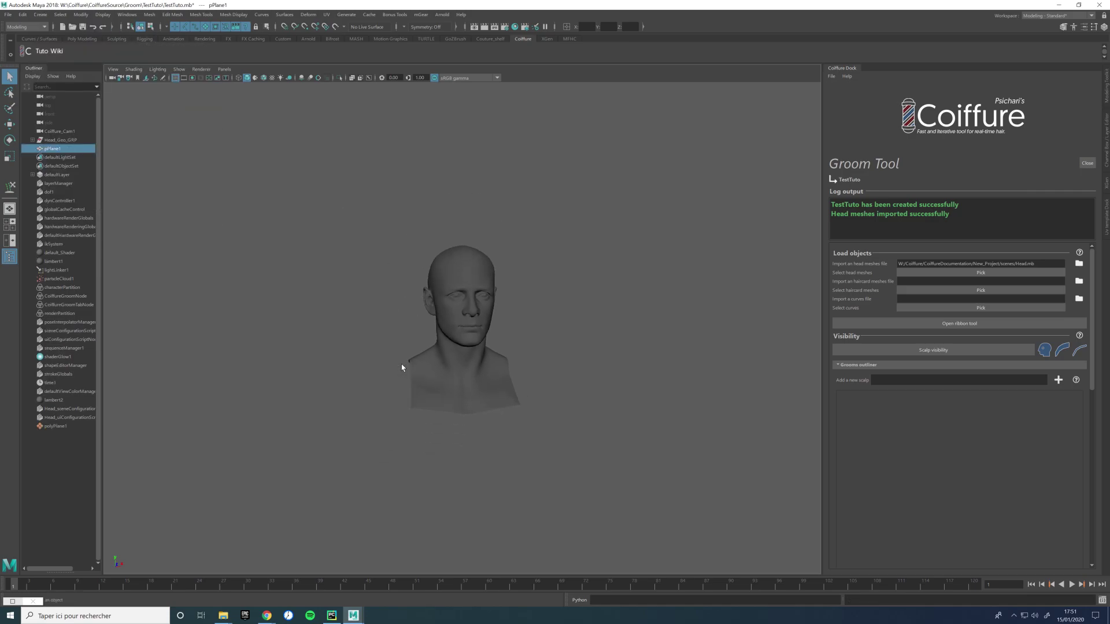
pyautogui.scroll(-2, 475, 457)
pyautogui.keyDown('alt'); pyautogui.moveTo(463, 450); pyautogui.dragTo(636, 404); pyautogui.keyUp('alt')
pyautogui.press('r')
pyautogui.moveTo(498, 133); pyautogui.dragTo(549, 131)
pyautogui.press('w')
pyautogui.moveTo(461, 133); pyautogui.dragTo(463, 203)
# Step: Duplicate the strip and place the copy beside the first one on top of the head
pyautogui.press('e')
pyautogui.hotkey('ctrl', 'd')
pyautogui.press('w')
pyautogui.scroll(5, 425, 431)
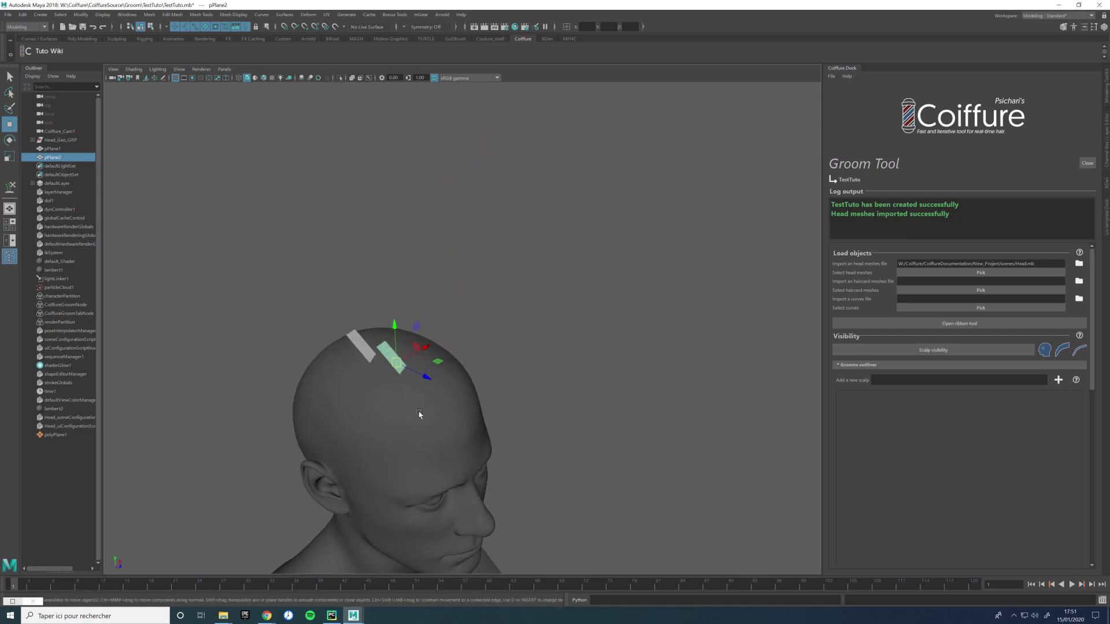
pyautogui.scroll(3, 426, 431)
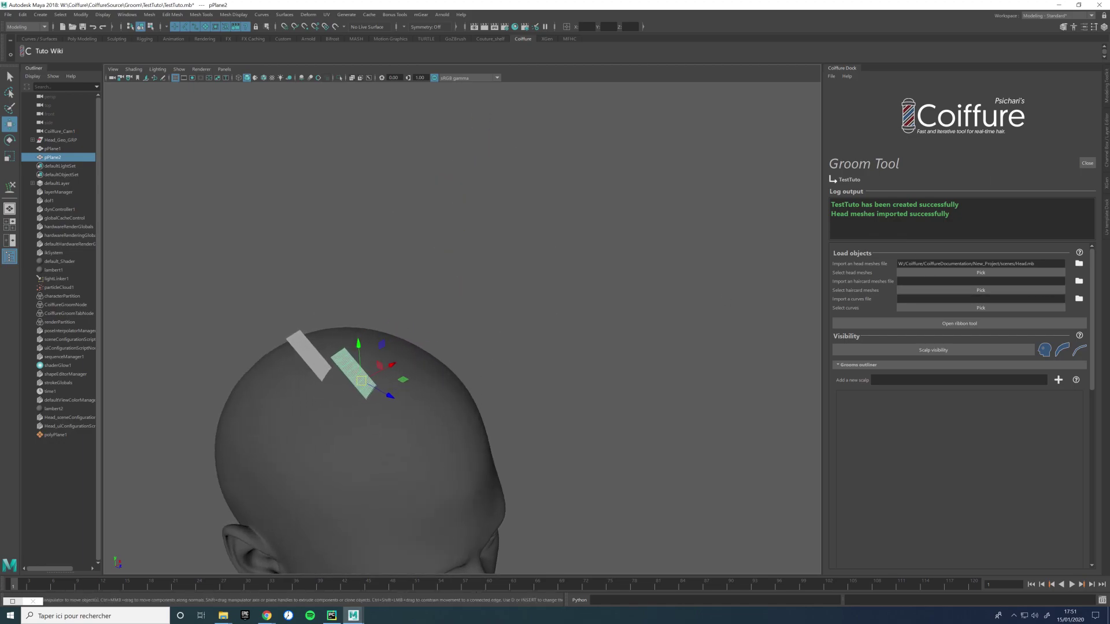
# Step: Select both plane strips and register them as the groom's haircard meshes
pyautogui.keyDown('alt'); pyautogui.moveTo(140, 320); pyautogui.dragTo(364, 305); pyautogui.keyUp('alt')
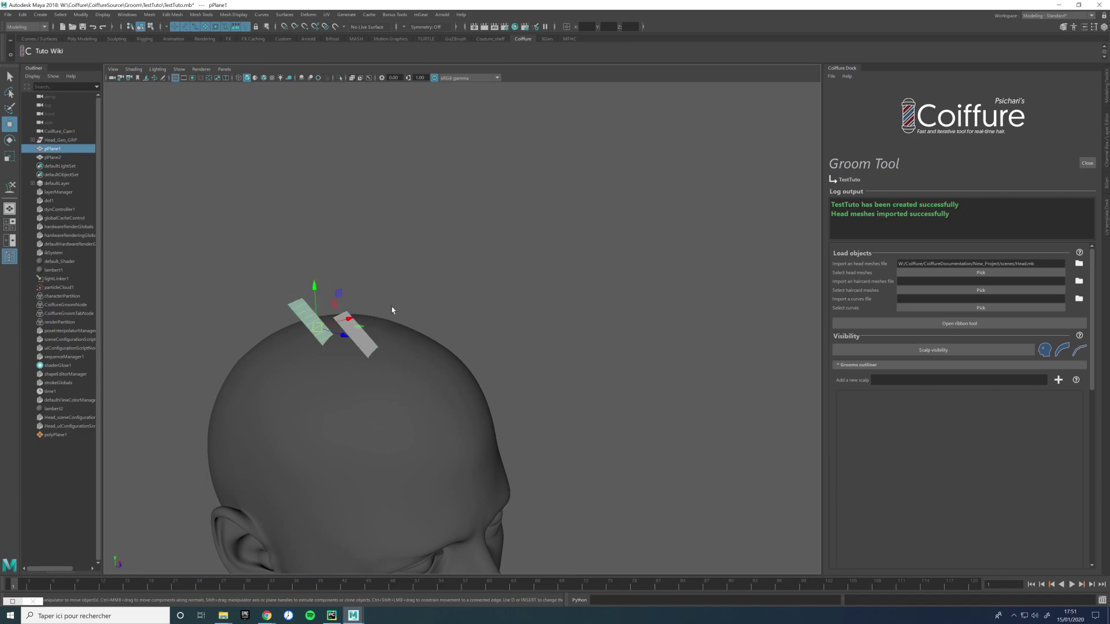
pyautogui.keyDown('shift'); pyautogui.click(356, 345); pyautogui.keyUp('shift')
pyautogui.click(937, 290)
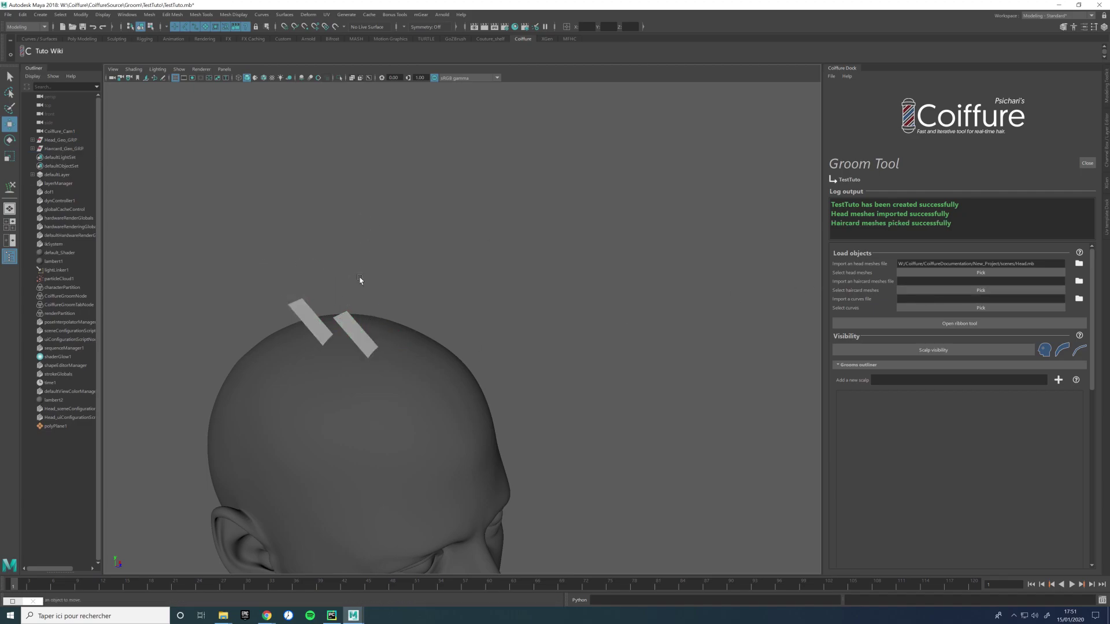
# Step: Toggle the haircards' visibility state several times to test it on the two strips
pyautogui.click(1060, 350)
pyautogui.click(1058, 351)
pyautogui.click(1058, 351)
pyautogui.click(1058, 352)
pyautogui.keyDown('alt'); pyautogui.moveTo(380, 310); pyautogui.dragTo(333, 320); pyautogui.keyUp('alt')
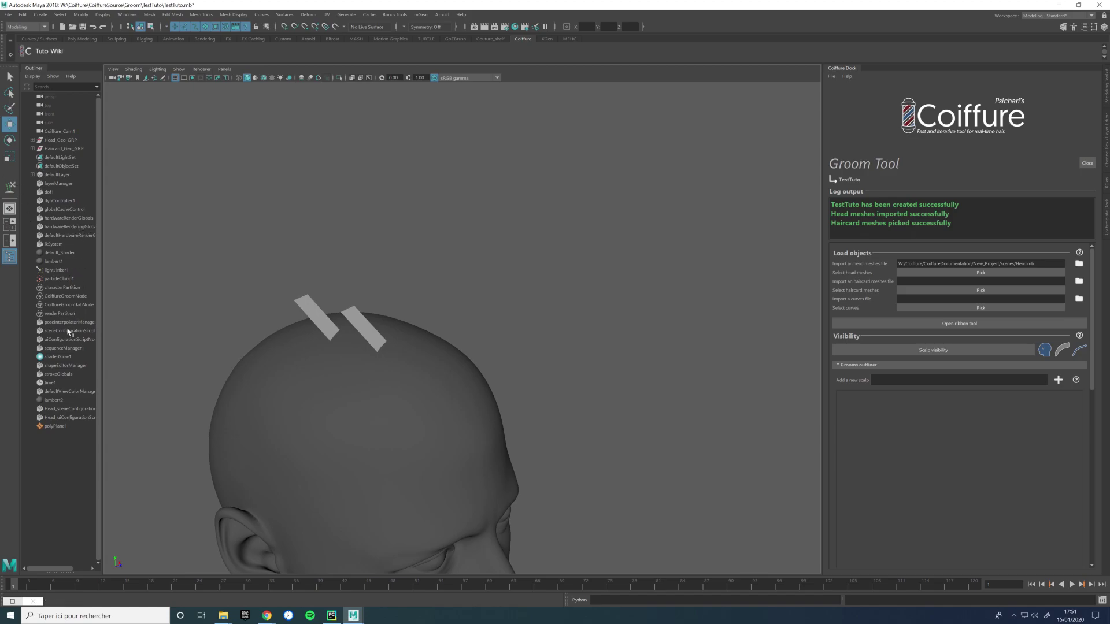
# Step: Inspect the extra attributes of CoiffureGroomNode in the Attribute Editor and close the editor
pyautogui.click(77, 296)
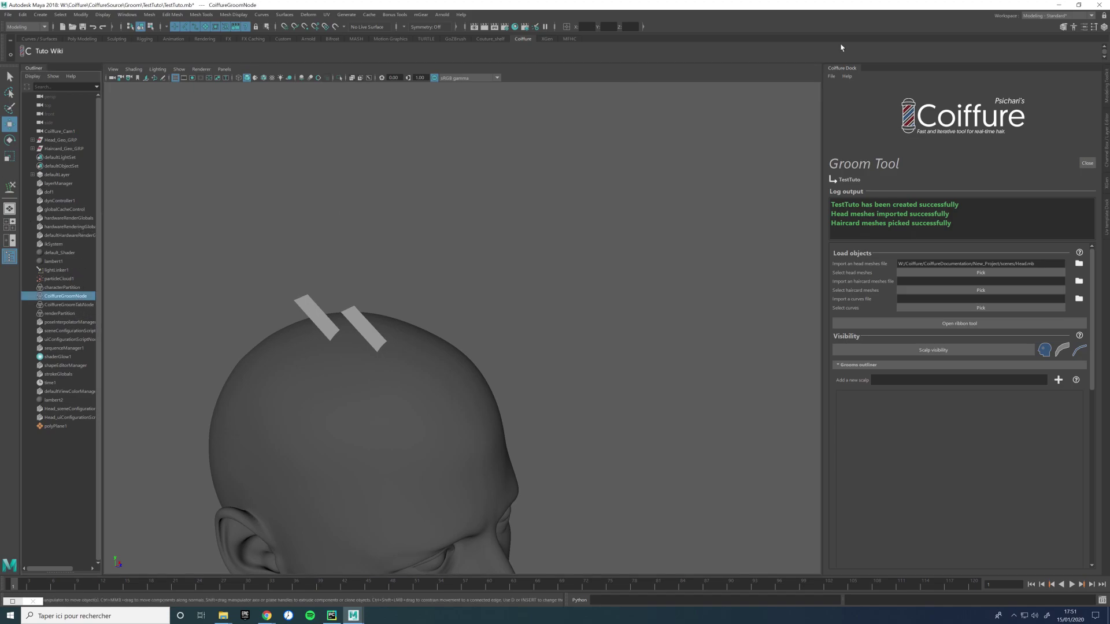
pyautogui.click(1074, 27)
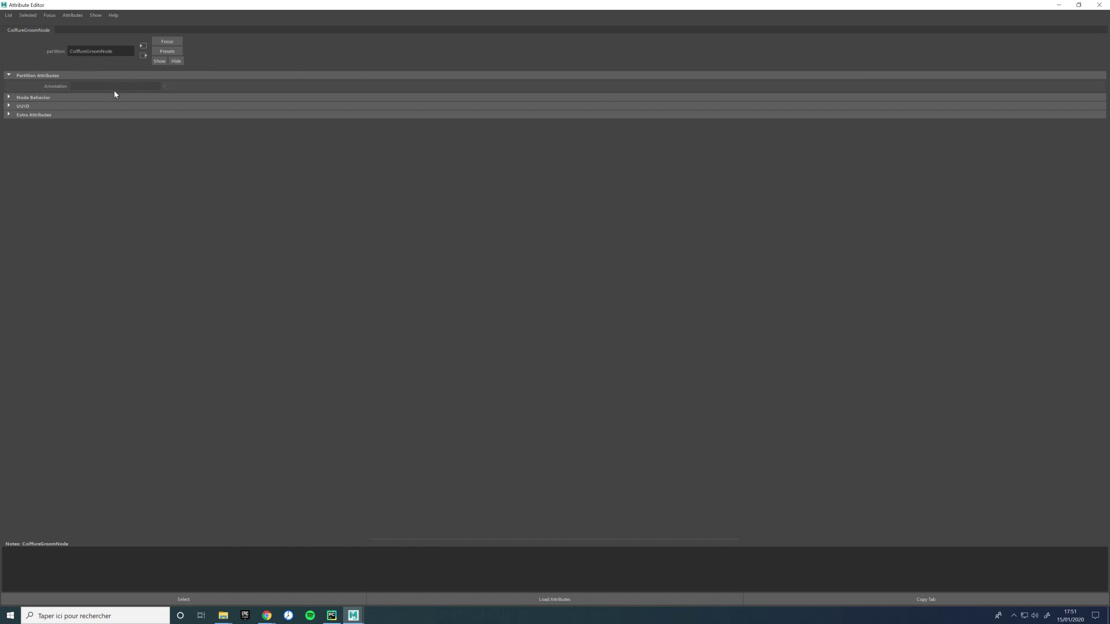
pyautogui.click(49, 116)
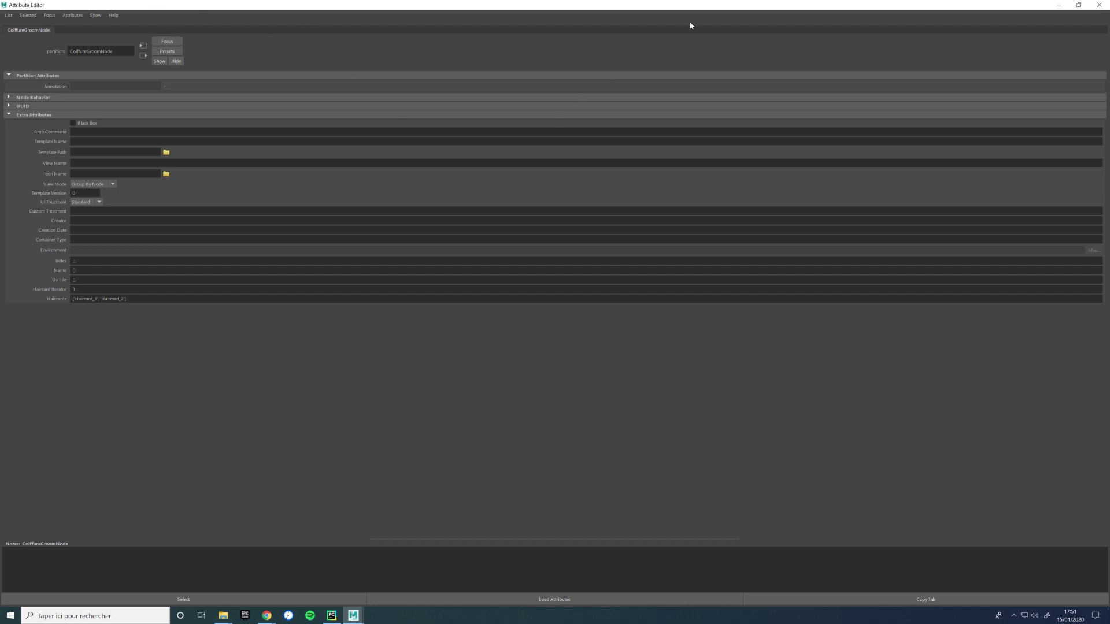
pyautogui.click(1099, 5)
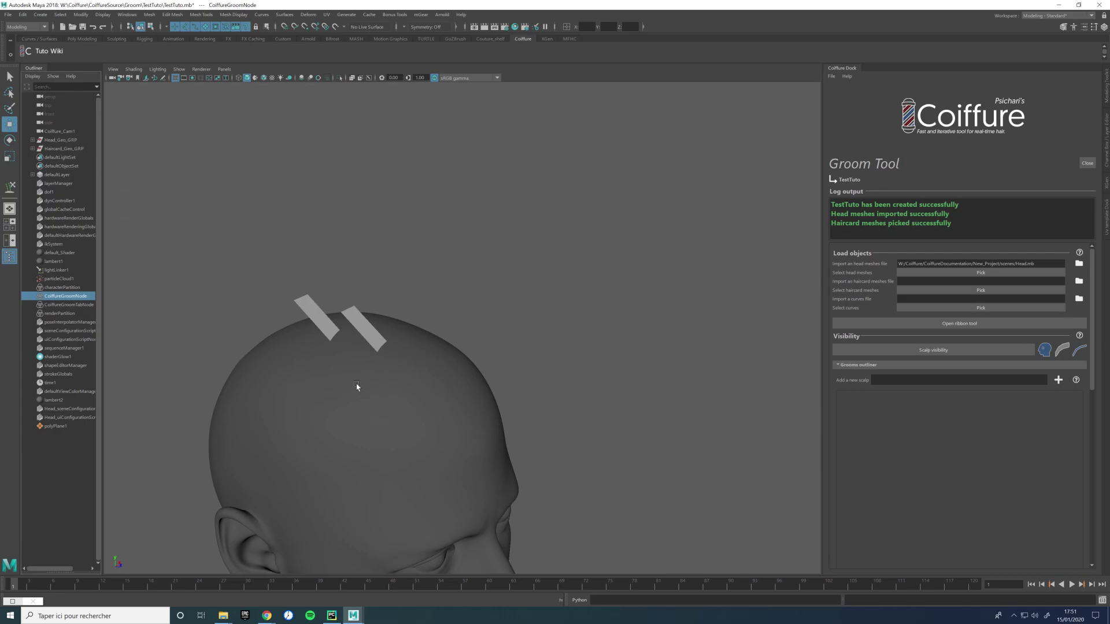
pyautogui.keyDown('alt'); pyautogui.moveTo(369, 326); pyautogui.dragTo(416, 307); pyautogui.keyUp('alt')
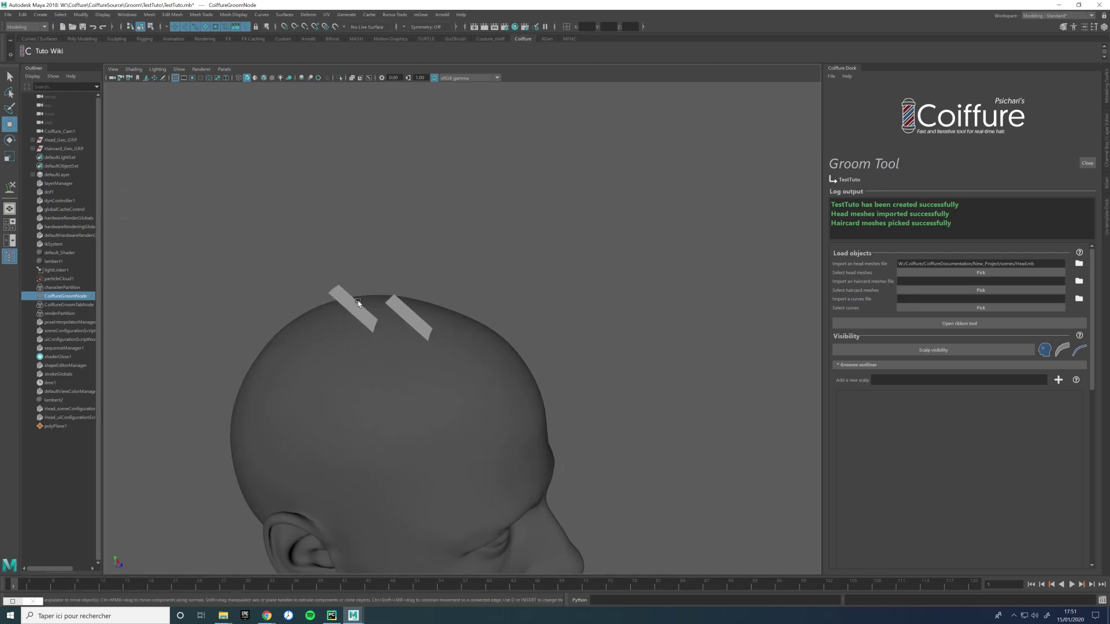
pyautogui.click(419, 307)
pyautogui.click(491, 315)
pyautogui.keyDown('alt'); pyautogui.moveTo(491, 315); pyautogui.dragTo(554, 323); pyautogui.keyUp('alt')
# Step: Import Curves.mb from the project's scenes folder as the groom's curves file
pyautogui.click(1079, 299)
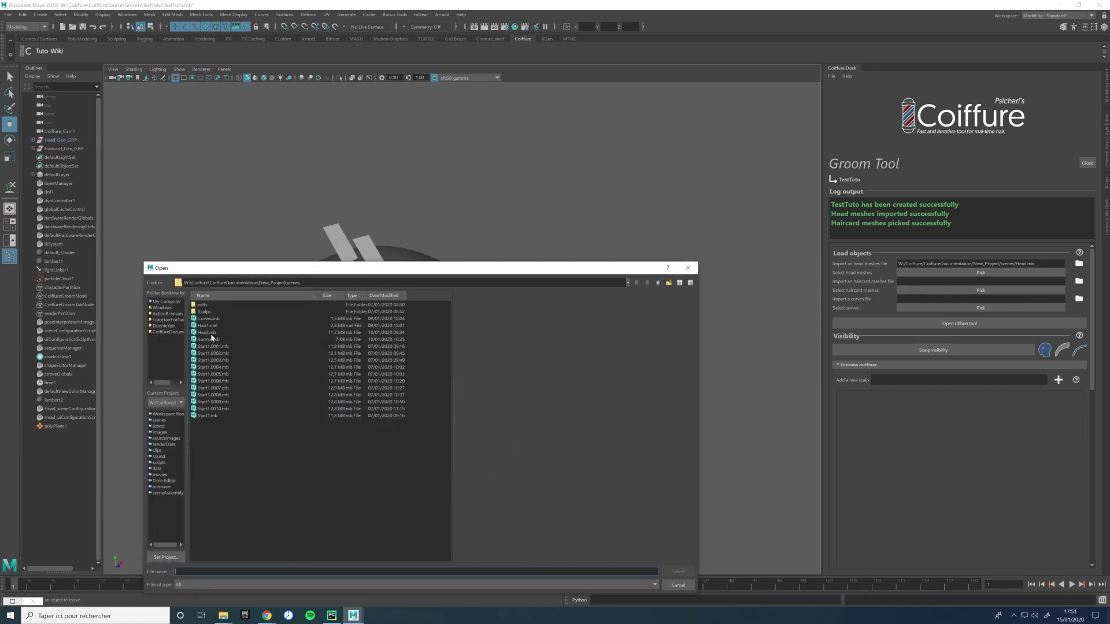
pyautogui.doubleClick(215, 319)
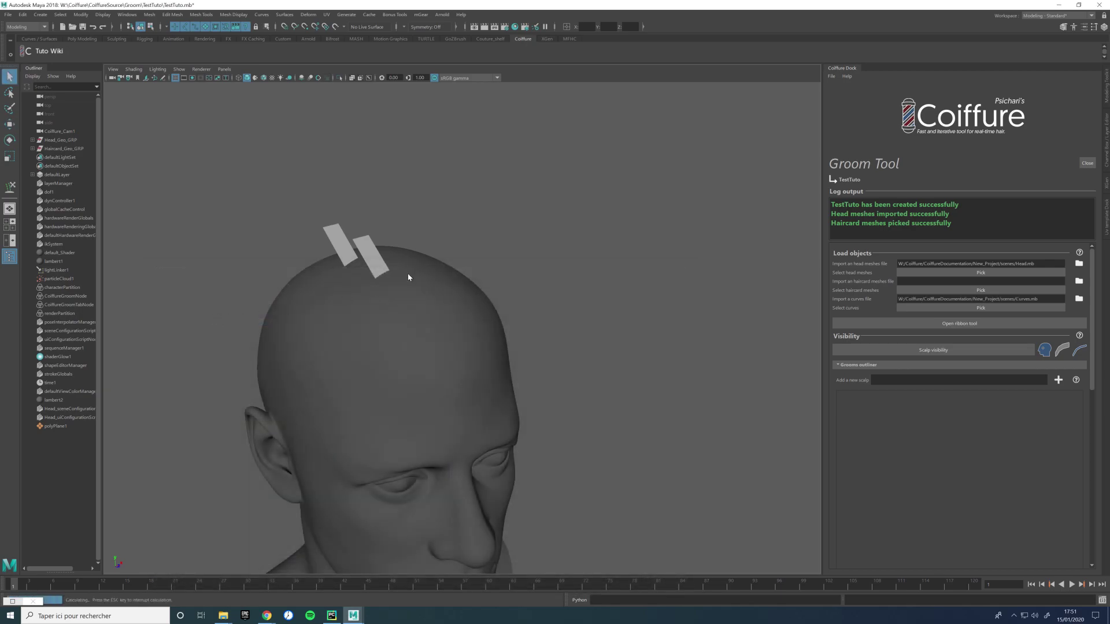
pyautogui.click(547, 260)
pyautogui.keyDown('alt'); pyautogui.moveTo(547, 260); pyautogui.dragTo(451, 311); pyautogui.keyUp('alt')
pyautogui.keyDown('alt'); pyautogui.moveTo(452, 309); pyautogui.dragTo(348, 283); pyautogui.keyUp('alt')
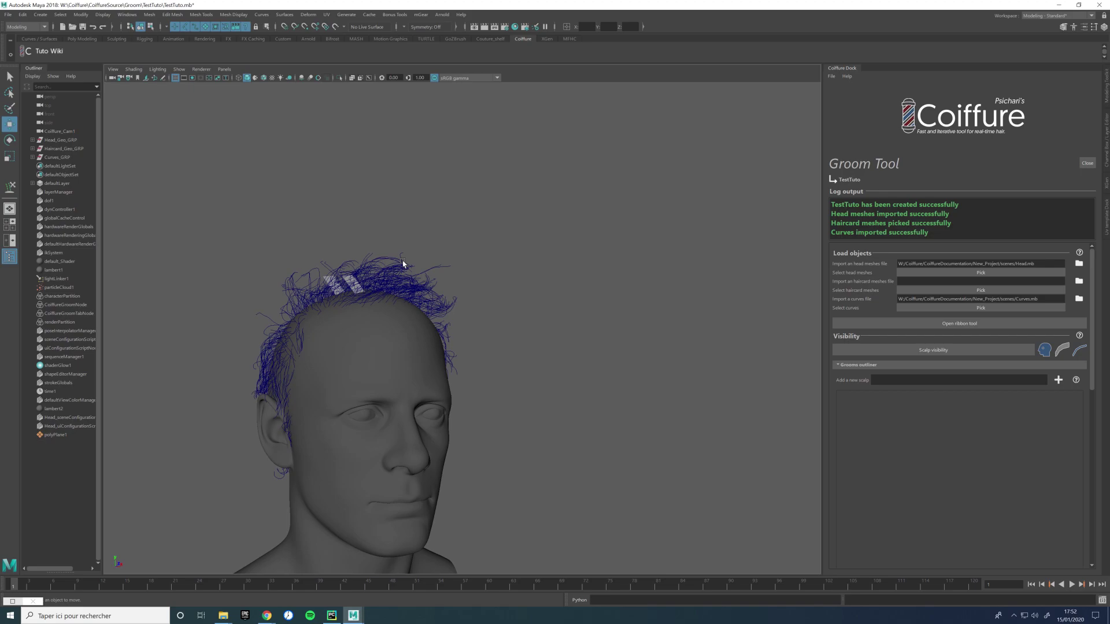
# Step: Select one hair curve on the head and move it along X away from the side of the head
pyautogui.moveTo(448, 253); pyautogui.dragTo(397, 317)
pyautogui.click(386, 321)
pyautogui.scroll(-3, 404, 364)
pyautogui.scroll(-3, 426, 411)
pyautogui.moveTo(491, 535); pyautogui.dragTo(534, 542)
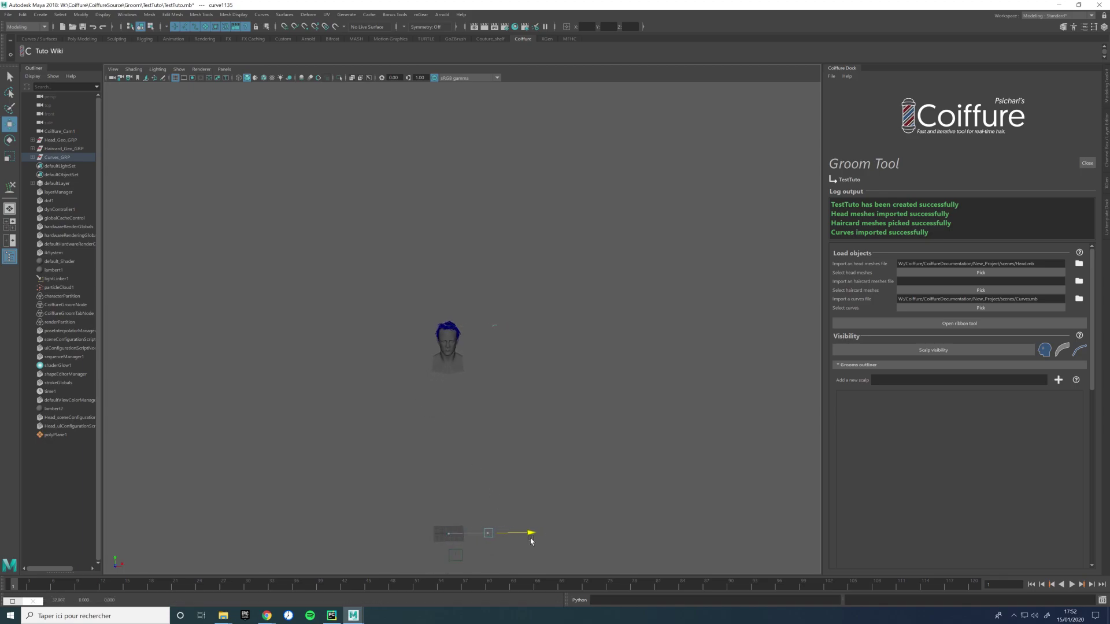
pyautogui.click(474, 354)
pyautogui.moveTo(466, 321); pyautogui.dragTo(478, 341)
pyautogui.scroll(6, 491, 422)
pyautogui.scroll(5, 468, 391)
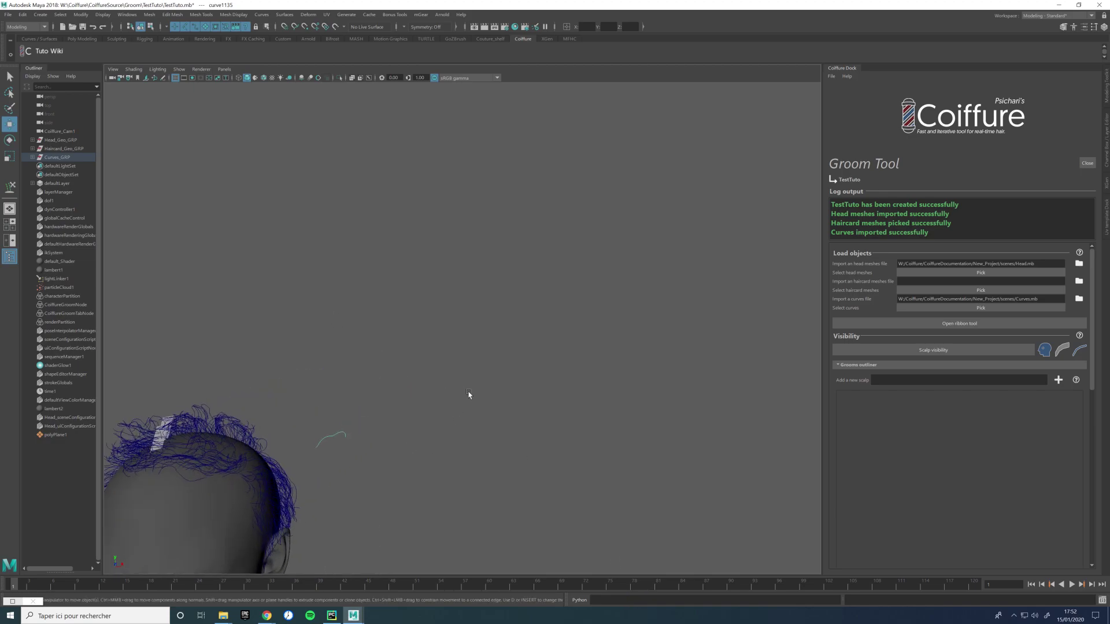
# Step: Center the pivot of the isolated hair curve
pyautogui.click(94, 18)
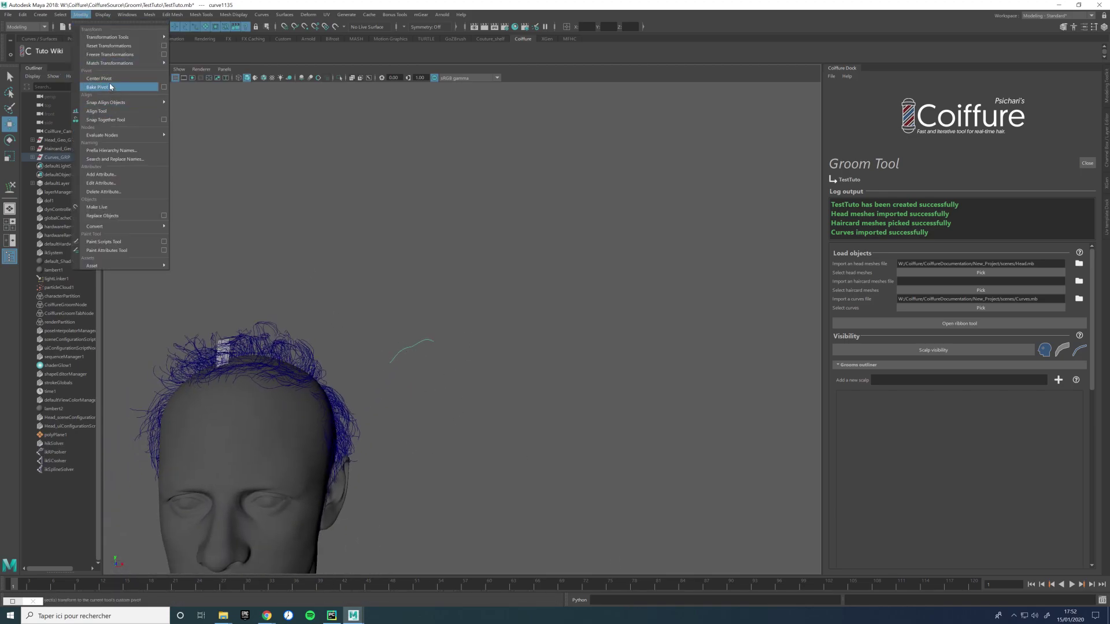
pyautogui.click(109, 81)
pyautogui.moveTo(466, 310)
pyautogui.keyDown('alt'); pyautogui.mouseDown()
pyautogui.moveTo(461, 328)
pyautogui.moveTo(457, 315)
pyautogui.mouseUp(); pyautogui.keyUp('alt')
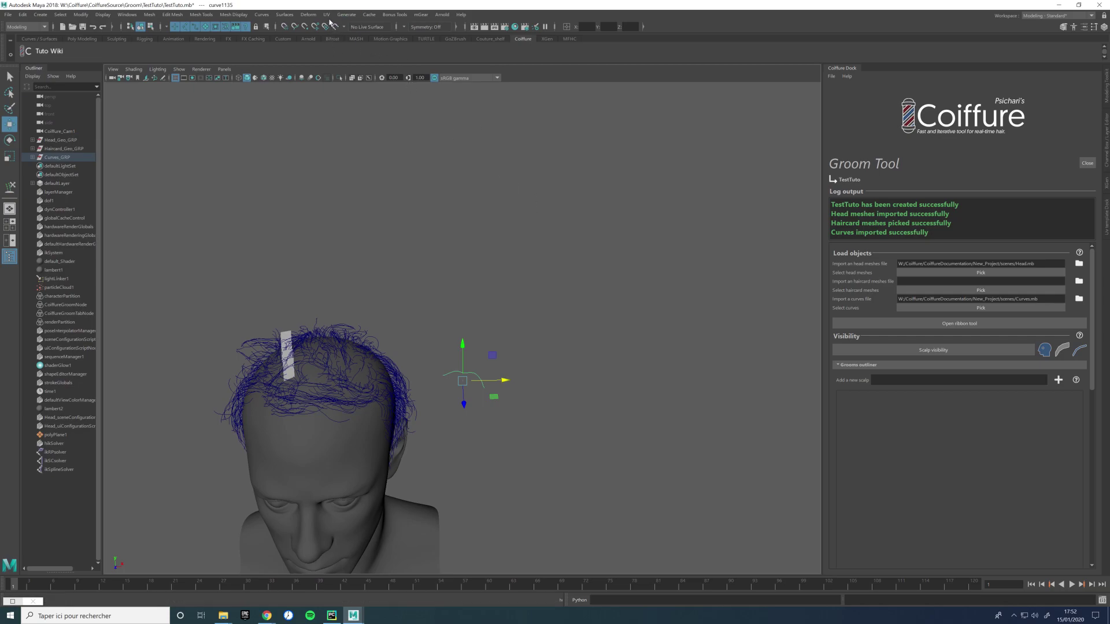
# Step: Hide the haircard meshes and convert the isolated curve with Curve to Ribbon Mesh
pyautogui.click(1061, 351)
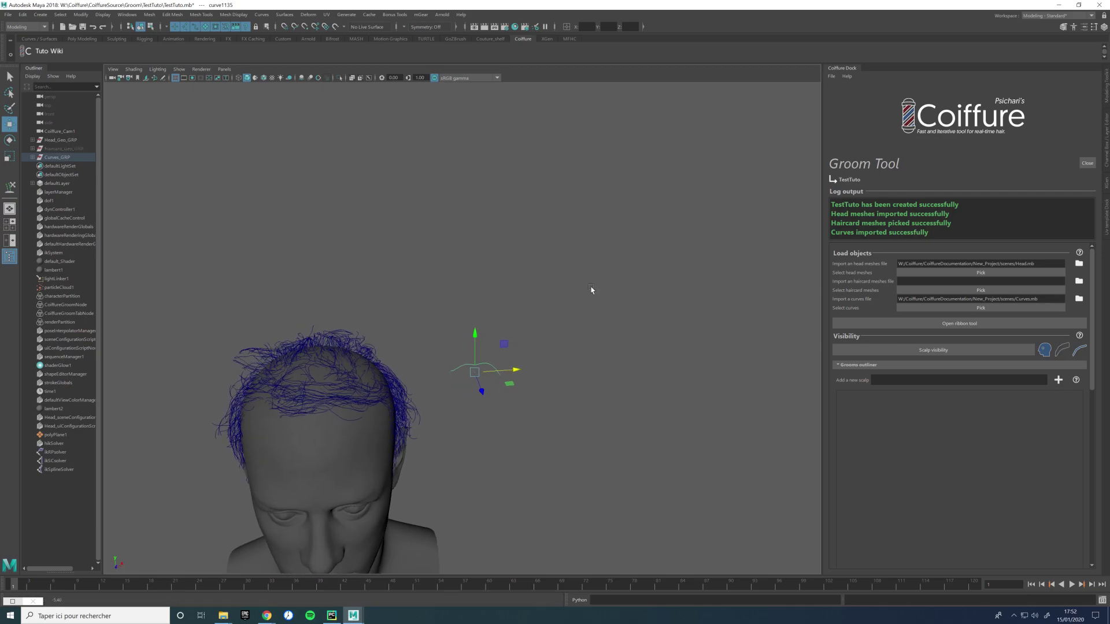
pyautogui.click(395, 14)
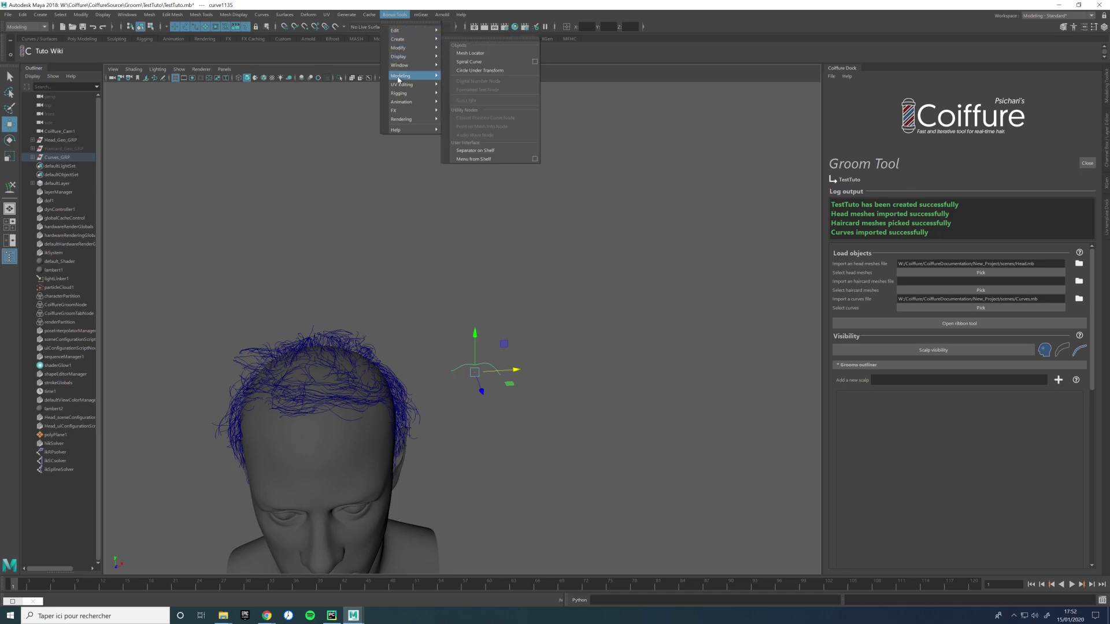
pyautogui.moveTo(424, 84)
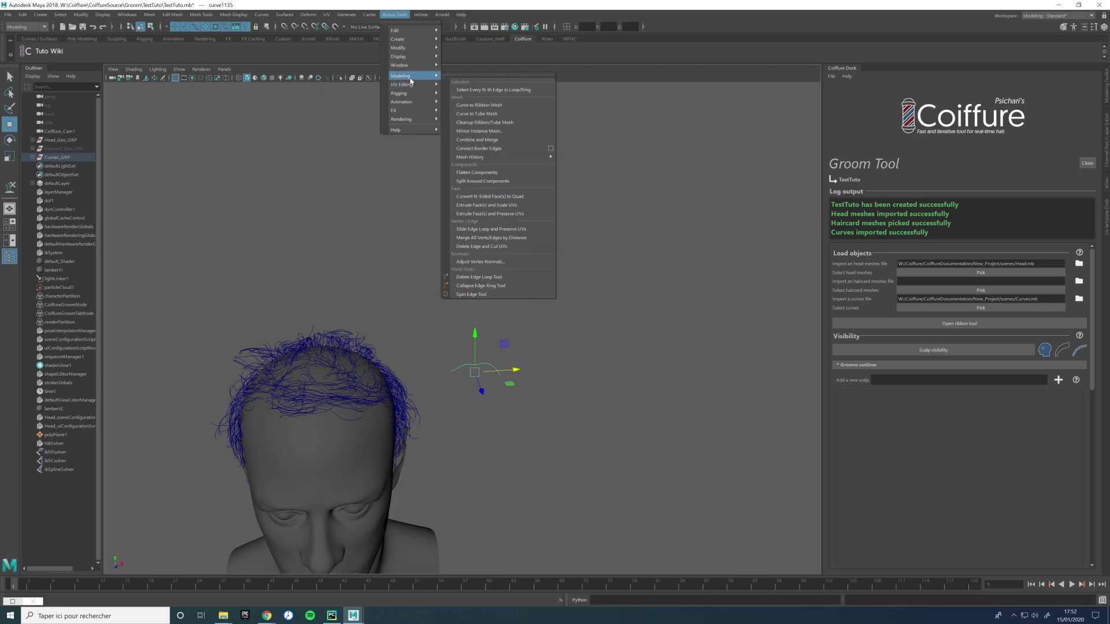
pyautogui.click(479, 106)
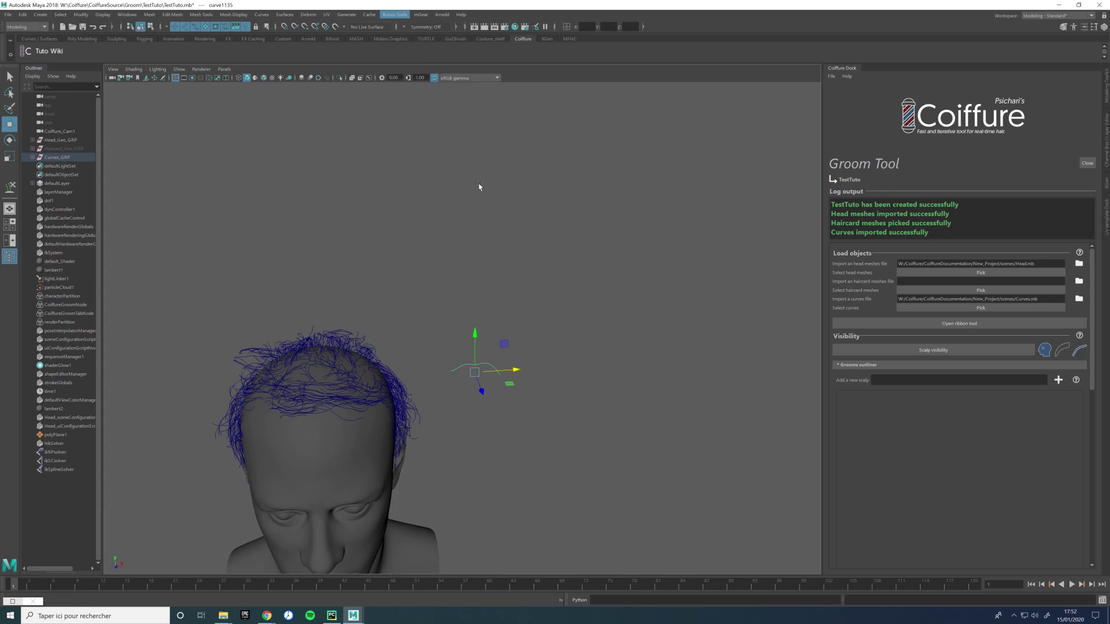
pyautogui.keyDown('alt'); pyautogui.moveTo(531, 316); pyautogui.dragTo(688, 329); pyautogui.keyUp('alt')
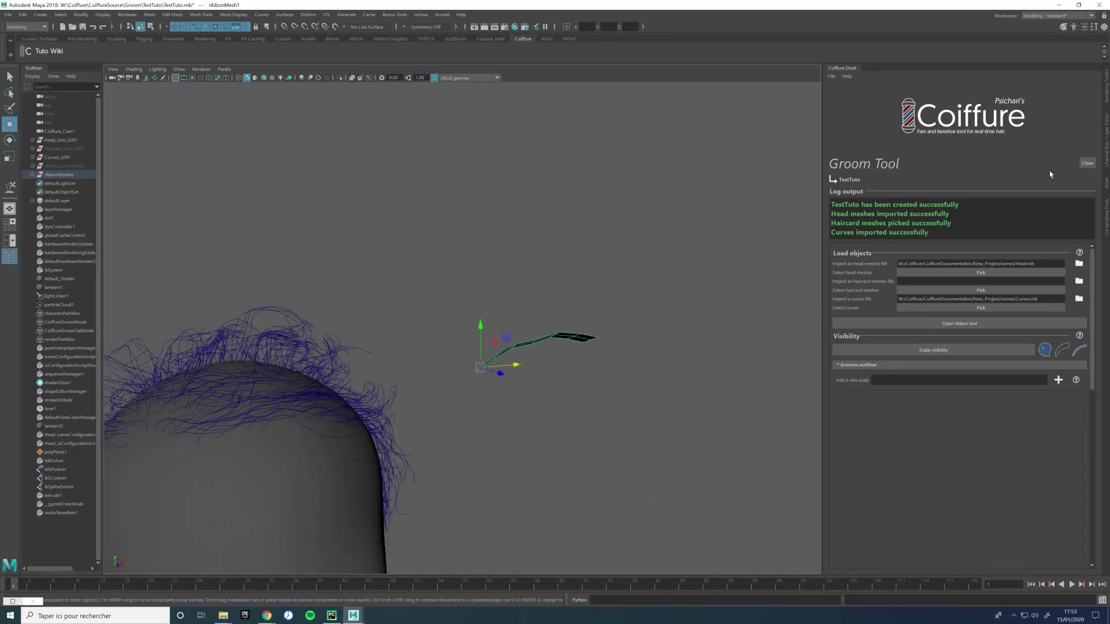
# Step: Display the ribbon mesh's attributes in the Channel Box and widen the sidebar beside the Coiffure dock
pyautogui.click(1063, 27)
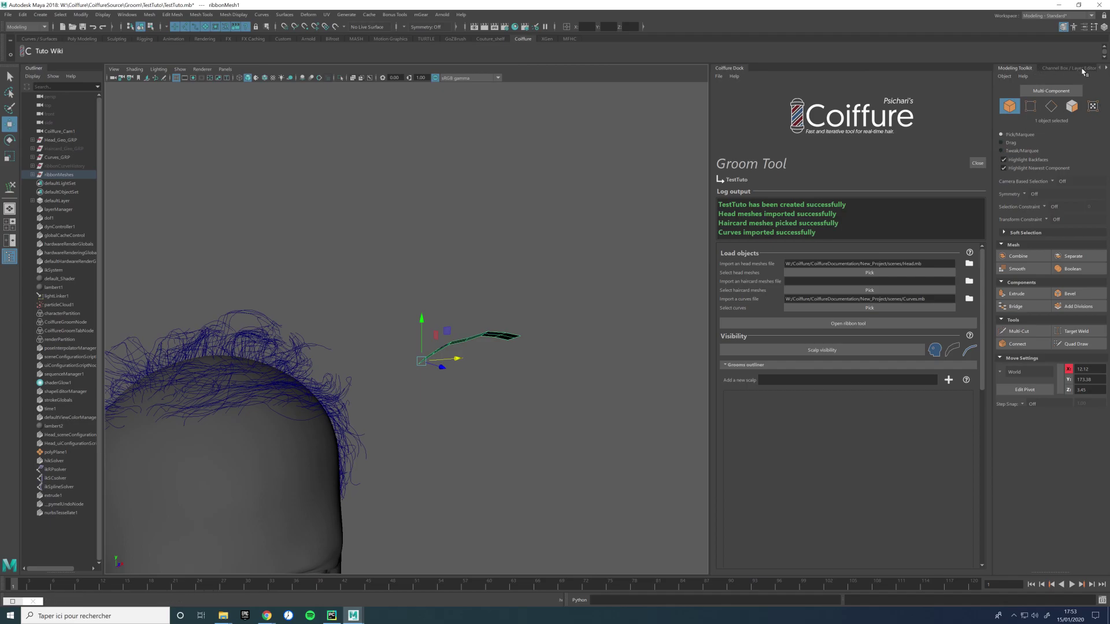
pyautogui.moveTo(993, 87); pyautogui.dragTo(918, 91)
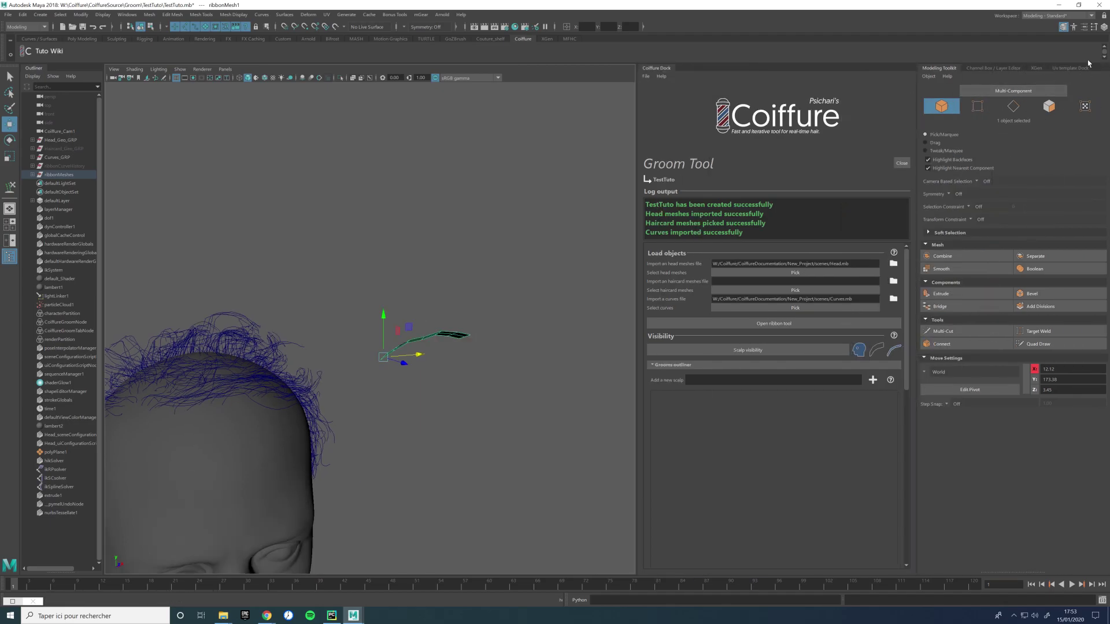
pyautogui.click(1103, 26)
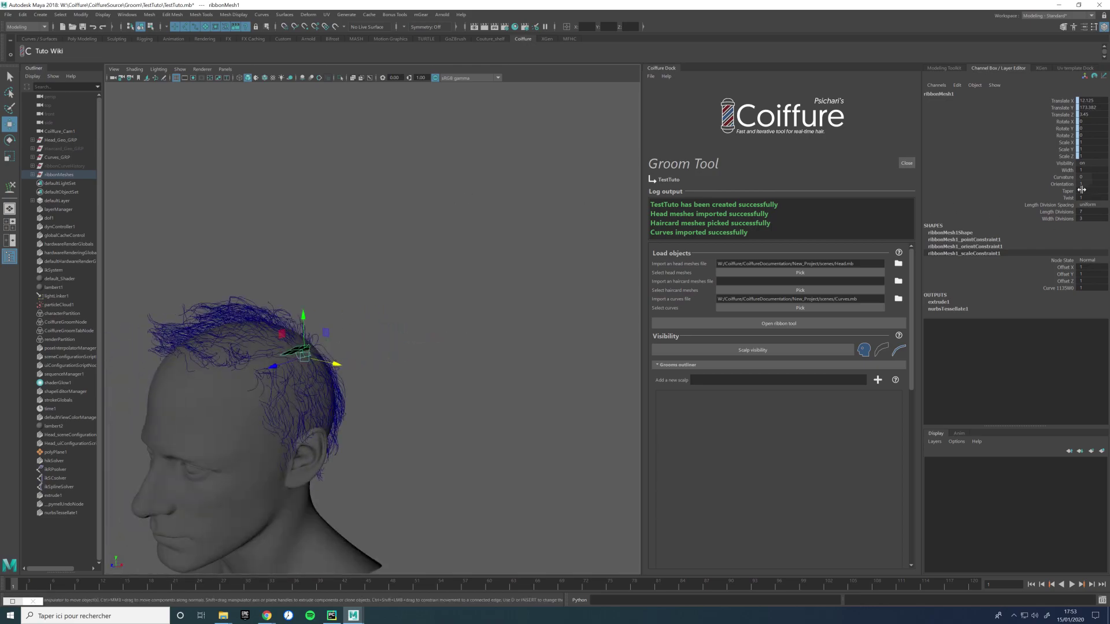
# Step: Set the ribbon mesh's Orientation to 141
pyautogui.click(1079, 185)
pyautogui.write('15')
pyautogui.press('Return')
pyautogui.keyDown('alt'); pyautogui.moveTo(544, 285); pyautogui.dragTo(623, 312, button='right'); pyautogui.keyUp('alt')
pyautogui.moveTo(623, 311); pyautogui.dragTo(461, 291, button='middle')
pyautogui.keyDown('alt'); pyautogui.moveTo(460, 292); pyautogui.dragTo(395, 310); pyautogui.keyUp('alt')
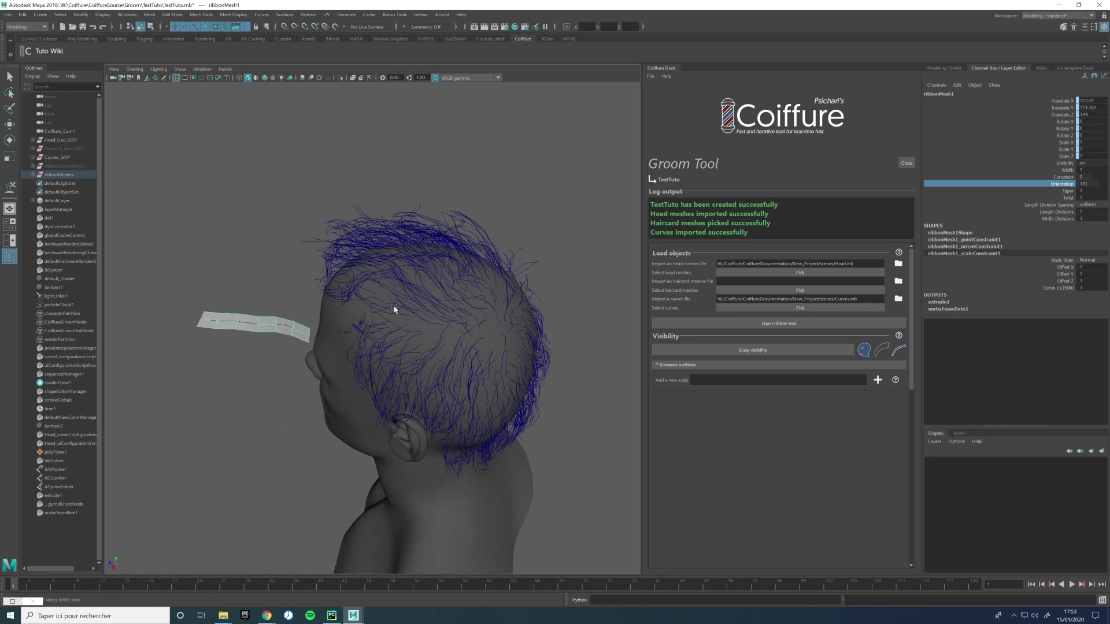
# Step: Set the ribbon mesh's Length Divisions to 9 and Width Divisions to 5
pyautogui.click(1056, 212)
pyautogui.moveTo(394, 238); pyautogui.dragTo(347, 239, button='middle')
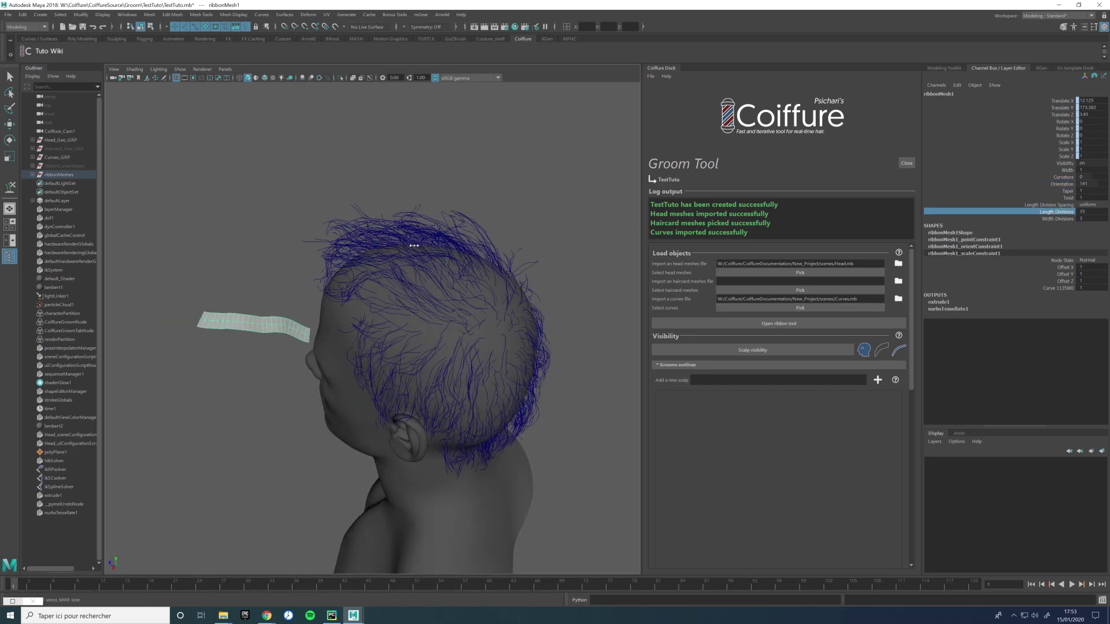
pyautogui.click(1050, 218)
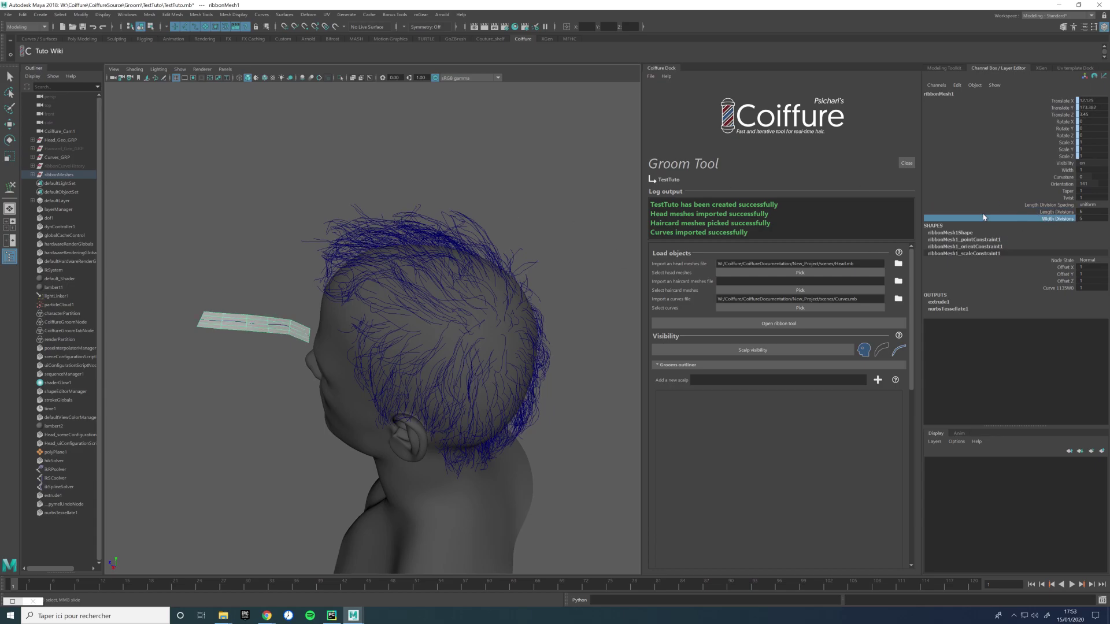
# Step: Set the ribbon mesh's Taper to 1.3 and Twist to 149.6
pyautogui.click(1067, 191)
pyautogui.moveTo(351, 248); pyautogui.dragTo(351, 248, button='middle')
pyautogui.click(1067, 198)
pyautogui.moveTo(469, 248); pyautogui.dragTo(416, 248, button='middle')
# Step: Set the ribbon mesh's Length Divisions to 30 and Twist to 361.8
pyautogui.click(1061, 212)
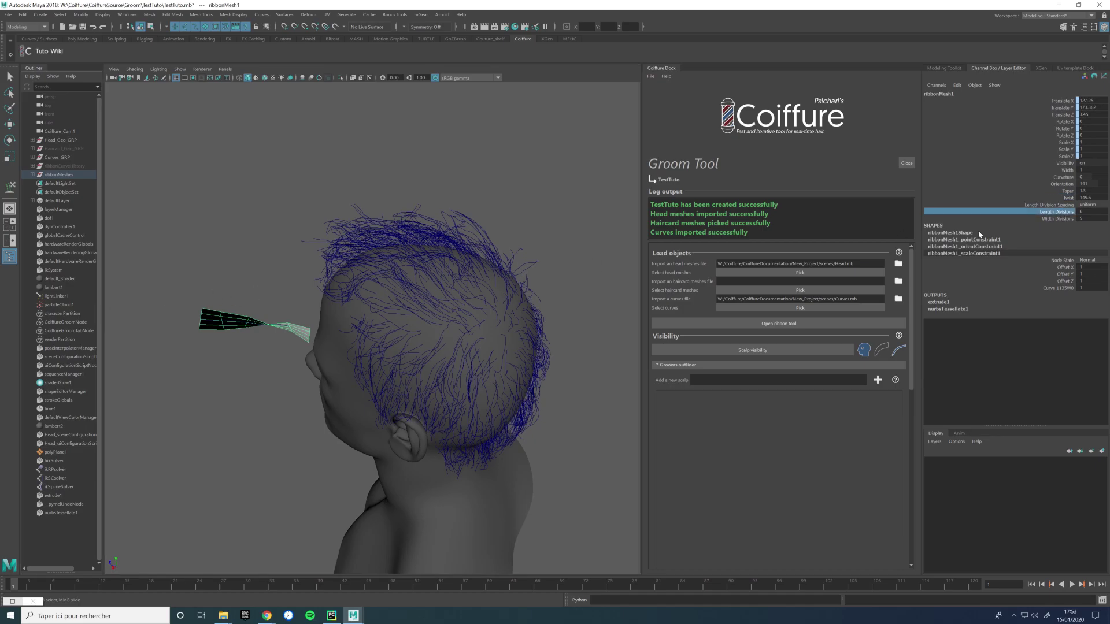
pyautogui.moveTo(249, 260); pyautogui.dragTo(300, 263, button='middle')
pyautogui.keyDown('alt'); pyautogui.moveTo(301, 263); pyautogui.dragTo(325, 267); pyautogui.keyUp('alt')
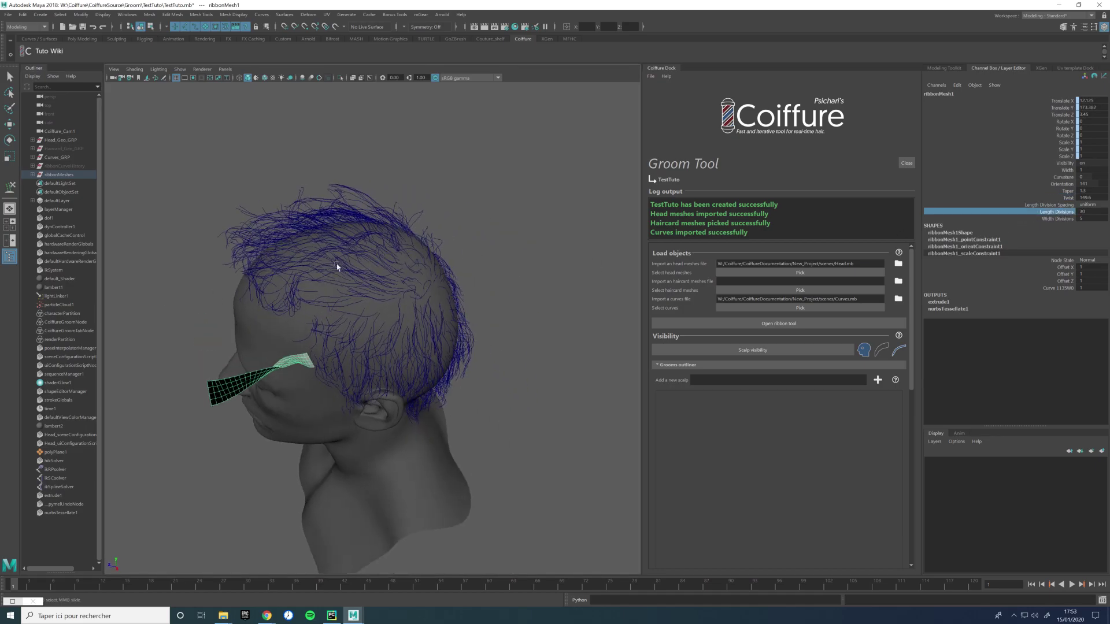
pyautogui.click(1067, 198)
pyautogui.moveTo(578, 251); pyautogui.dragTo(715, 371, button='middle')
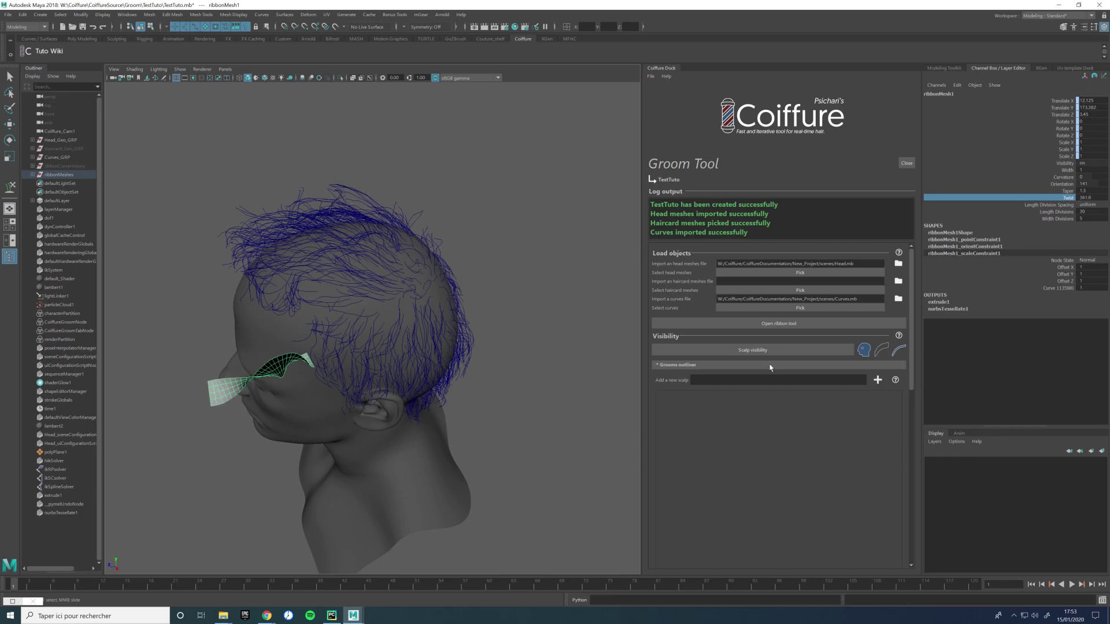
# Step: Set the ribbon mesh's Width to 2.5 and check its shape from several angles
pyautogui.click(1067, 170)
pyautogui.moveTo(486, 230); pyautogui.dragTo(491, 236, button='middle')
pyautogui.keyDown('alt'); pyautogui.moveTo(459, 232); pyautogui.dragTo(516, 270); pyautogui.keyUp('alt')
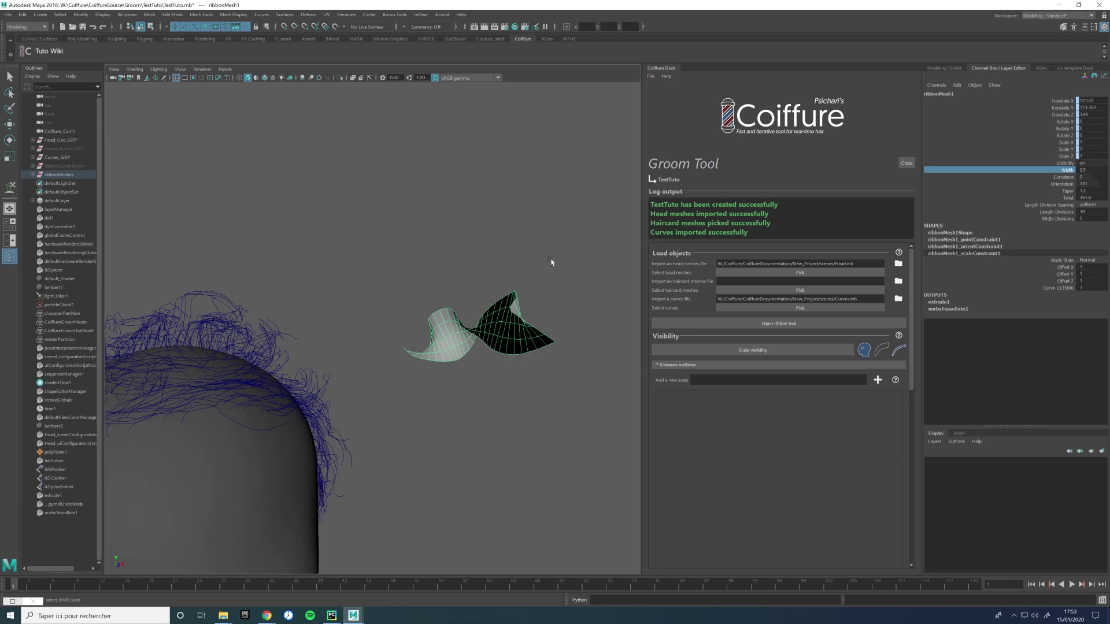
pyautogui.keyDown('alt'); pyautogui.moveTo(457, 298); pyautogui.dragTo(353, 306); pyautogui.keyUp('alt')
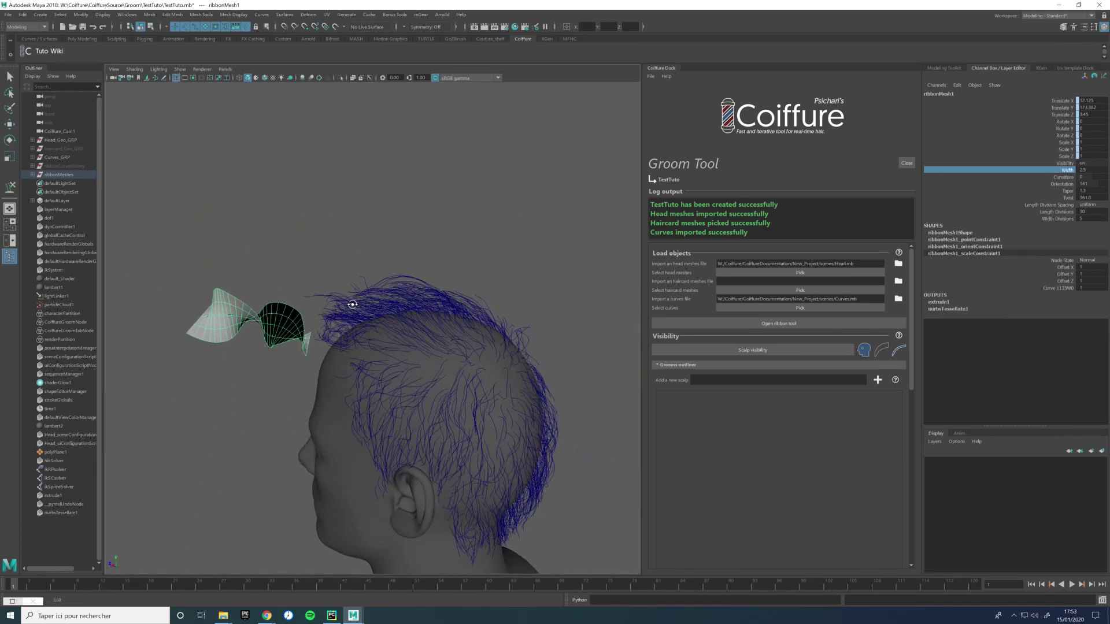
# Step: Move the end control vertices of the ribbon's guide curve outward to stretch the ribbon, and return to object selection
pyautogui.click(220, 294)
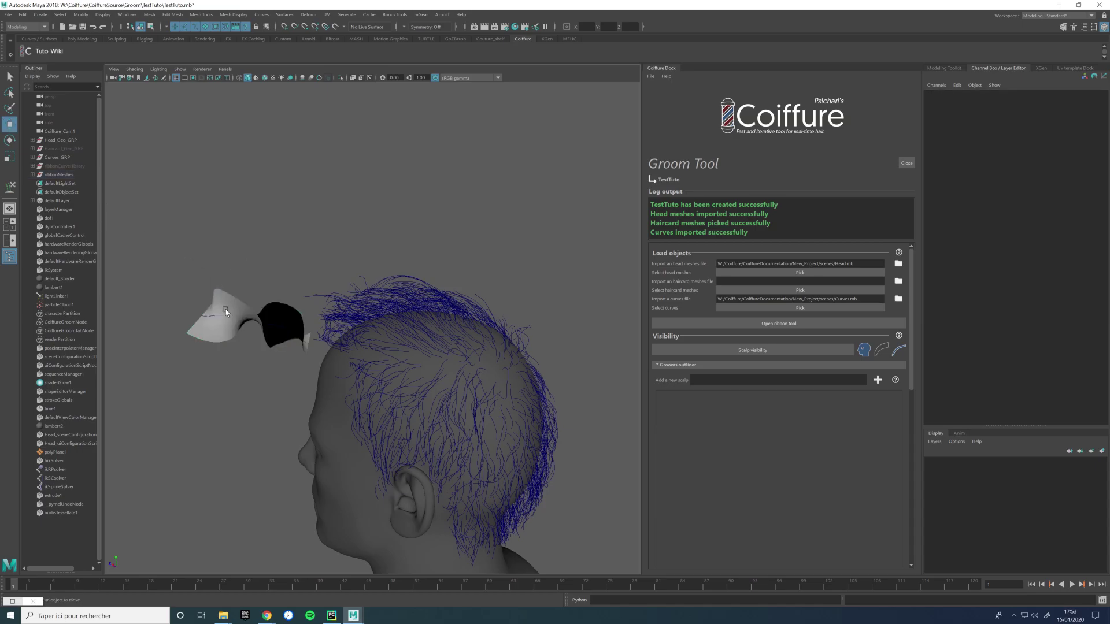
pyautogui.click(216, 318)
pyautogui.press('w')
pyautogui.moveTo(215, 318); pyautogui.dragTo(173, 316, button='right')
pyautogui.moveTo(242, 322); pyautogui.dragTo(193, 330)
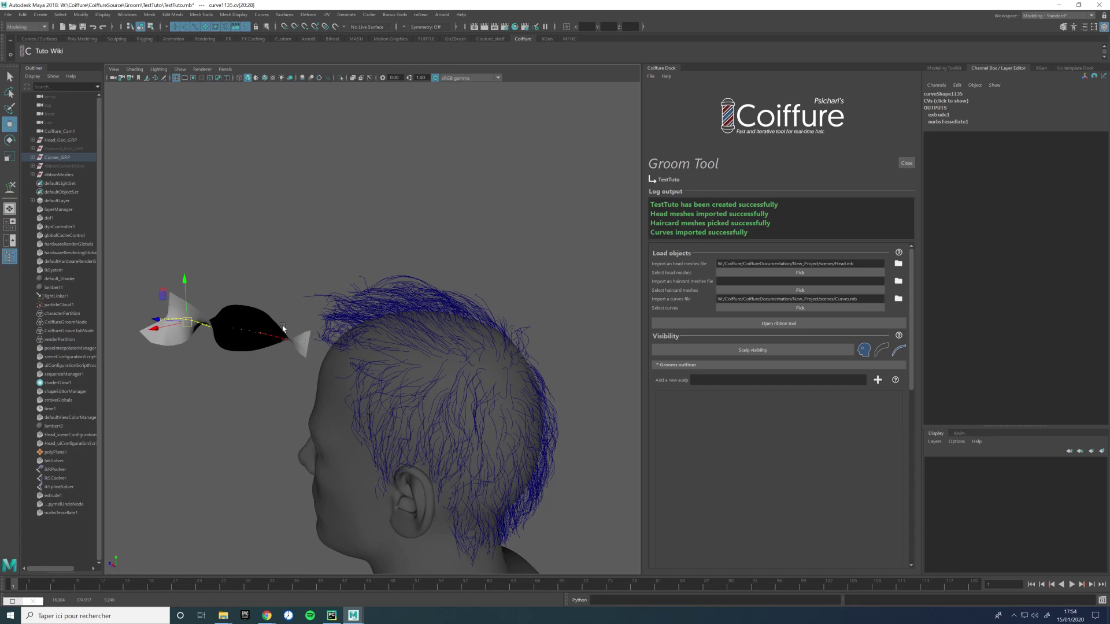
pyautogui.moveTo(243, 320); pyautogui.dragTo(249, 312, button='right')
pyautogui.keyDown('alt'); pyautogui.moveTo(250, 315); pyautogui.dragTo(355, 324); pyautogui.keyUp('alt')
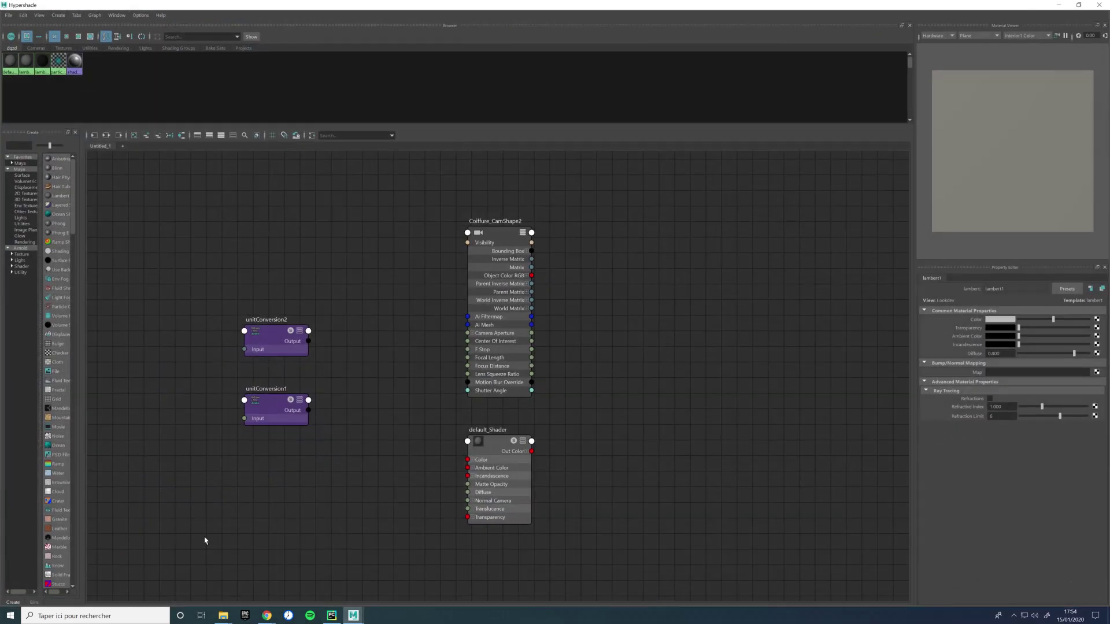
# Step: Dismiss the Hypershade window and delete the test ribbon mesh together with its guide curve
pyautogui.click(1058, 5)
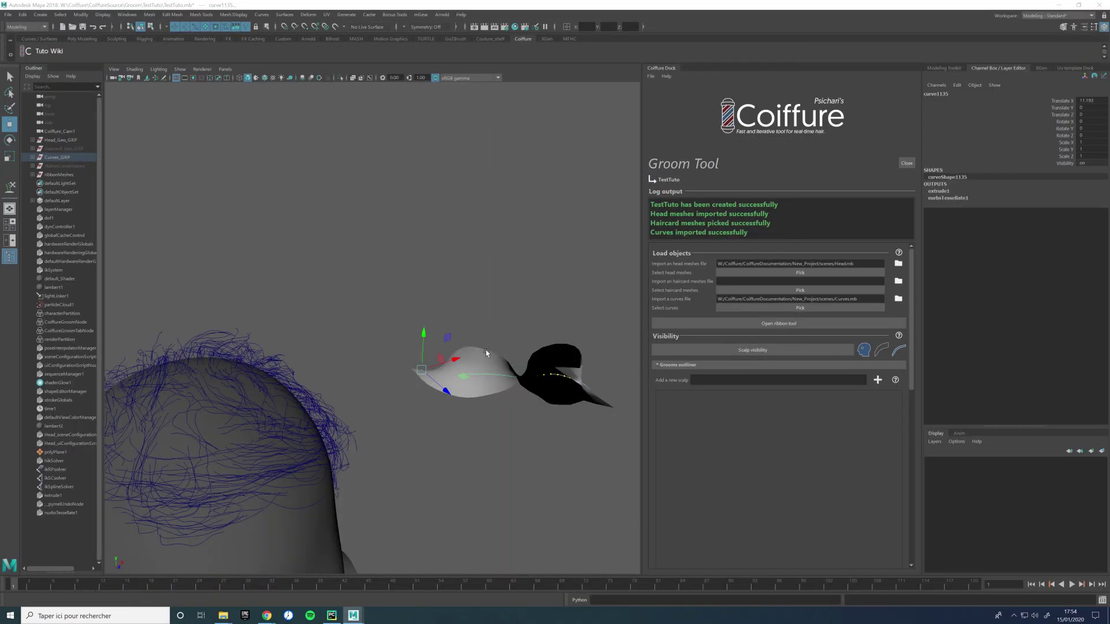
pyautogui.click(513, 289)
pyautogui.keyDown('alt'); pyautogui.moveTo(535, 307); pyautogui.dragTo(545, 421); pyautogui.keyUp('alt')
pyautogui.click(526, 356)
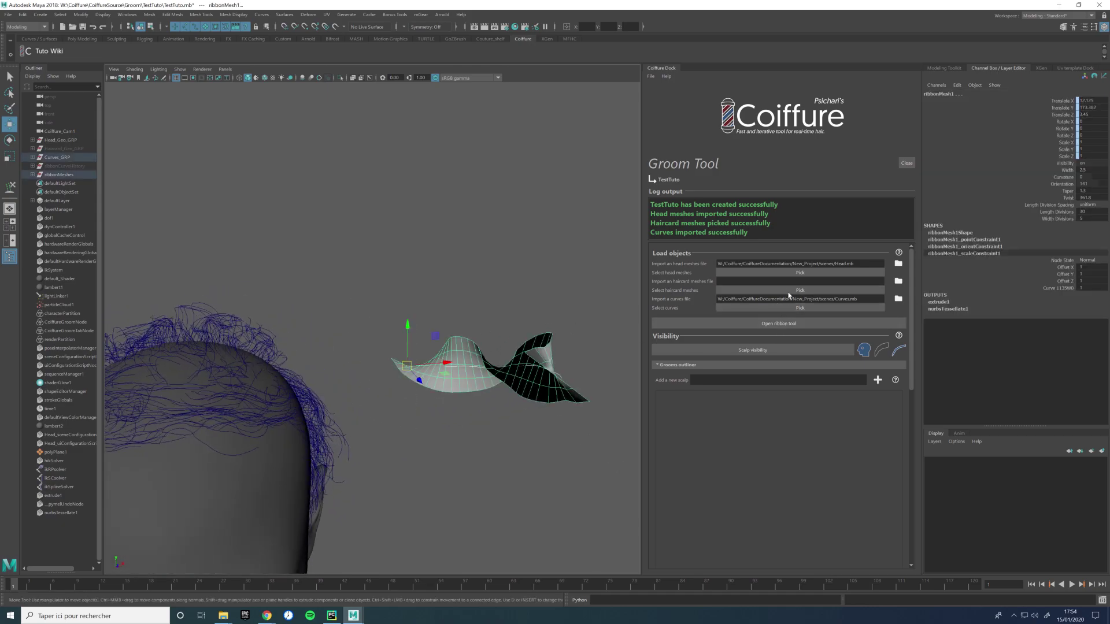
pyautogui.click(416, 265)
pyautogui.moveTo(454, 306); pyautogui.dragTo(522, 433)
pyautogui.press('Delete')
pyautogui.keyDown('alt'); pyautogui.moveTo(370, 362); pyautogui.dragTo(425, 305); pyautogui.keyUp('alt')
pyautogui.keyDown('alt'); pyautogui.moveTo(424, 305); pyautogui.dragTo(354, 302, button='right'); pyautogui.keyUp('alt')
pyautogui.keyDown('alt'); pyautogui.moveTo(354, 302); pyautogui.dragTo(372, 280, button='middle'); pyautogui.keyUp('alt')
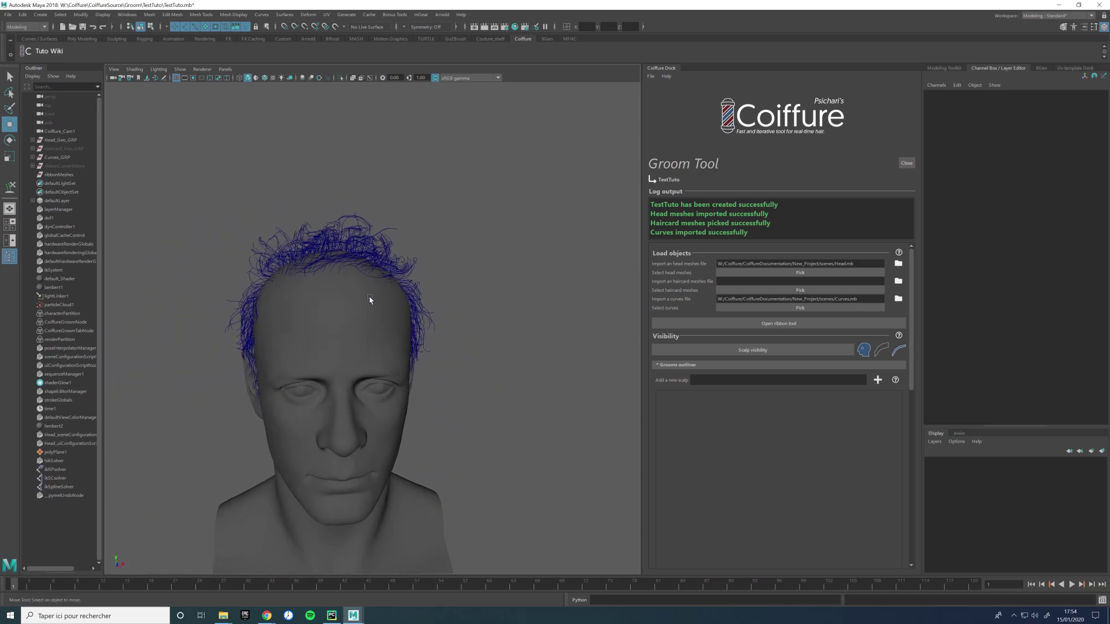
# Step: Cycle the head mesh's visibility state in the groom tool, leaving the head displayed
pyautogui.keyDown('alt'); pyautogui.moveTo(293, 302); pyautogui.dragTo(223, 228); pyautogui.keyUp('alt')
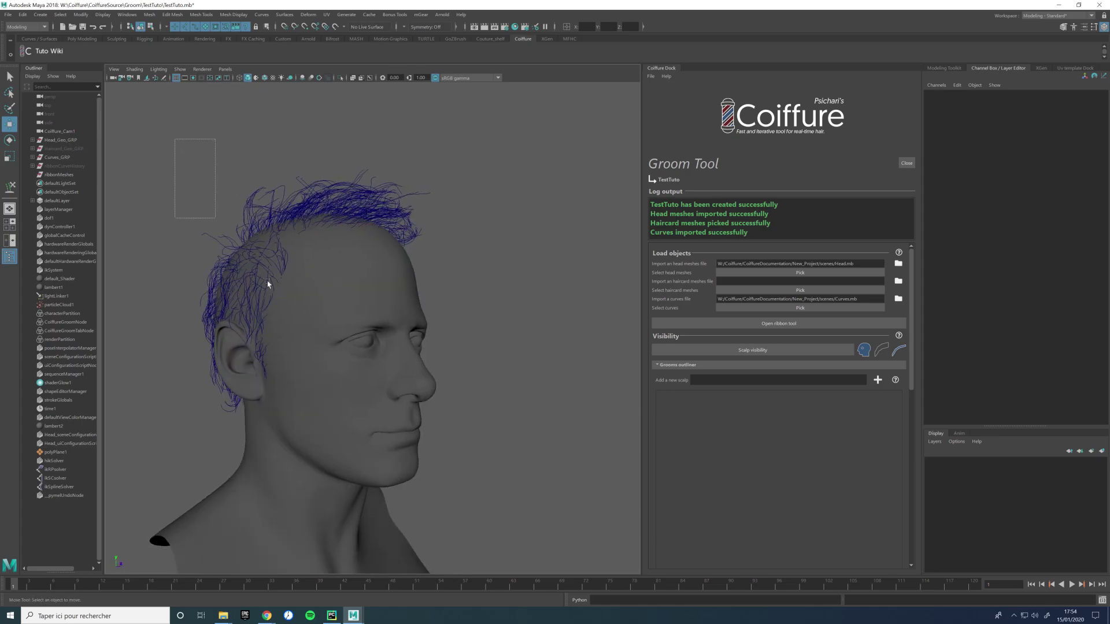
pyautogui.keyDown('alt'); pyautogui.moveTo(502, 376); pyautogui.dragTo(439, 370); pyautogui.keyUp('alt')
pyautogui.click(864, 350)
pyautogui.click(865, 352)
# Step: Select the hair curves on the side and back of the head and convert them with Curve to Ribbon Mesh
pyautogui.click(495, 255)
pyautogui.keyDown('alt'); pyautogui.moveTo(495, 255); pyautogui.dragTo(488, 348); pyautogui.keyUp('alt')
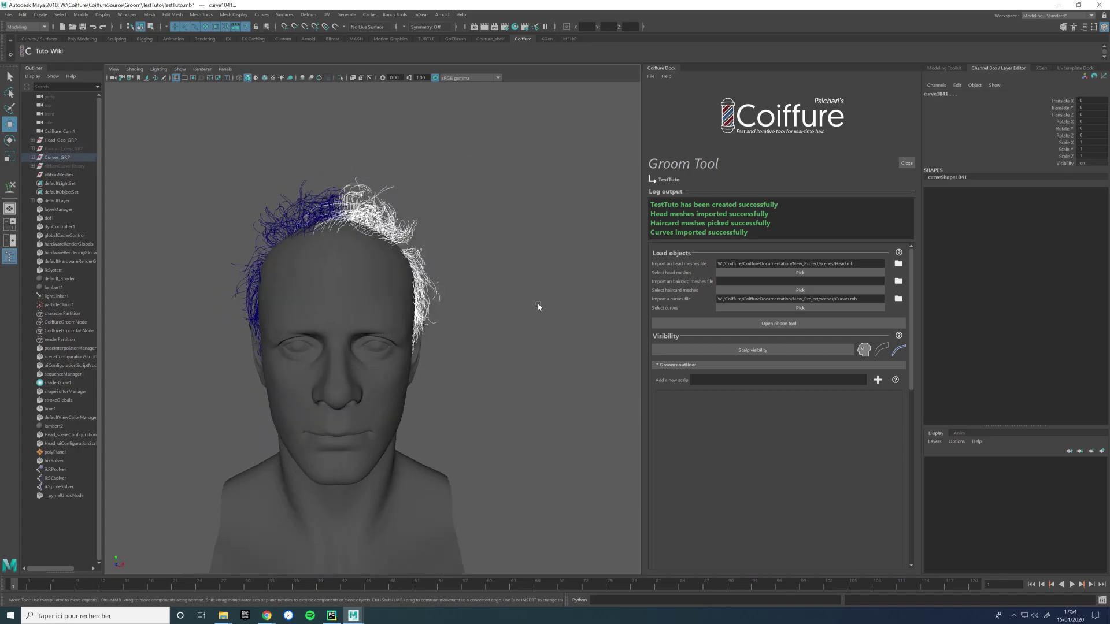
pyautogui.keyDown('shift'); pyautogui.moveTo(263, 266); pyautogui.dragTo(281, 306); pyautogui.keyUp('shift')
pyautogui.keyDown('alt'); pyautogui.moveTo(308, 268); pyautogui.dragTo(286, 286); pyautogui.keyUp('alt')
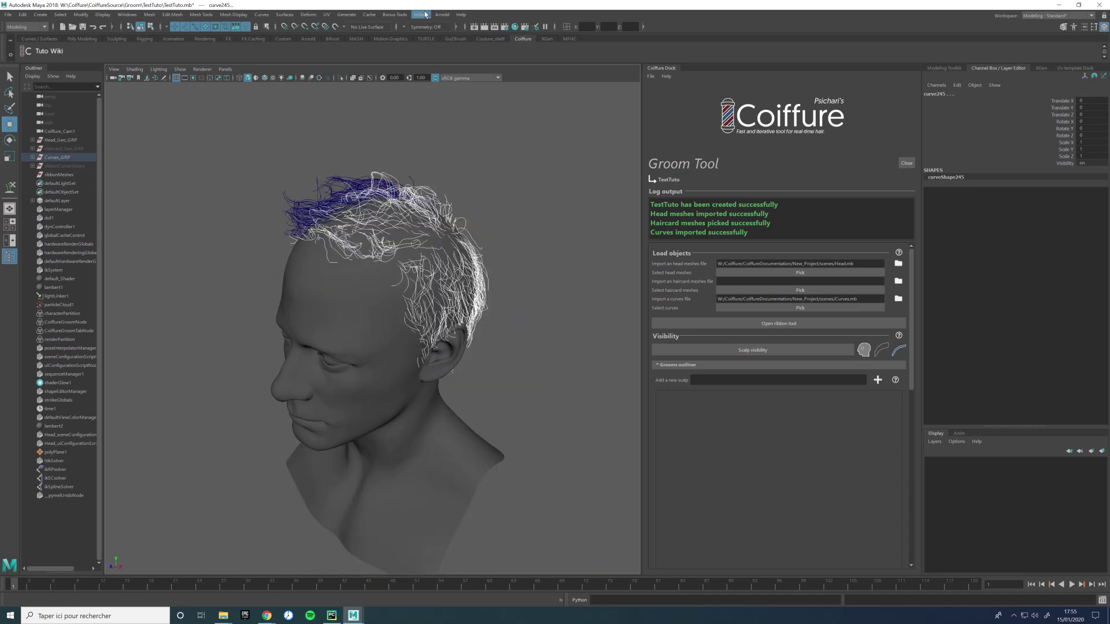
pyautogui.click(425, 15)
pyautogui.moveTo(457, 51)
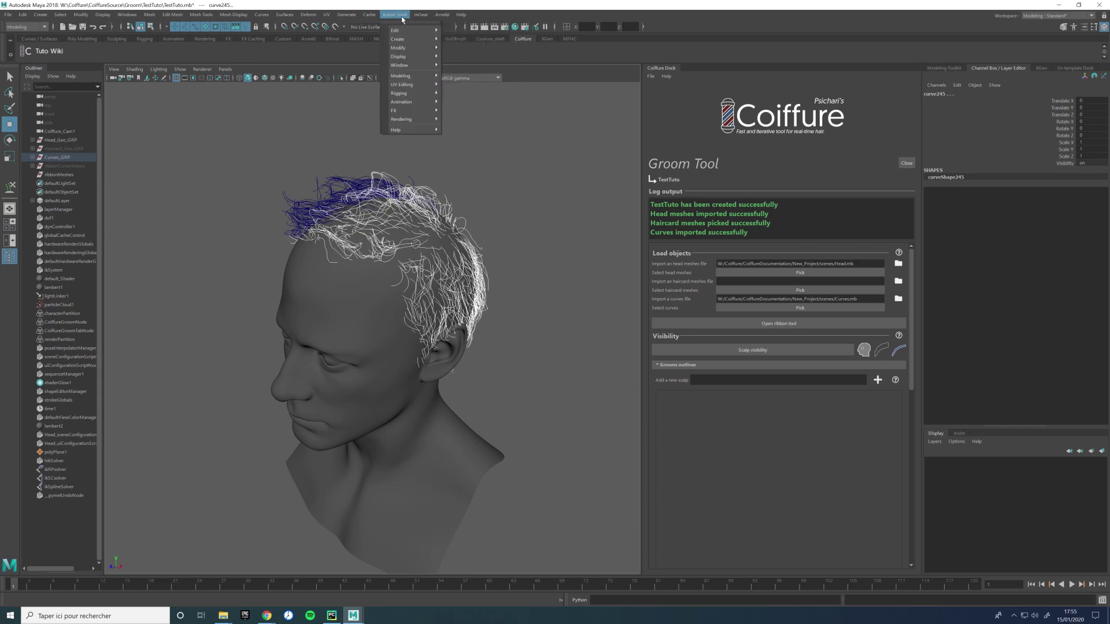
pyautogui.moveTo(413, 75)
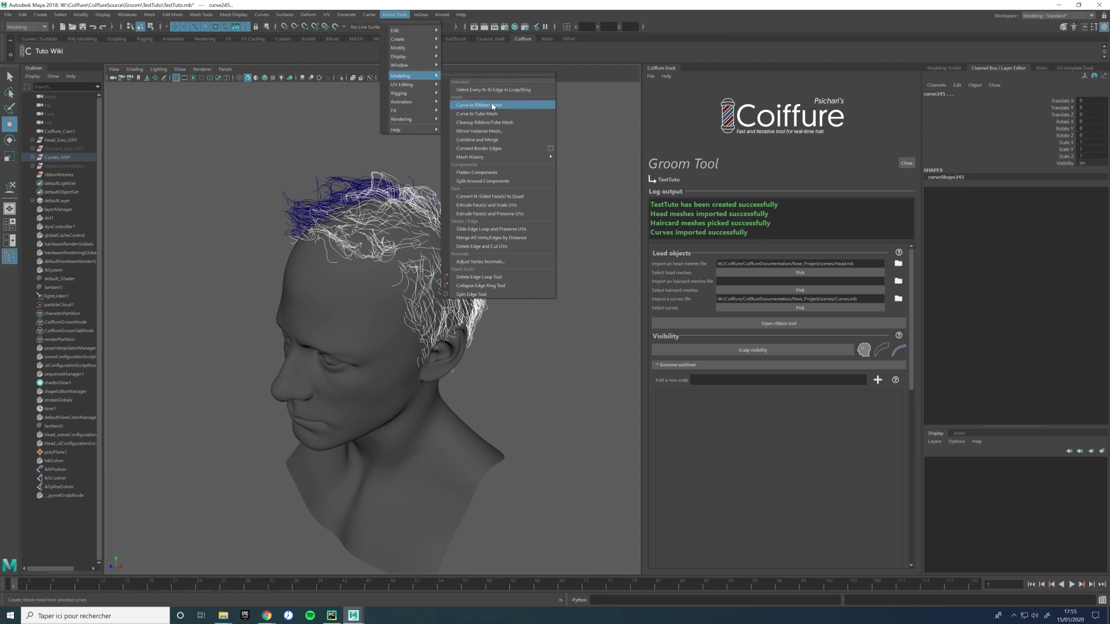
pyautogui.click(494, 106)
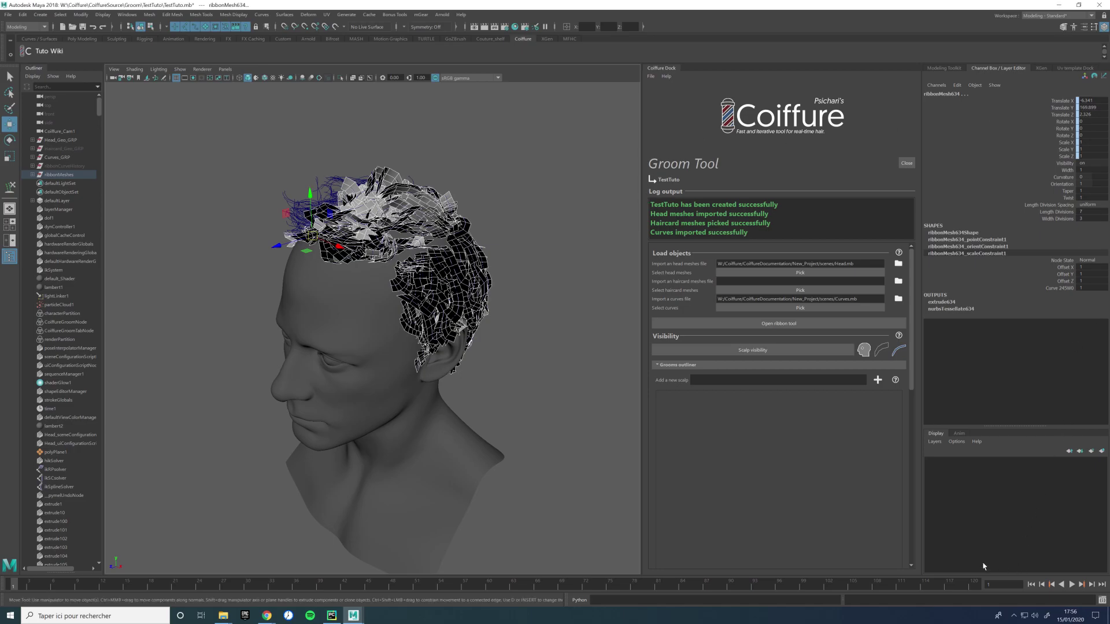
# Step: Clear the selection and flip the single black ribbon just above the ear by changing its Orientation
pyautogui.keyDown('alt'); pyautogui.moveTo(420, 325); pyautogui.dragTo(466, 258); pyautogui.keyUp('alt')
pyautogui.click(496, 219)
pyautogui.keyDown('alt'); pyautogui.moveTo(496, 219); pyautogui.dragTo(463, 252); pyautogui.keyUp('alt')
pyautogui.keyDown('alt'); pyautogui.moveTo(463, 252); pyautogui.dragTo(488, 404, button='right'); pyautogui.keyUp('alt')
pyautogui.keyDown('alt'); pyautogui.moveTo(488, 404); pyautogui.dragTo(514, 330); pyautogui.keyUp('alt')
pyautogui.keyDown('alt'); pyautogui.moveTo(432, 232); pyautogui.dragTo(424, 260); pyautogui.keyUp('alt')
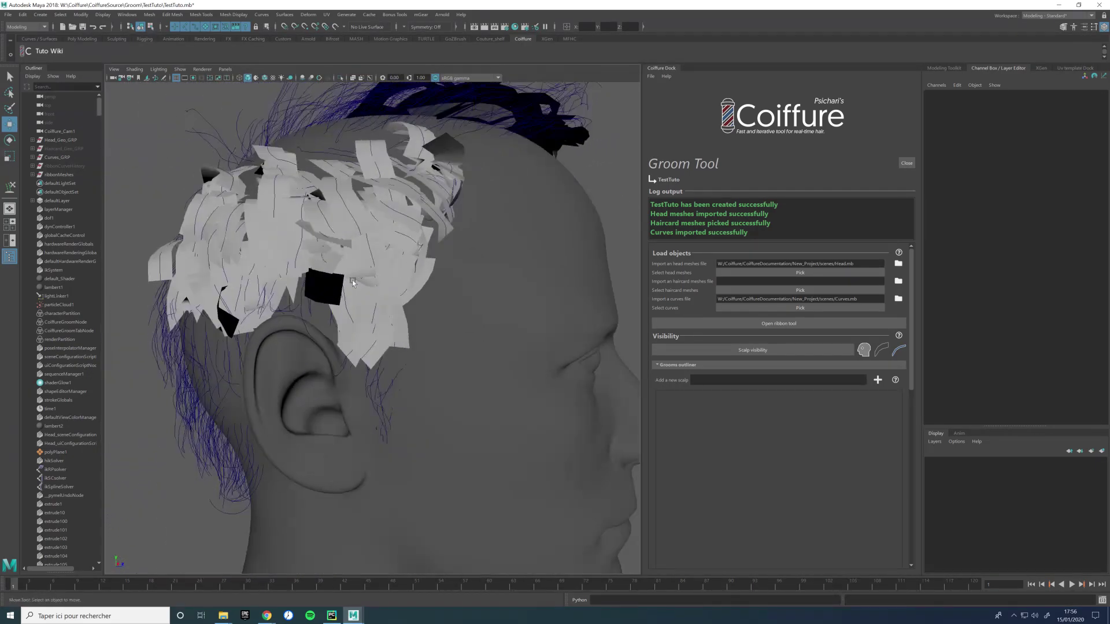
pyautogui.click(359, 279)
pyautogui.click(1062, 184)
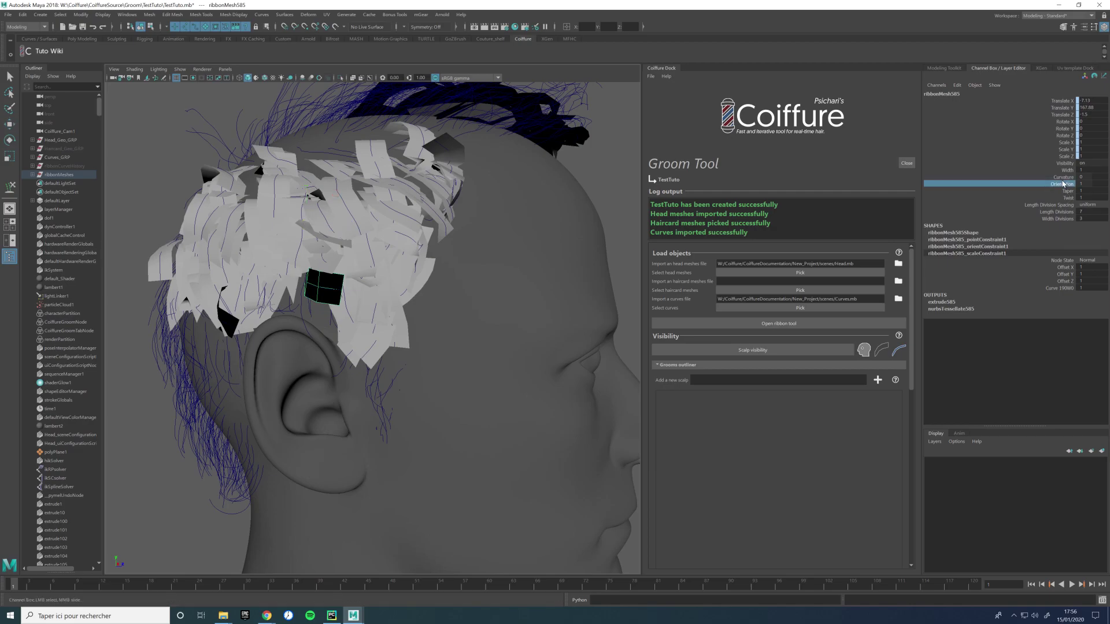
pyautogui.moveTo(598, 178); pyautogui.dragTo(224, 310, button='middle')
# Step: Select the dark ribbon behind the top of the ear and adjust its Orientation to turn its face outward
pyautogui.click(227, 326)
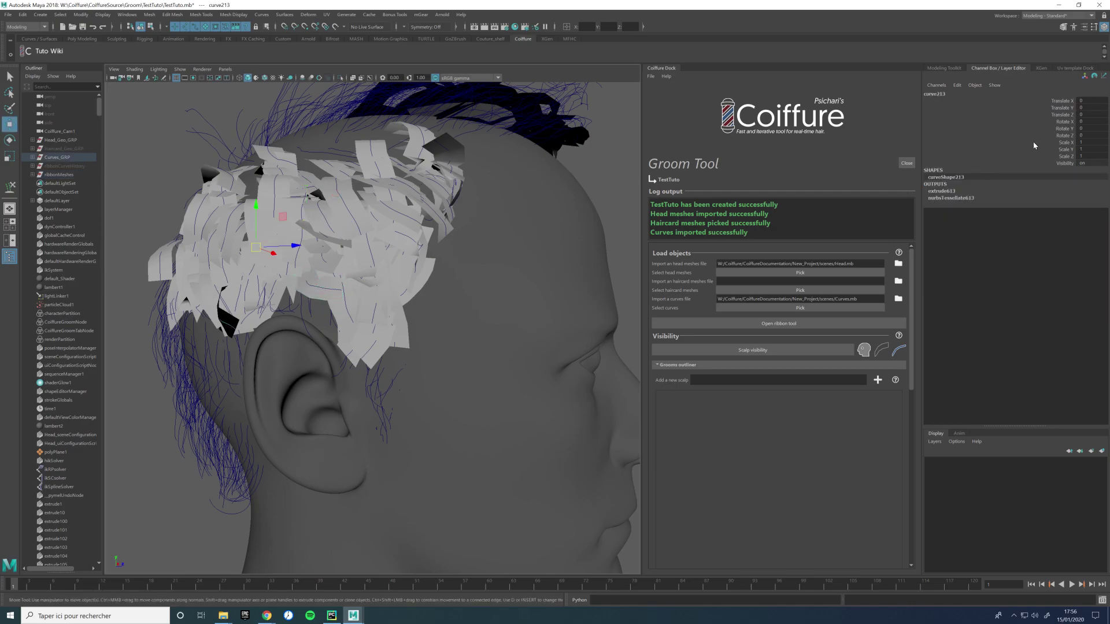
pyautogui.click(236, 322)
pyautogui.click(1036, 184)
pyautogui.moveTo(584, 184); pyautogui.dragTo(427, 275, button='middle')
# Step: Select a group of ribbons on the crown of the head and change their Orientation together
pyautogui.keyDown('alt'); pyautogui.moveTo(427, 276); pyautogui.dragTo(491, 187); pyautogui.keyUp('alt')
pyautogui.click(355, 176)
pyautogui.press('w')
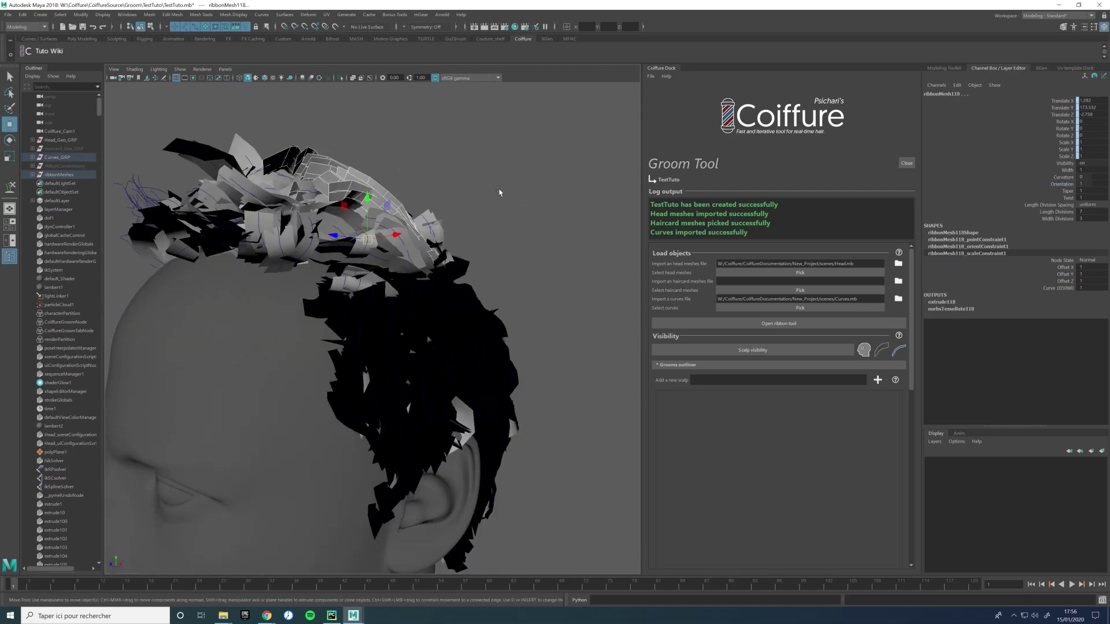
pyautogui.click(1053, 185)
pyautogui.moveTo(372, 137); pyautogui.dragTo(457, 139, button='middle')
# Step: Select the group of ribbons on the side of the head above the ear and set their Orientation to 172
pyautogui.keyDown('alt'); pyautogui.moveTo(488, 243); pyautogui.dragTo(440, 242); pyautogui.keyUp('alt')
pyautogui.click(434, 248)
pyautogui.press('w')
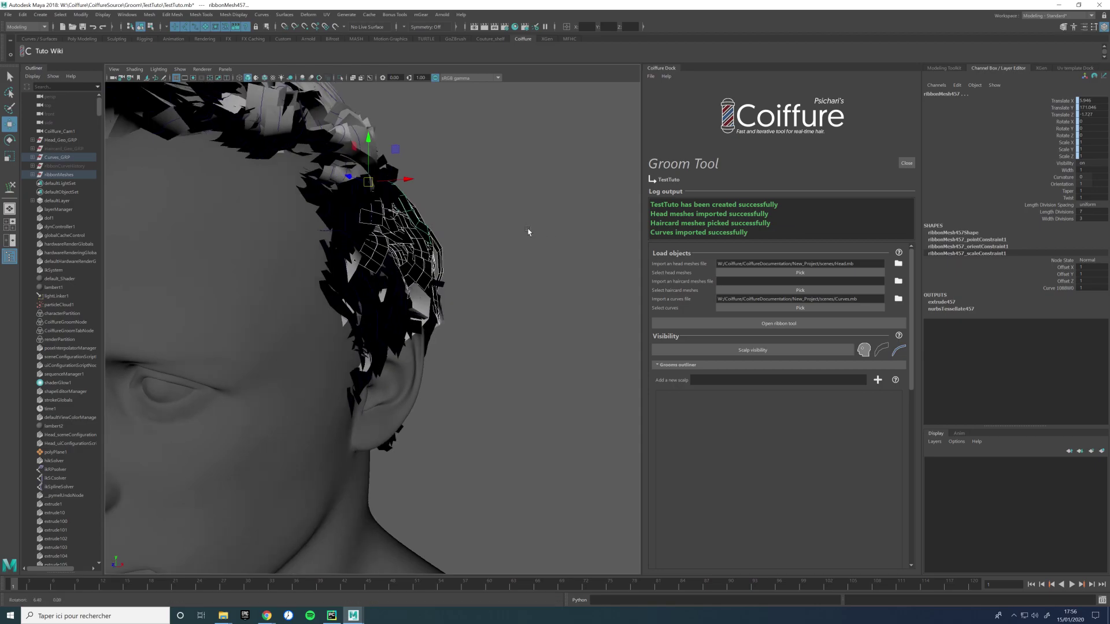
pyautogui.keyDown('alt'); pyautogui.moveTo(535, 231); pyautogui.dragTo(722, 240); pyautogui.keyUp('alt')
pyautogui.click(1061, 184)
pyautogui.moveTo(693, 226); pyautogui.dragTo(841, 225, button='middle')
pyautogui.keyDown('alt'); pyautogui.moveTo(520, 185); pyautogui.dragTo(379, 251); pyautogui.keyUp('alt')
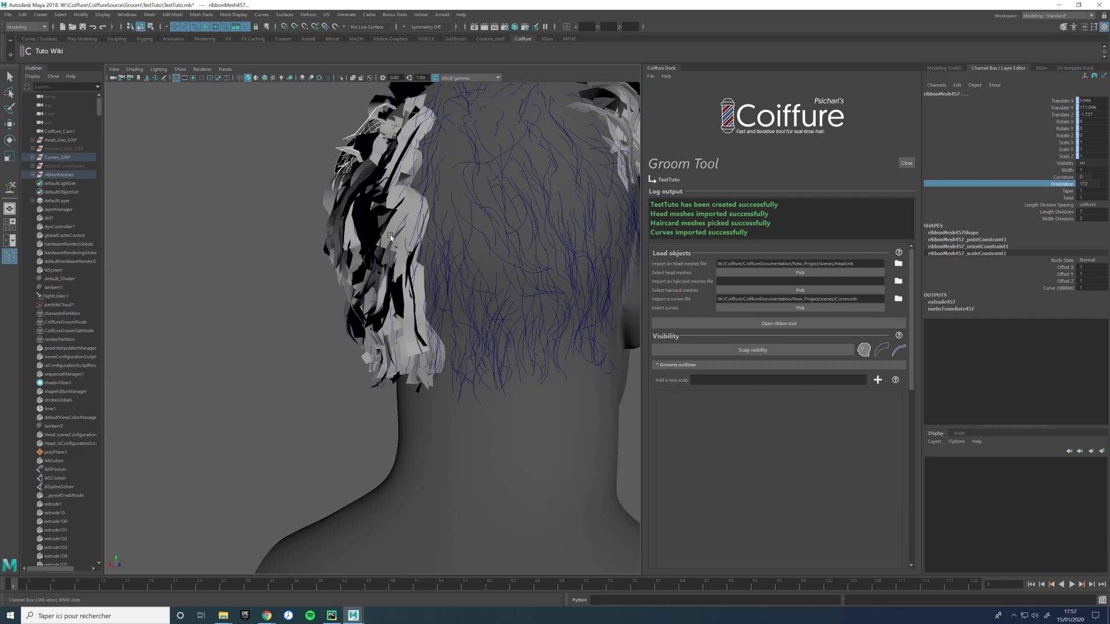
pyautogui.keyDown('alt'); pyautogui.moveTo(411, 194); pyautogui.dragTo(460, 349); pyautogui.keyUp('alt')
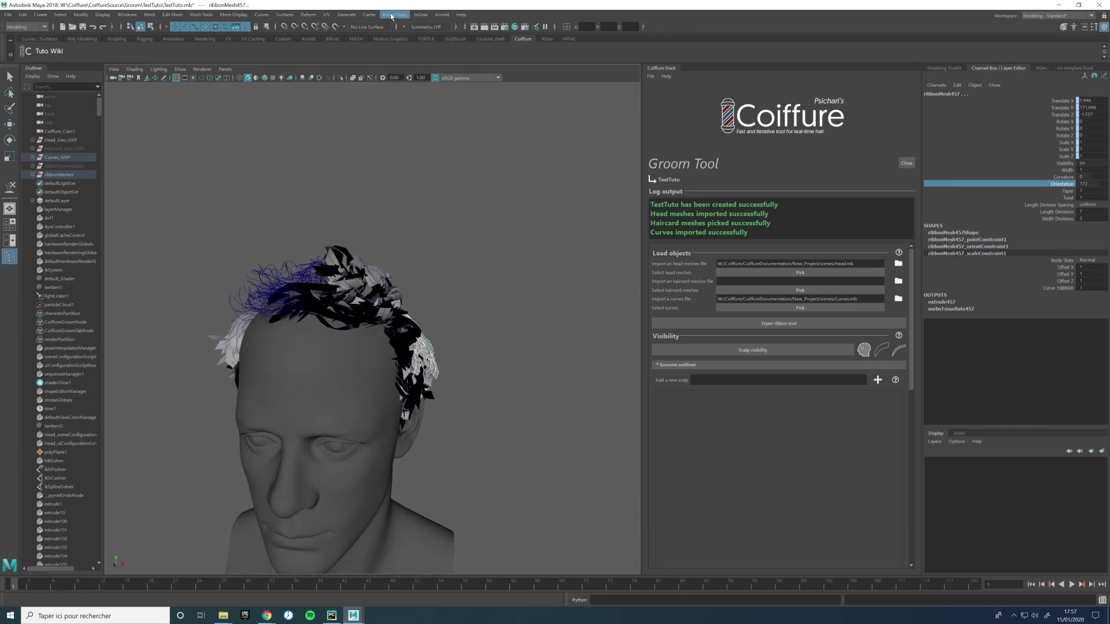
# Step: Open the UV Editor, shrink one side ribbon's UV shell and move it to the lower-left corner of the UV square
pyautogui.click(326, 14)
pyautogui.click(363, 31)
pyautogui.click(331, 15)
pyautogui.click(347, 30)
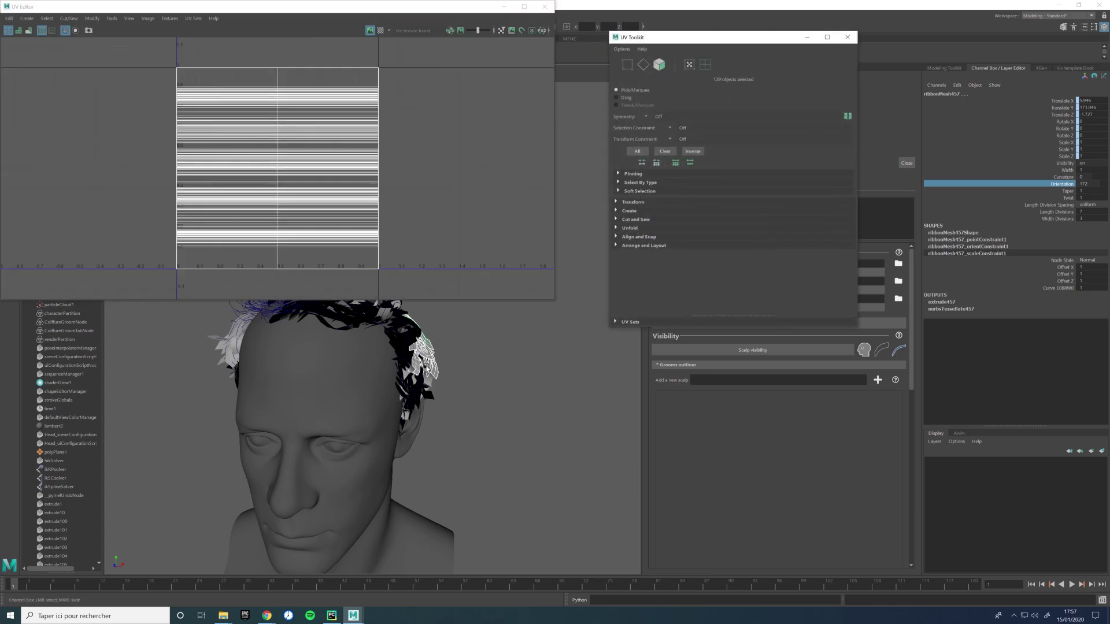
pyautogui.click(294, 140)
pyautogui.click(292, 139)
pyautogui.press('r')
pyautogui.moveTo(354, 168); pyautogui.dragTo(293, 163)
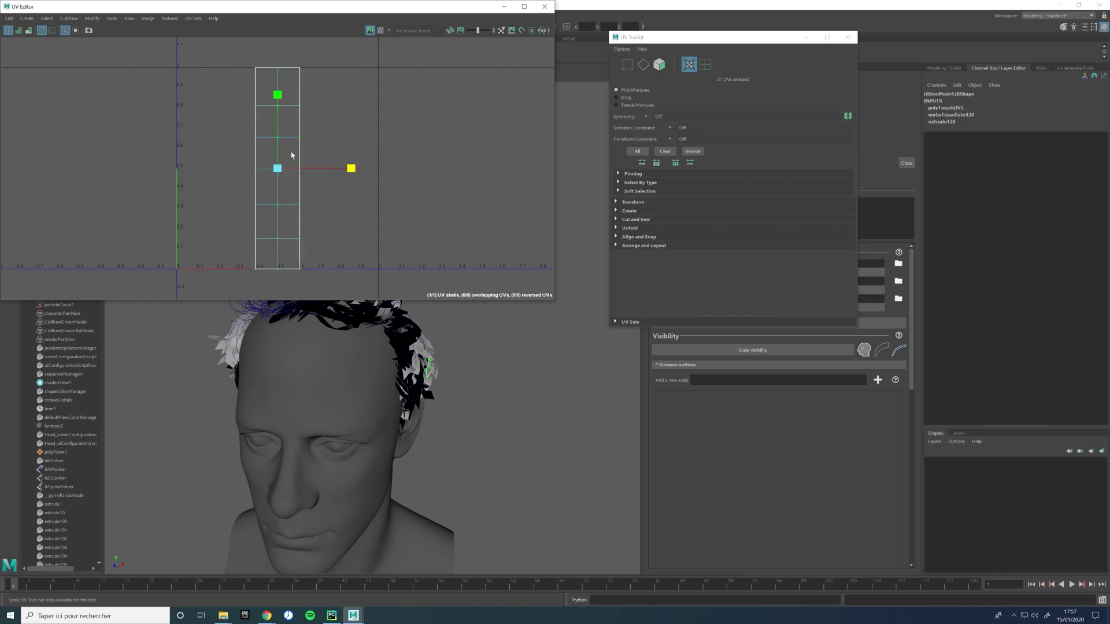
pyautogui.moveTo(278, 95); pyautogui.dragTo(281, 153)
pyautogui.moveTo(351, 169); pyautogui.dragTo(195, 241)
pyautogui.press('w')
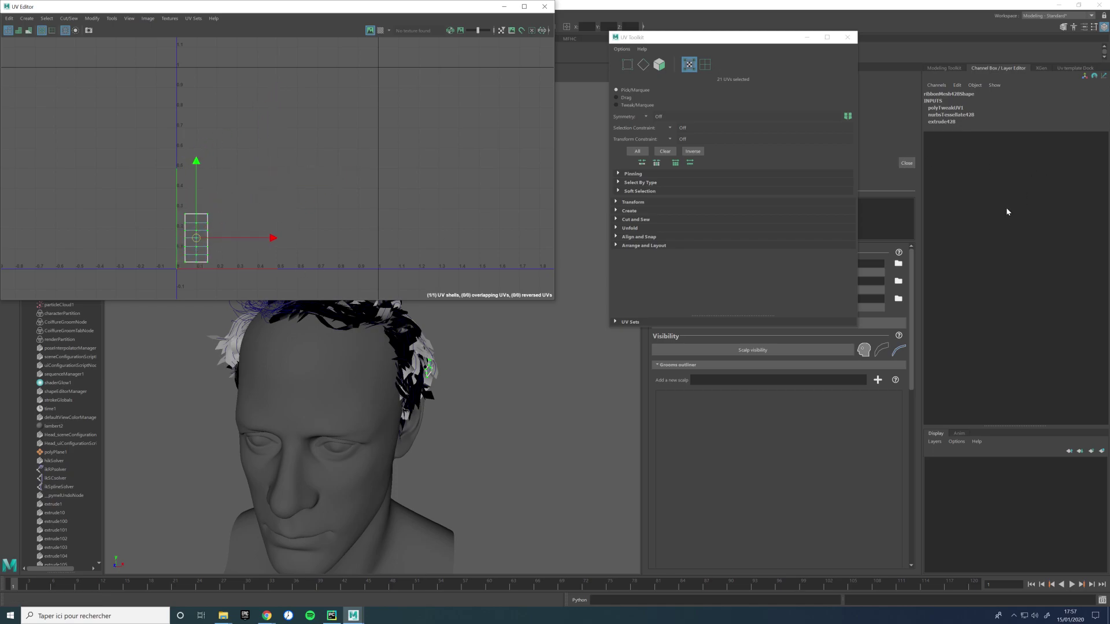
# Step: Return the ribbon with the edited UVs to object selection and set its Length Divisions to 40
pyautogui.scroll(4, 451, 457)
pyautogui.keyDown('alt'); pyautogui.moveTo(451, 457); pyautogui.dragTo(408, 392); pyautogui.keyUp('alt')
pyautogui.moveTo(408, 391); pyautogui.dragTo(426, 381, button='right')
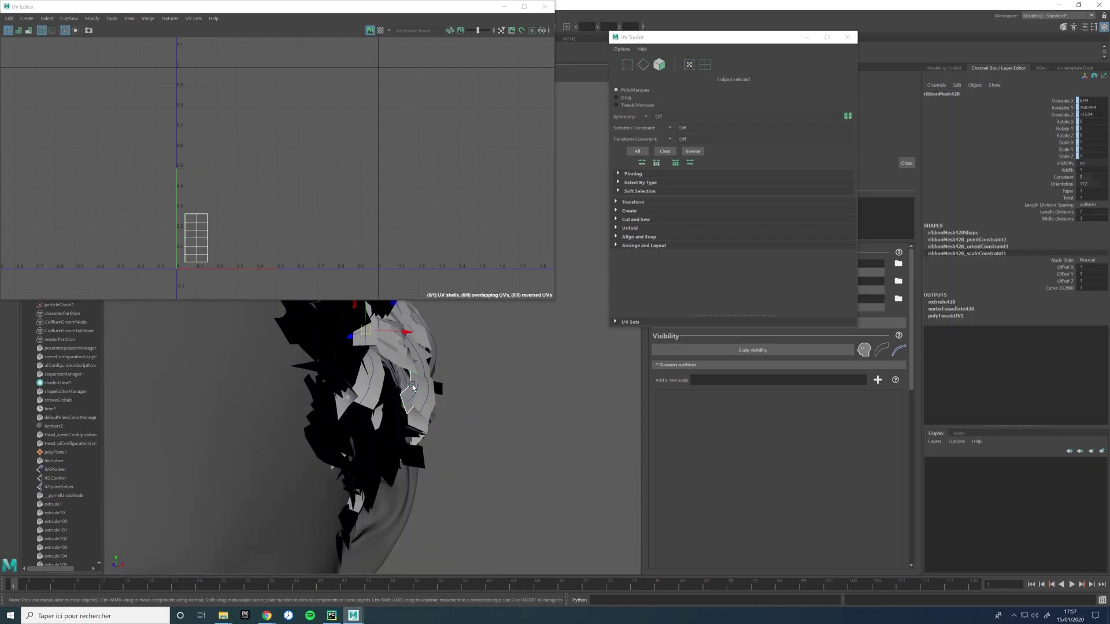
pyautogui.click(1058, 212)
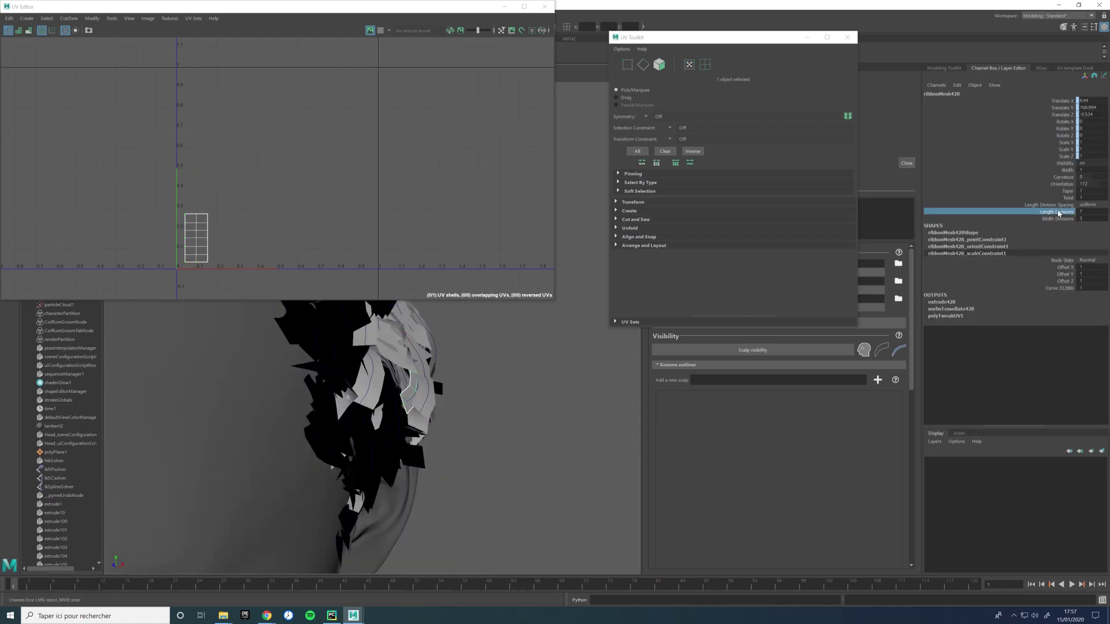
pyautogui.moveTo(554, 313); pyautogui.dragTo(706, 299, button='middle')
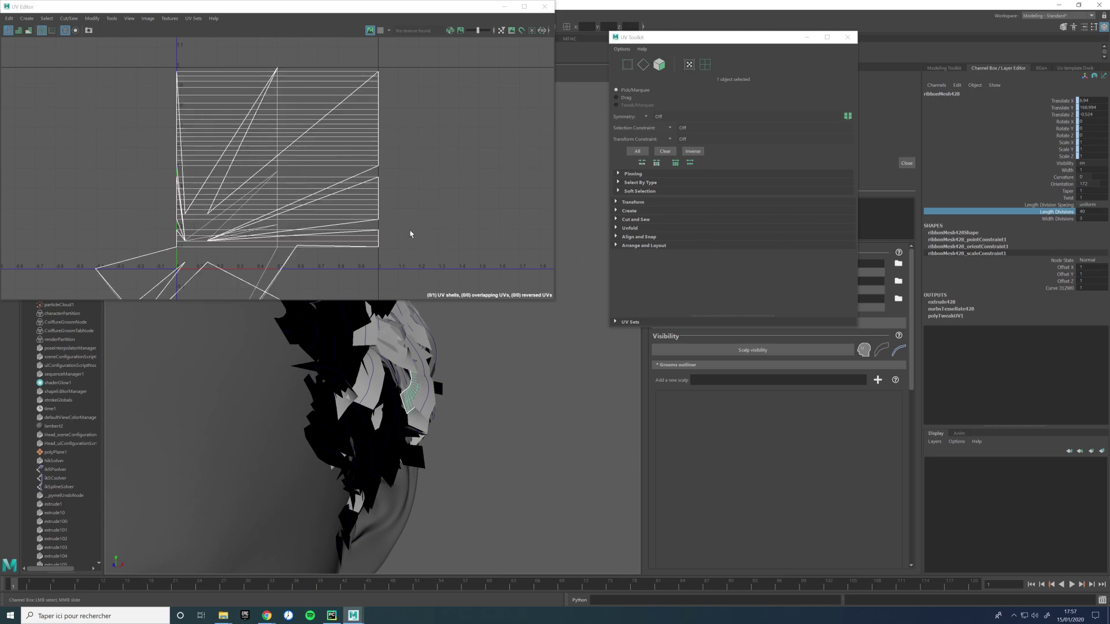
pyautogui.scroll(-3, 286, 219)
pyautogui.keyDown('alt'); pyautogui.moveTo(282, 264); pyautogui.dragTo(300, 214, button='middle'); pyautogui.keyUp('alt')
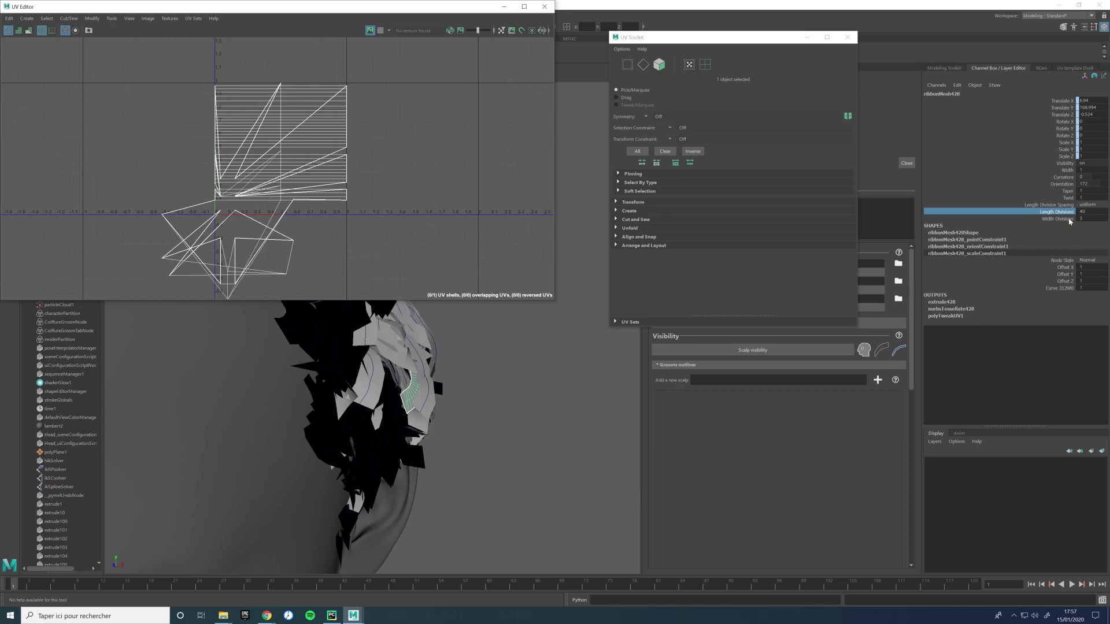
# Step: Duplicate one ribbon on the side of the hair and move the copy away from the head
pyautogui.keyDown('alt'); pyautogui.moveTo(514, 372); pyautogui.dragTo(417, 417); pyautogui.keyUp('alt')
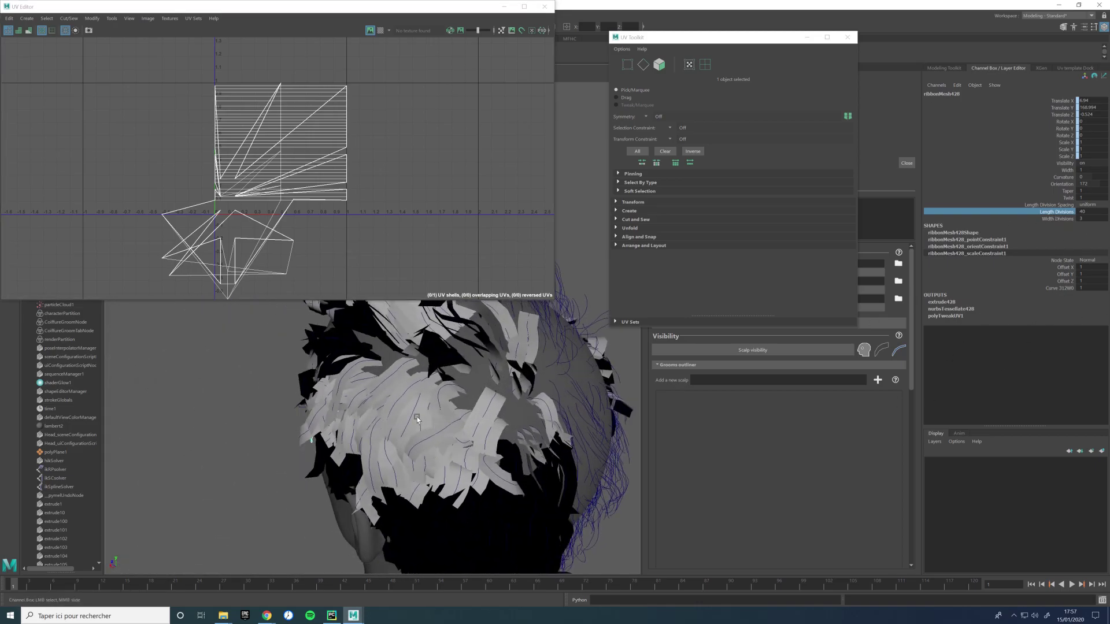
pyautogui.click(403, 370)
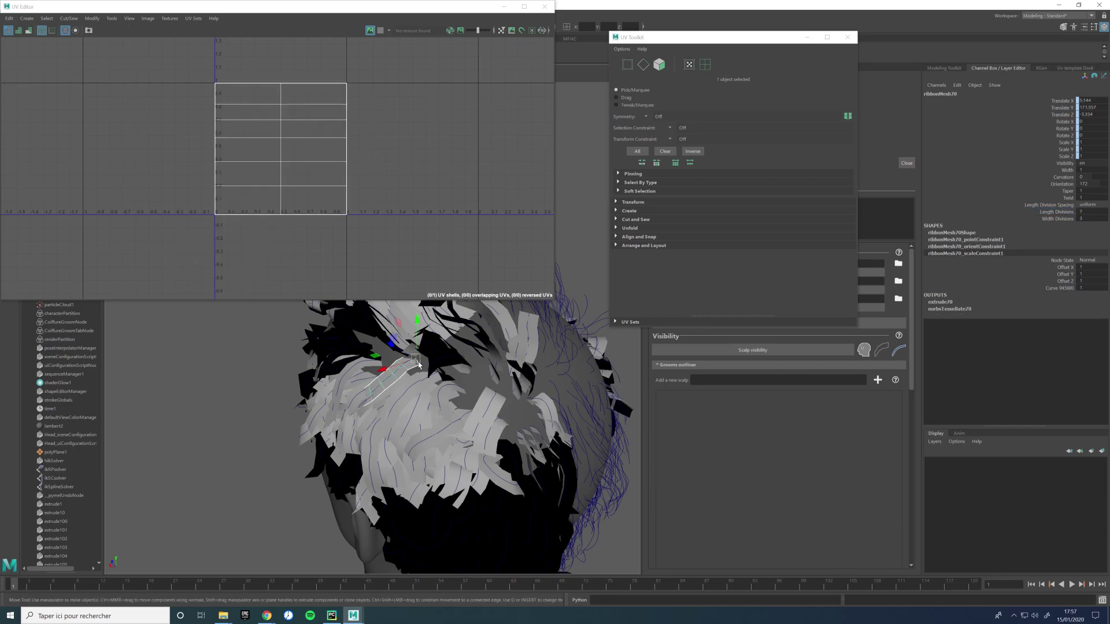
pyautogui.click(416, 365)
pyautogui.moveTo(416, 365); pyautogui.dragTo(433, 379)
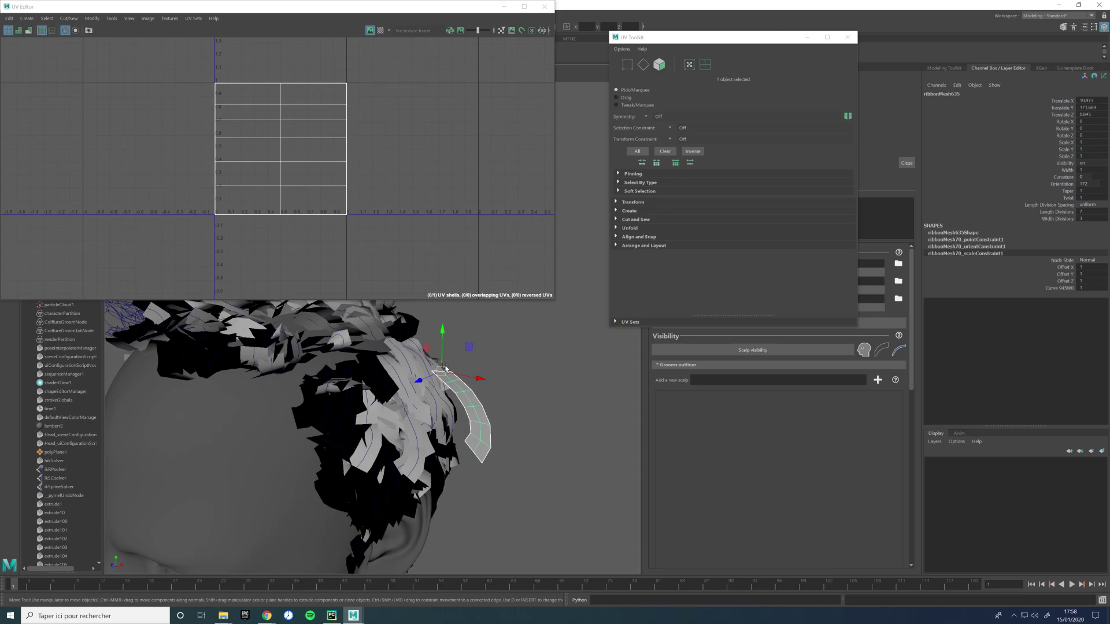
pyautogui.moveTo(443, 370); pyautogui.dragTo(456, 417)
# Step: Move the vertices in the lower part of the duplicated ribbon slightly inward, and return to object selection
pyautogui.moveTo(455, 420); pyautogui.dragTo(413, 393, button='right')
pyautogui.keyDown('alt'); pyautogui.moveTo(451, 421); pyautogui.dragTo(451, 419); pyautogui.keyUp('alt')
pyautogui.moveTo(478, 457); pyautogui.dragTo(460, 446)
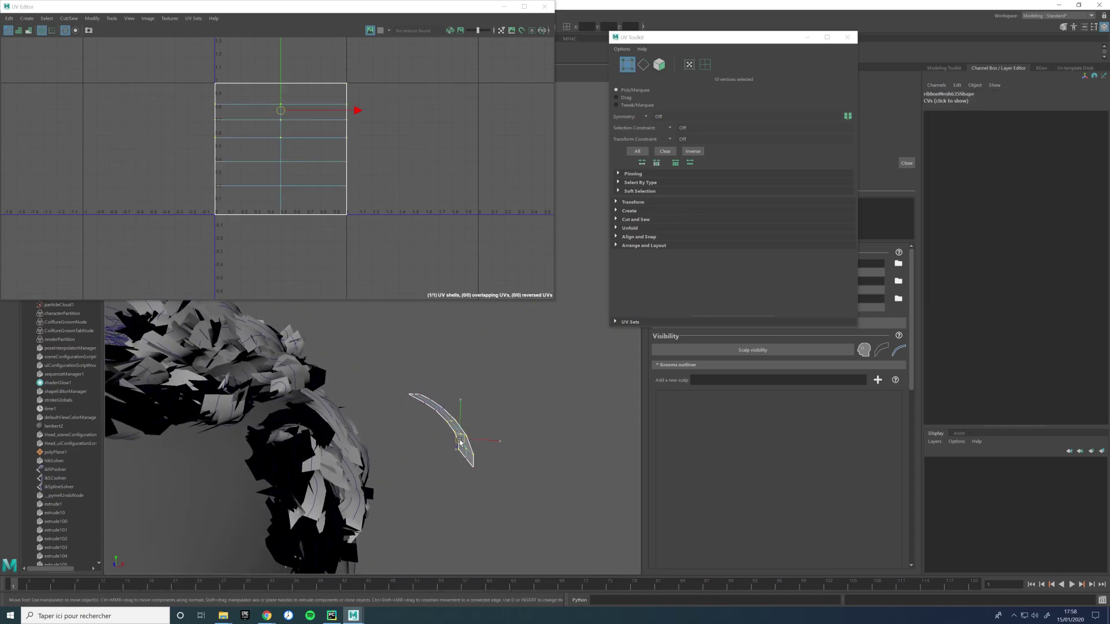
pyautogui.moveTo(451, 419); pyautogui.dragTo(469, 367, button='right')
# Step: Try raising the duplicated ribbon's Length Divisions and setting its Taper to 140.8
pyautogui.click(1036, 212)
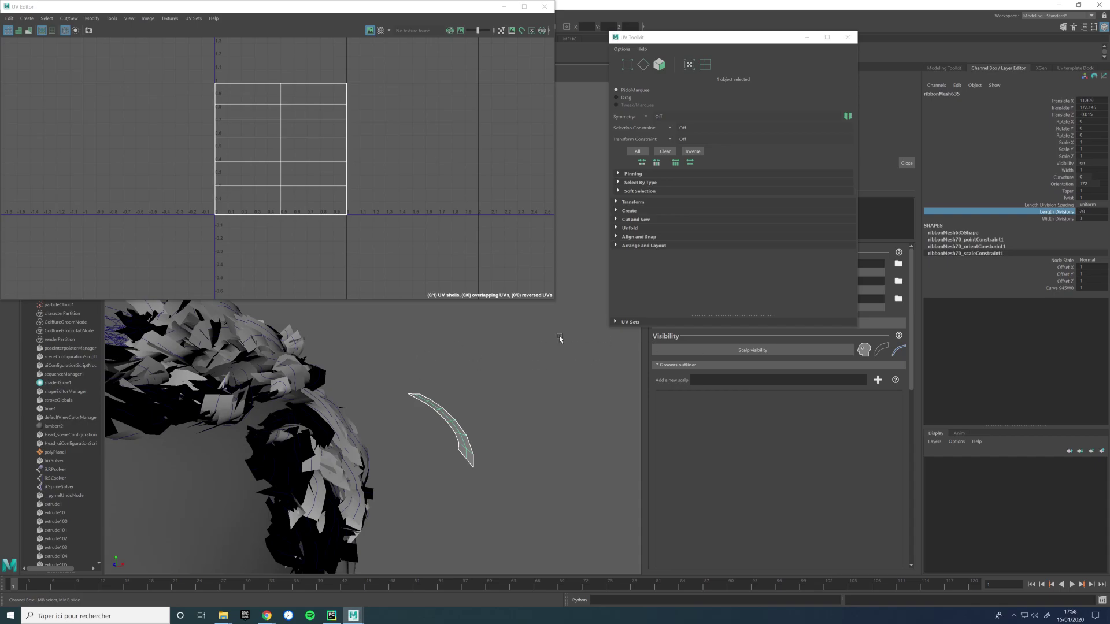
pyautogui.click(1067, 191)
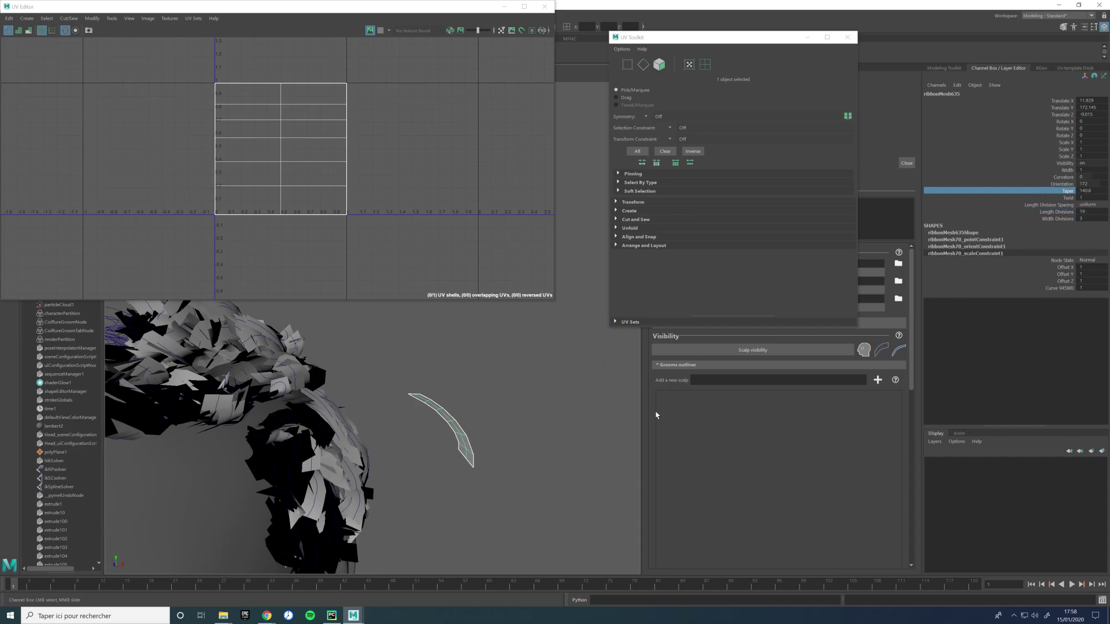
# Step: Close the UV Toolkit and the UV Editor
pyautogui.keyDown('alt'); pyautogui.moveTo(504, 391); pyautogui.dragTo(456, 405); pyautogui.keyUp('alt')
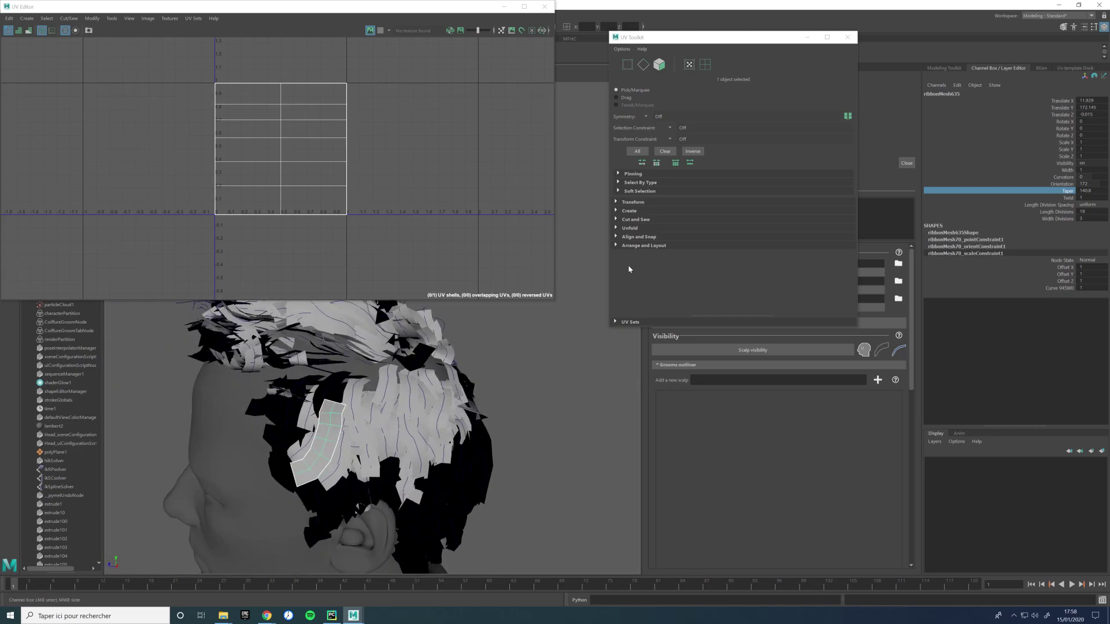
pyautogui.click(847, 37)
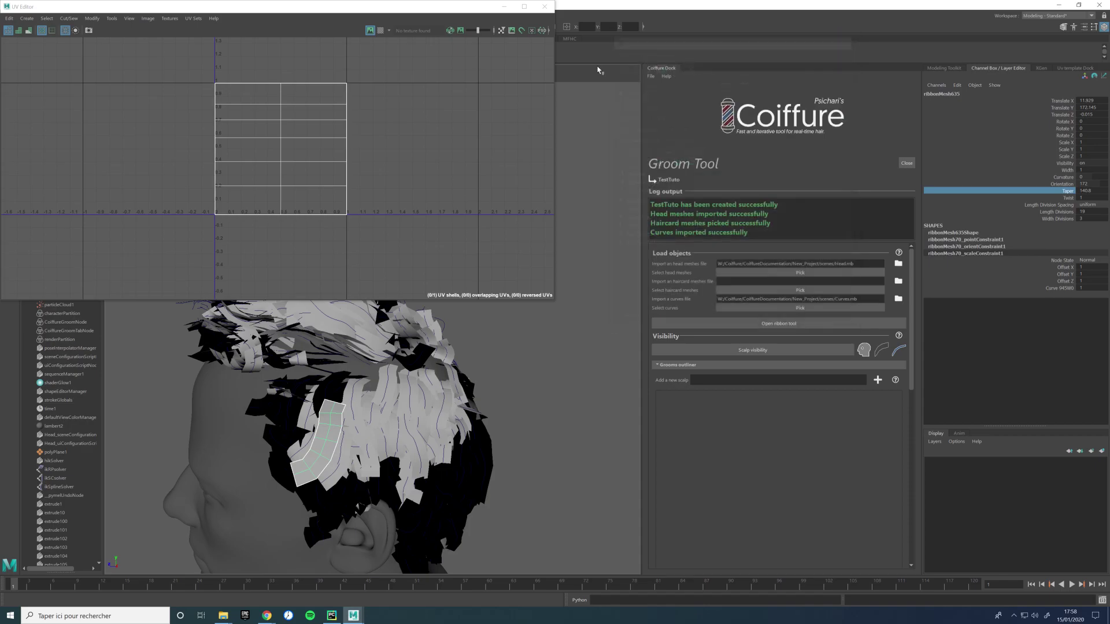
pyautogui.click(544, 7)
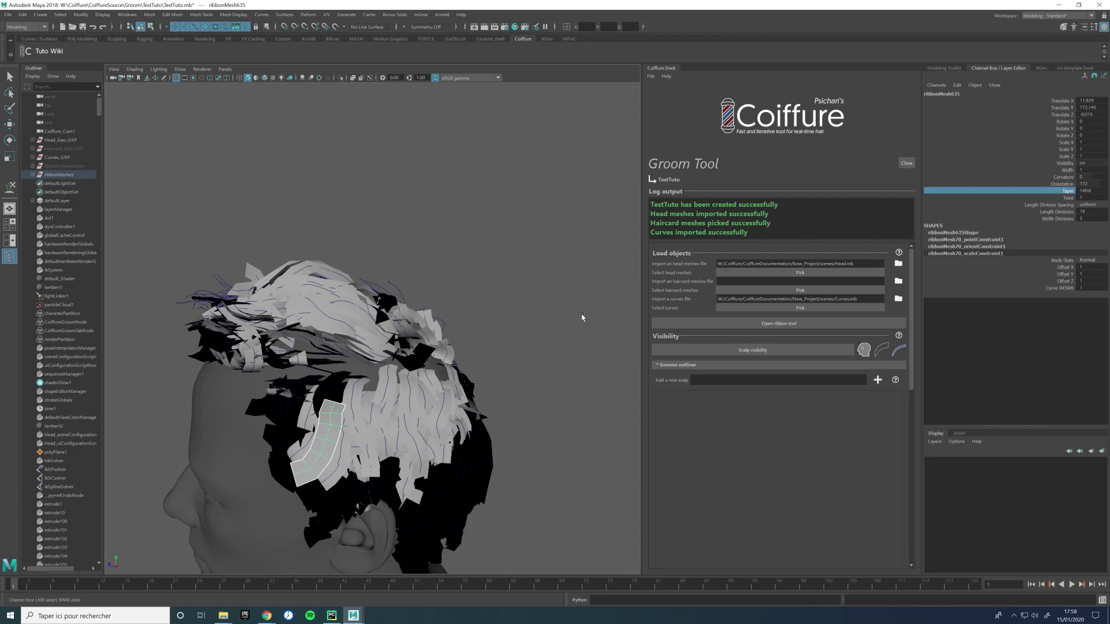
# Step: Delete the Curves_GRP group, the ribbon curve history group and the ribbonMeshes group from the scene
pyautogui.click(57, 157)
pyautogui.press('w')
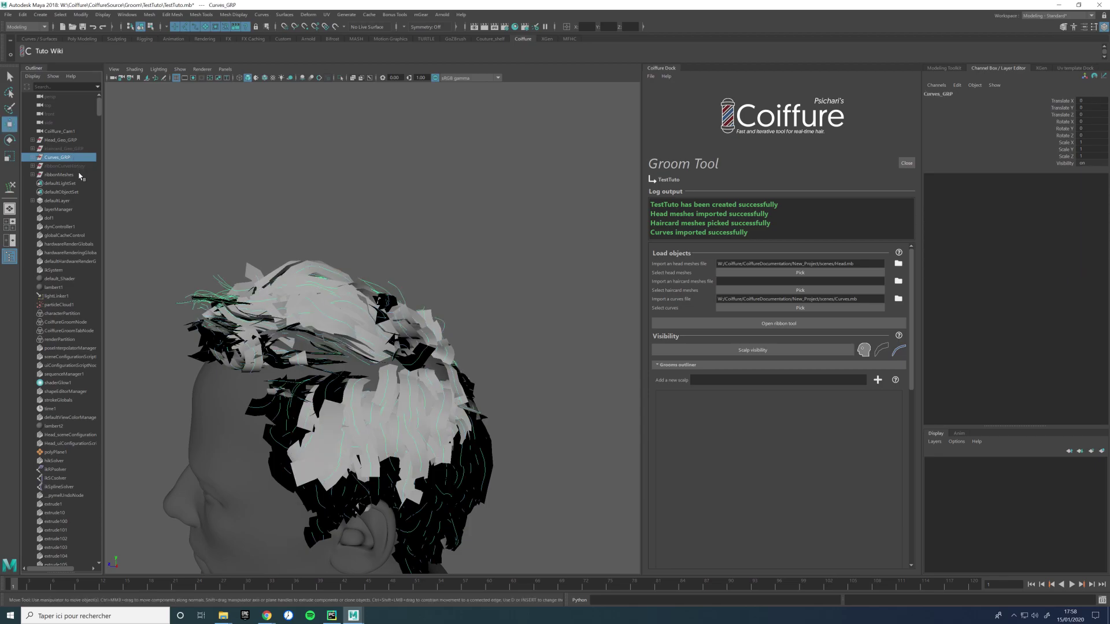
pyautogui.keyDown('shift'); pyautogui.click(59, 175); pyautogui.keyUp('shift')
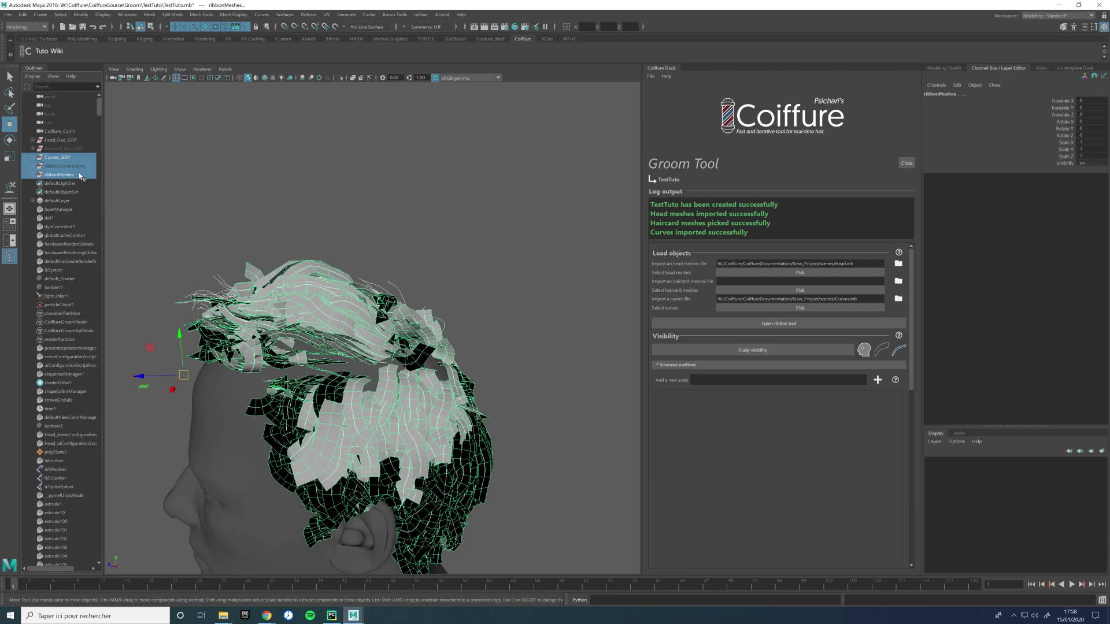
pyautogui.press('Delete')
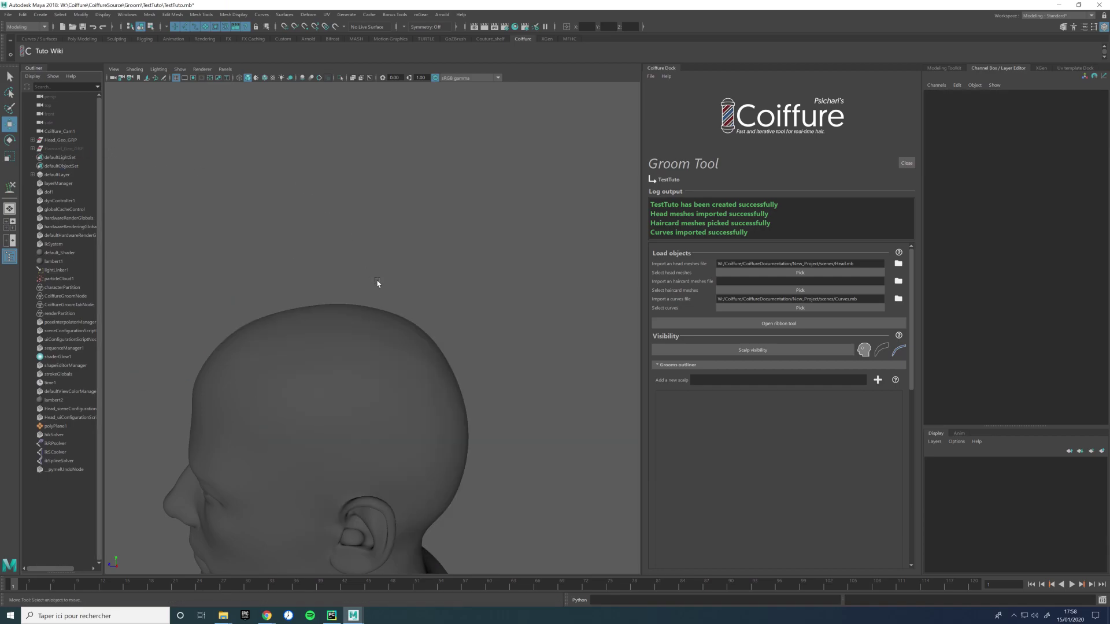
# Step: Reimport the hair curves from Curves.mb into the groom project
pyautogui.keyDown('alt'); pyautogui.moveTo(369, 272); pyautogui.dragTo(437, 275); pyautogui.keyUp('alt')
pyautogui.keyDown('alt'); pyautogui.moveTo(437, 275); pyautogui.dragTo(526, 185, button='middle'); pyautogui.keyUp('alt')
pyautogui.keyDown('alt'); pyautogui.moveTo(525, 185); pyautogui.dragTo(483, 253, button='right'); pyautogui.keyUp('alt')
pyautogui.keyDown('alt'); pyautogui.moveTo(483, 253); pyautogui.dragTo(505, 257); pyautogui.keyUp('alt')
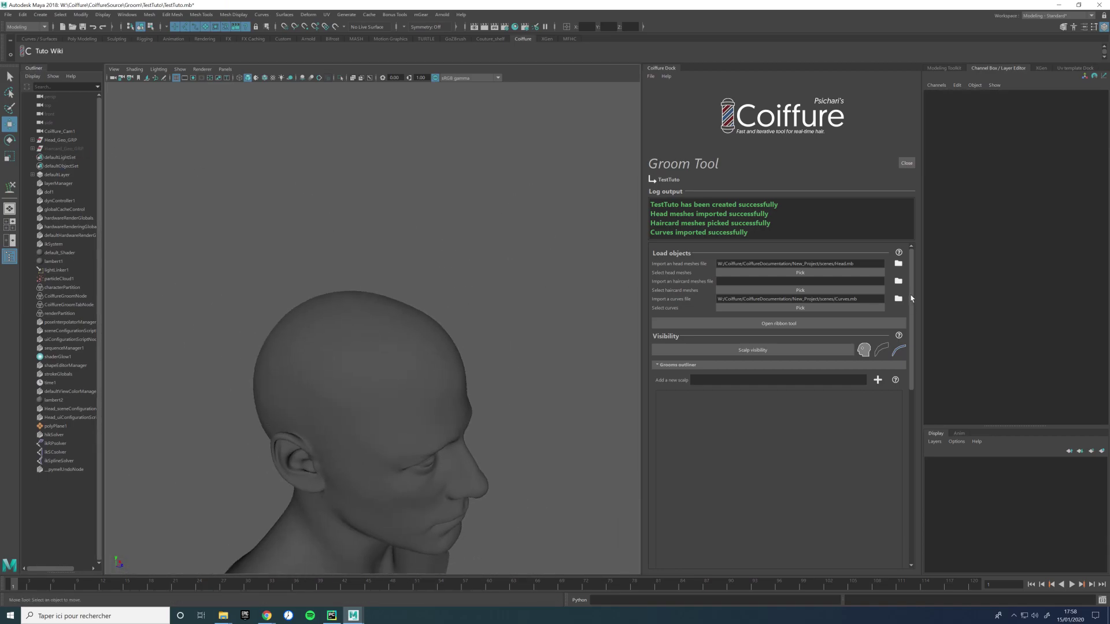
pyautogui.click(898, 299)
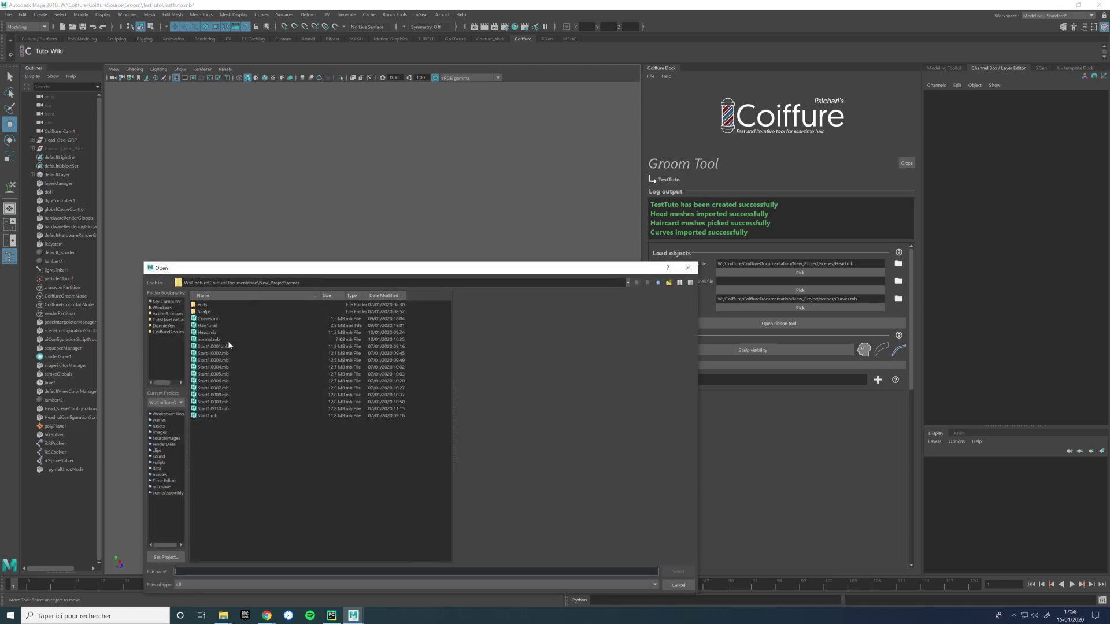
pyautogui.doubleClick(220, 319)
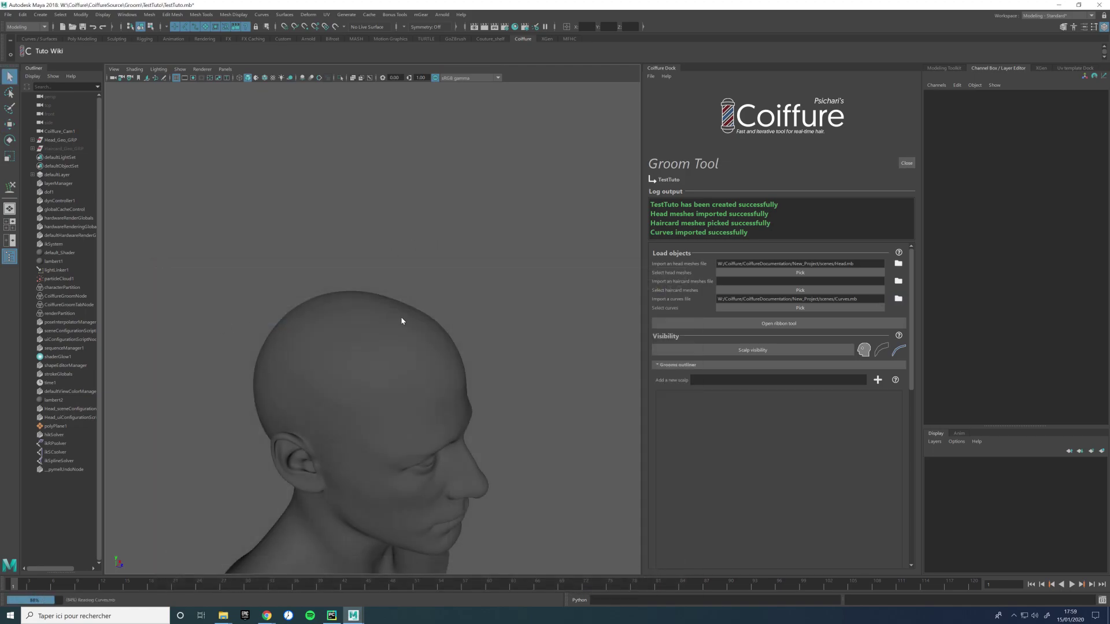
pyautogui.keyDown('alt'); pyautogui.moveTo(437, 312); pyautogui.dragTo(249, 272); pyautogui.keyUp('alt')
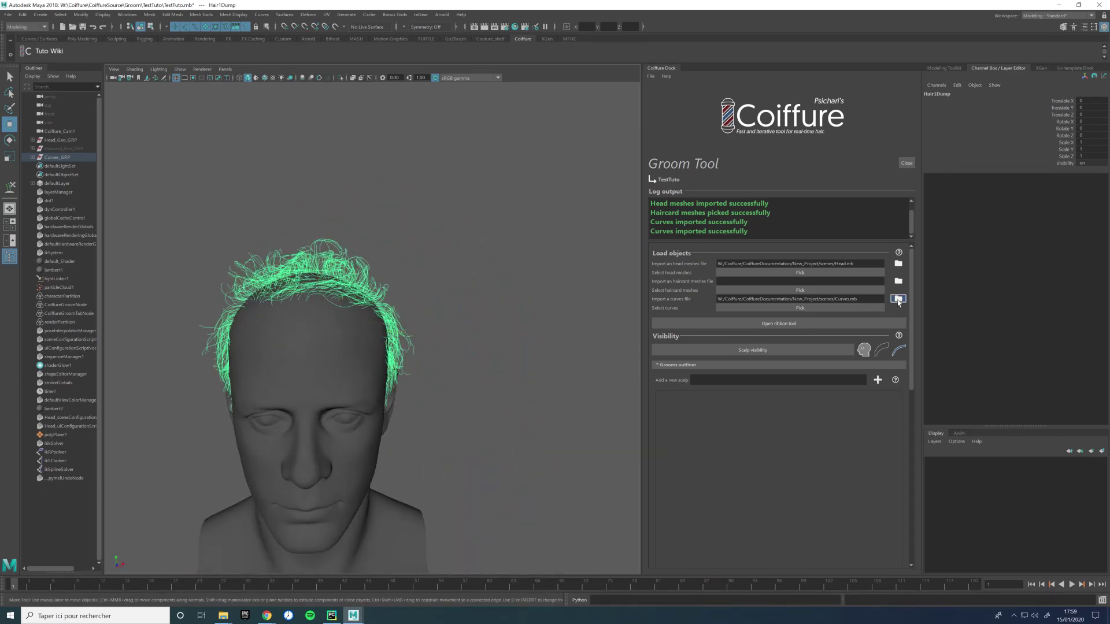
pyautogui.keyDown('alt'); pyautogui.moveTo(450, 278); pyautogui.dragTo(465, 229); pyautogui.keyUp('alt')
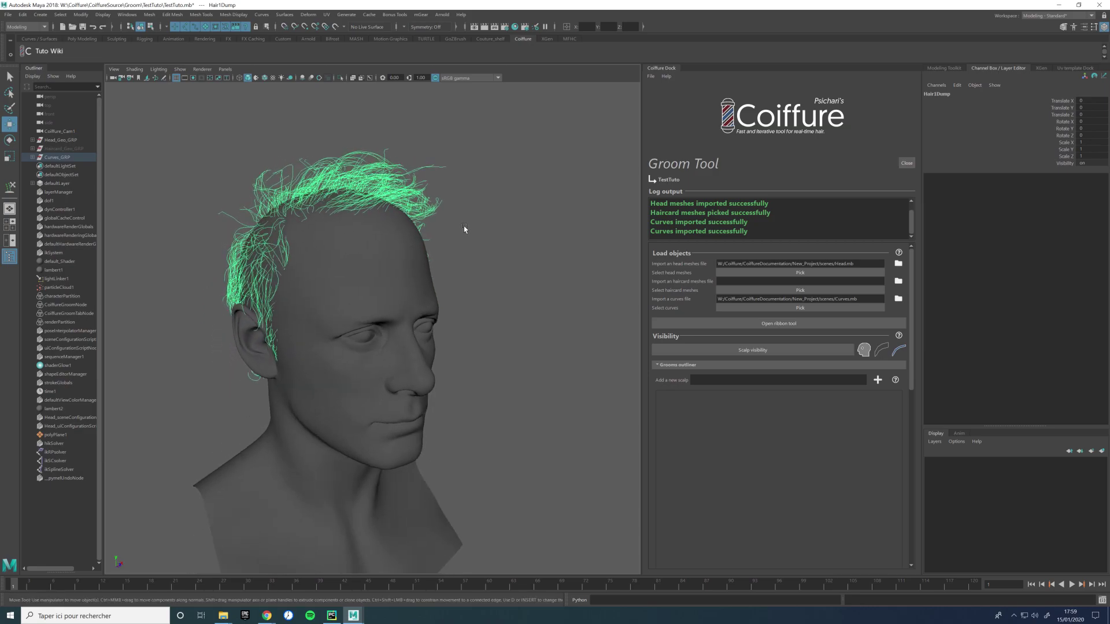
pyautogui.keyDown('alt'); pyautogui.moveTo(441, 230); pyautogui.dragTo(482, 254); pyautogui.keyUp('alt')
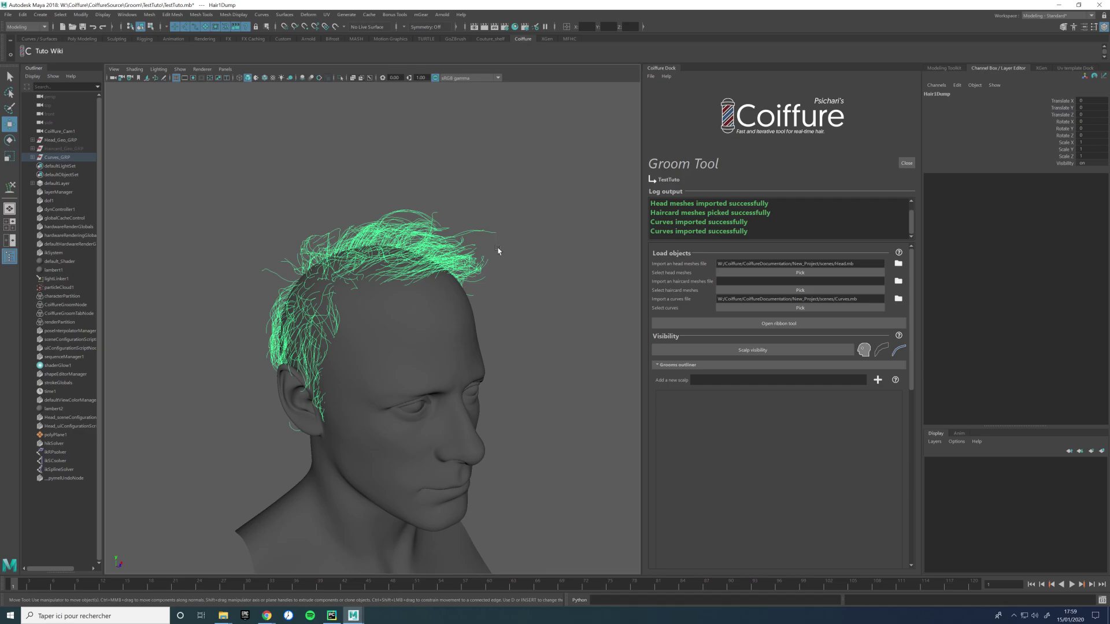
pyautogui.moveTo(493, 247)
pyautogui.keyDown('alt'); pyautogui.mouseDown()
pyautogui.moveTo(500, 235)
pyautogui.moveTo(324, 241)
pyautogui.moveTo(468, 233)
pyautogui.moveTo(460, 268)
pyautogui.moveTo(466, 248)
pyautogui.moveTo(488, 263)
pyautogui.mouseUp(); pyautogui.keyUp('alt')
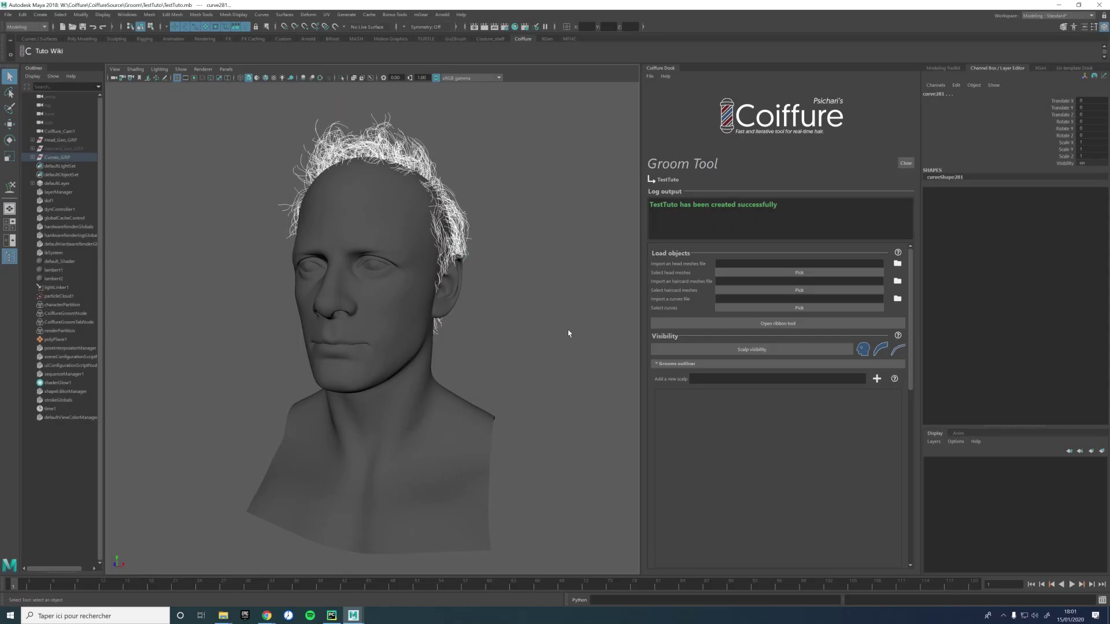
# Step: Deselect the hair curves, open the ribbon tool and dock its window above the Channel Box
pyautogui.click(521, 330)
pyautogui.click(800, 323)
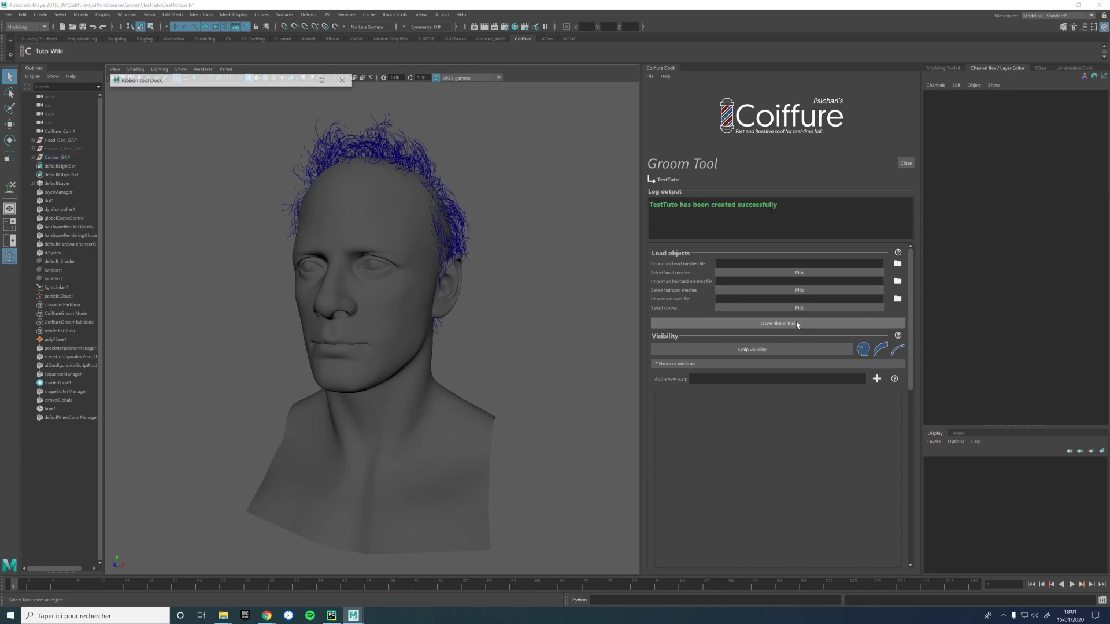
pyautogui.moveTo(252, 82); pyautogui.dragTo(1100, 68)
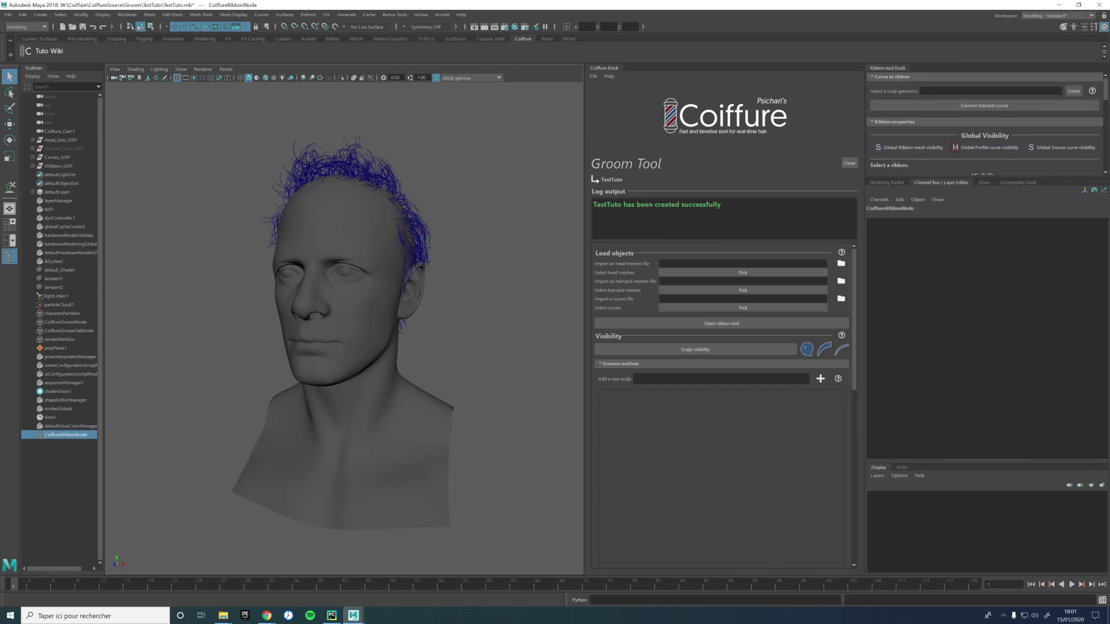
# Step: Dock the ribbon tool window as a tab beside the Channel Box
pyautogui.moveTo(887, 68); pyautogui.dragTo(1075, 72)
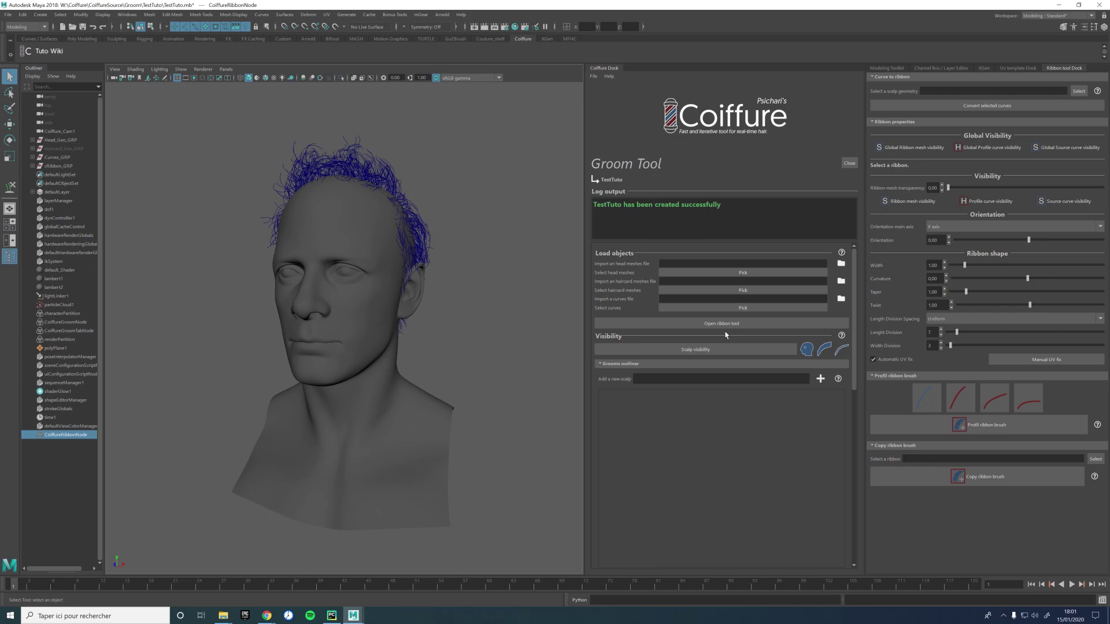
pyautogui.click(822, 351)
pyautogui.click(351, 308)
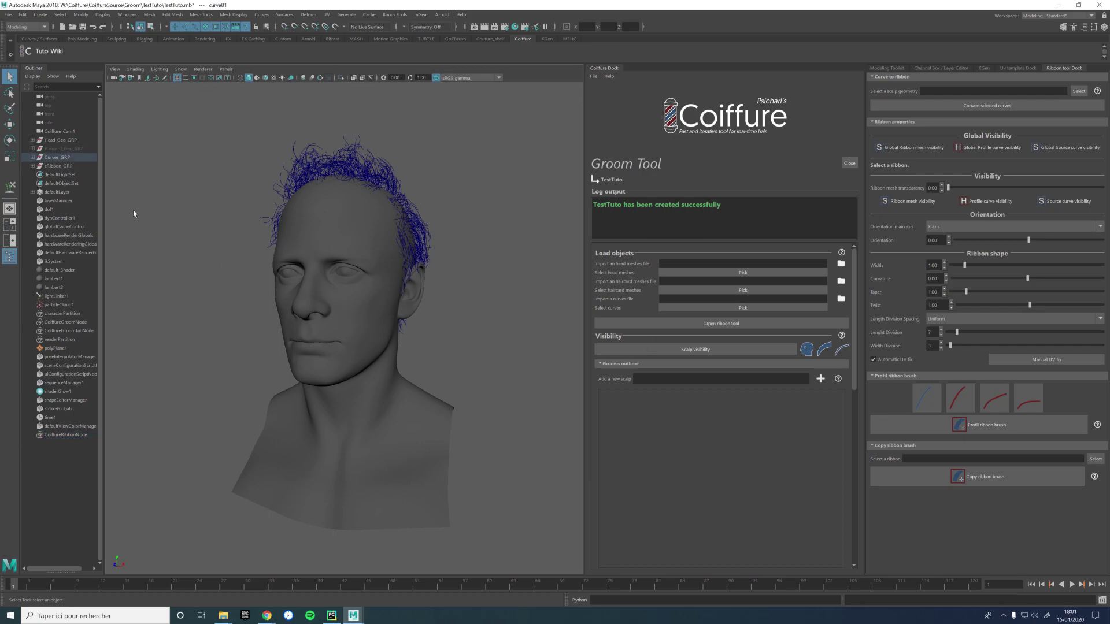
# Step: Set the Head mesh as the ribbon tool's scalp geometry and make the head non-selectable again
pyautogui.click(810, 349)
pyautogui.click(811, 349)
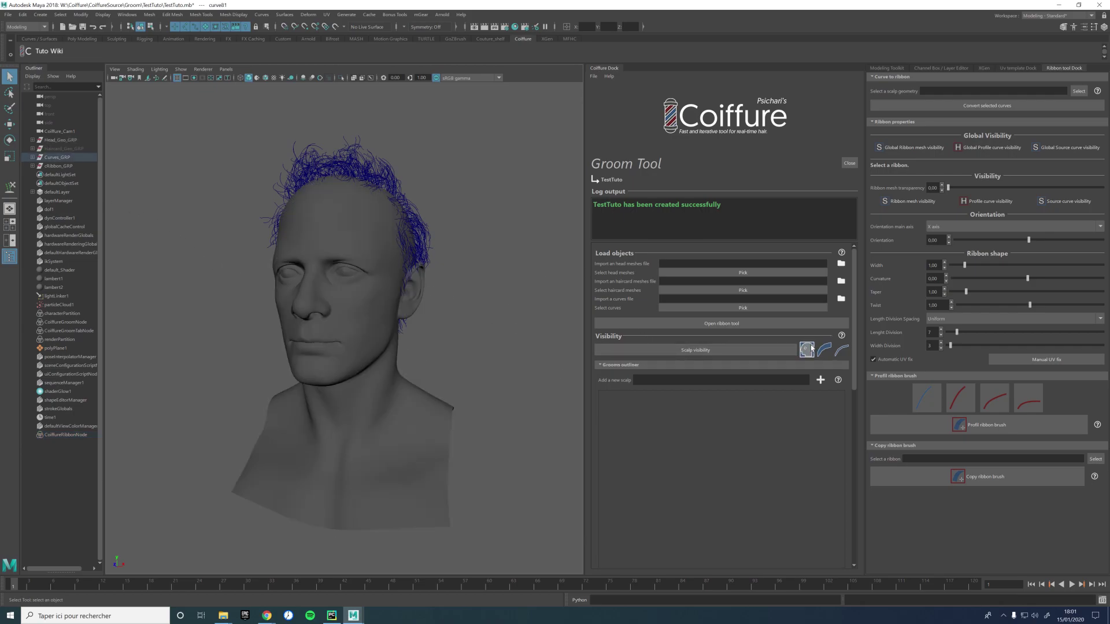
pyautogui.click(399, 368)
pyautogui.click(392, 368)
pyautogui.click(1079, 91)
pyautogui.click(536, 367)
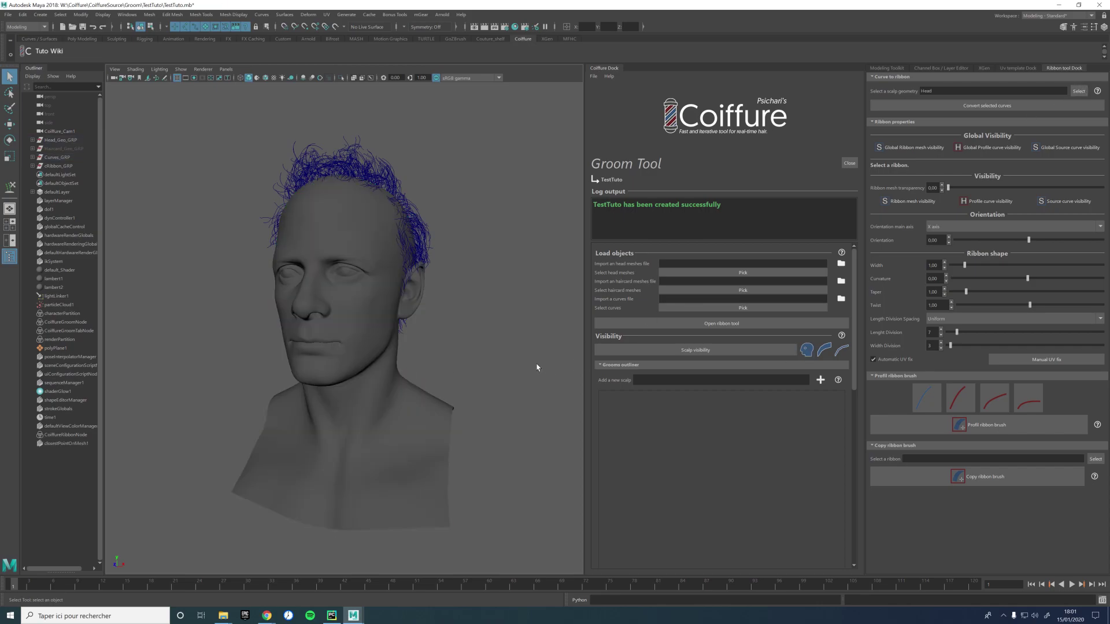
pyautogui.click(806, 350)
pyautogui.click(806, 349)
# Step: Select all the hair curves around the head and convert them to ribbons on the head scalp
pyautogui.keyDown('alt'); pyautogui.moveTo(441, 404); pyautogui.dragTo(464, 402); pyautogui.keyUp('alt')
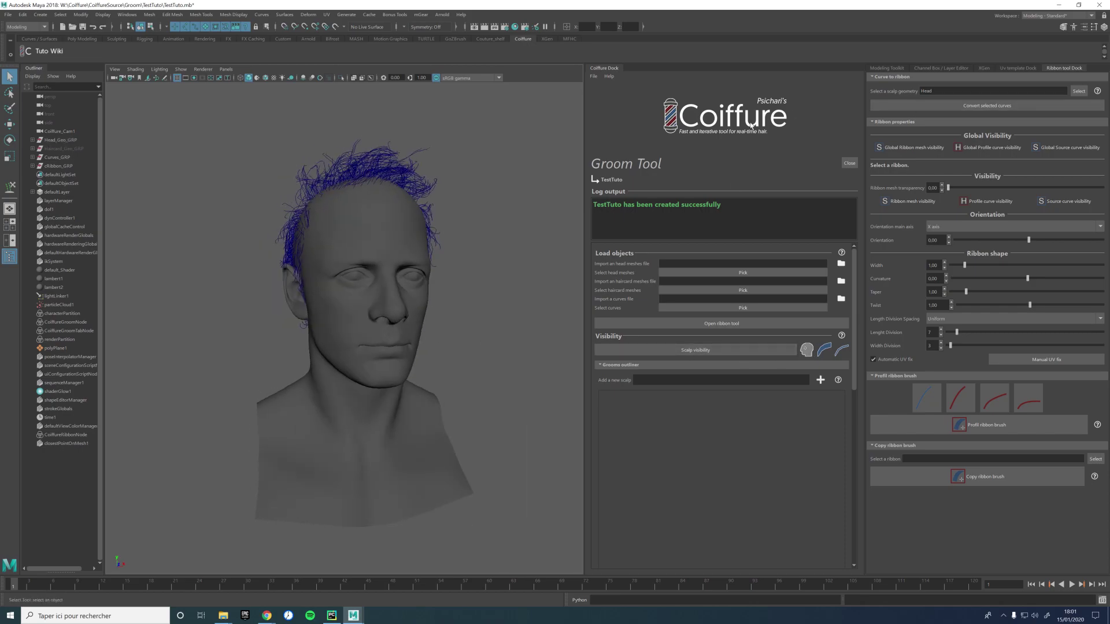
pyautogui.keyDown('alt'); pyautogui.moveTo(406, 186); pyautogui.dragTo(434, 250); pyautogui.keyUp('alt')
pyautogui.click(342, 241)
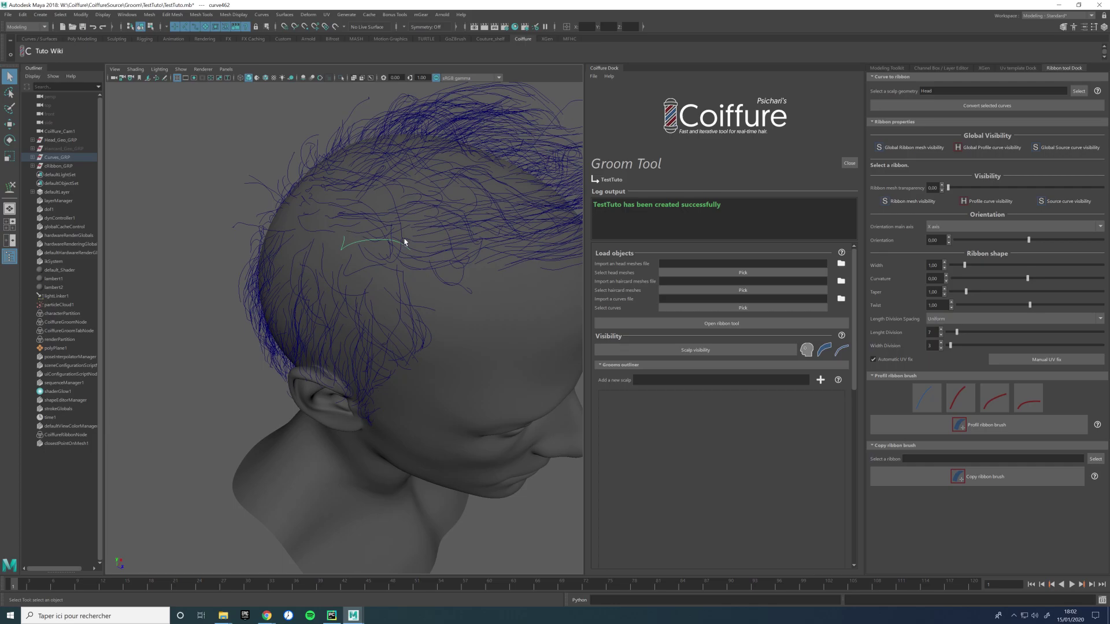
pyautogui.scroll(-5, 393, 236)
pyautogui.keyDown('alt'); pyautogui.moveTo(383, 233); pyautogui.dragTo(439, 324); pyautogui.keyUp('alt')
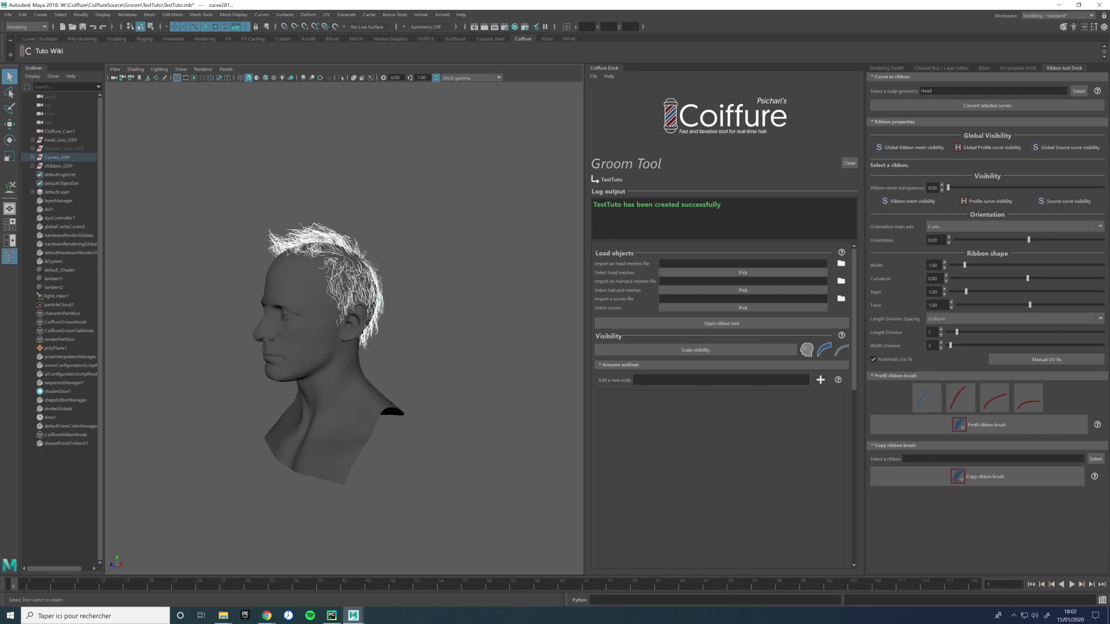
pyautogui.click(921, 105)
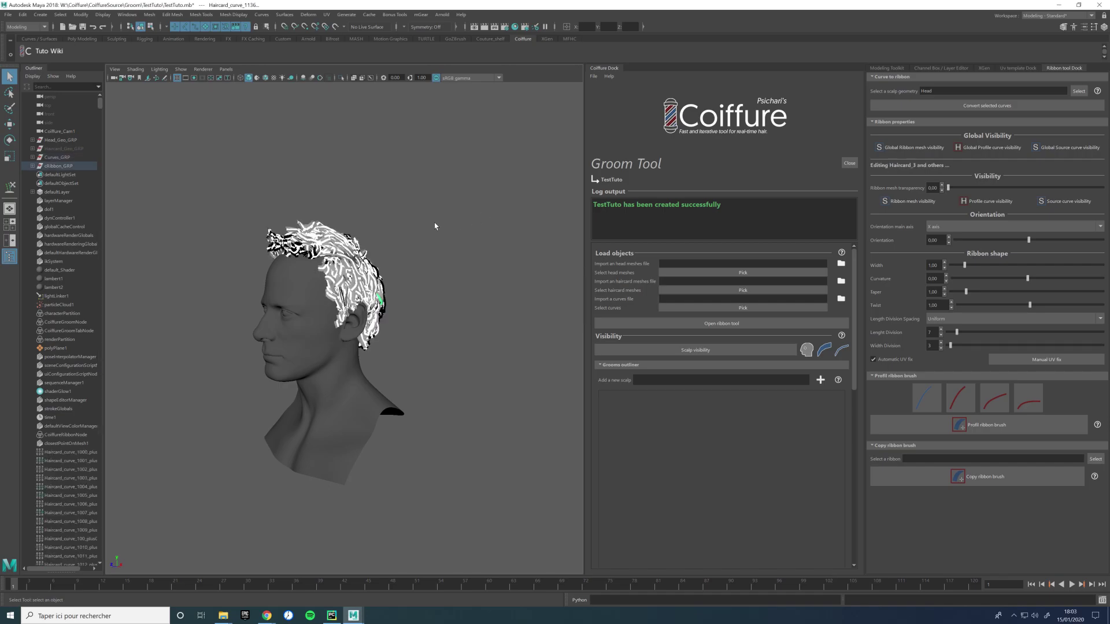
# Step: Adjust the Orientation of two badly facing haircards at the back of the crown, one card at a time
pyautogui.keyDown('alt'); pyautogui.moveTo(414, 288); pyautogui.dragTo(509, 306); pyautogui.keyUp('alt')
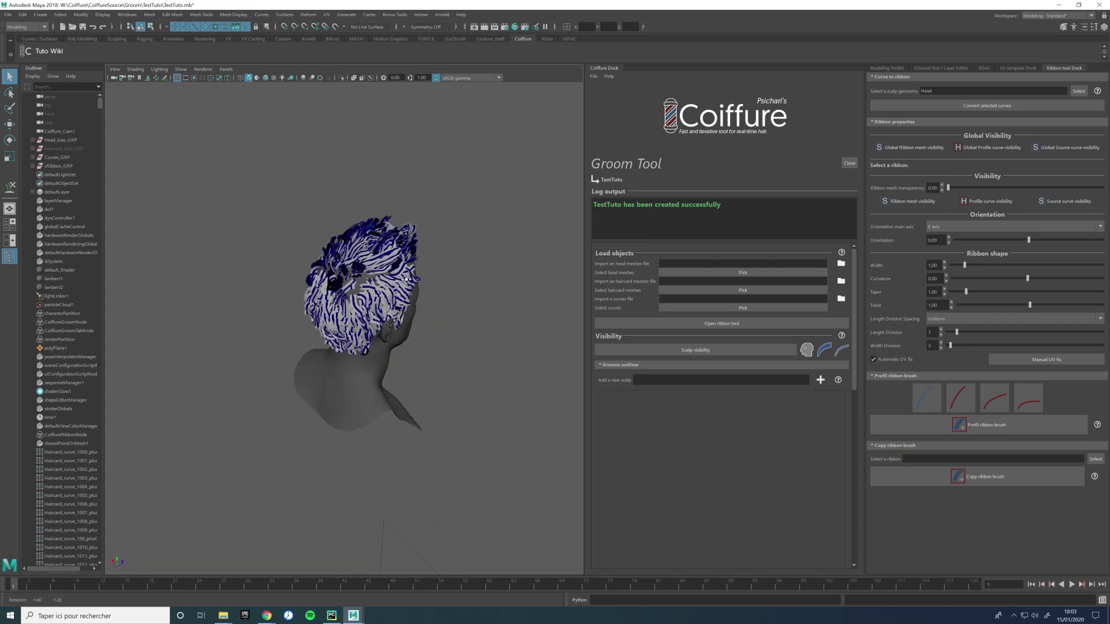
pyautogui.scroll(5, 459, 408)
pyautogui.keyDown('alt'); pyautogui.moveTo(345, 358); pyautogui.dragTo(358, 283); pyautogui.keyUp('alt')
pyautogui.click(352, 282)
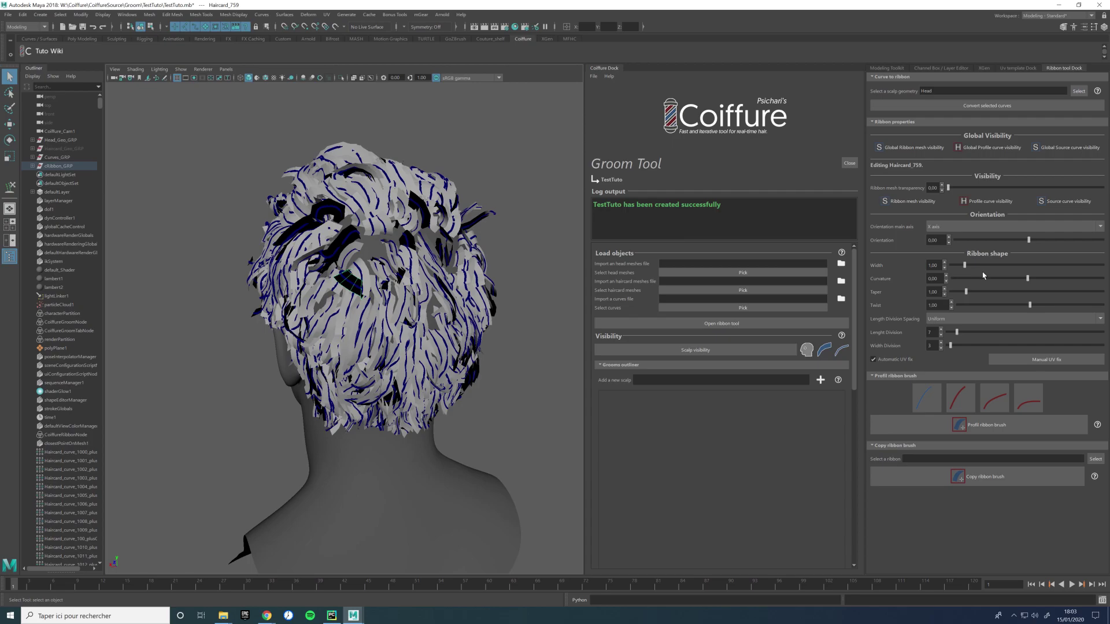
pyautogui.moveTo(1029, 240); pyautogui.dragTo(984, 240)
pyautogui.click(347, 239)
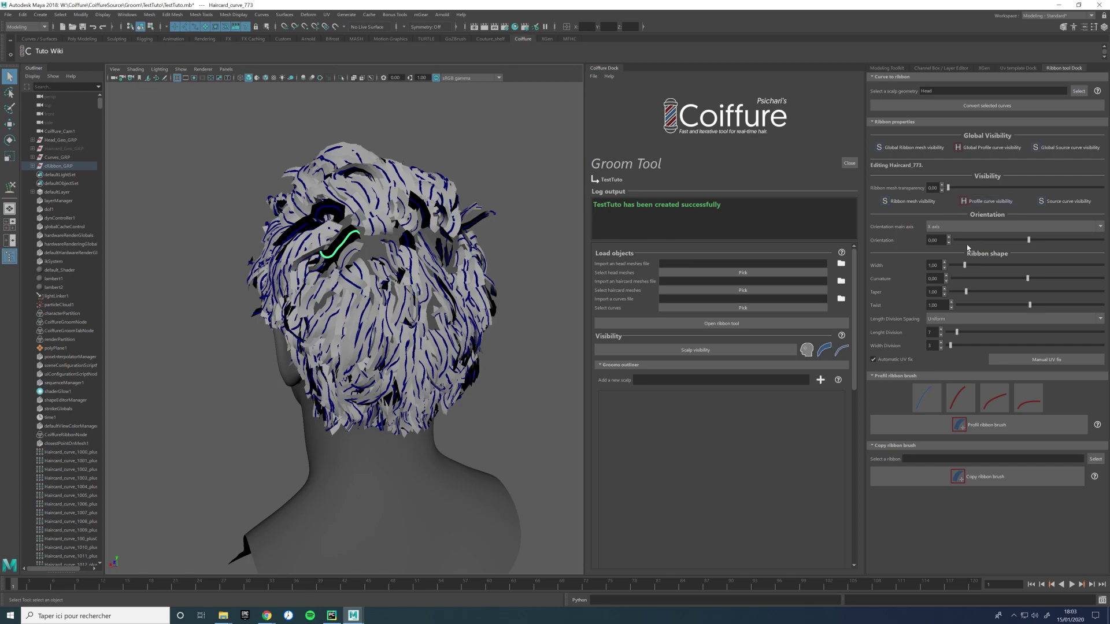
pyautogui.moveTo(987, 241)
pyautogui.mouseDown()
pyautogui.moveTo(977, 242)
pyautogui.moveTo(1001, 245)
pyautogui.mouseUp()
# Step: Reorient two more haircards around the crown, the second to about -224, and rotate a group of cards at the side of the head
pyautogui.keyDown('alt'); pyautogui.moveTo(353, 260); pyautogui.dragTo(399, 261); pyautogui.keyUp('alt')
pyautogui.click(345, 204)
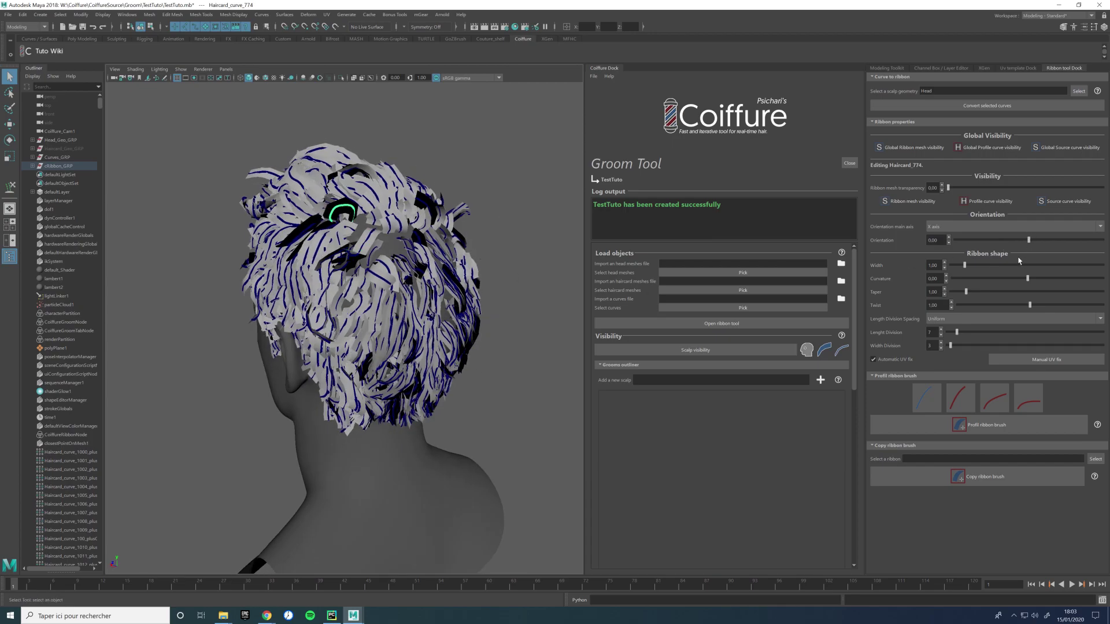
pyautogui.moveTo(1033, 242); pyautogui.dragTo(1073, 241)
pyautogui.click(320, 223)
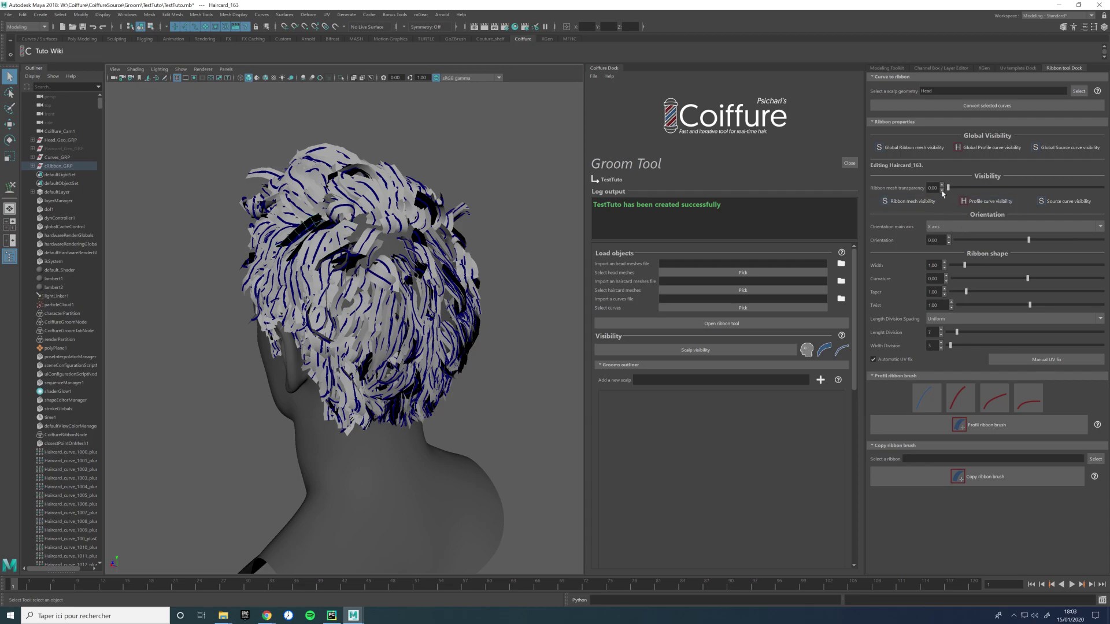
pyautogui.moveTo(1021, 244); pyautogui.dragTo(983, 242)
pyautogui.moveTo(491, 306); pyautogui.dragTo(445, 254)
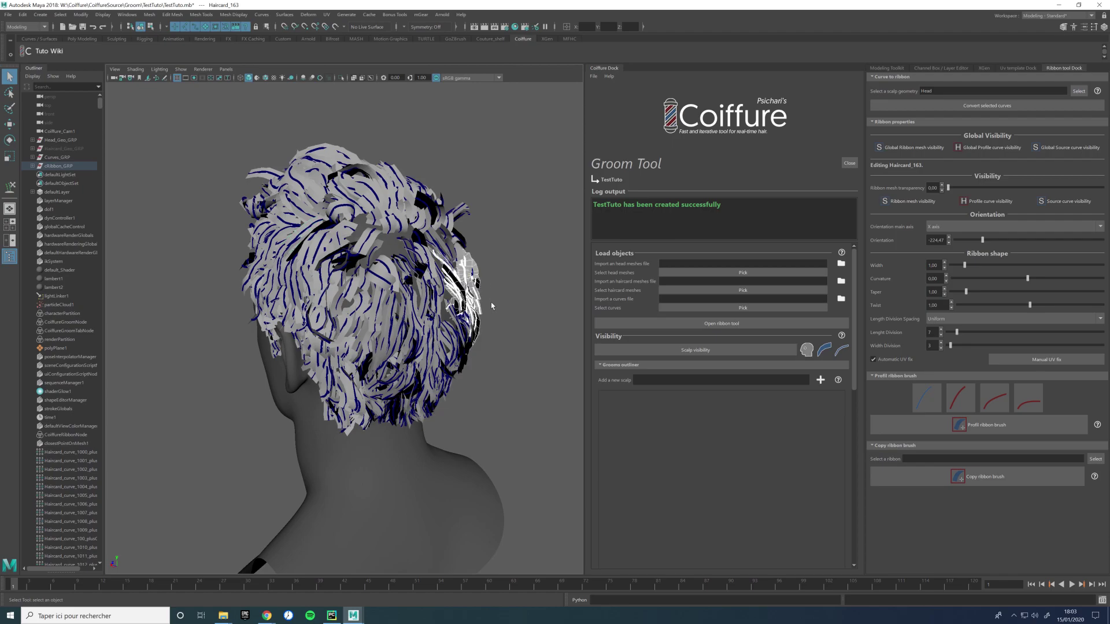
pyautogui.moveTo(983, 240); pyautogui.dragTo(950, 247)
# Step: Select two neighbouring haircards on the other side of the head and change their Orientation together
pyautogui.keyDown('alt'); pyautogui.moveTo(497, 263); pyautogui.dragTo(350, 268); pyautogui.keyUp('alt')
pyautogui.scroll(3, 315, 243)
pyautogui.keyDown('alt'); pyautogui.moveTo(327, 235); pyautogui.dragTo(399, 259); pyautogui.keyUp('alt')
pyautogui.click(400, 261)
pyautogui.keyDown('shift'); pyautogui.click(402, 250); pyautogui.keyUp('shift')
pyautogui.moveTo(962, 242)
pyautogui.mouseDown()
pyautogui.moveTo(953, 241)
pyautogui.moveTo(1022, 243)
pyautogui.mouseUp()
# Step: Select the cluster of dark haircards at the back of the crown and set their Orientation to about -120
pyautogui.keyDown('alt'); pyautogui.moveTo(490, 269); pyautogui.dragTo(387, 283); pyautogui.keyUp('alt')
pyautogui.scroll(-3, 335, 267)
pyautogui.click(387, 283)
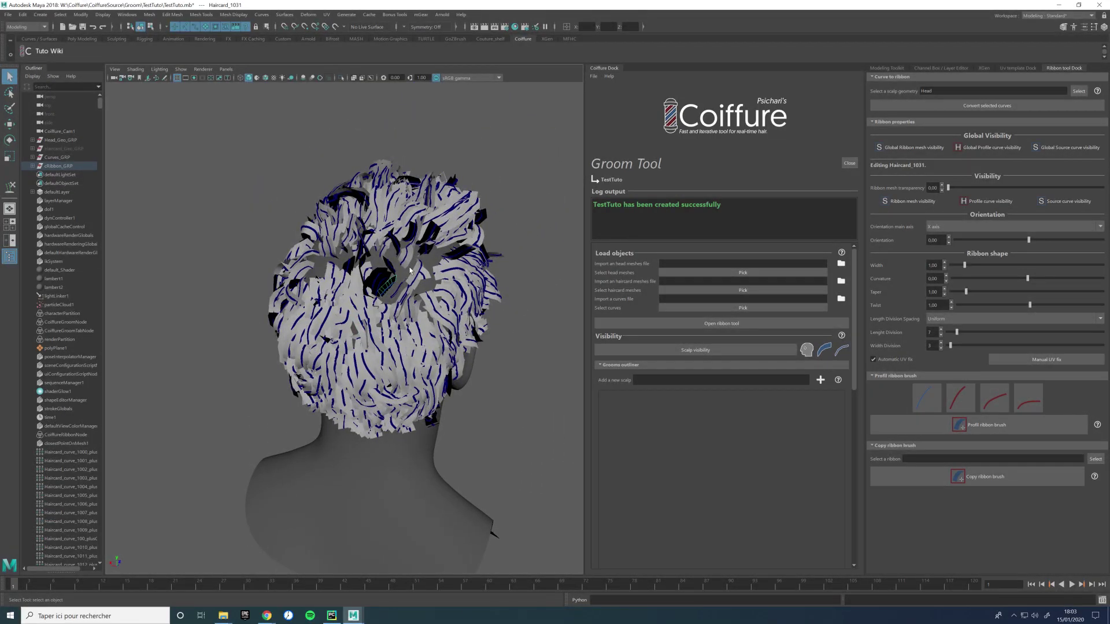
pyautogui.scroll(5, 406, 269)
pyautogui.keyDown('shift'); pyautogui.click(379, 212); pyautogui.keyUp('shift')
pyautogui.keyDown('shift'); pyautogui.click(358, 204); pyautogui.keyUp('shift')
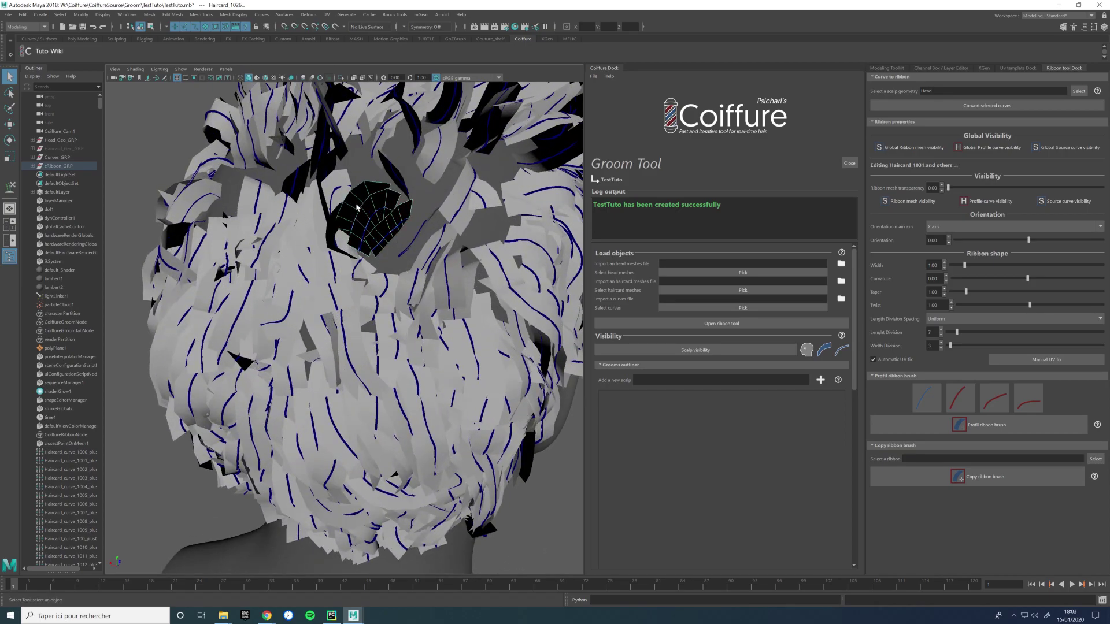
pyautogui.keyDown('shift'); pyautogui.click(335, 222); pyautogui.keyUp('shift')
pyautogui.moveTo(1029, 241); pyautogui.dragTo(1002, 238)
# Step: Set the Orientation of the dark haircard beside the crown to about -234
pyautogui.keyDown('alt'); pyautogui.moveTo(440, 198); pyautogui.dragTo(327, 371); pyautogui.keyUp('alt')
pyautogui.scroll(5, 327, 371)
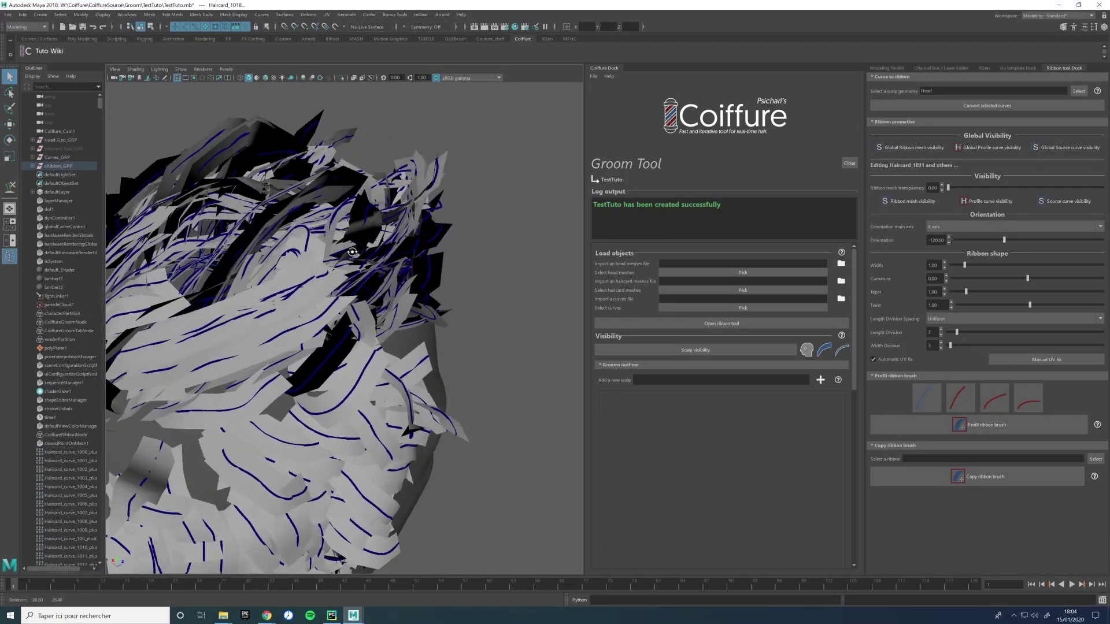
pyautogui.click(327, 363)
pyautogui.moveTo(1028, 240); pyautogui.dragTo(981, 240)
# Step: Set the Orientation of the upright haircards on top of the head to about 31 and rotate one of them further
pyautogui.keyDown('alt'); pyautogui.moveTo(327, 200); pyautogui.dragTo(360, 197); pyautogui.keyUp('alt')
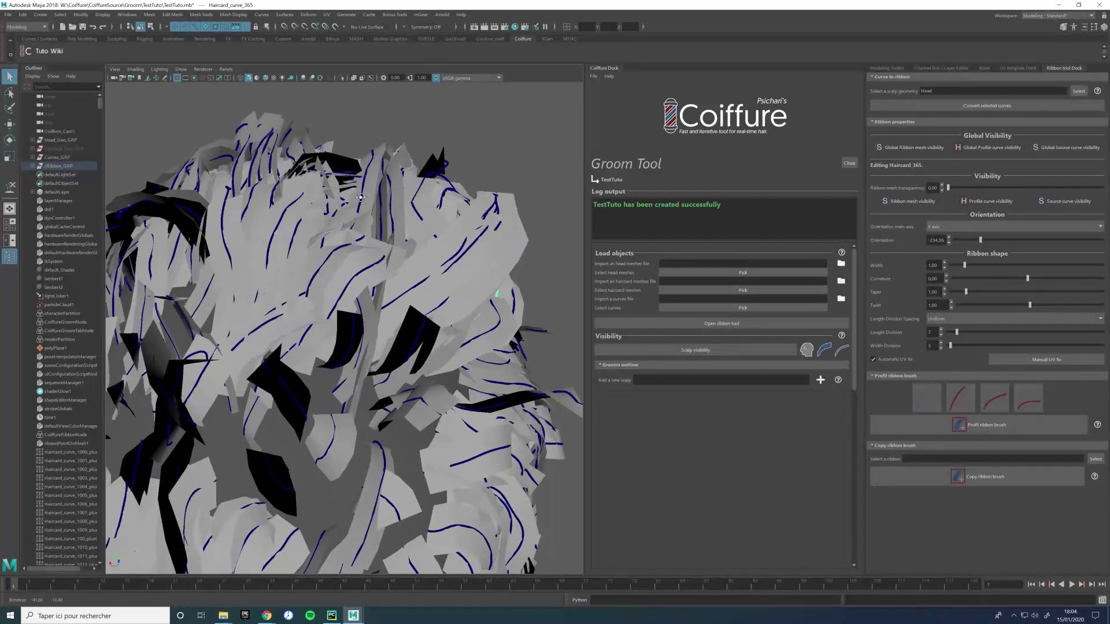
pyautogui.click(397, 154)
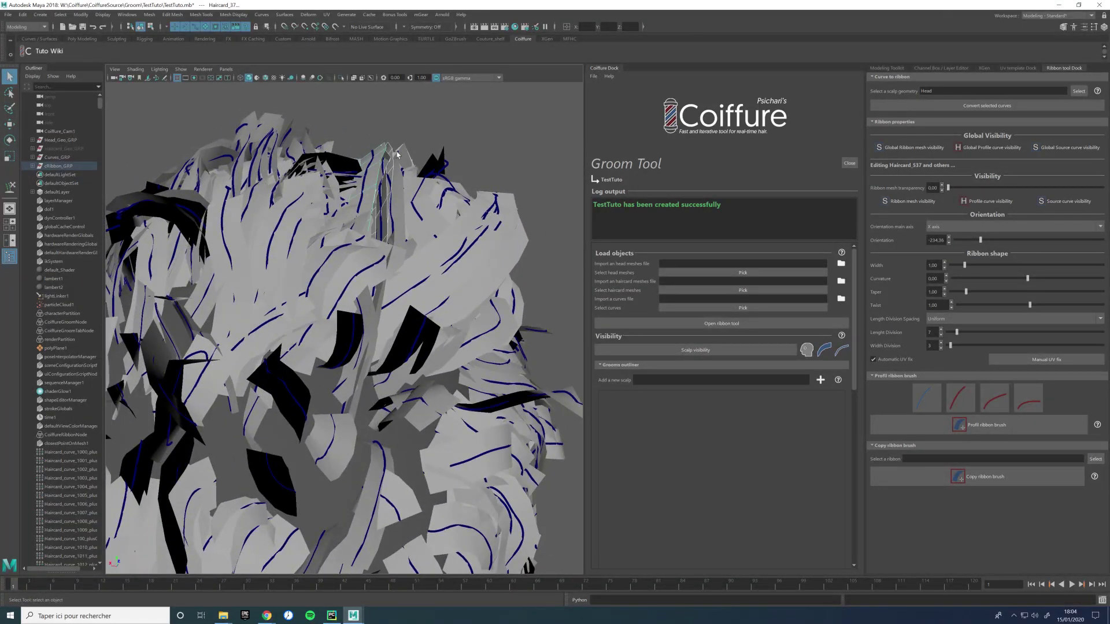
pyautogui.keyDown('alt'); pyautogui.moveTo(412, 154); pyautogui.dragTo(390, 156); pyautogui.keyUp('alt')
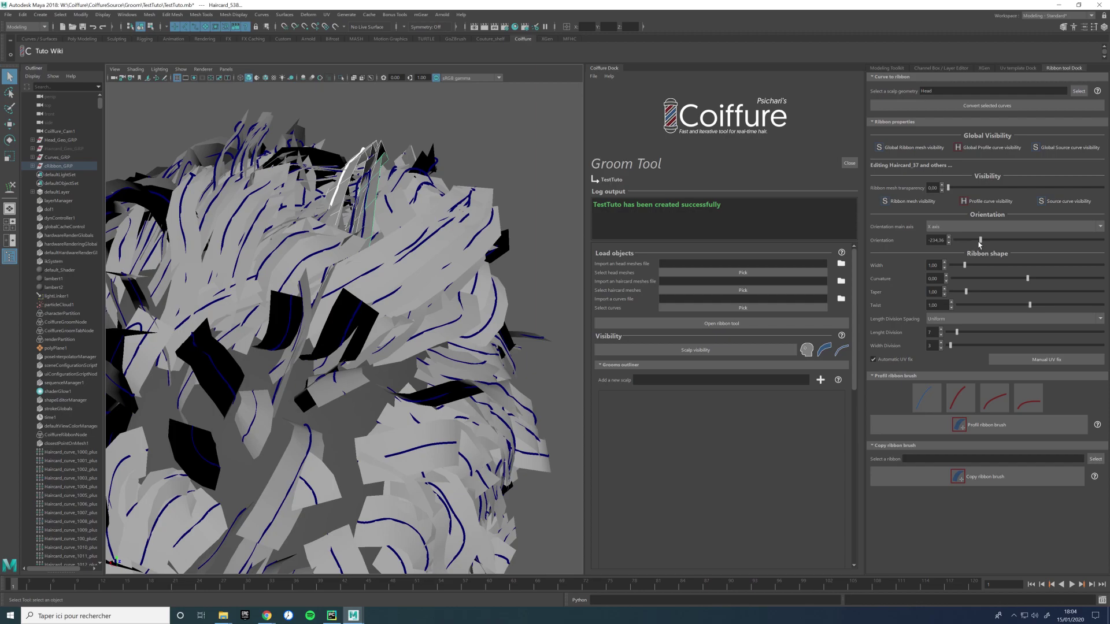
pyautogui.moveTo(979, 243); pyautogui.dragTo(1030, 273)
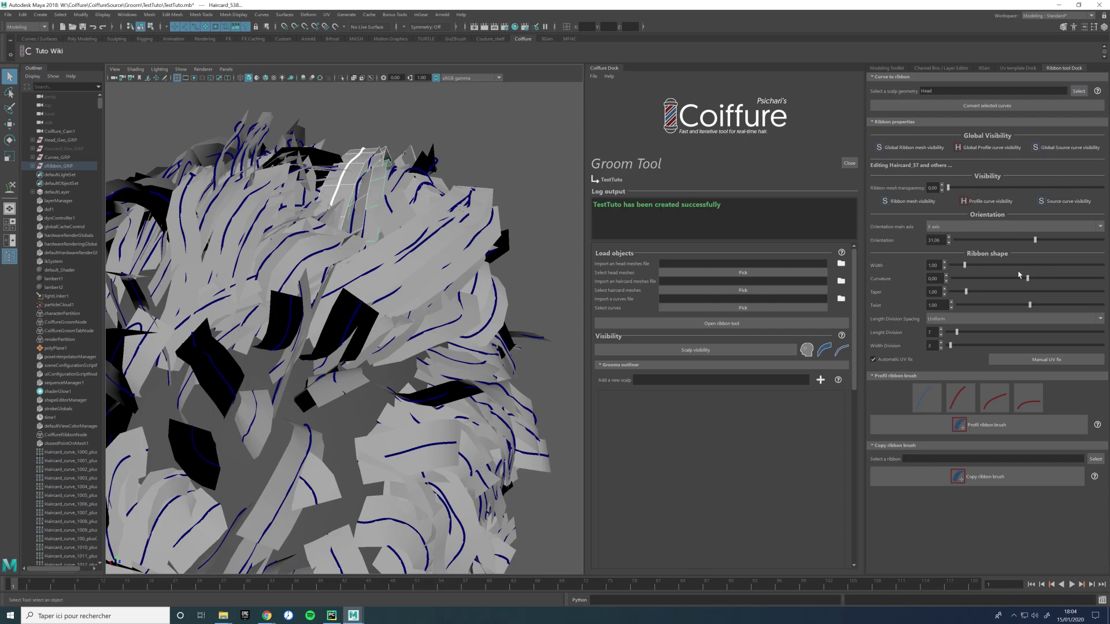
pyautogui.click(382, 152)
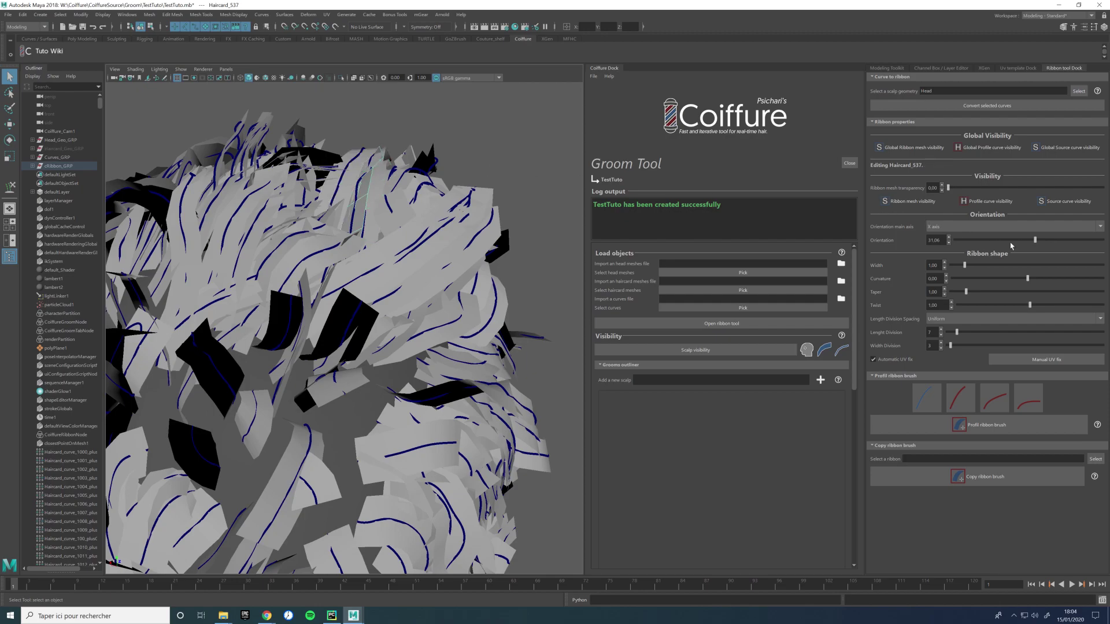
pyautogui.moveTo(1025, 247); pyautogui.dragTo(1049, 252)
# Step: Select the group of haircards at the tip of the top hair and set their Orientation to about 49
pyautogui.keyDown('alt'); pyautogui.moveTo(364, 161); pyautogui.dragTo(347, 145); pyautogui.keyUp('alt')
pyautogui.moveTo(274, 126); pyautogui.dragTo(323, 145)
pyautogui.moveTo(1020, 241)
pyautogui.mouseDown()
pyautogui.moveTo(1006, 241)
pyautogui.moveTo(1039, 242)
pyautogui.mouseUp()
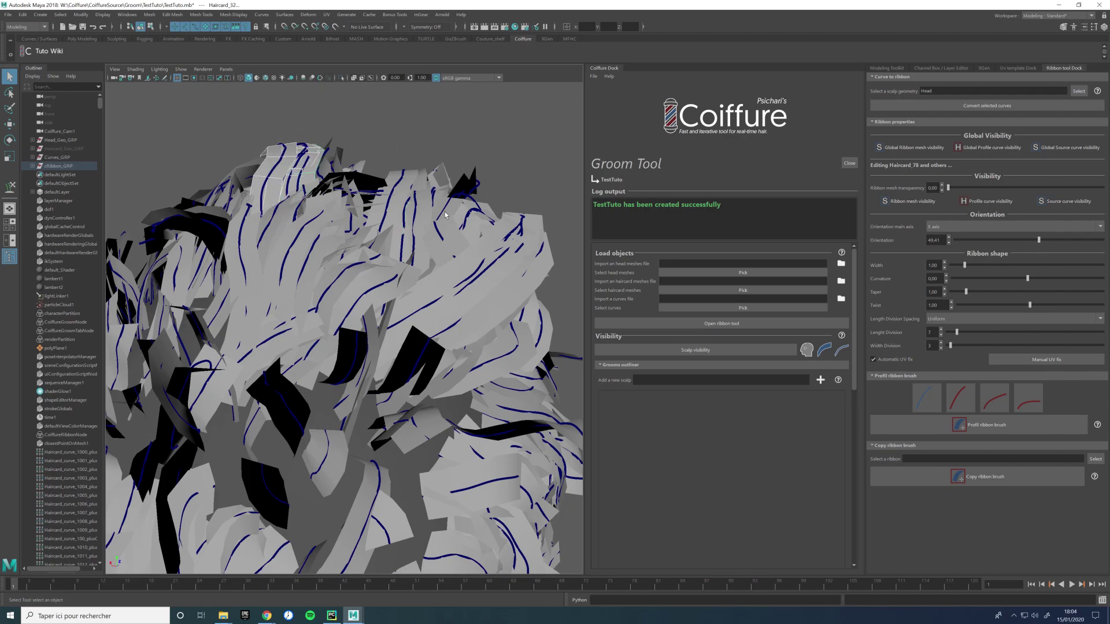
# Step: Select several dark haircards along the front hairline and rotate them together with Orientation so their light side faces outward
pyautogui.scroll(-5, 446, 213)
pyautogui.click(309, 230)
pyautogui.keyDown('alt'); pyautogui.moveTo(309, 230); pyautogui.dragTo(396, 275); pyautogui.keyUp('alt')
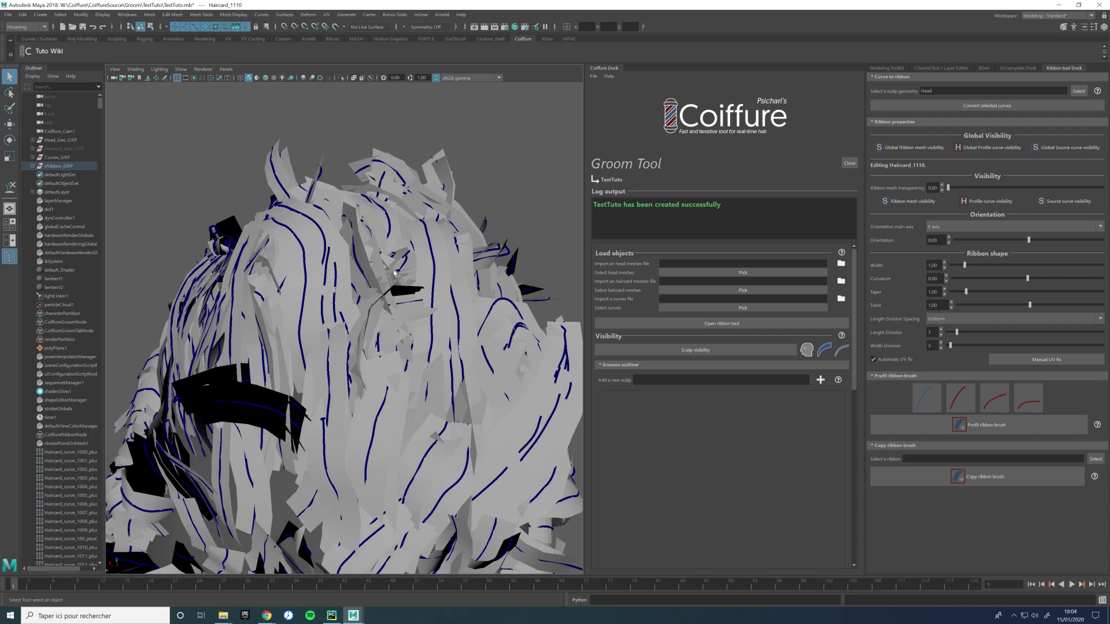
pyautogui.keyDown('alt'); pyautogui.moveTo(328, 307); pyautogui.dragTo(356, 292); pyautogui.keyUp('alt')
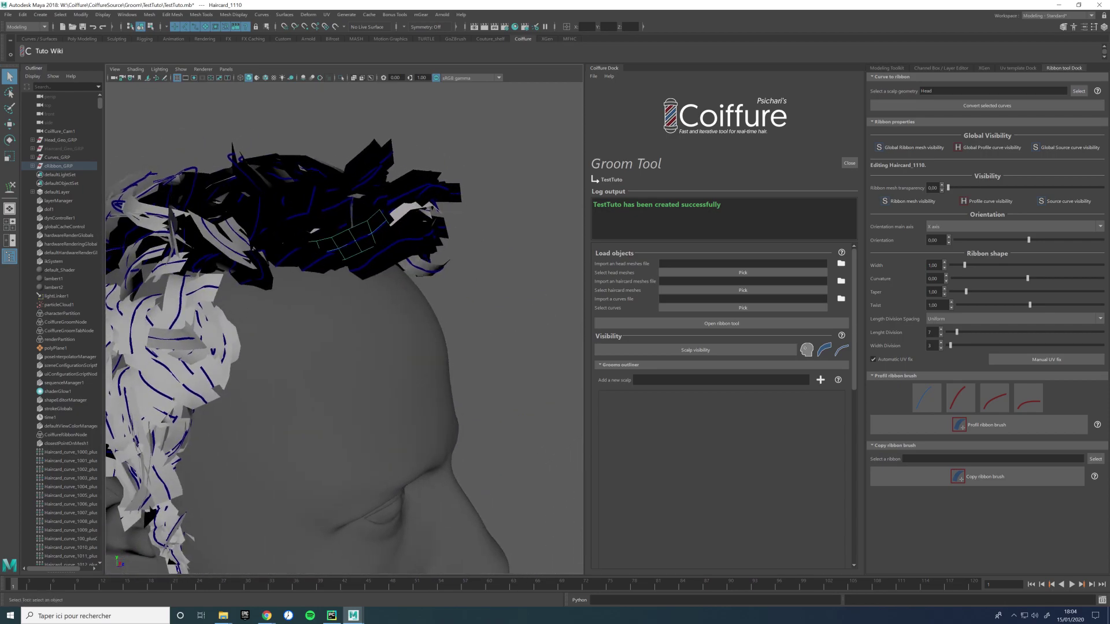
pyautogui.keyDown('shift'); pyautogui.click(401, 257); pyautogui.keyUp('shift')
pyautogui.keyDown('shift'); pyautogui.click(289, 255); pyautogui.keyUp('shift')
pyautogui.keyDown('shift'); pyautogui.click(312, 203); pyautogui.keyUp('shift')
pyautogui.keyDown('shift'); pyautogui.click(312, 202); pyautogui.keyUp('shift')
pyautogui.keyDown('shift'); pyautogui.click(259, 212); pyautogui.keyUp('shift')
pyautogui.keyDown('shift'); pyautogui.click(266, 273); pyautogui.keyUp('shift')
pyautogui.moveTo(1016, 238); pyautogui.dragTo(995, 233)
# Step: Reorient two haircards in the front tuft, setting one to about -239 and the other to about -212
pyautogui.click(431, 182)
pyautogui.moveTo(996, 243)
pyautogui.mouseDown()
pyautogui.moveTo(1019, 240)
pyautogui.moveTo(980, 240)
pyautogui.mouseUp()
pyautogui.click(407, 187)
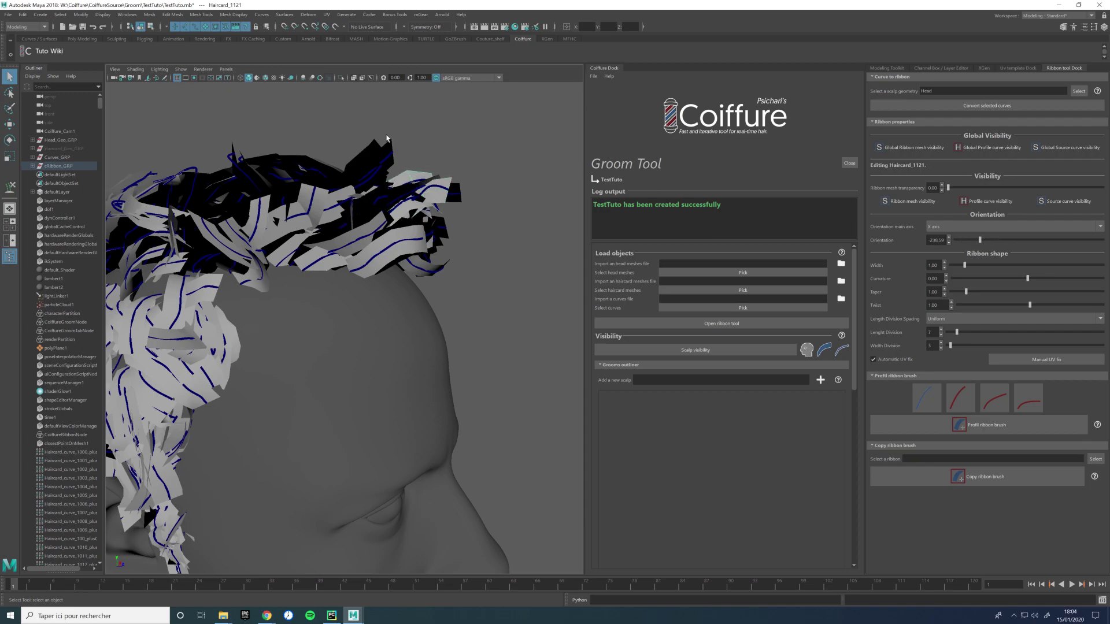
pyautogui.click(467, 181)
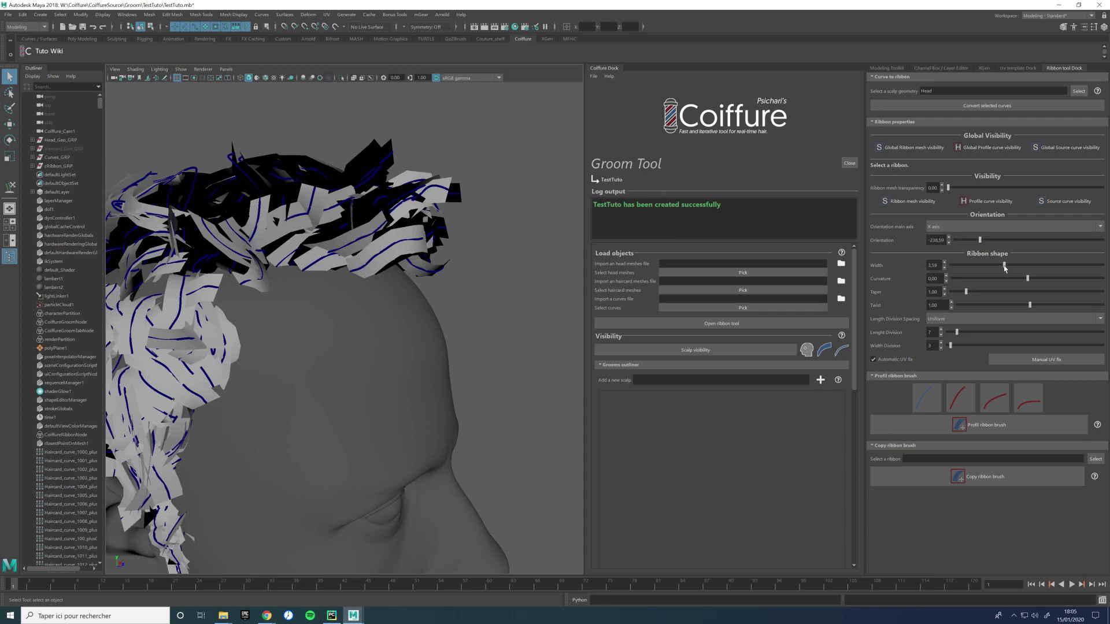
pyautogui.click(396, 151)
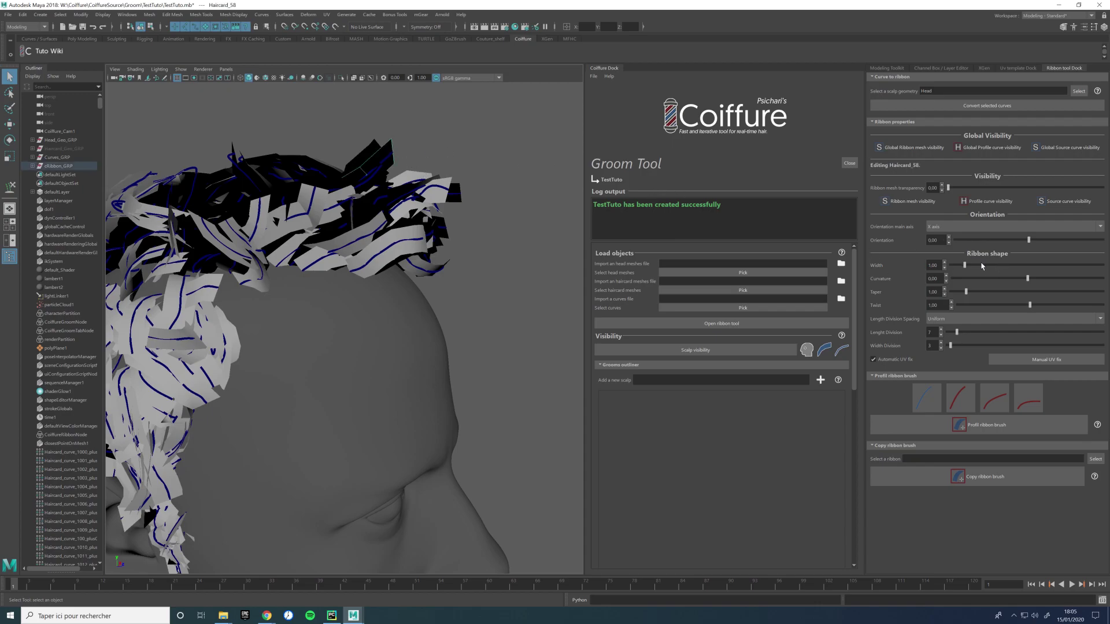
pyautogui.moveTo(1028, 240); pyautogui.dragTo(985, 240)
# Step: Open a front hairline haircard in the UV Editor without the UV Toolkit and set its Length Division to 13
pyautogui.scroll(-2, 215, 231)
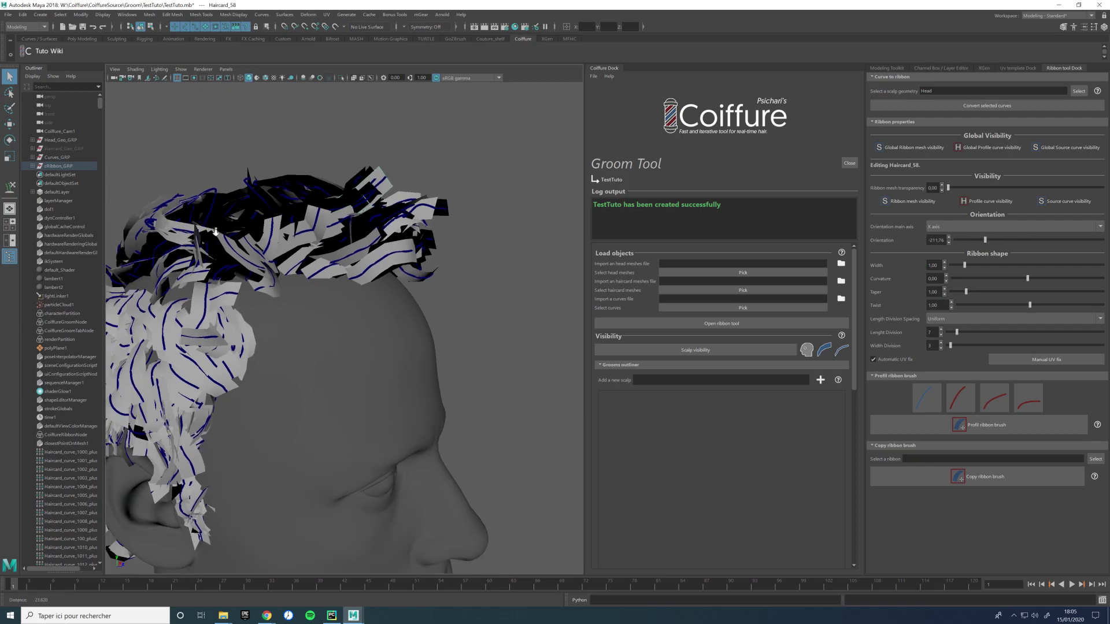
pyautogui.scroll(-4, 216, 231)
pyautogui.keyDown('alt'); pyautogui.moveTo(232, 318); pyautogui.dragTo(314, 297); pyautogui.keyUp('alt')
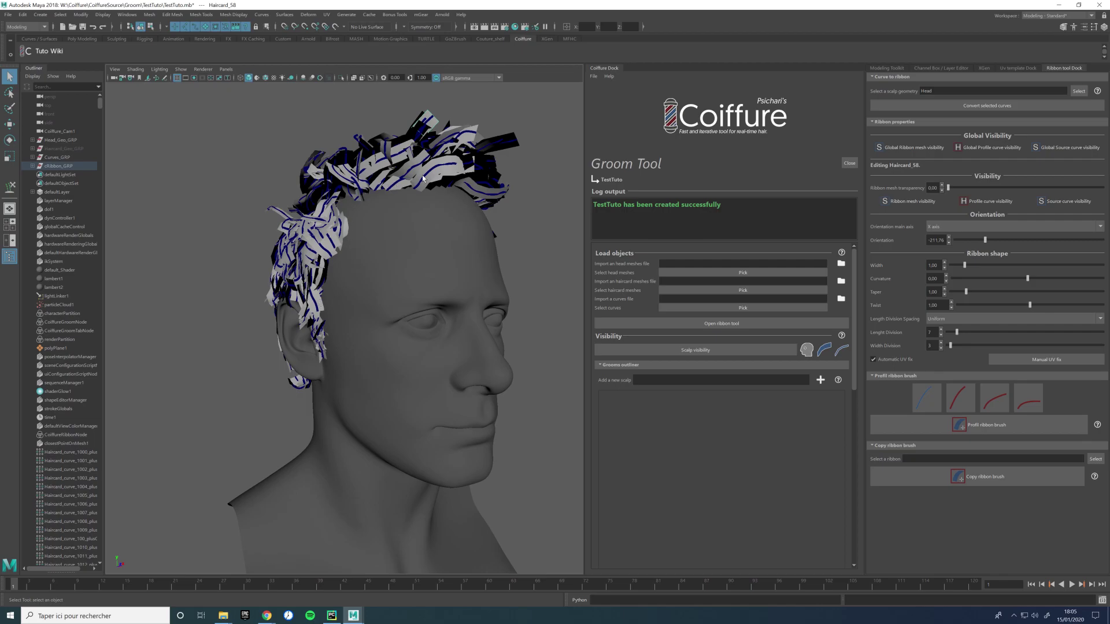
pyautogui.keyDown('alt'); pyautogui.moveTo(431, 169); pyautogui.dragTo(403, 307, button='right'); pyautogui.keyUp('alt')
pyautogui.click(423, 296)
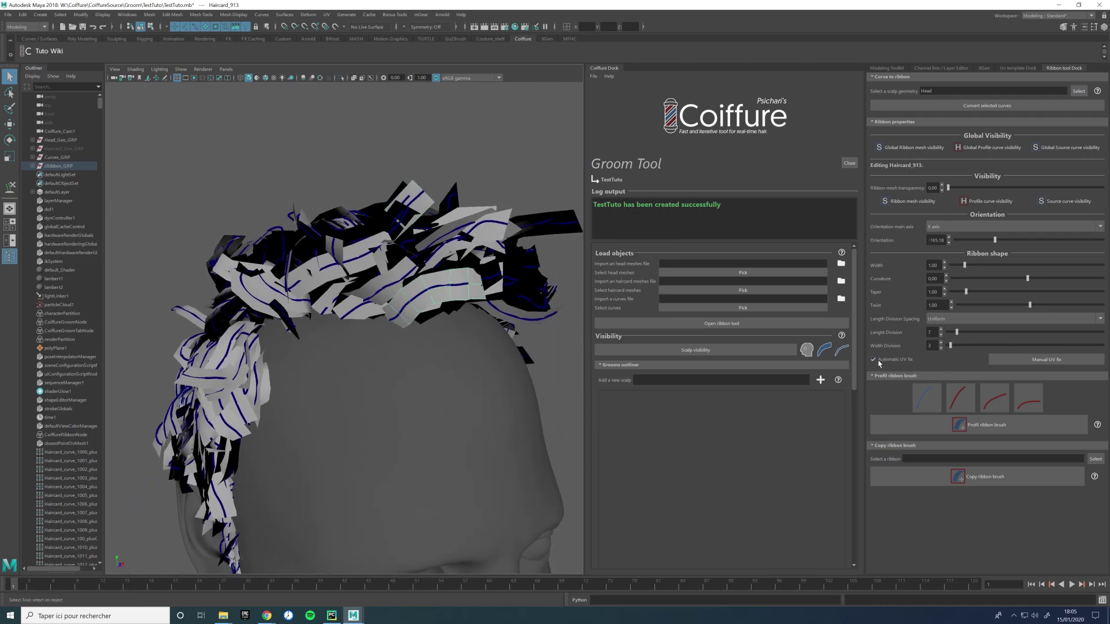
pyautogui.click(326, 15)
pyautogui.click(341, 36)
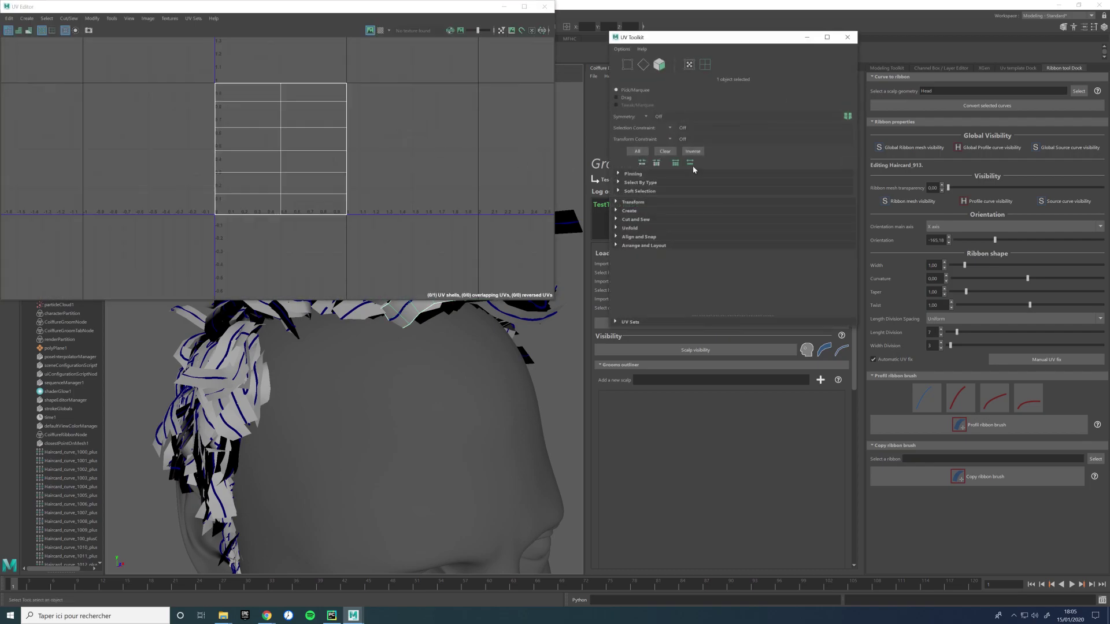
pyautogui.click(847, 37)
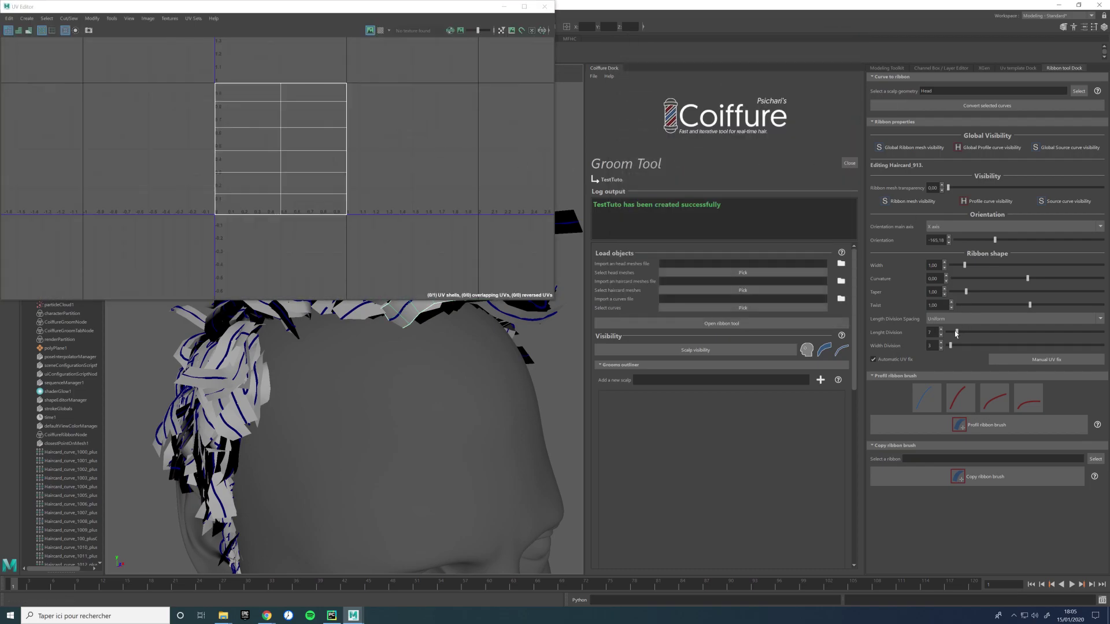
pyautogui.moveTo(956, 333)
pyautogui.mouseDown()
pyautogui.moveTo(1017, 335)
pyautogui.moveTo(965, 335)
pyautogui.mouseUp()
# Step: Scale the haircard's UV shell down to a narrow vertical strip near the left edge of the UV tile and return to object selection
pyautogui.rightClick(283, 160)
pyautogui.click(243, 143)
pyautogui.moveTo(162, 74); pyautogui.dragTo(410, 225)
pyautogui.press('r')
pyautogui.moveTo(281, 148); pyautogui.dragTo(254, 149)
pyautogui.moveTo(354, 149); pyautogui.dragTo(238, 152)
pyautogui.press('w')
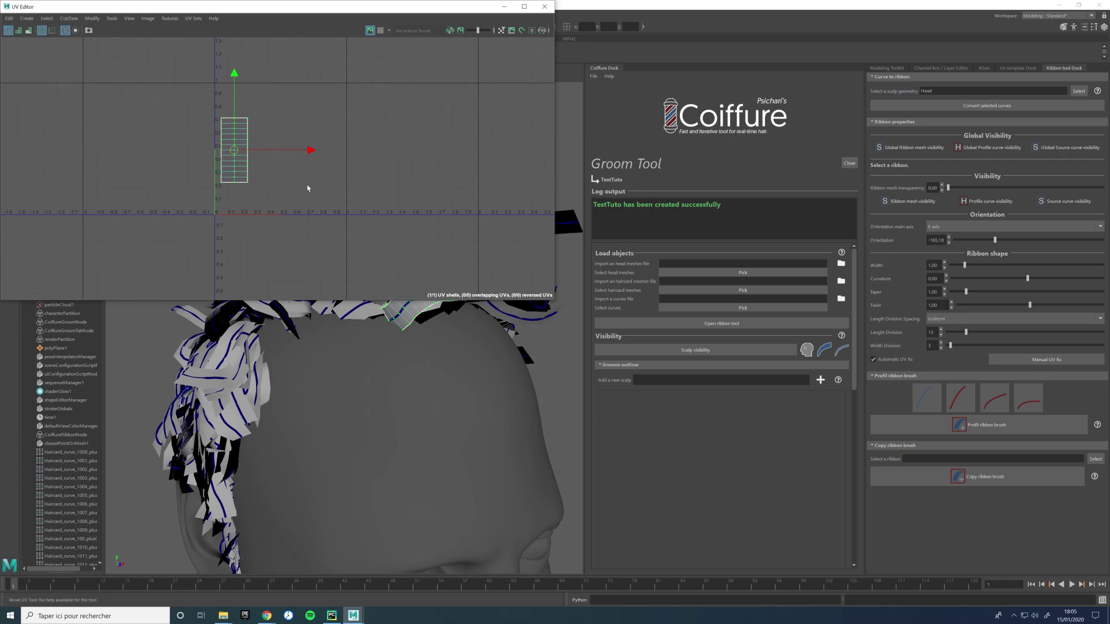
pyautogui.moveTo(417, 312); pyautogui.dragTo(419, 309, button='right')
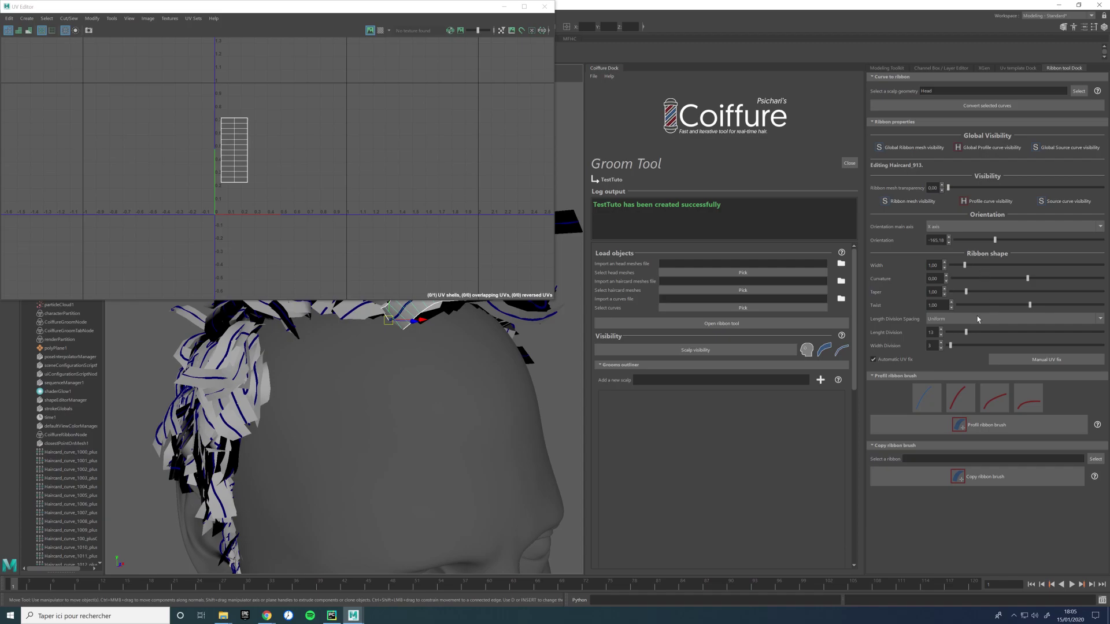
# Step: Raise the haircard's Length Division to 33 and reduce it to 8 with Automatic UV fix enabled
pyautogui.moveTo(971, 332); pyautogui.dragTo(997, 333)
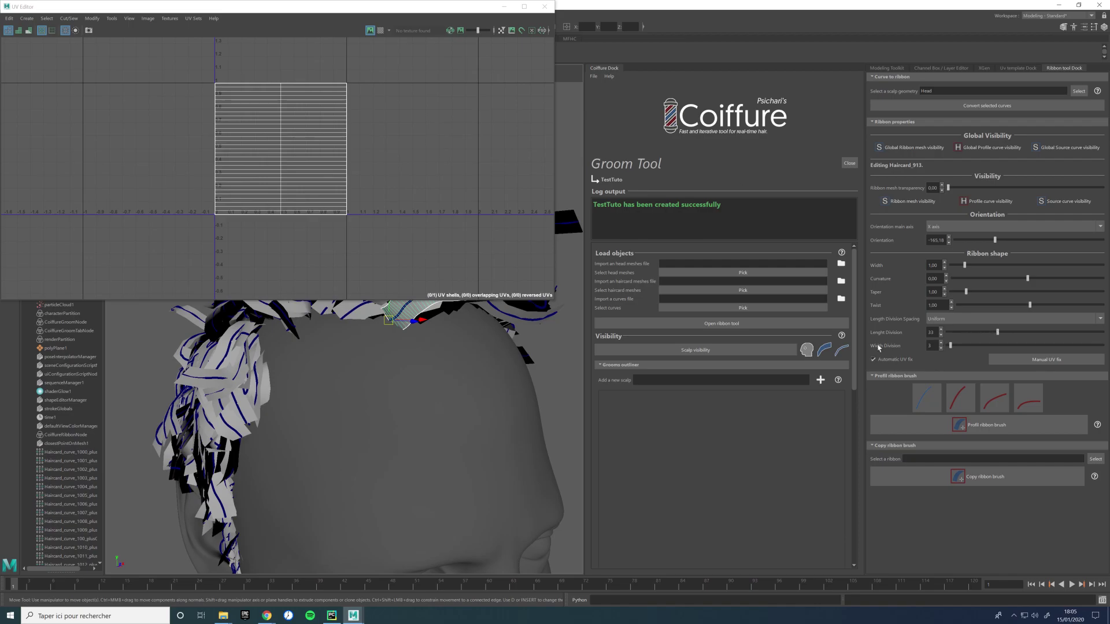
pyautogui.moveTo(971, 332); pyautogui.dragTo(957, 332)
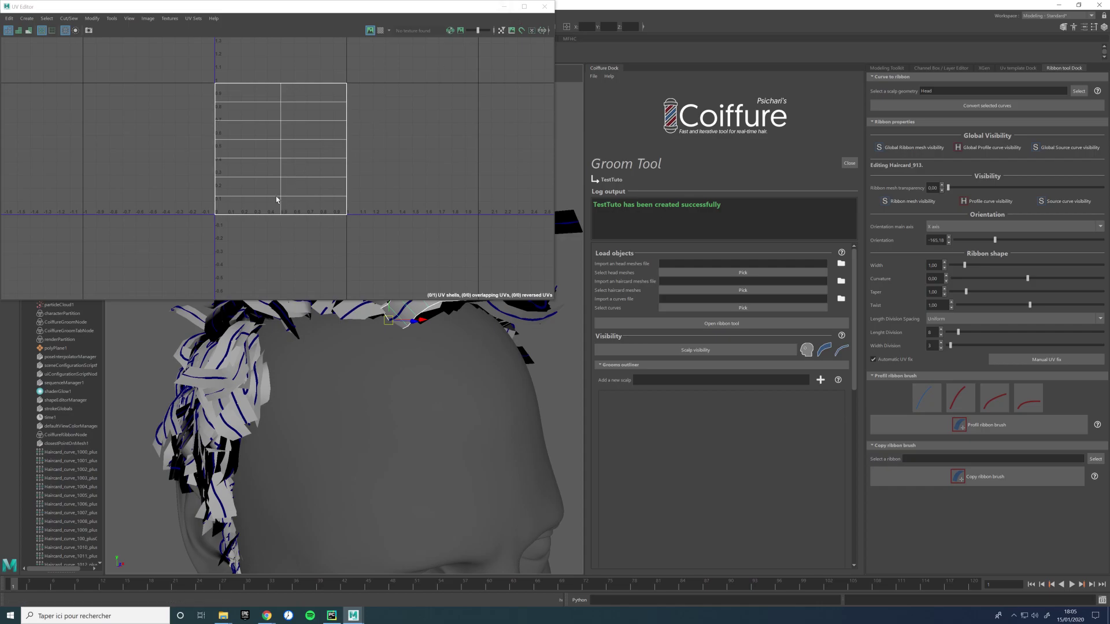
# Step: Select the haircard's UV shell, disable Automatic UV fix and scale the shell down uniformly about its centre
pyautogui.moveTo(238, 149); pyautogui.dragTo(278, 150, button='right')
pyautogui.moveTo(277, 151); pyautogui.dragTo(397, 217)
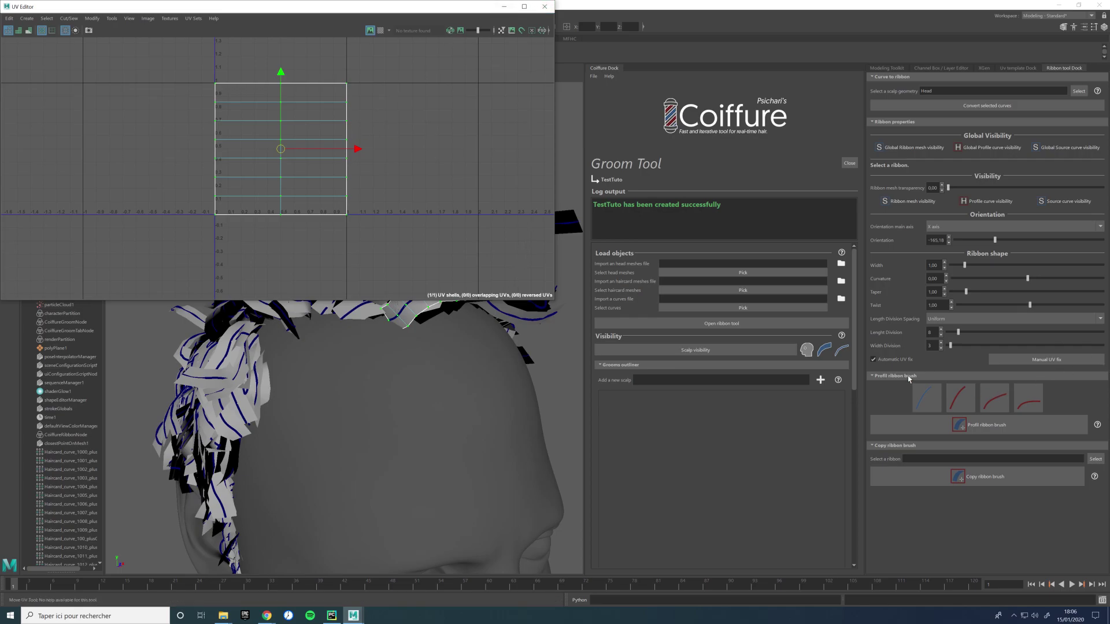
pyautogui.click(883, 363)
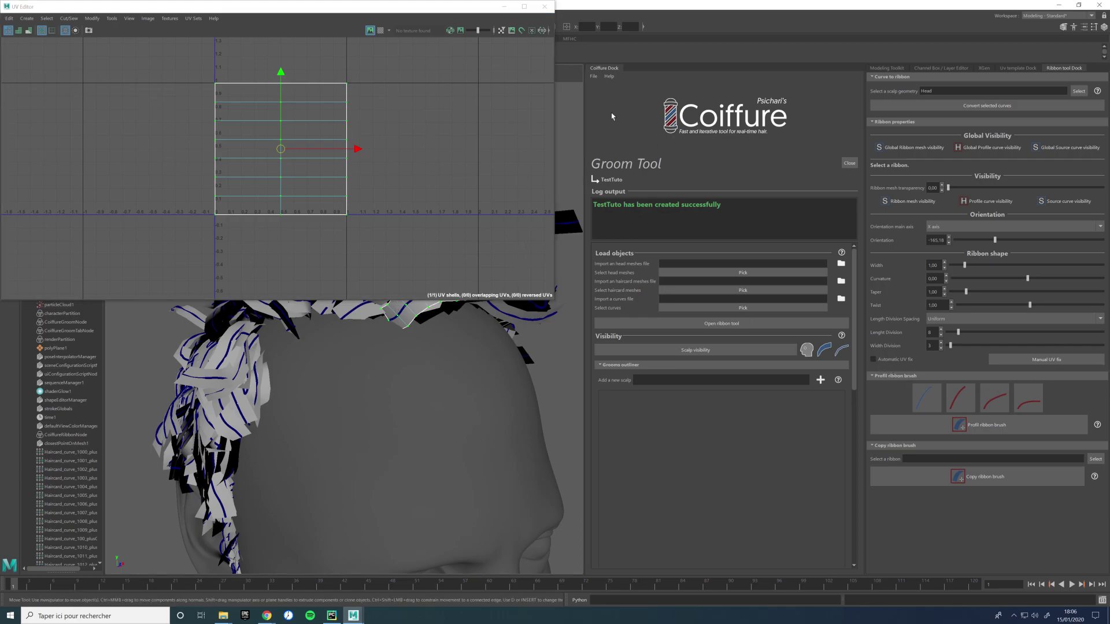
pyautogui.press('r')
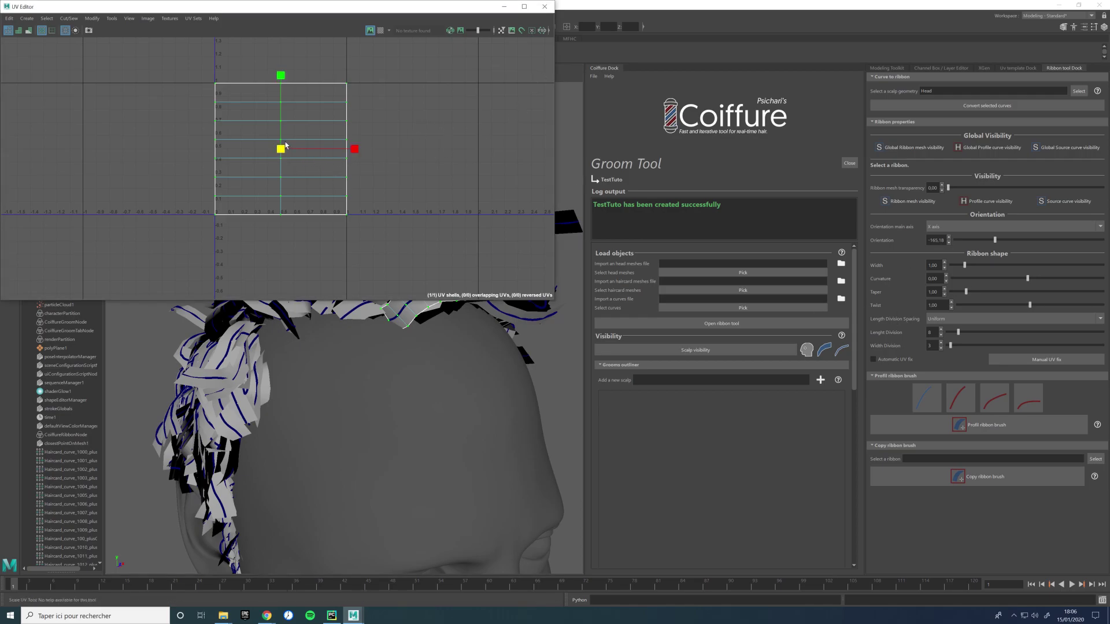
pyautogui.moveTo(281, 149); pyautogui.dragTo(227, 137)
# Step: Return to object selection on the front hairline haircard and set its Length Division to 26
pyautogui.moveTo(958, 334); pyautogui.dragTo(1005, 334)
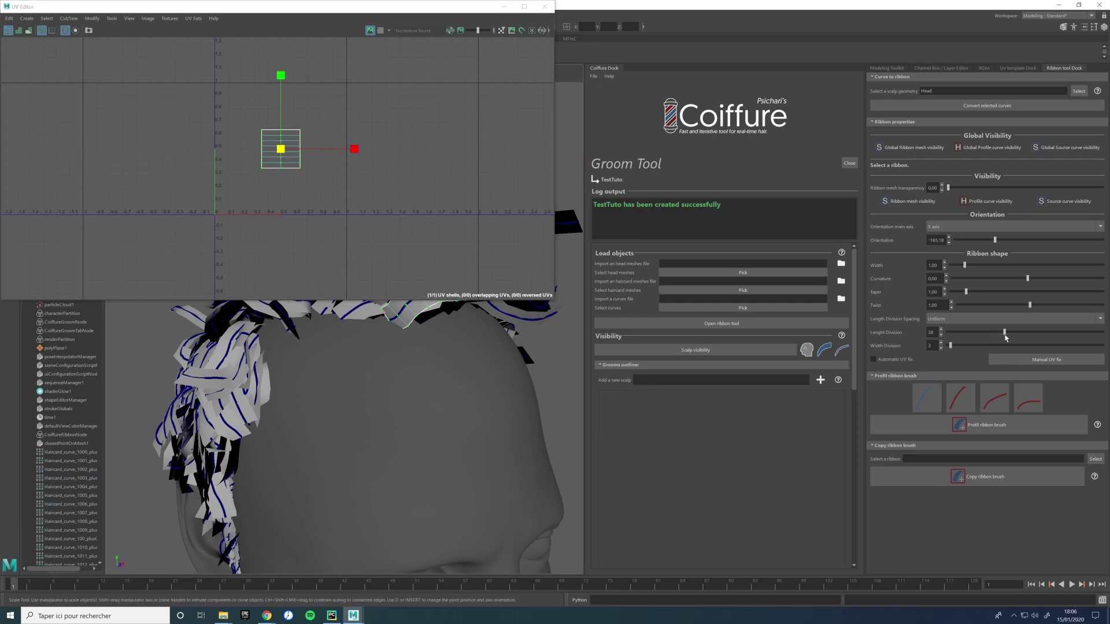
pyautogui.rightClick(434, 313)
pyautogui.click(431, 312)
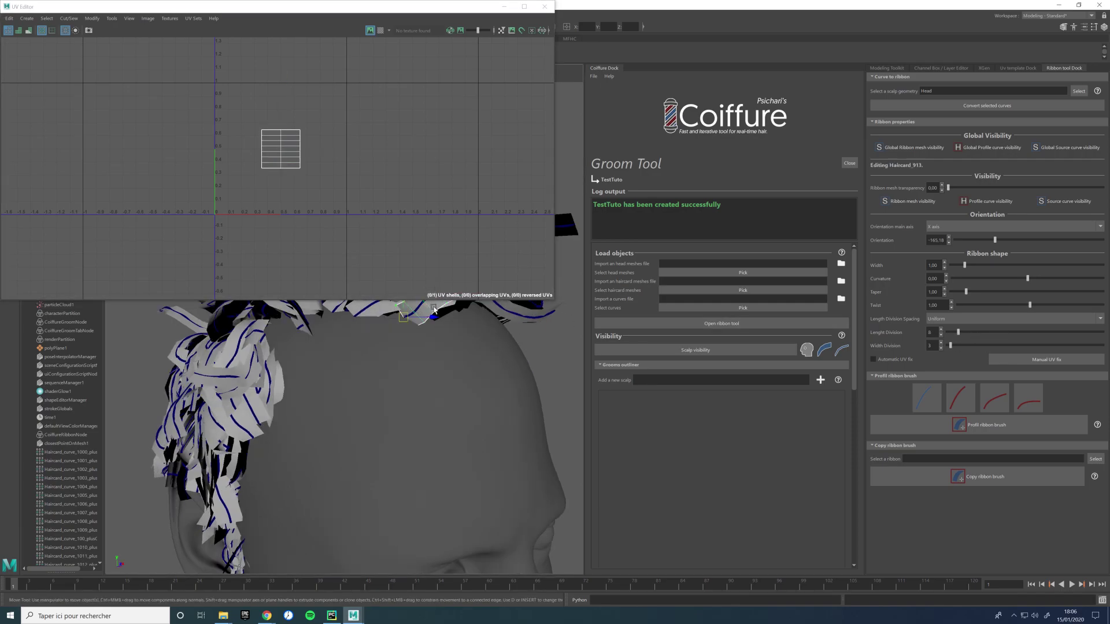
pyautogui.press('w')
pyautogui.keyDown('alt'); pyautogui.moveTo(428, 304); pyautogui.dragTo(425, 367); pyautogui.keyUp('alt')
pyautogui.rightClick(425, 367)
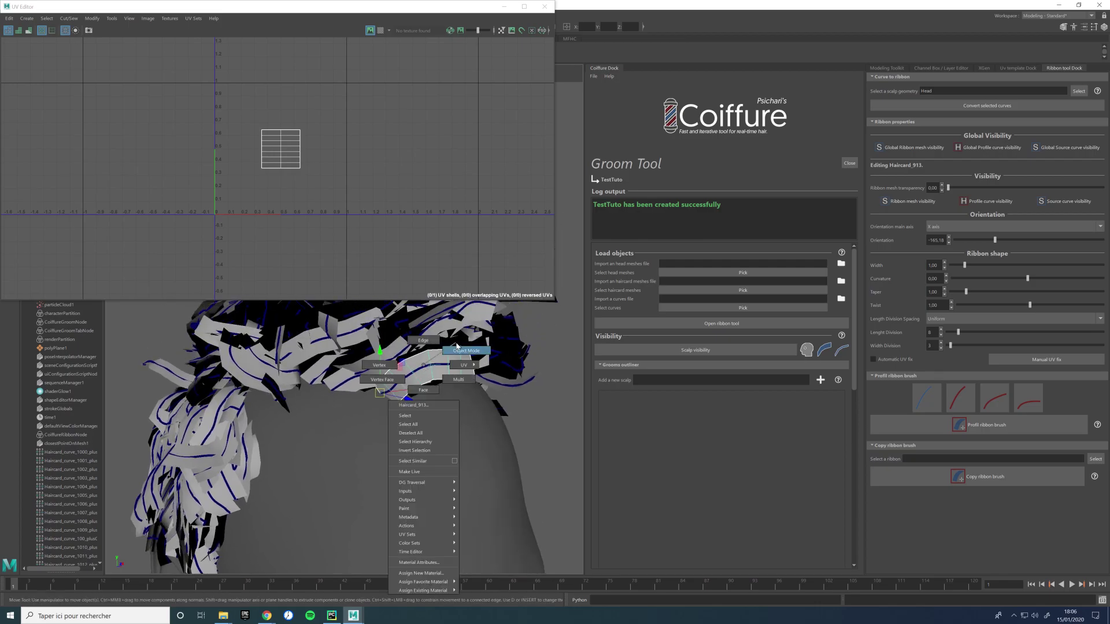
pyautogui.moveTo(958, 332); pyautogui.dragTo(987, 337)
# Step: Repair the haircard's UVs with Manual UV fix, set its Length Division to 13 and repair the UVs again
pyautogui.scroll(-6, 346, 218)
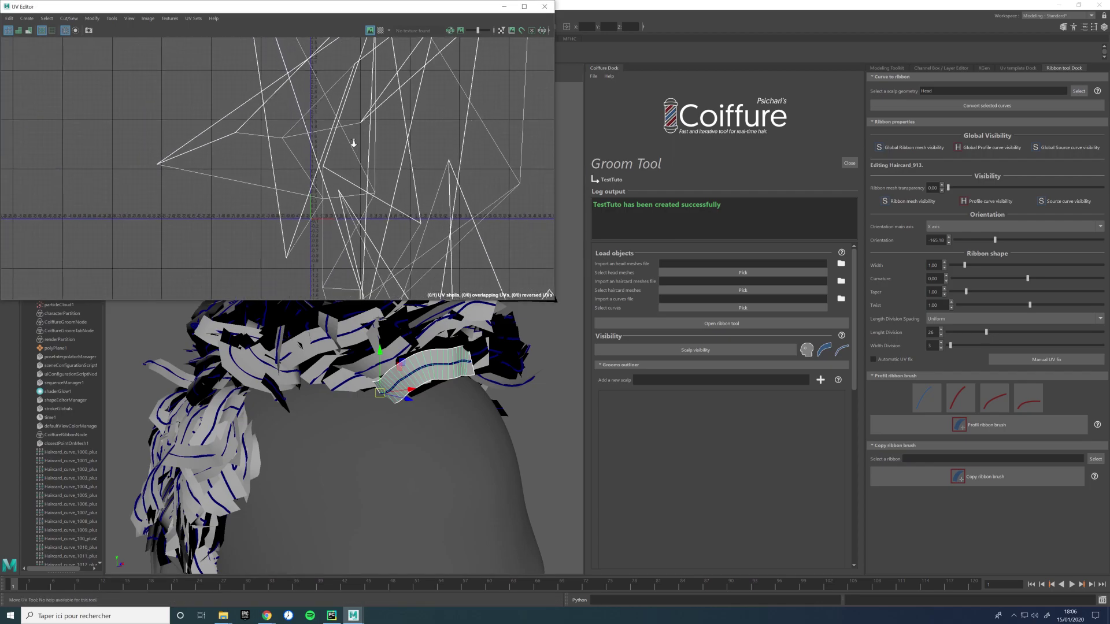
pyautogui.scroll(-4, 370, 219)
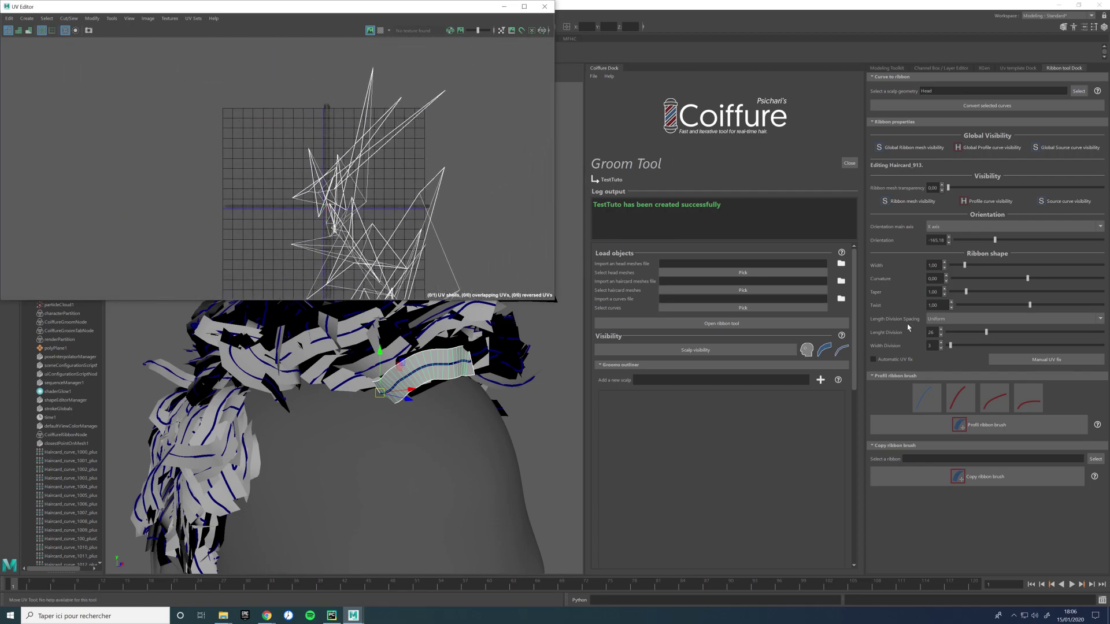
pyautogui.click(1024, 362)
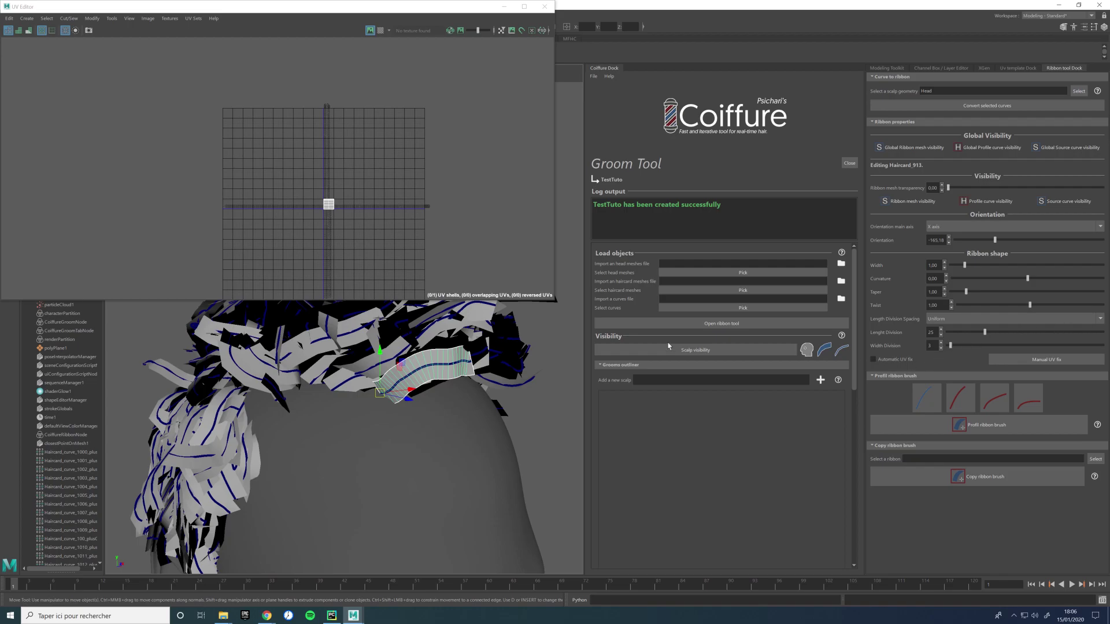
pyautogui.moveTo(980, 338); pyautogui.dragTo(967, 339)
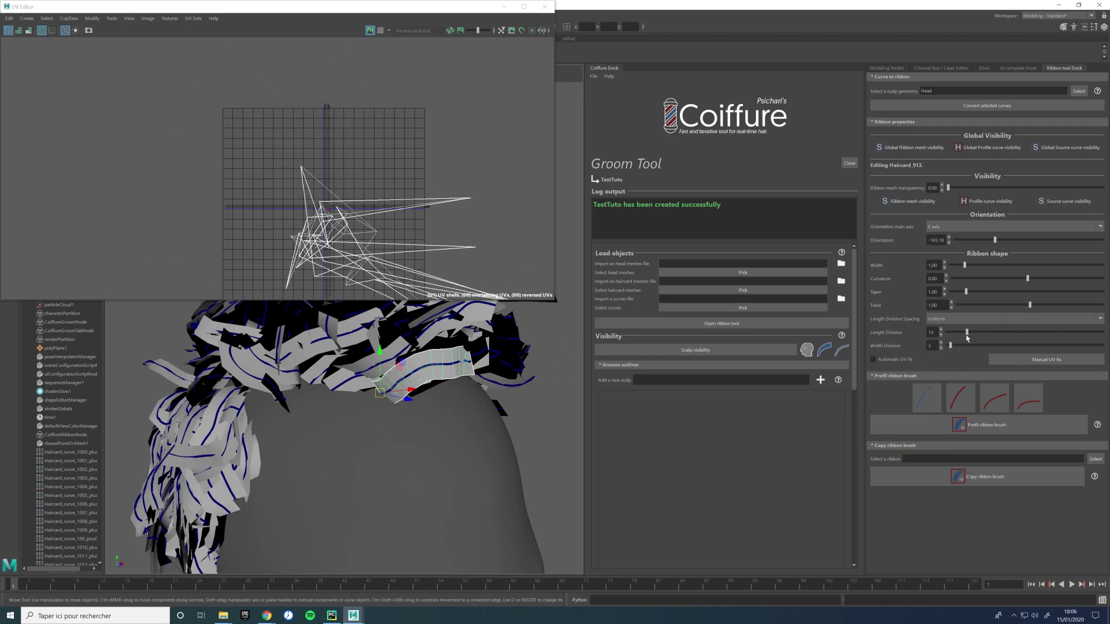
pyautogui.click(1037, 361)
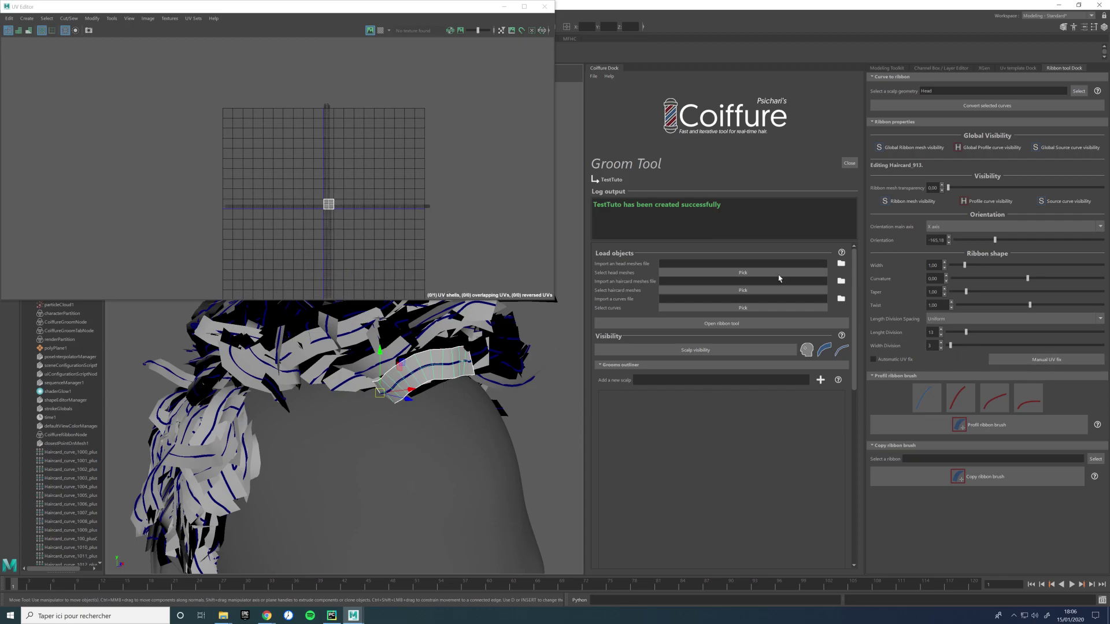
# Step: Isolate the front hairline haircard and its source curve in the viewport, moving the UV Editor out of the way
pyautogui.keyDown('alt'); pyautogui.moveTo(477, 394); pyautogui.dragTo(365, 377); pyautogui.keyUp('alt')
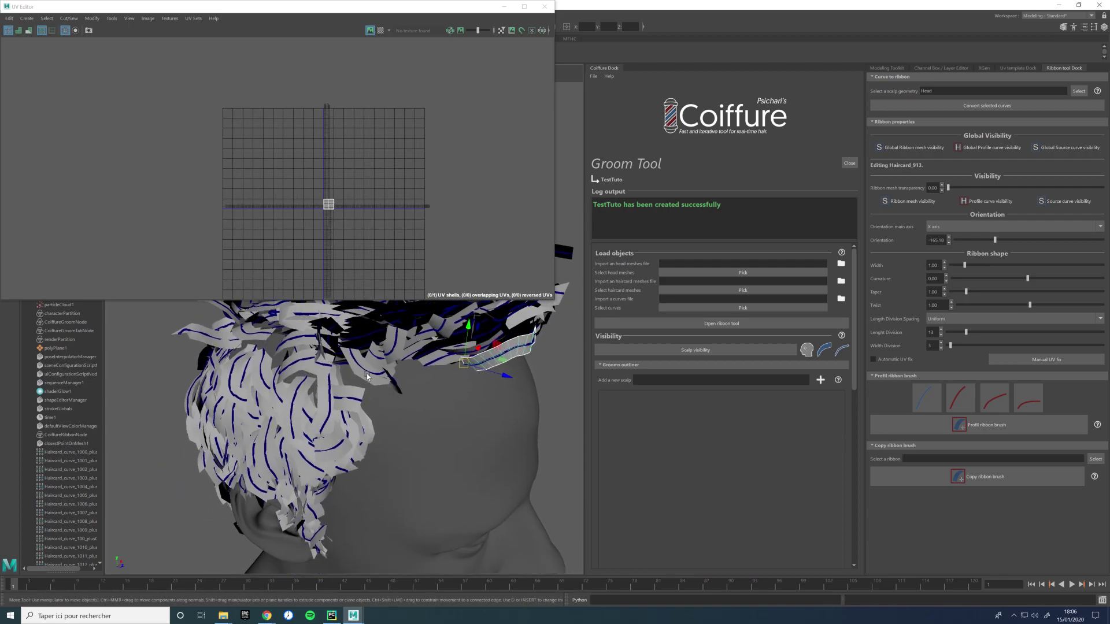
pyautogui.click(366, 371)
pyautogui.keyDown('alt'); pyautogui.moveTo(448, 362); pyautogui.dragTo(345, 380); pyautogui.keyUp('alt')
pyautogui.click(346, 381)
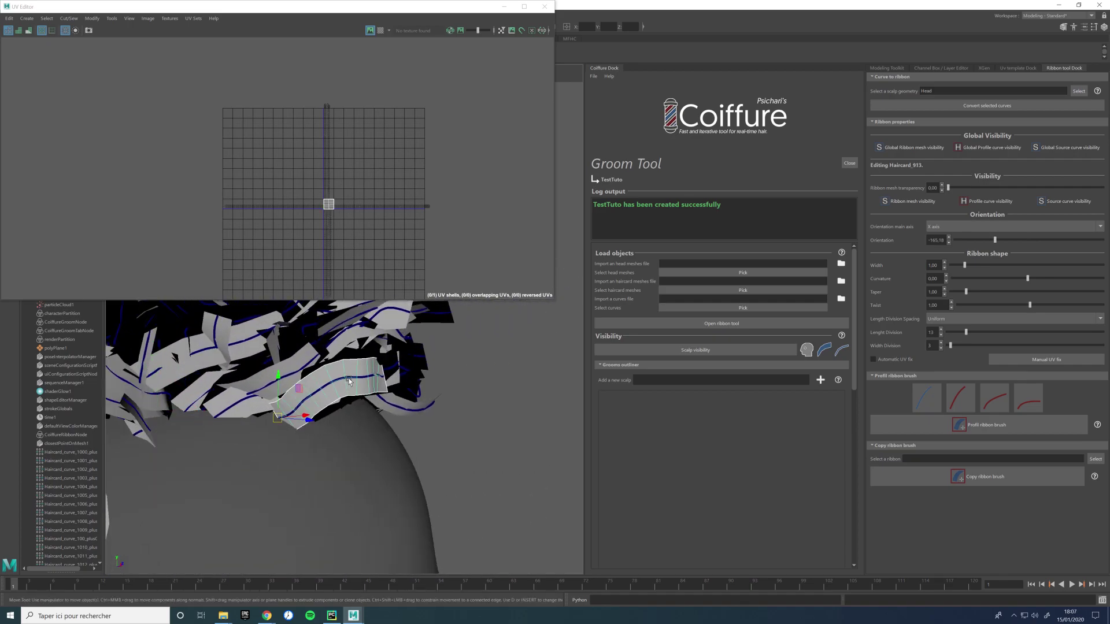
pyautogui.keyDown('shift'); pyautogui.click(356, 380); pyautogui.keyUp('shift')
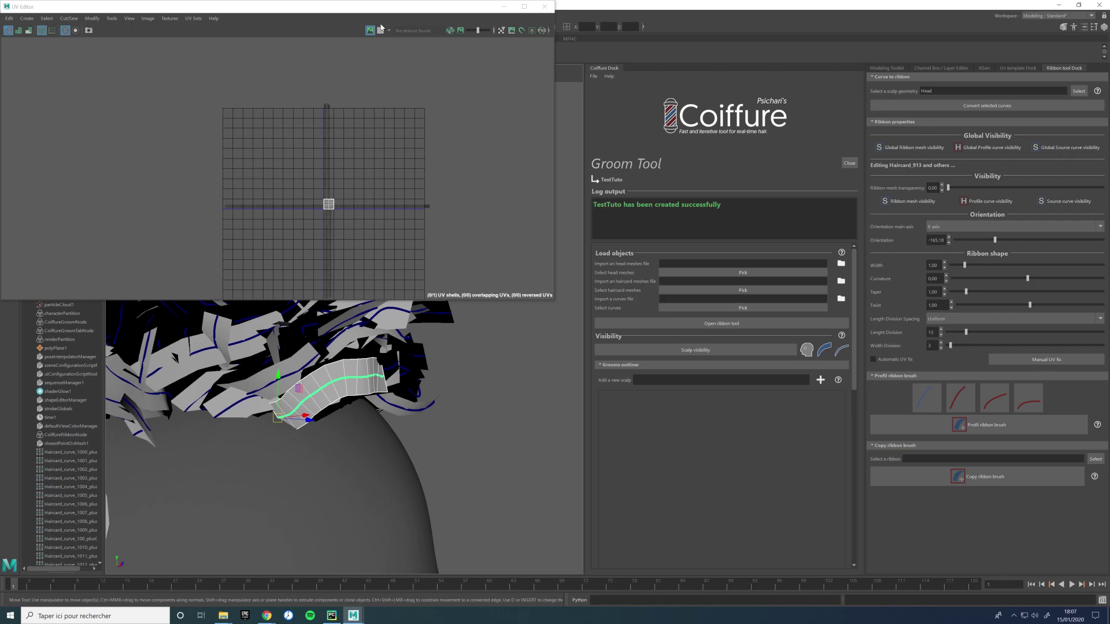
pyautogui.moveTo(382, 7); pyautogui.dragTo(387, 258)
pyautogui.click(341, 77)
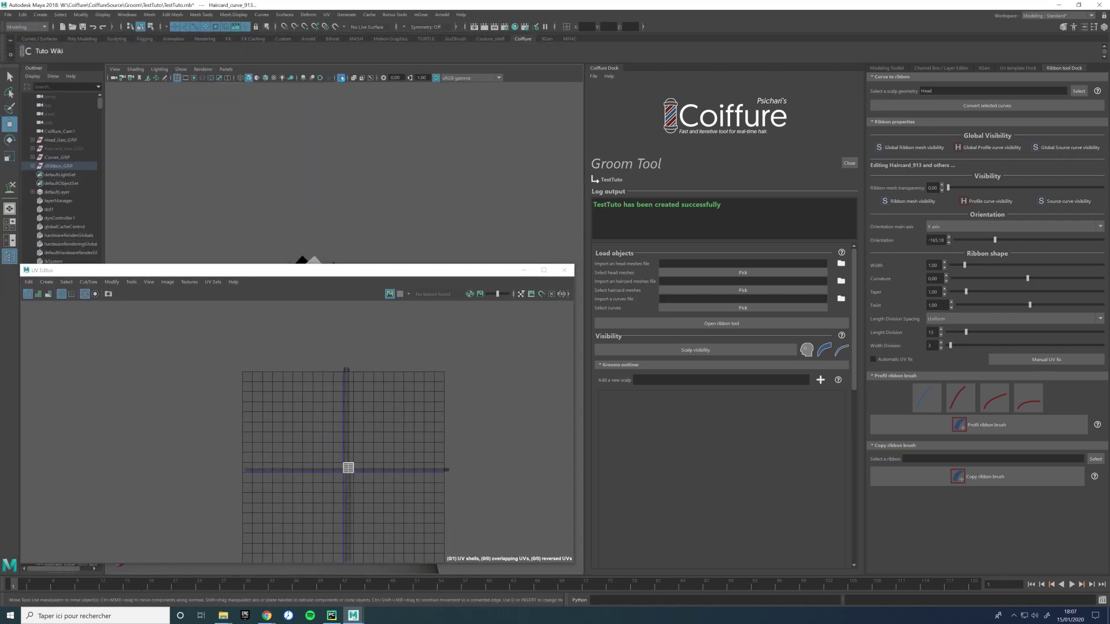
pyautogui.moveTo(417, 274); pyautogui.dragTo(37, 276)
pyautogui.click(414, 381)
pyautogui.scroll(3, 428, 325)
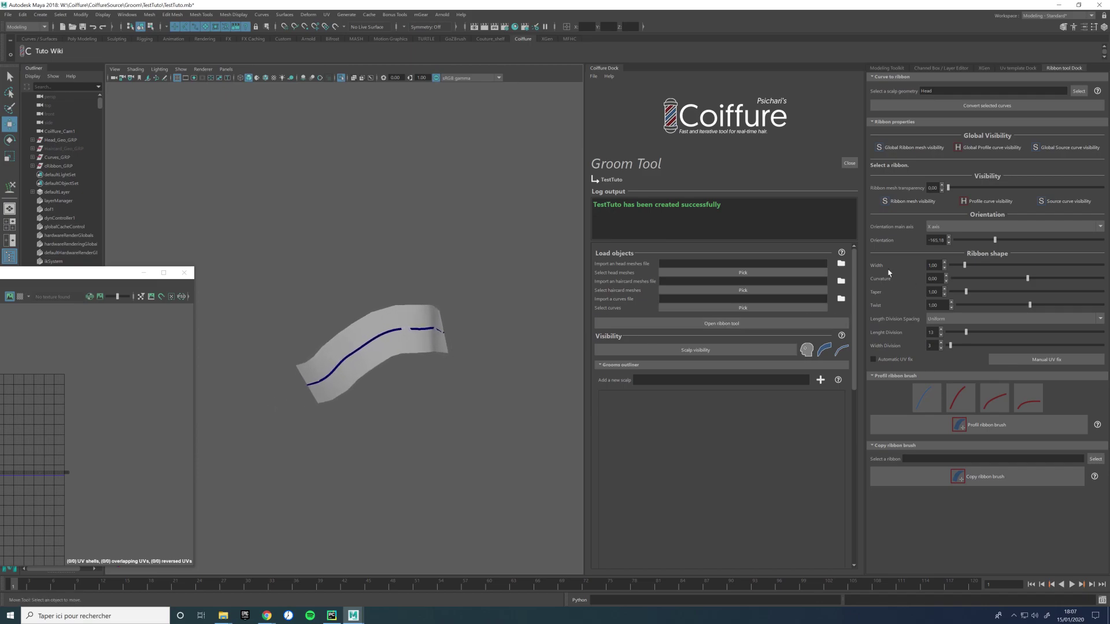
# Step: Shape the isolated haircard with Width 1.82, Curvature about -2.68, Taper 1.03 and Twist 13.07
pyautogui.click(428, 303)
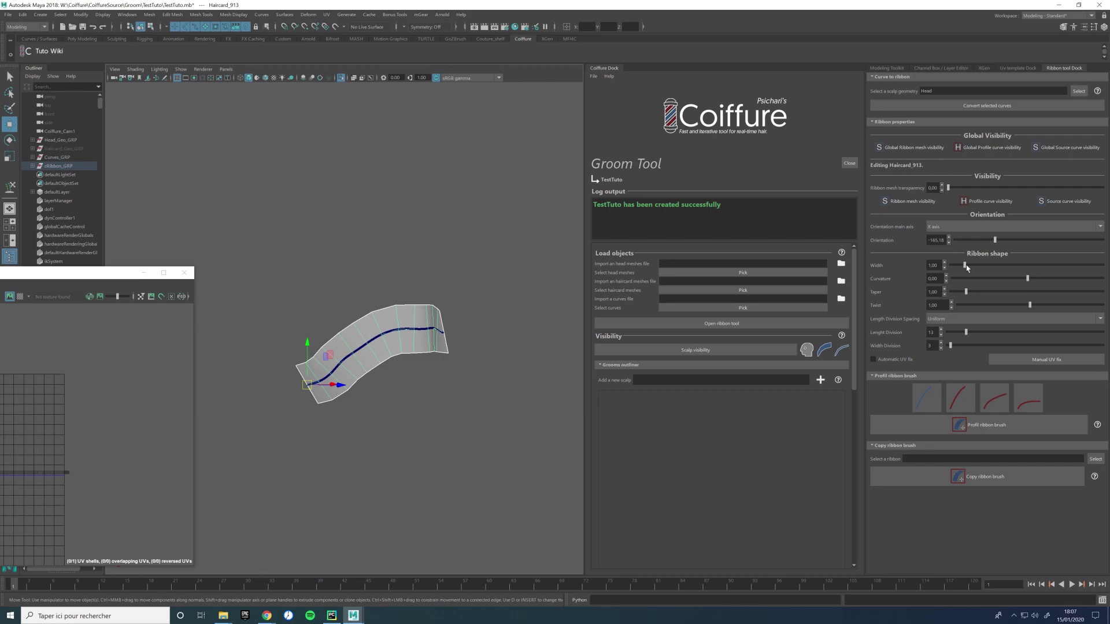
pyautogui.moveTo(969, 269); pyautogui.dragTo(1030, 305)
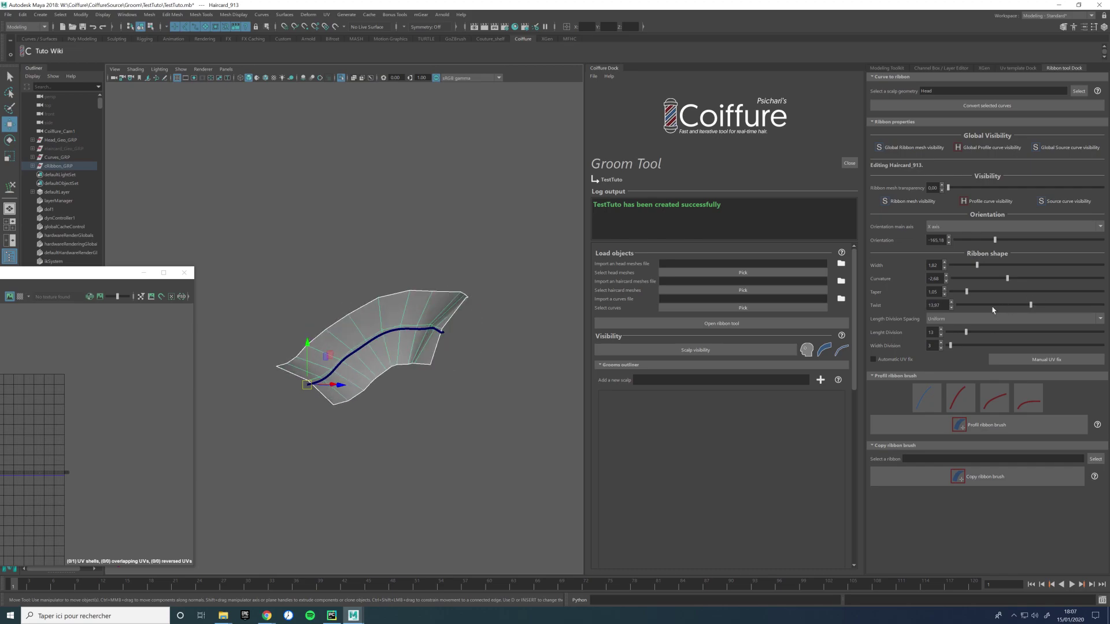
# Step: Set the haircard's Length Division to 12, Width Division to 4 and Curvature to -2.60, and repair its UVs
pyautogui.click(952, 324)
pyautogui.click(942, 337)
pyautogui.click(957, 322)
pyautogui.click(962, 329)
pyautogui.moveTo(965, 334)
pyautogui.mouseDown()
pyautogui.moveTo(952, 337)
pyautogui.moveTo(985, 344)
pyautogui.moveTo(953, 342)
pyautogui.mouseUp()
pyautogui.moveTo(1004, 280)
pyautogui.mouseDown()
pyautogui.moveTo(961, 288)
pyautogui.moveTo(1051, 301)
pyautogui.moveTo(1021, 308)
pyautogui.moveTo(1009, 296)
pyautogui.mouseUp()
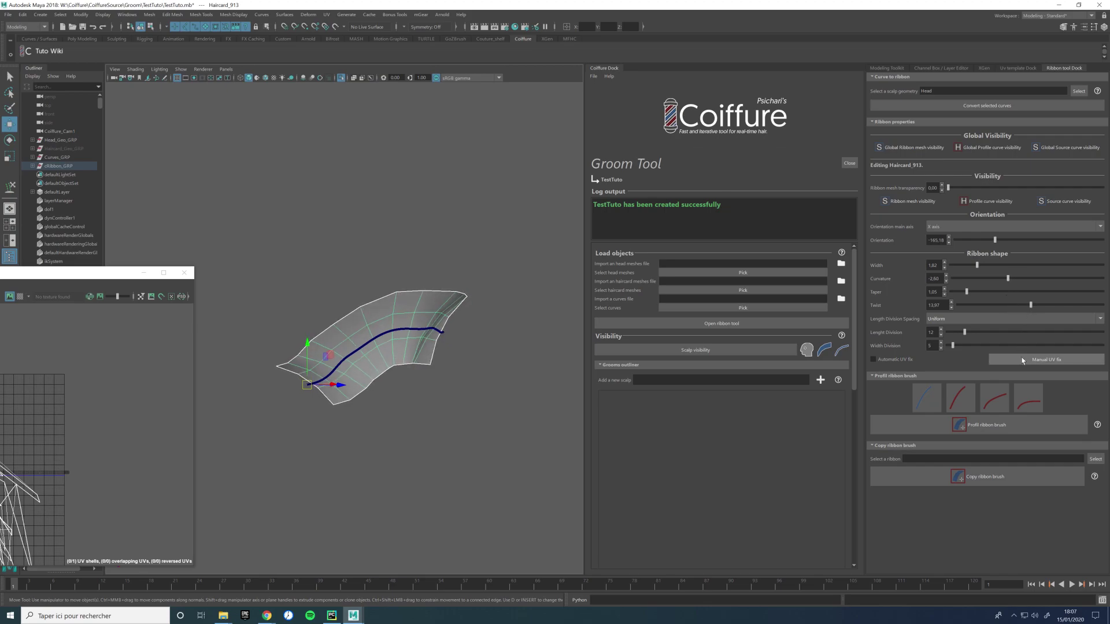
pyautogui.click(956, 229)
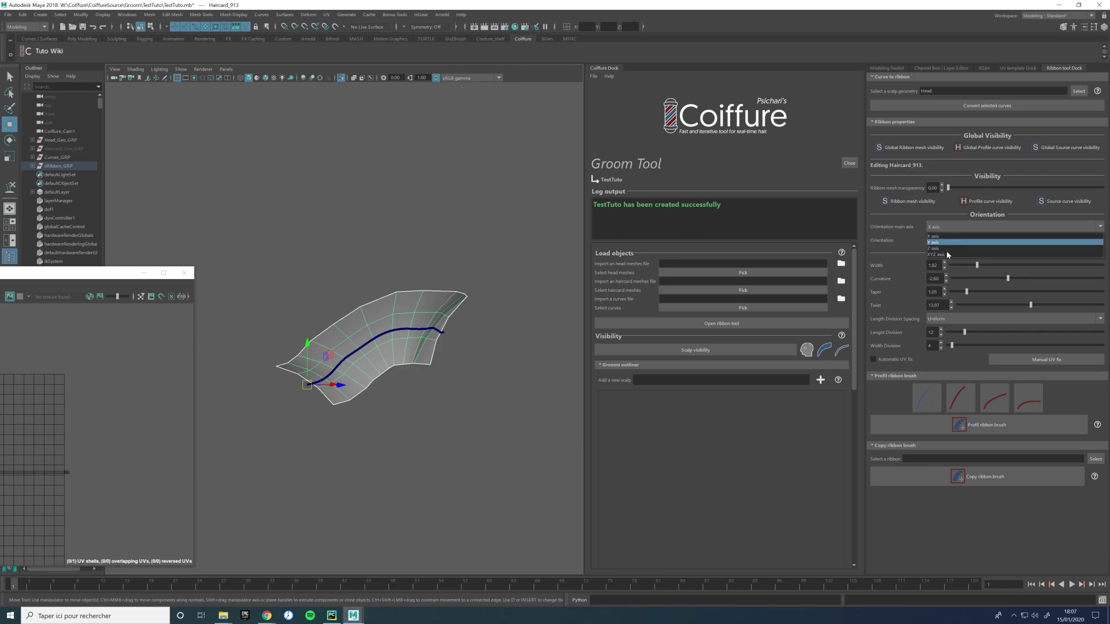
pyautogui.click(463, 255)
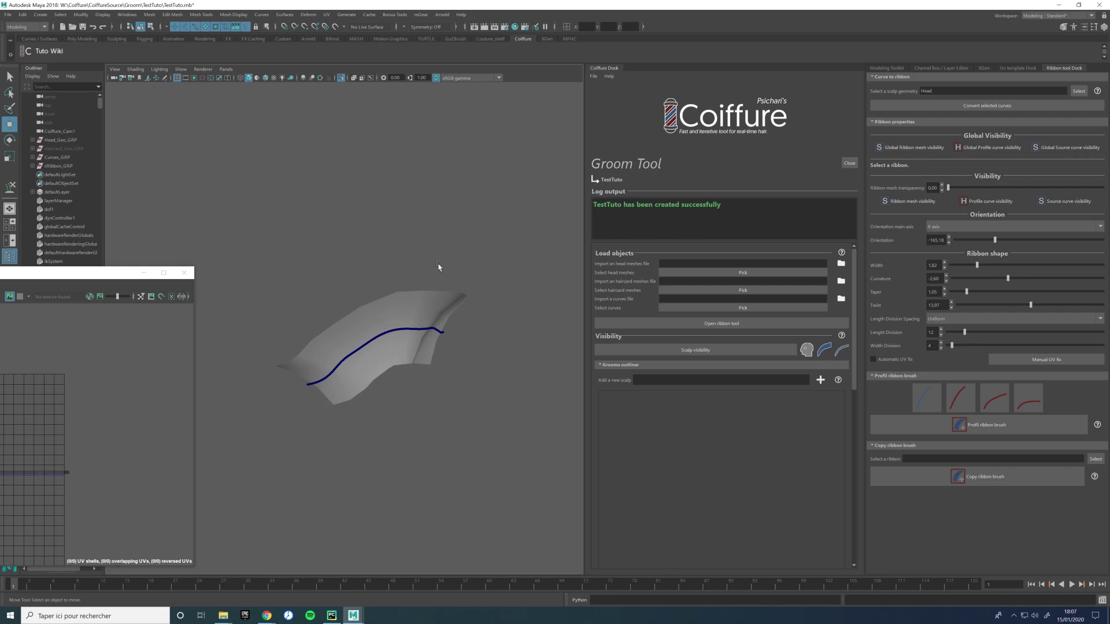
# Step: Select the isolated haircard and switch on the visibility of its profile curve
pyautogui.click(429, 305)
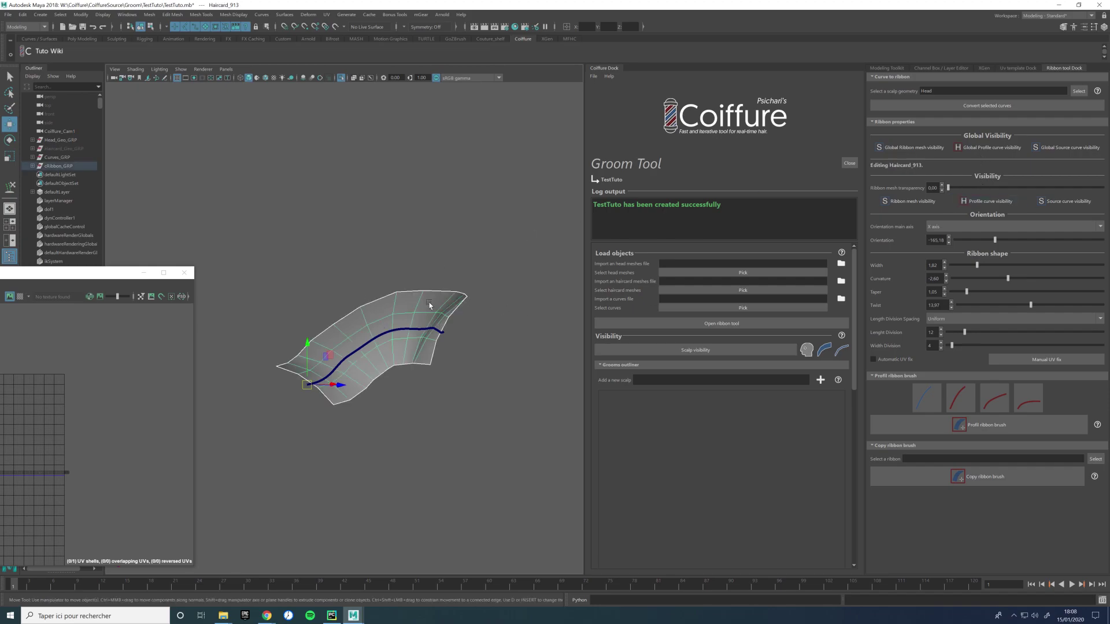
pyautogui.click(993, 201)
pyautogui.click(993, 201)
# Step: Find Haircard_Profil_913 inside blueprintCurves_GRP in the Outliner and add it to the isolated view
pyautogui.click(33, 166)
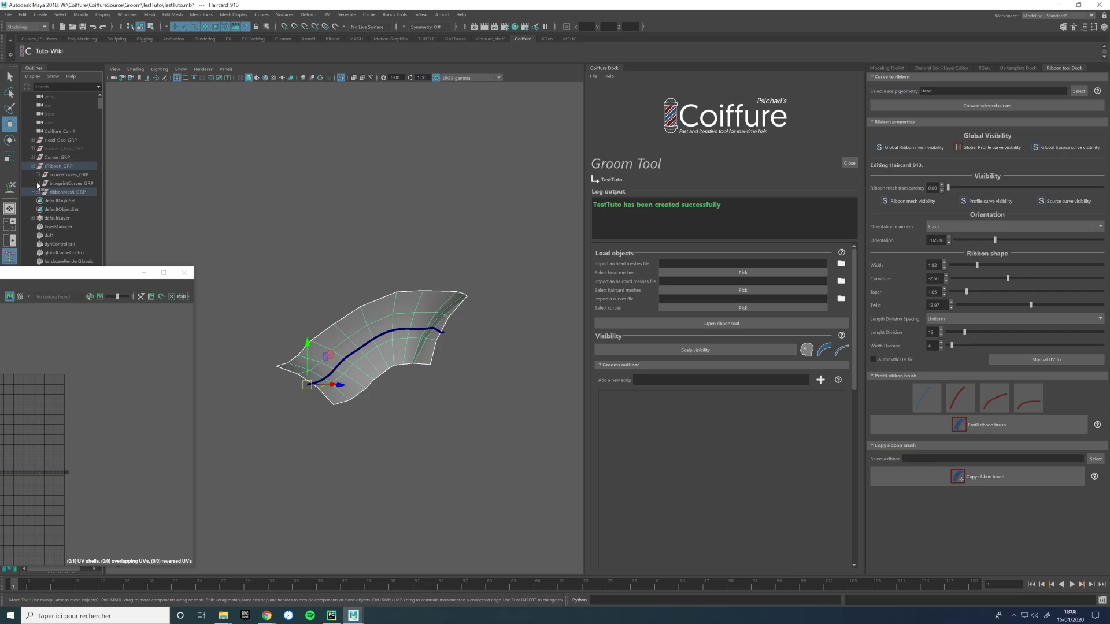
pyautogui.click(38, 183)
pyautogui.scroll(-10, 64, 205)
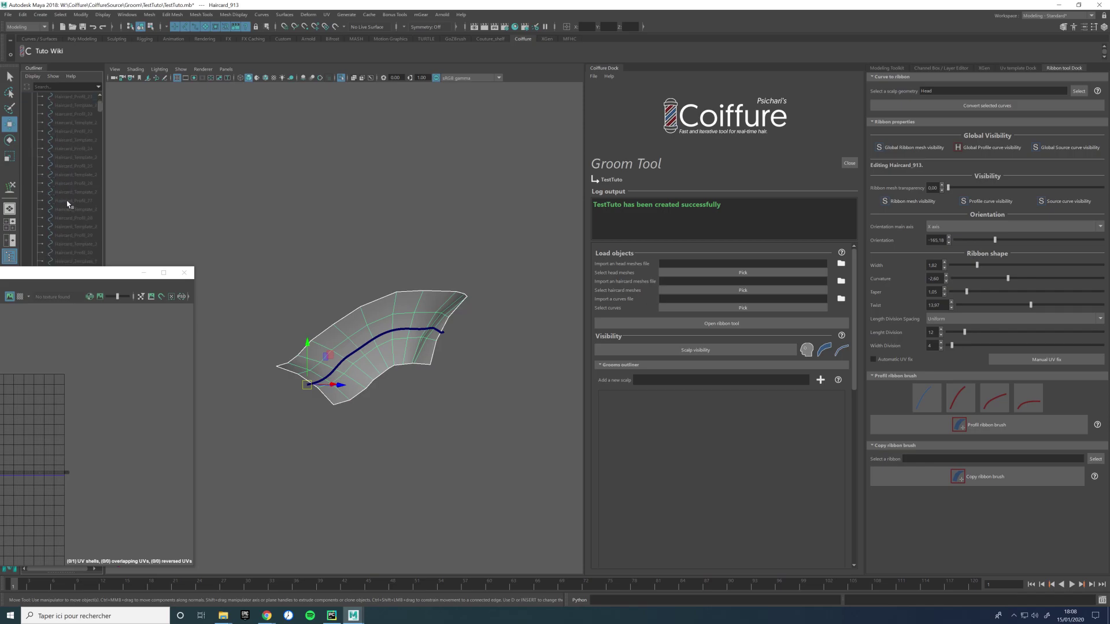
pyautogui.moveTo(81, 276); pyautogui.dragTo(622, 519)
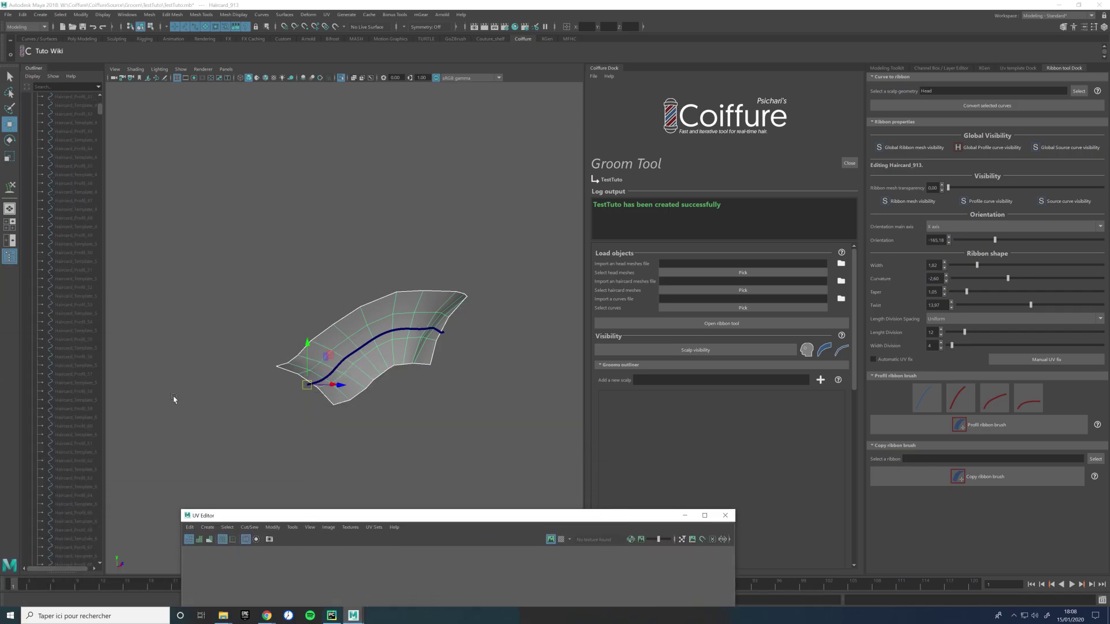
pyautogui.scroll(-10, 92, 409)
pyautogui.moveTo(101, 116); pyautogui.dragTo(117, 216)
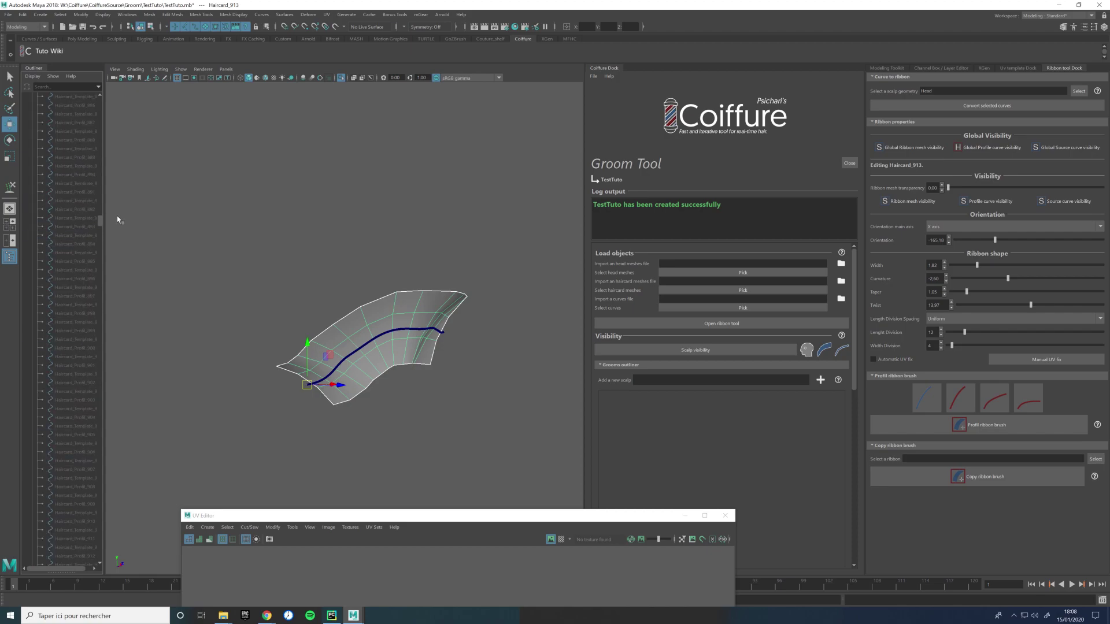
pyautogui.click(82, 271)
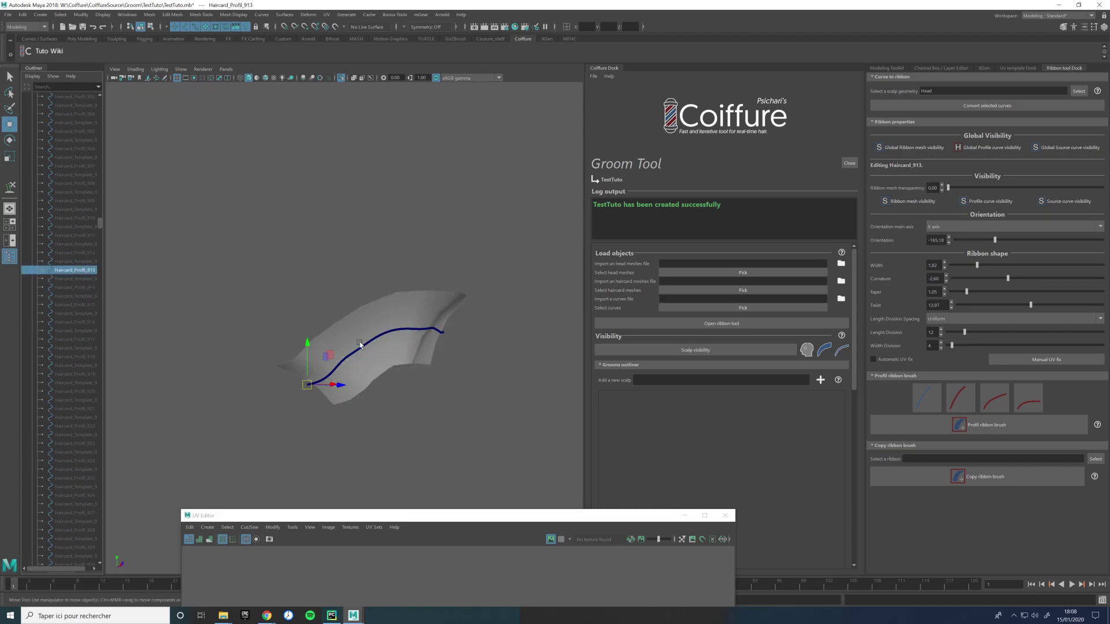
pyautogui.rightClick(345, 84)
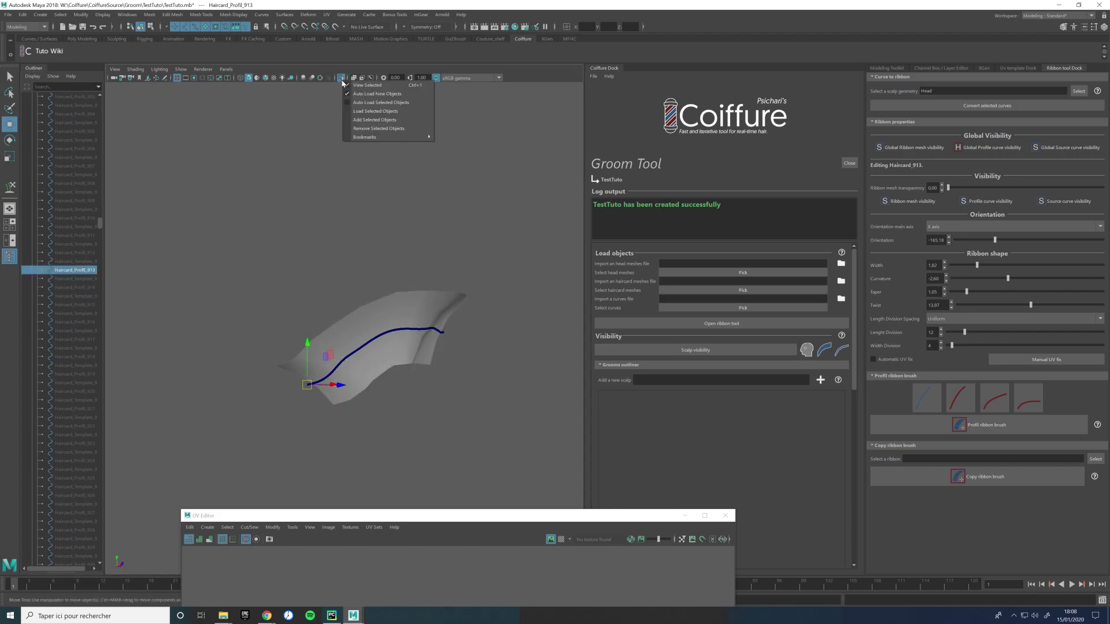
pyautogui.click(388, 117)
pyautogui.keyDown('alt'); pyautogui.moveTo(317, 267); pyautogui.dragTo(312, 355); pyautogui.keyUp('alt')
pyautogui.click(324, 304)
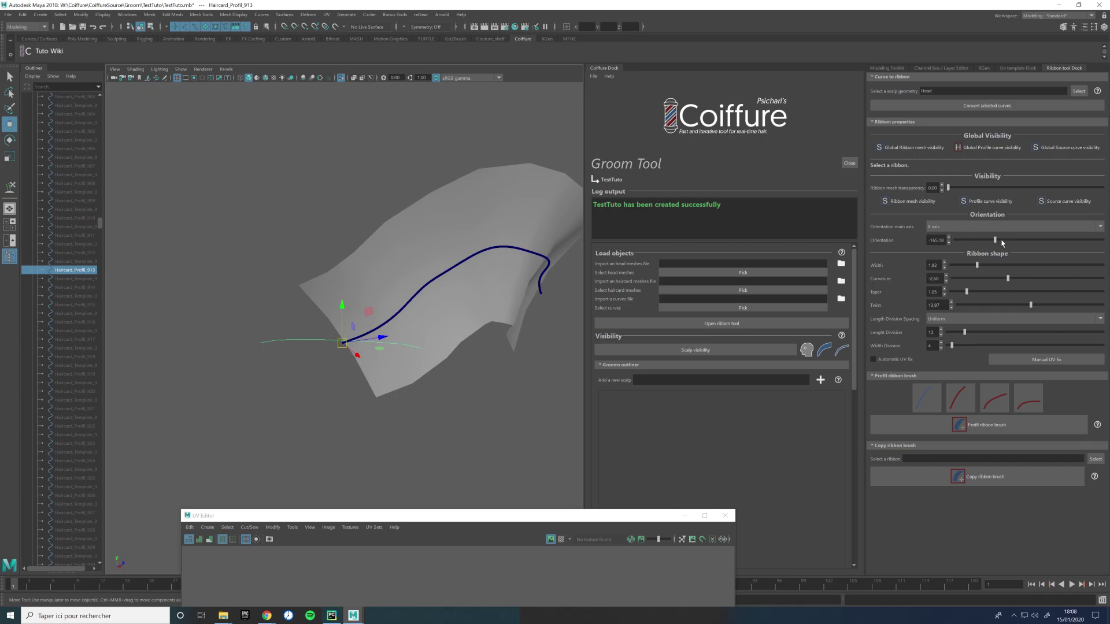
# Step: Rotate the isolated haircard and its profile curve by setting Orientation to about -190
pyautogui.click(375, 234)
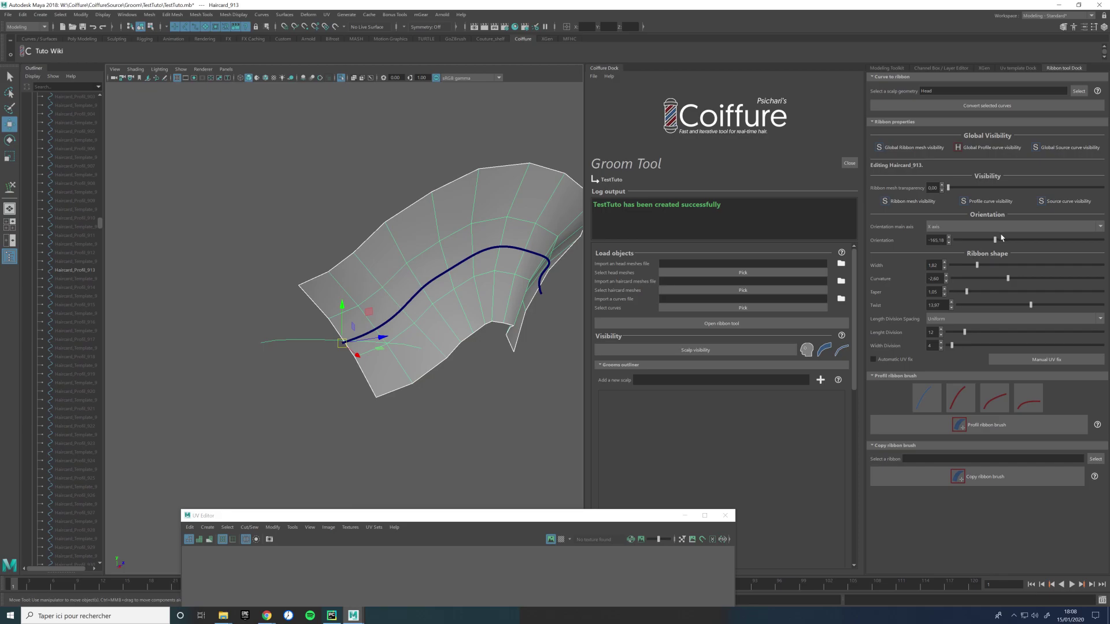
pyautogui.moveTo(996, 240)
pyautogui.mouseDown()
pyautogui.moveTo(1020, 240)
pyautogui.moveTo(989, 239)
pyautogui.mouseUp()
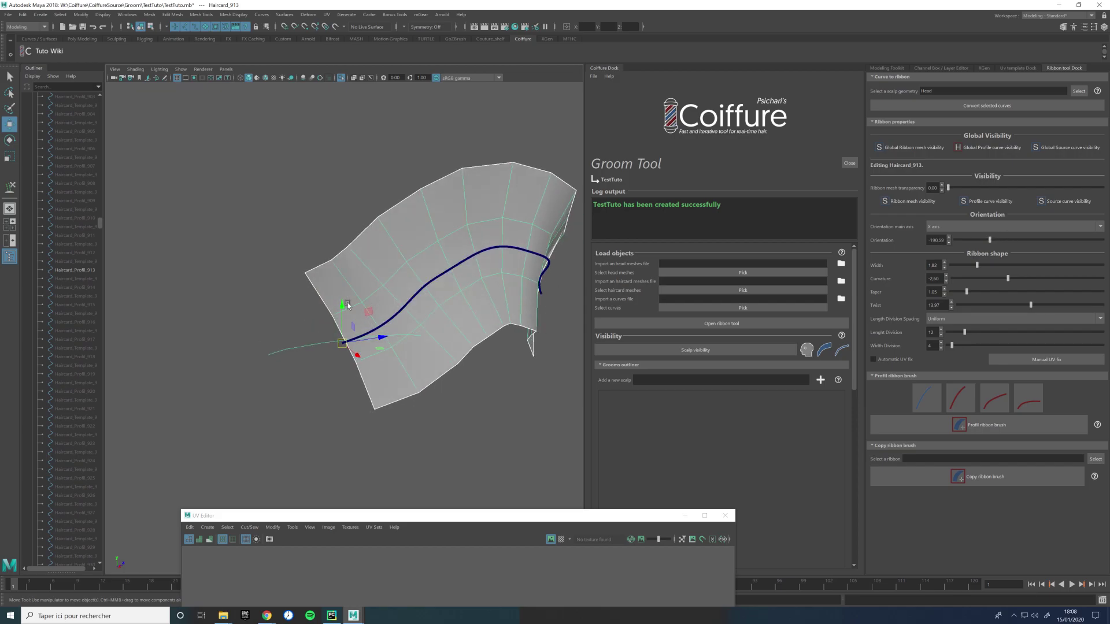
pyautogui.click(955, 233)
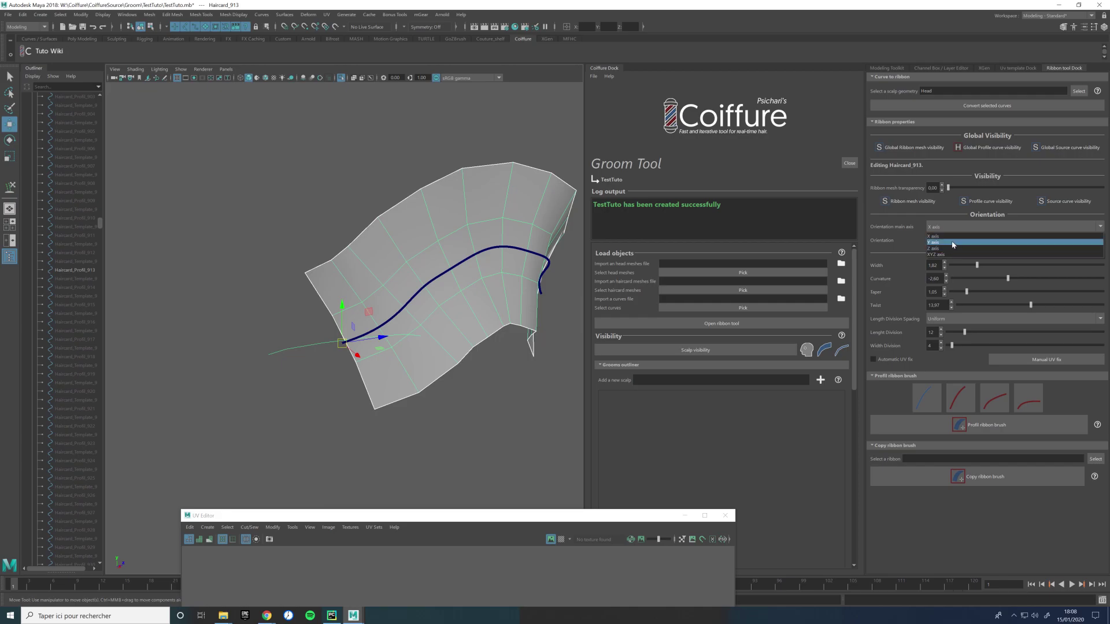
pyautogui.click(360, 172)
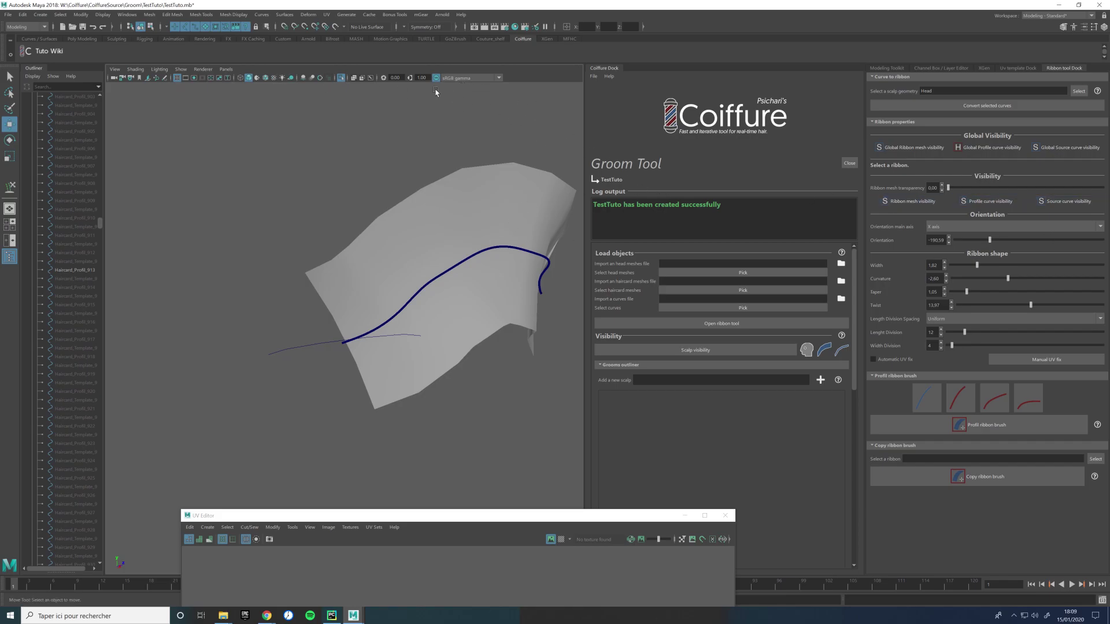
# Step: Leave the isolated view, select Haircard_913 among the other haircards and hide its profile curve
pyautogui.click(341, 77)
pyautogui.keyDown('alt'); pyautogui.moveTo(478, 367); pyautogui.dragTo(389, 325, button='right'); pyautogui.keyUp('alt')
pyautogui.click(338, 316)
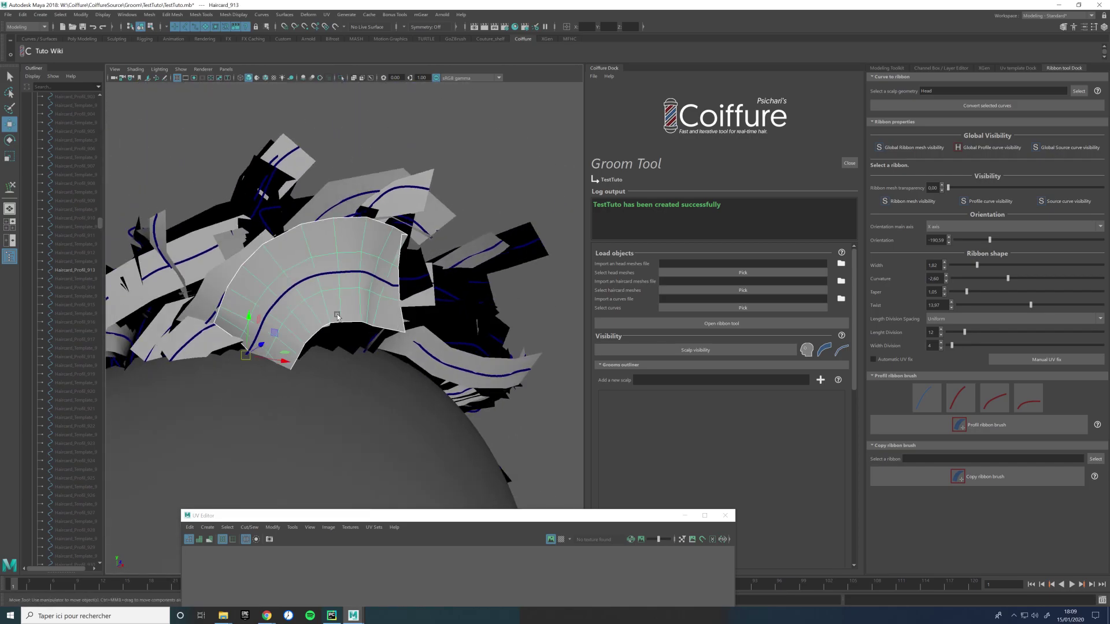
pyautogui.click(968, 203)
pyautogui.keyDown('alt'); pyautogui.moveTo(381, 274); pyautogui.dragTo(408, 280); pyautogui.keyUp('alt')
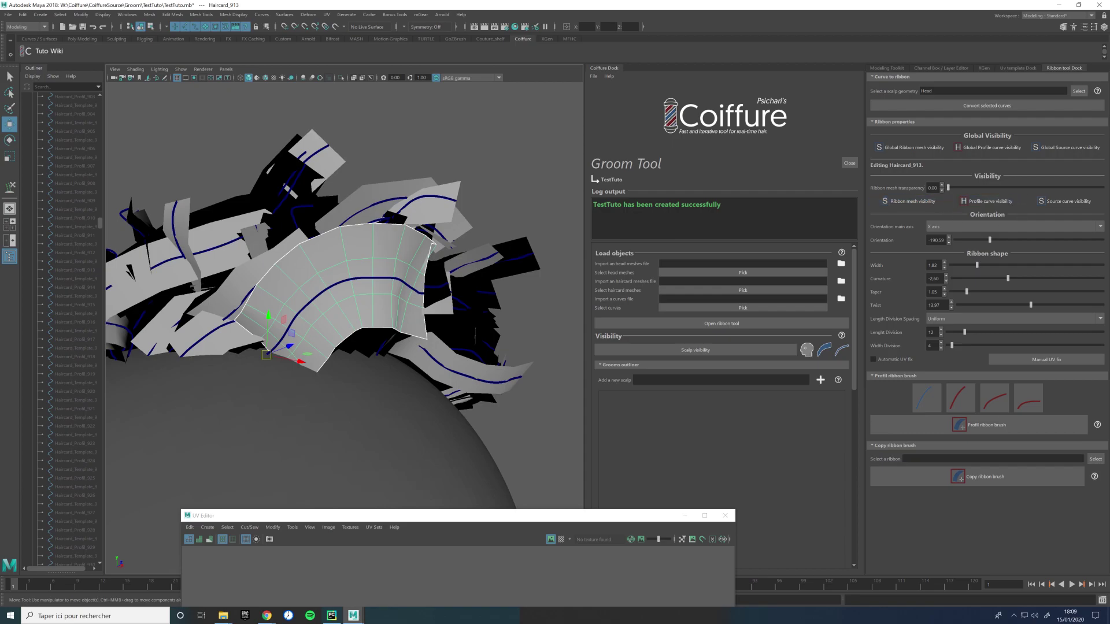
# Step: Cycle the ribbon mesh visibility of Haircard_913 repeatedly through its display modes
pyautogui.click(893, 204)
pyautogui.click(892, 205)
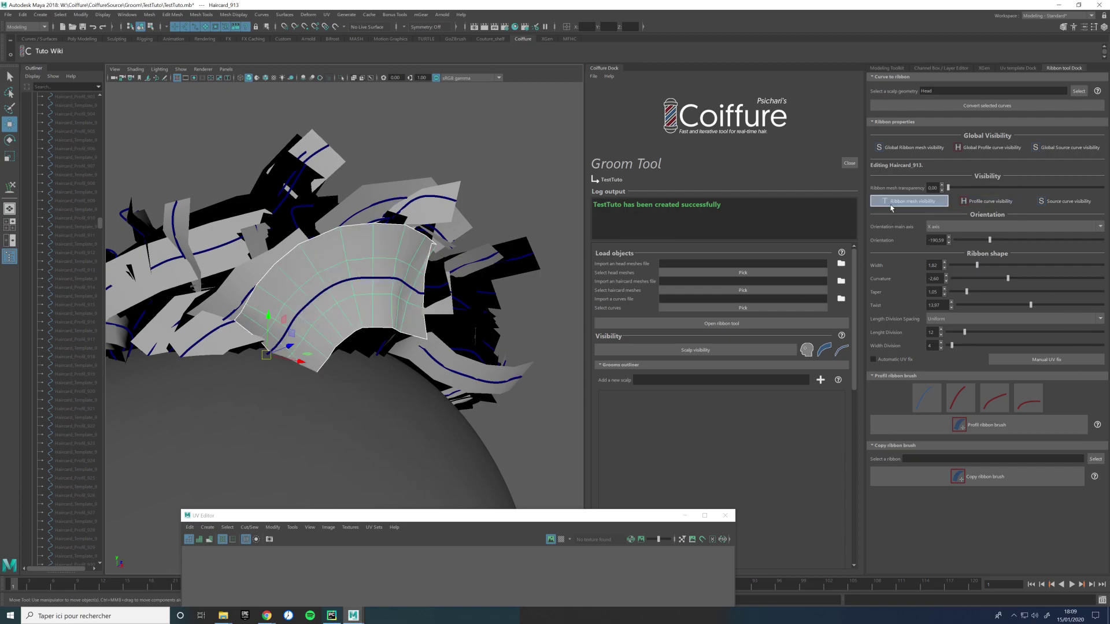
pyautogui.click(890, 207)
pyautogui.click(891, 207)
pyautogui.click(890, 207)
pyautogui.click(891, 207)
pyautogui.click(890, 207)
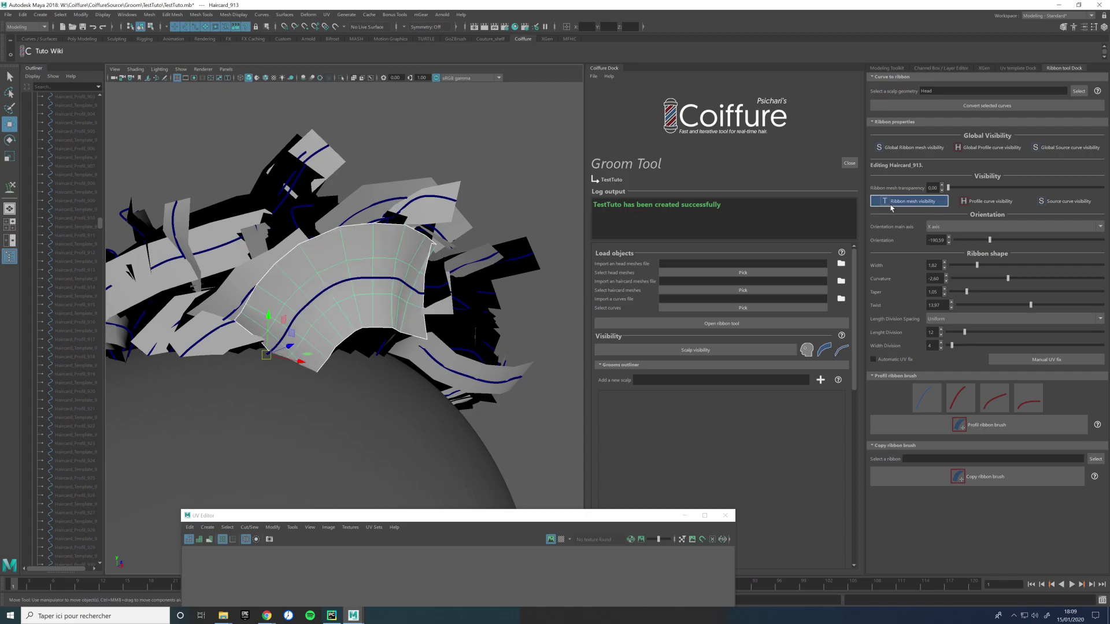
# Step: Cycle the source curve visibility of Haircard_913 through its modes and return it to S
pyautogui.click(1050, 203)
pyautogui.click(1051, 204)
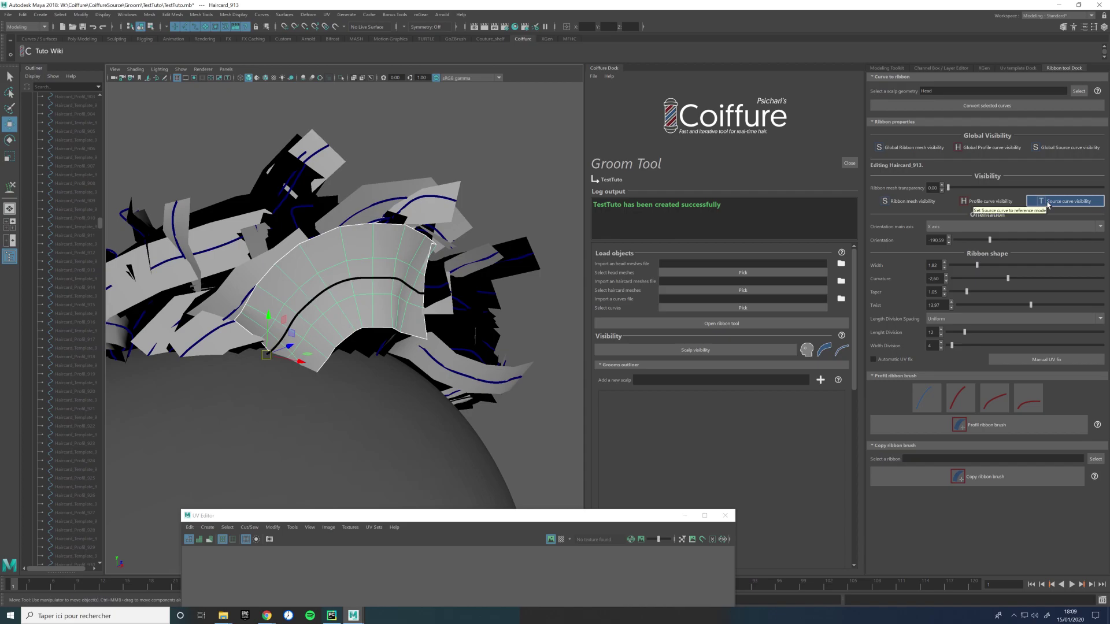
pyautogui.click(1048, 204)
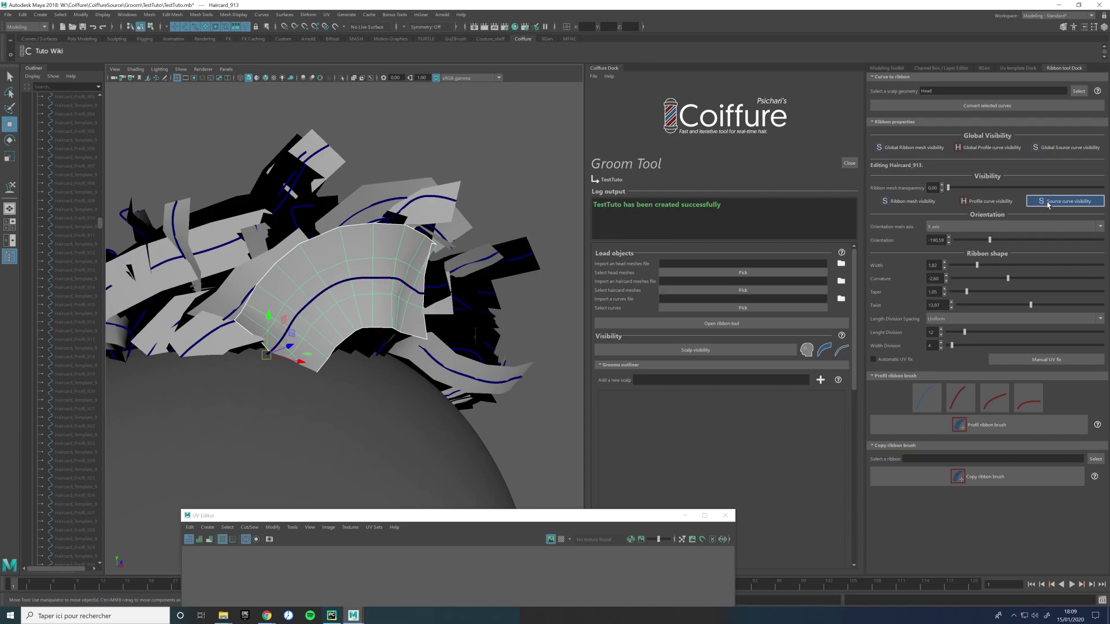
# Step: Cycle the global ribbon mesh visibility through its modes and leave it on T
pyautogui.click(899, 149)
pyautogui.click(899, 149)
pyautogui.click(899, 150)
pyautogui.click(897, 148)
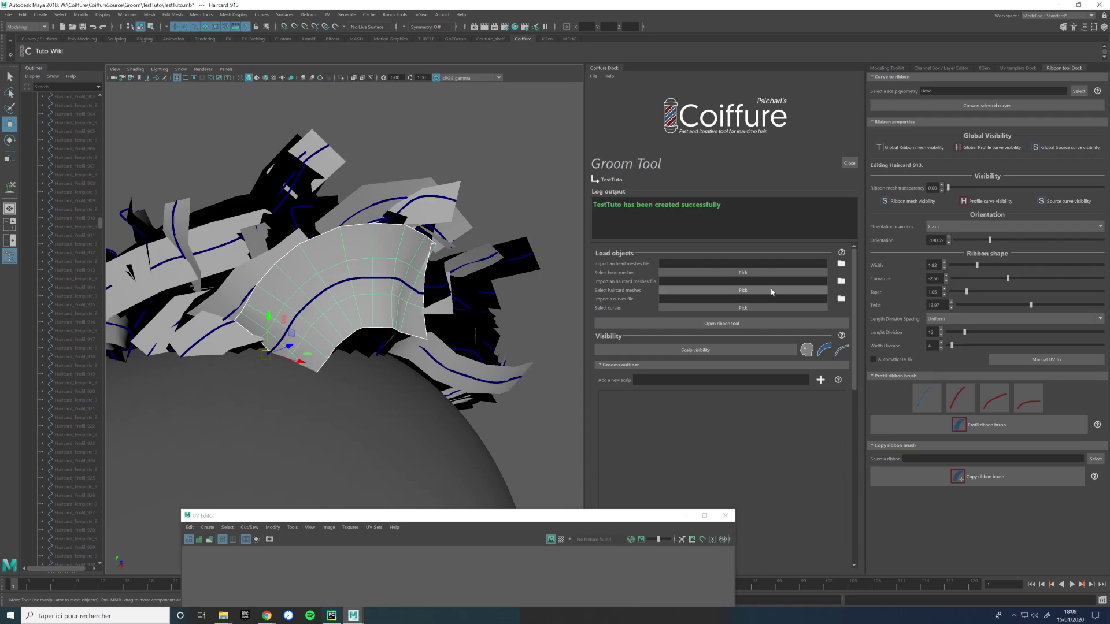
# Step: Select Haircard_curve_1137 beside the edited haircard at the hairline and rotate it freely around its root
pyautogui.scroll(-5, 381, 263)
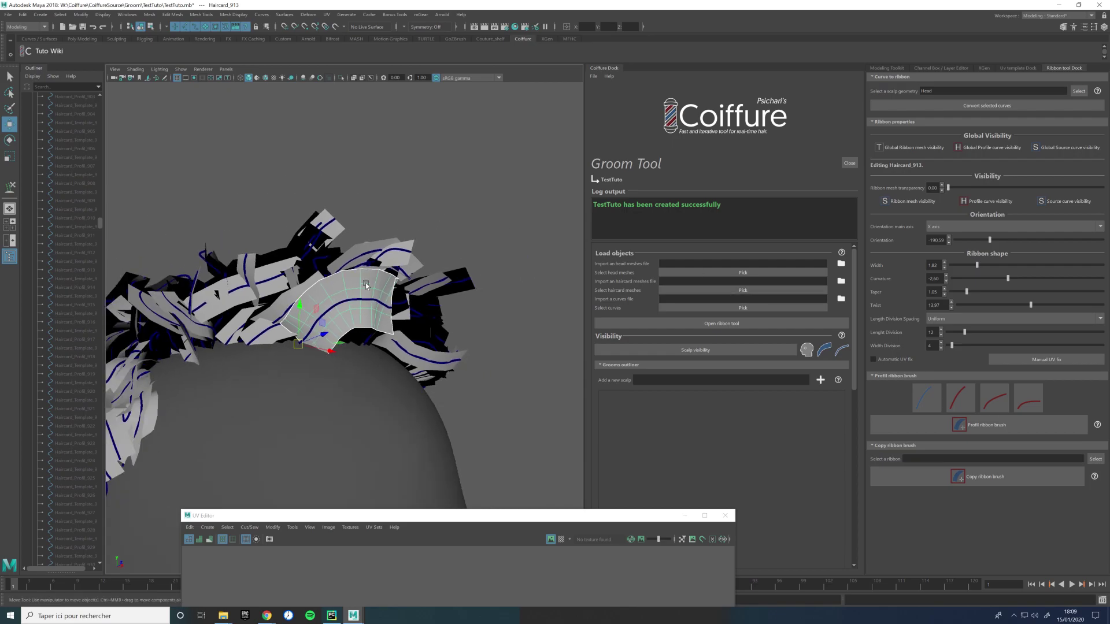
pyautogui.scroll(3, 393, 260)
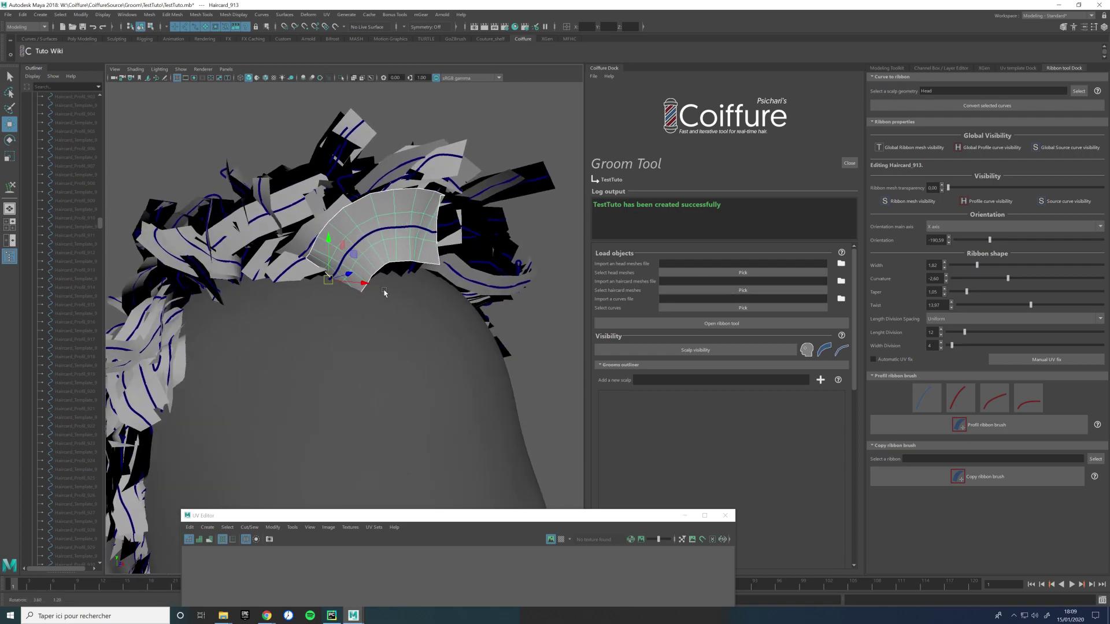
pyautogui.click(373, 237)
pyautogui.click(374, 237)
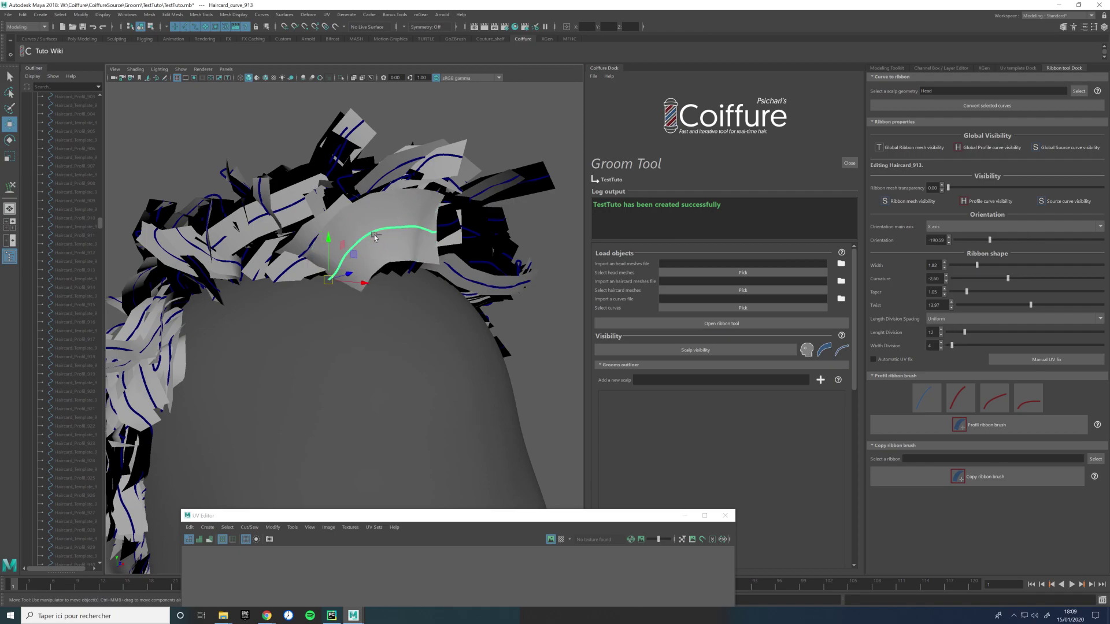
pyautogui.click(374, 237)
pyautogui.moveTo(327, 284)
pyautogui.keyDown('alt'); pyautogui.mouseDown()
pyautogui.moveTo(308, 287)
pyautogui.moveTo(397, 276)
pyautogui.moveTo(389, 247)
pyautogui.moveTo(372, 245)
pyautogui.moveTo(341, 280)
pyautogui.moveTo(307, 292)
pyautogui.mouseUp(); pyautogui.keyUp('alt')
pyautogui.press('e')
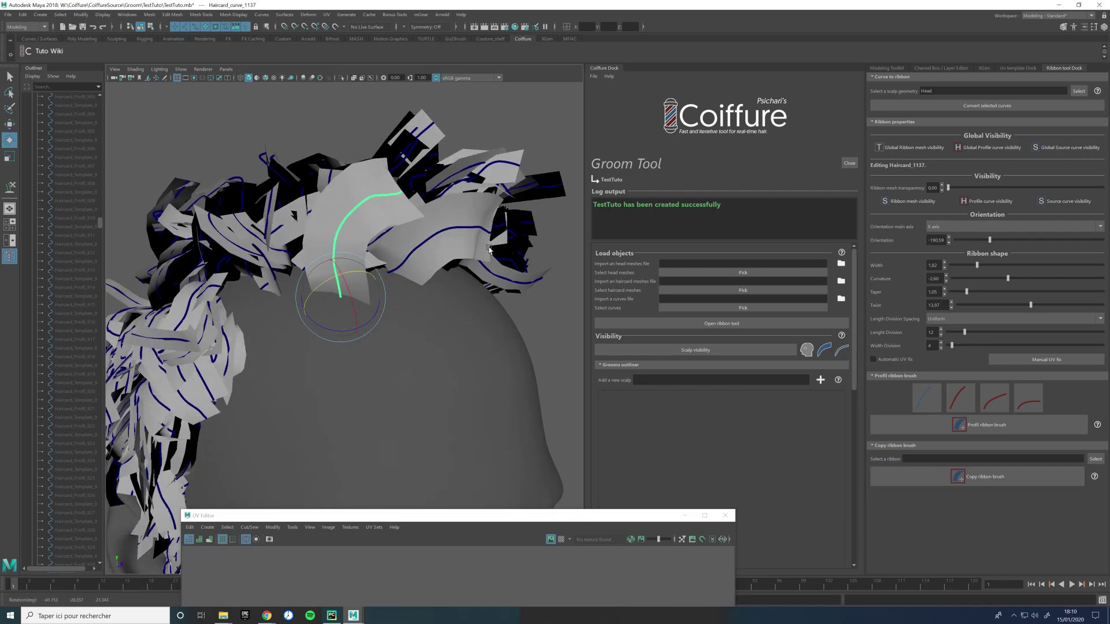
# Step: Set Haircard_1137's Width to 1.95, Curvature to -3.91 and Length Division to 7
pyautogui.moveTo(977, 267); pyautogui.dragTo(998, 279)
pyautogui.moveTo(963, 338); pyautogui.dragTo(957, 338)
pyautogui.click(381, 223)
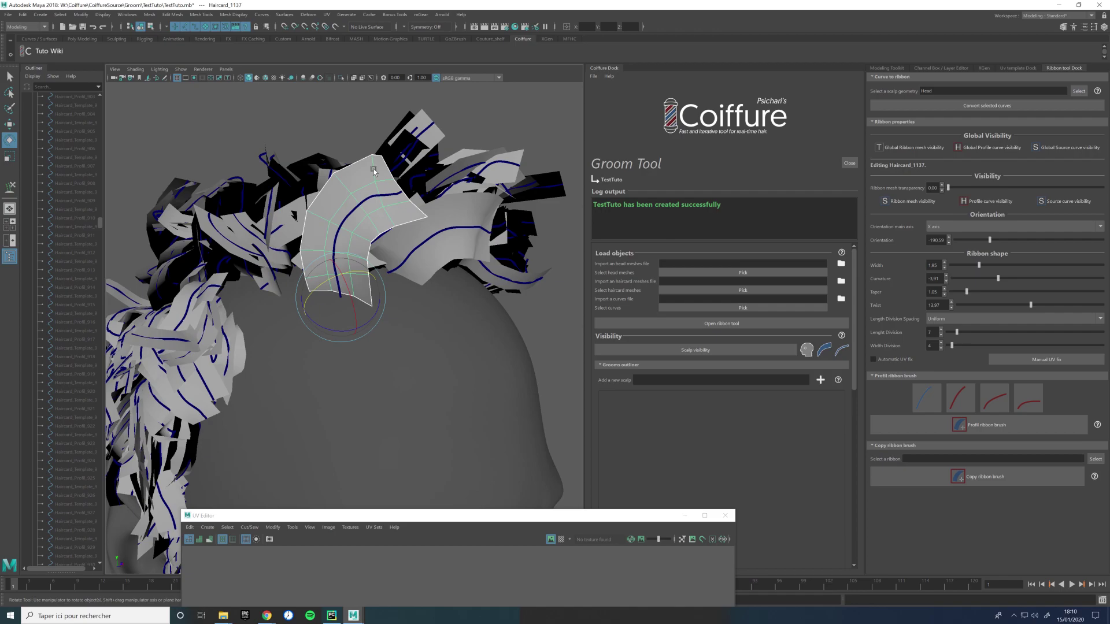
# Step: Enter control vertex editing on Haircard_curve_1137 and move its tip upward to extend the haircard
pyautogui.keyDown('alt'); pyautogui.moveTo(381, 173); pyautogui.dragTo(343, 193); pyautogui.keyUp('alt')
pyautogui.scroll(-1, 343, 194)
pyautogui.keyDown('alt'); pyautogui.moveTo(328, 200); pyautogui.dragTo(306, 233); pyautogui.keyUp('alt')
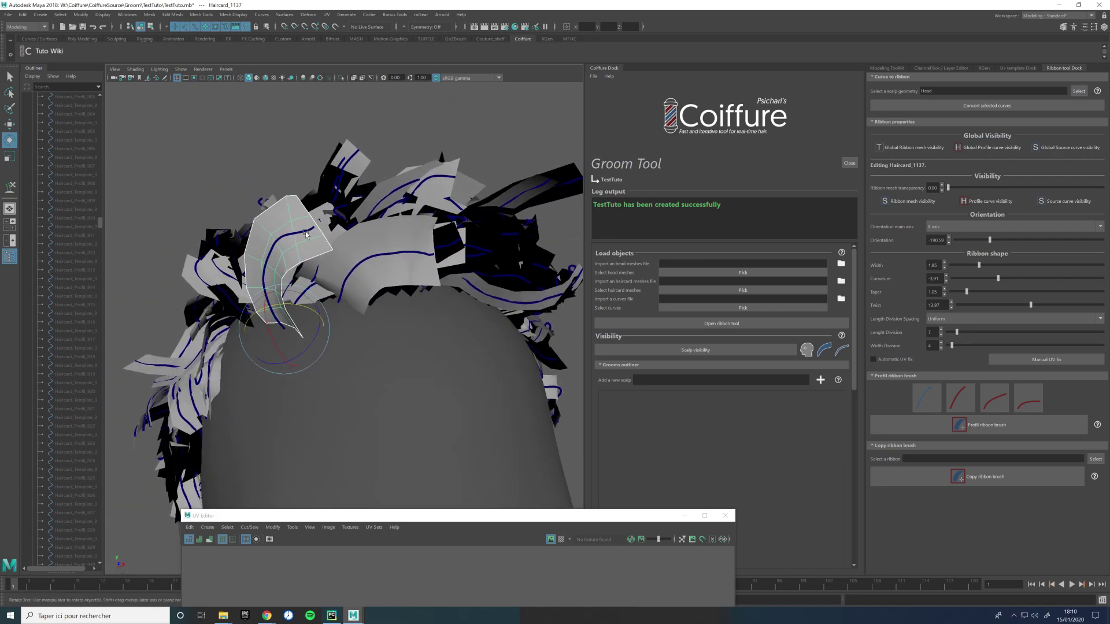
pyautogui.click(305, 231)
pyautogui.moveTo(305, 232); pyautogui.dragTo(282, 228, button='right')
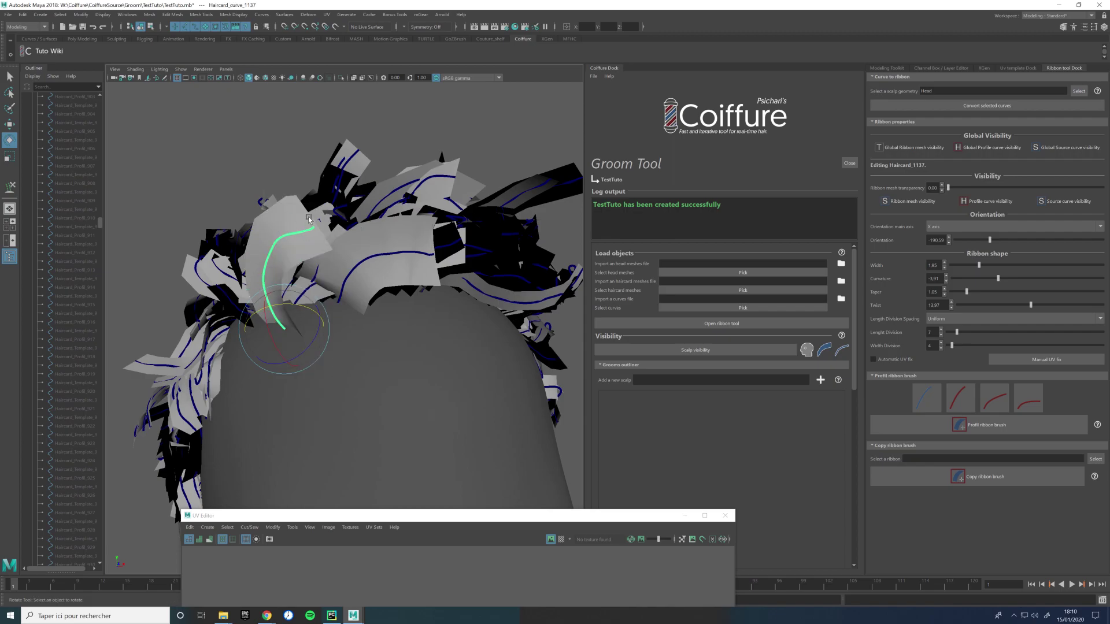
pyautogui.press('w')
pyautogui.moveTo(328, 236); pyautogui.dragTo(325, 189)
pyautogui.click(304, 232)
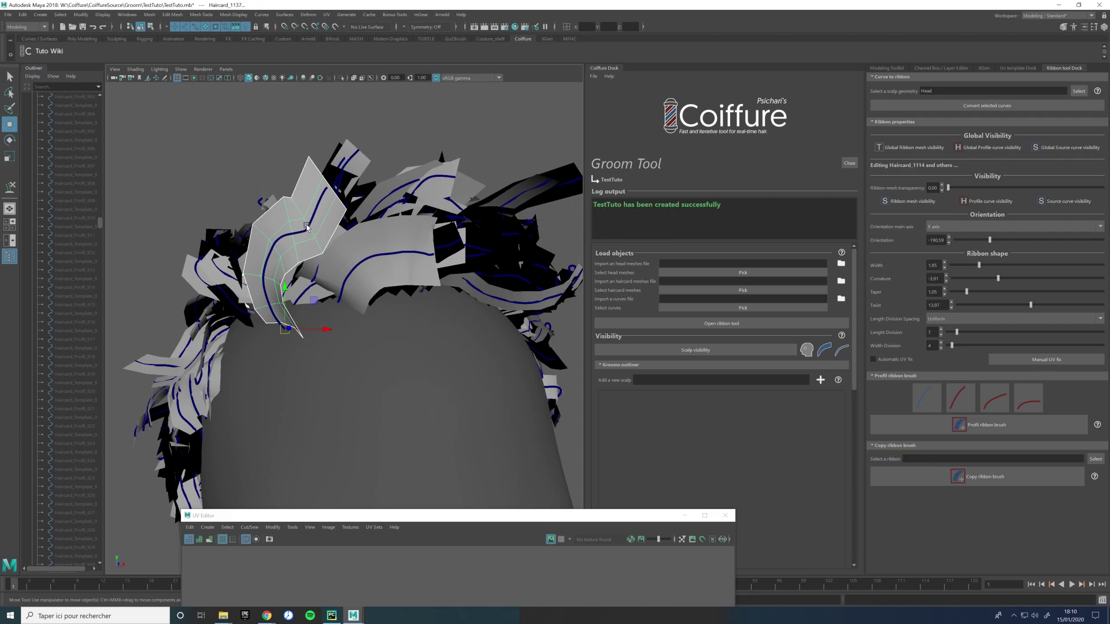
# Step: Shift the control vertices below the tip of Haircard_curve_1137 to soften the bend, and return to selecting the whole haircard
pyautogui.click(309, 226)
pyautogui.moveTo(308, 227); pyautogui.dragTo(293, 225, button='right')
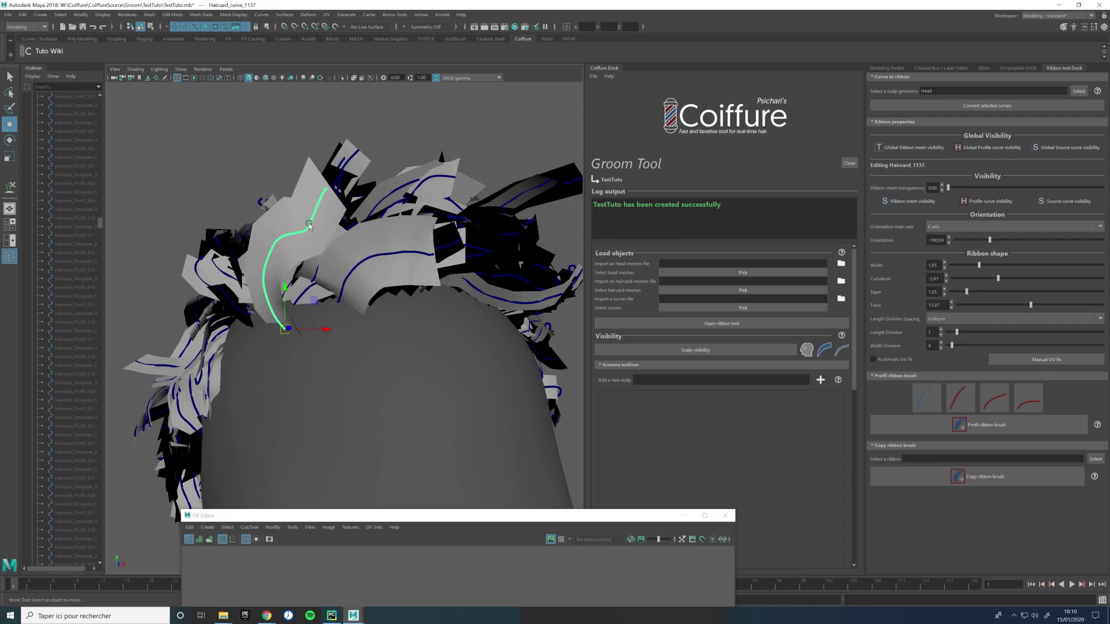
pyautogui.click(314, 212)
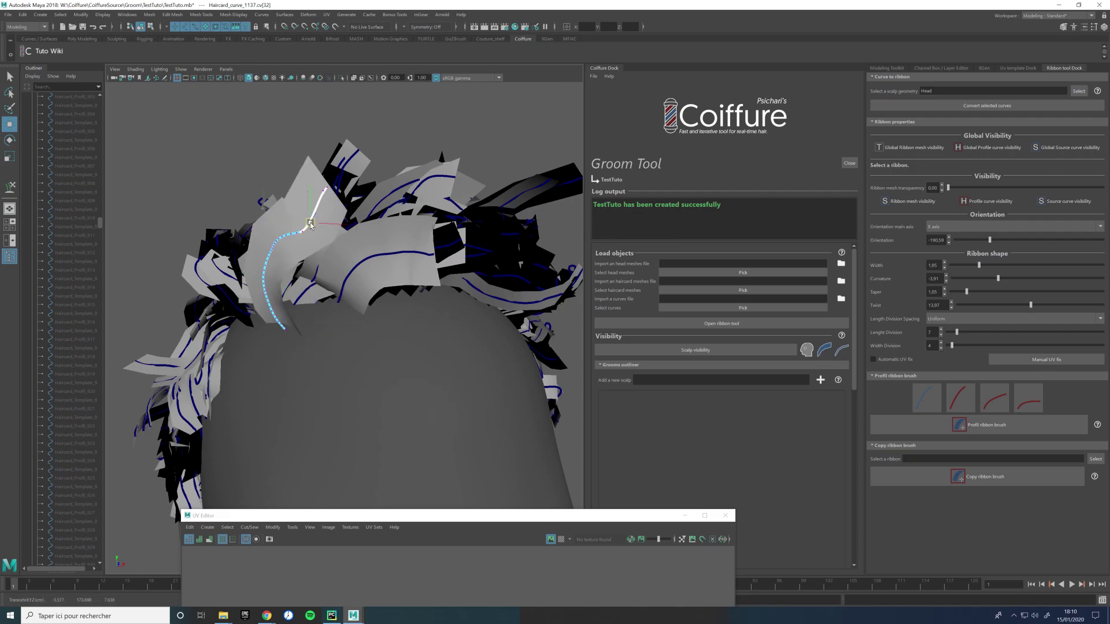
pyautogui.click(302, 231)
pyautogui.moveTo(303, 230); pyautogui.dragTo(310, 226)
pyautogui.keyDown('alt'); pyautogui.moveTo(306, 202); pyautogui.dragTo(333, 205); pyautogui.keyUp('alt')
pyautogui.moveTo(337, 207); pyautogui.dragTo(349, 162, button='right')
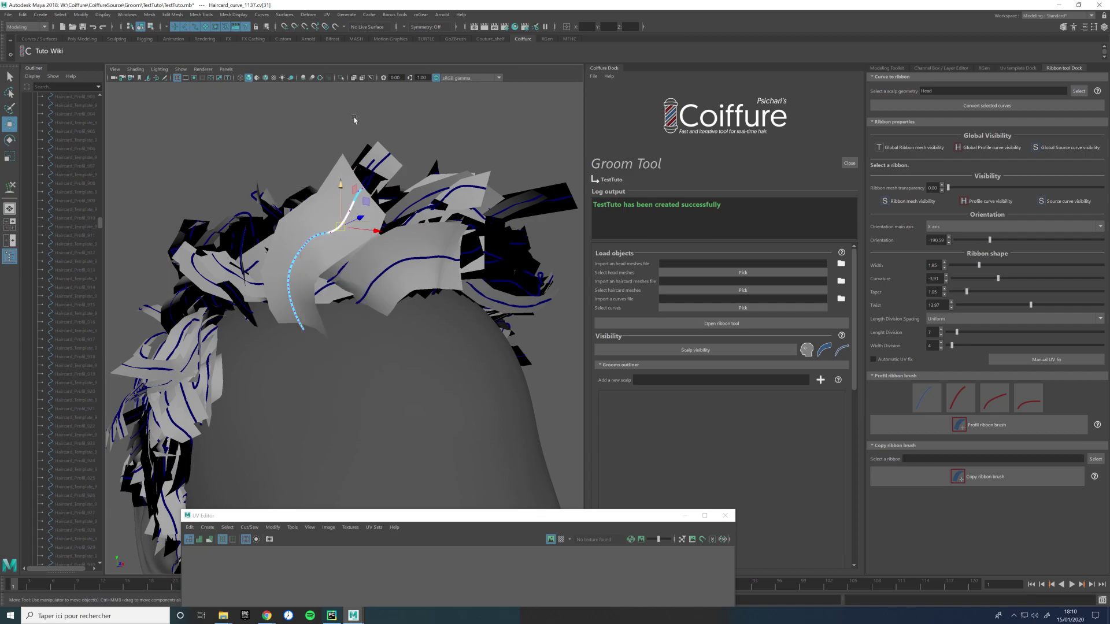
pyautogui.click(340, 180)
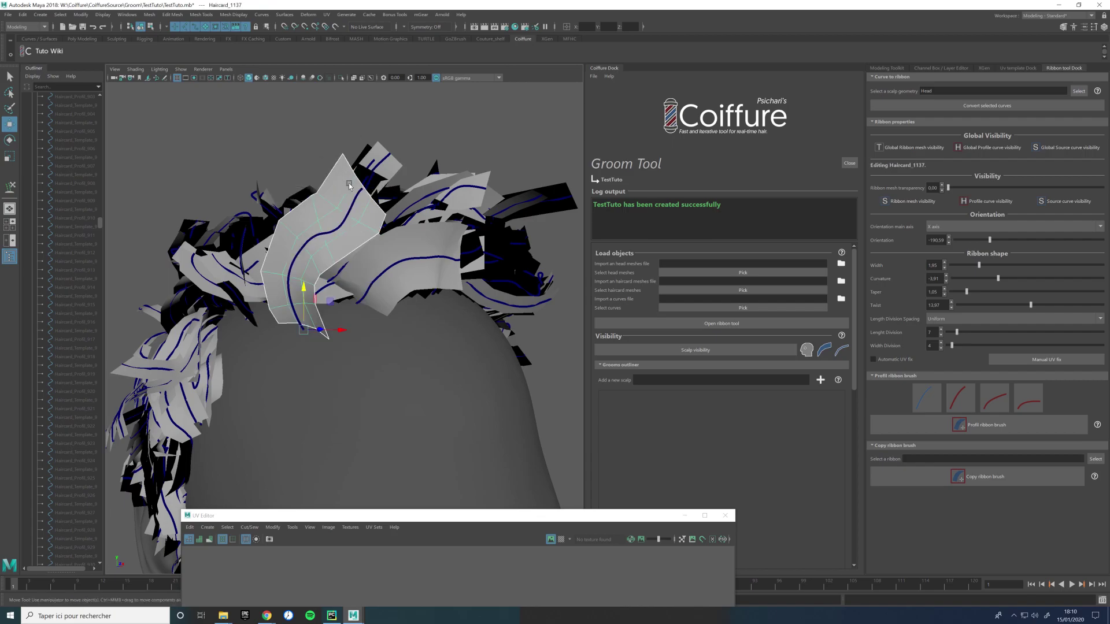
# Step: Activate the Profil ribbon brush with the first profile shape and paint a haircard from the temple
pyautogui.moveTo(375, 225)
pyautogui.keyDown('alt'); pyautogui.mouseDown()
pyautogui.moveTo(342, 220)
pyautogui.moveTo(387, 211)
pyautogui.mouseUp(); pyautogui.keyUp('alt')
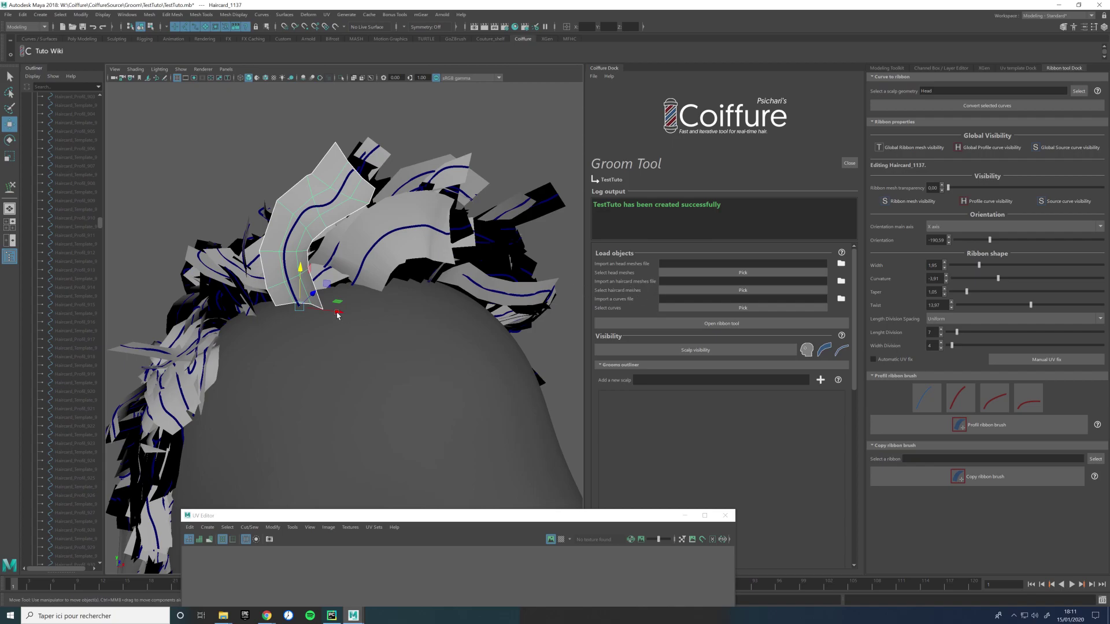
pyautogui.keyDown('alt'); pyautogui.moveTo(370, 250); pyautogui.dragTo(343, 289); pyautogui.keyUp('alt')
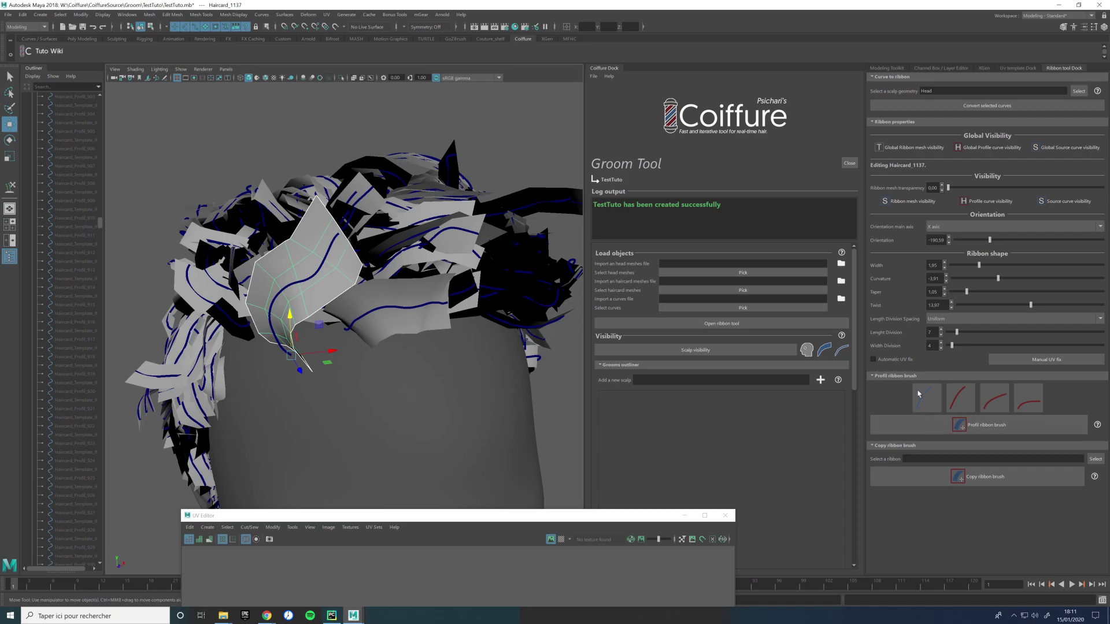
pyautogui.keyDown('alt'); pyautogui.moveTo(411, 252); pyautogui.dragTo(1058, 405); pyautogui.keyUp('alt')
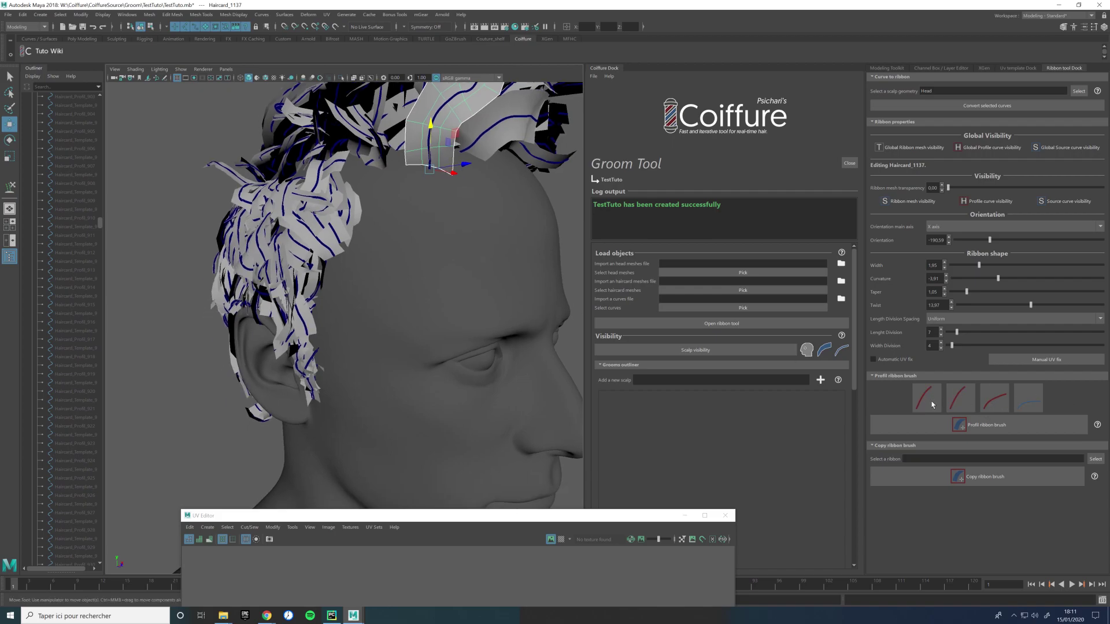
pyautogui.click(973, 429)
pyautogui.moveTo(389, 236)
pyautogui.mouseDown()
pyautogui.moveTo(368, 143)
pyautogui.moveTo(389, 119)
pyautogui.moveTo(367, 317)
pyautogui.moveTo(447, 372)
pyautogui.moveTo(364, 234)
pyautogui.moveTo(331, 226)
pyautogui.moveTo(369, 224)
pyautogui.moveTo(345, 236)
pyautogui.moveTo(387, 234)
pyautogui.moveTo(308, 284)
pyautogui.moveTo(315, 278)
pyautogui.moveTo(310, 305)
pyautogui.mouseUp()
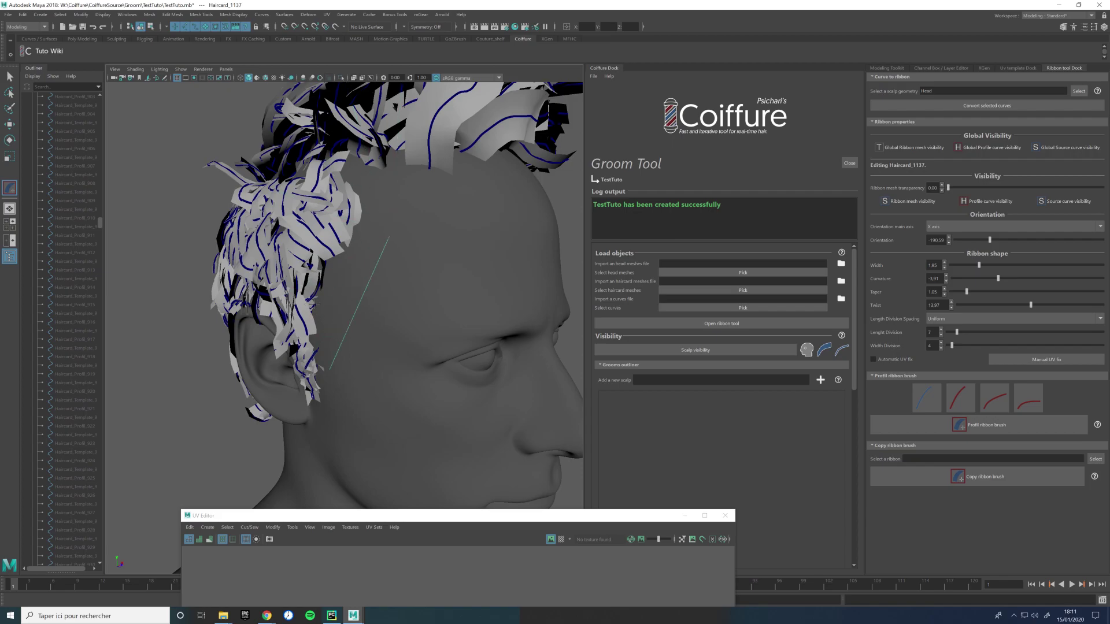
pyautogui.moveTo(390, 235)
pyautogui.mouseDown()
pyautogui.moveTo(346, 248)
pyautogui.moveTo(317, 331)
pyautogui.mouseUp()
pyautogui.moveTo(308, 289); pyautogui.dragTo(307, 289)
pyautogui.moveTo(389, 235); pyautogui.dragTo(406, 149)
pyautogui.moveTo(422, 242)
pyautogui.keyDown('alt'); pyautogui.mouseDown()
pyautogui.moveTo(456, 235)
pyautogui.moveTo(365, 263)
pyautogui.mouseUp(); pyautogui.keyUp('alt')
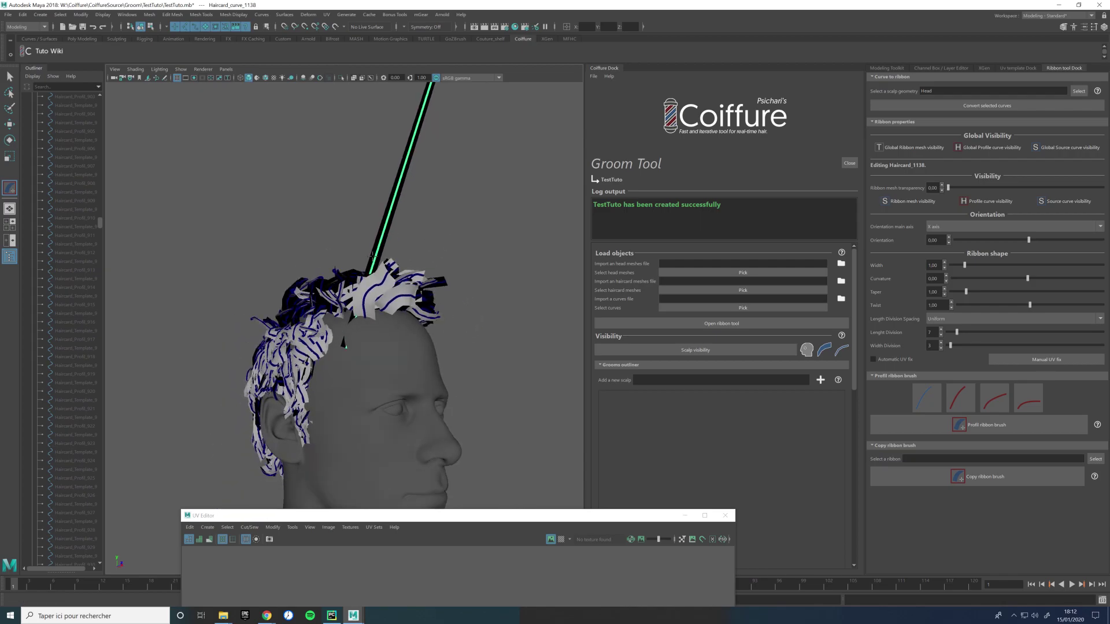
pyautogui.click(512, 364)
# Step: Switch the ribbon brush to the second profile shape and paint several haircards over the forehead and the side of the head
pyautogui.click(962, 396)
pyautogui.keyDown('alt'); pyautogui.moveTo(351, 347); pyautogui.dragTo(389, 354); pyautogui.keyUp('alt')
pyautogui.scroll(3, 389, 355)
pyautogui.moveTo(408, 309)
pyautogui.mouseDown()
pyautogui.moveTo(292, 274)
pyautogui.moveTo(462, 269)
pyautogui.moveTo(444, 276)
pyautogui.mouseUp()
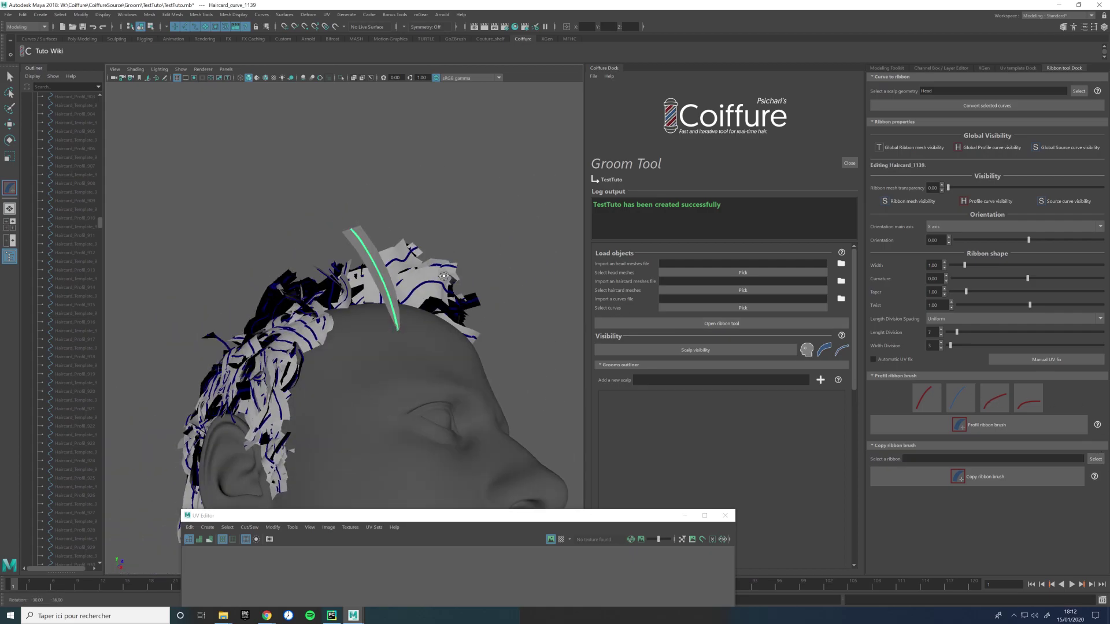
pyautogui.moveTo(379, 350)
pyautogui.mouseDown()
pyautogui.moveTo(330, 222)
pyautogui.moveTo(371, 335)
pyautogui.moveTo(384, 322)
pyautogui.moveTo(384, 349)
pyautogui.moveTo(256, 317)
pyautogui.moveTo(347, 370)
pyautogui.moveTo(317, 386)
pyautogui.moveTo(200, 325)
pyautogui.mouseUp()
pyautogui.moveTo(323, 381)
pyautogui.keyDown('alt'); pyautogui.mouseDown()
pyautogui.moveTo(374, 407)
pyautogui.moveTo(324, 288)
pyautogui.moveTo(377, 333)
pyautogui.mouseUp(); pyautogui.keyUp('alt')
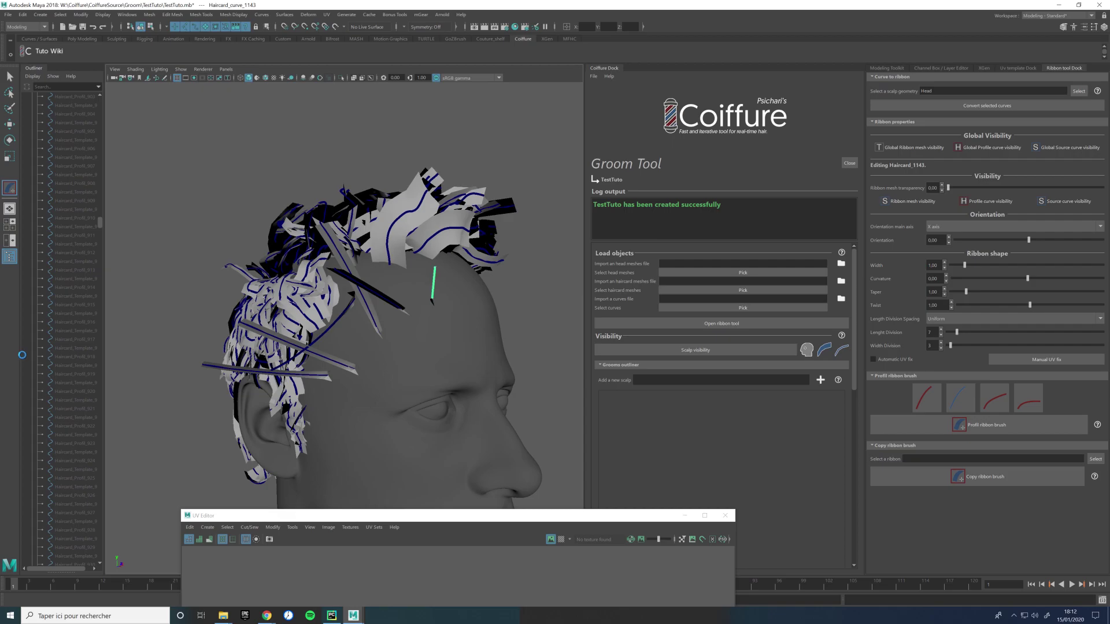
# Step: Paint more haircards from the forehead and around the nape, and switch the ribbon brush to the third profile shape
pyautogui.keyDown('alt'); pyautogui.moveTo(347, 289); pyautogui.dragTo(381, 272); pyautogui.keyUp('alt')
pyautogui.moveTo(573, 225)
pyautogui.mouseDown()
pyautogui.moveTo(420, 288)
pyautogui.moveTo(503, 297)
pyautogui.moveTo(406, 290)
pyautogui.mouseUp()
pyautogui.moveTo(406, 289)
pyautogui.keyDown('alt'); pyautogui.mouseDown(button='right')
pyautogui.moveTo(453, 250)
pyautogui.moveTo(439, 255)
pyautogui.mouseUp(button='right'); pyautogui.keyUp('alt')
pyautogui.moveTo(272, 266)
pyautogui.mouseDown()
pyautogui.moveTo(330, 347)
pyautogui.moveTo(346, 345)
pyautogui.moveTo(162, 416)
pyautogui.mouseUp()
pyautogui.click(995, 398)
pyautogui.moveTo(341, 351)
pyautogui.keyDown('alt'); pyautogui.mouseDown()
pyautogui.moveTo(324, 354)
pyautogui.moveTo(350, 354)
pyautogui.mouseUp(); pyautogui.keyUp('alt')
# Step: Select the stray brushed haircards around the nape and below the ear together and delete them
pyautogui.press('w')
pyautogui.keyDown('shift'); pyautogui.click(210, 436); pyautogui.keyUp('shift')
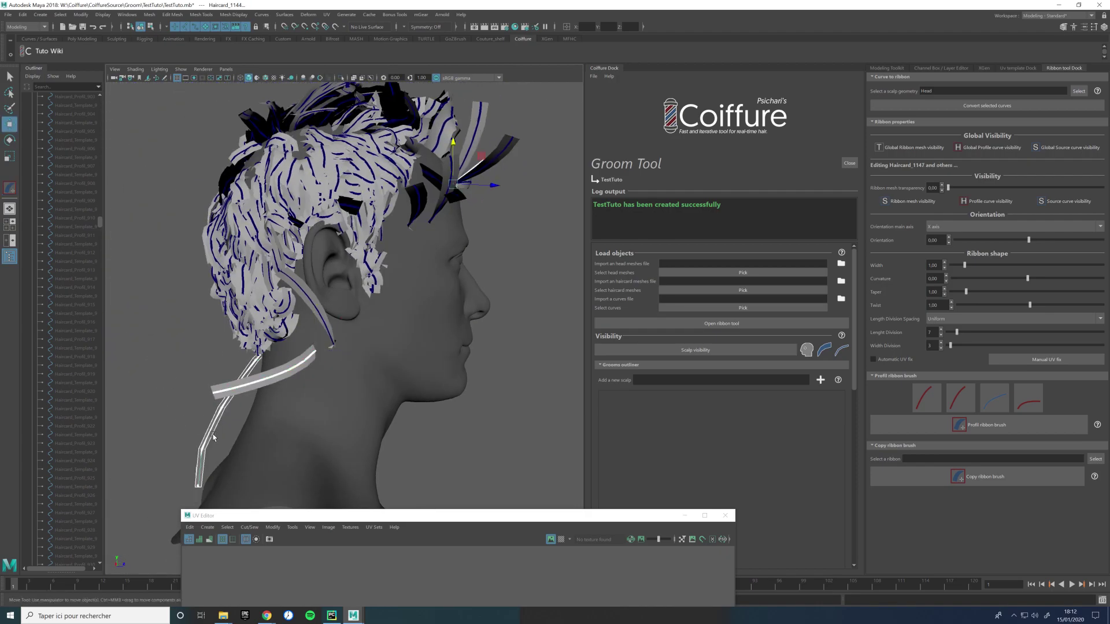
pyautogui.click(281, 372)
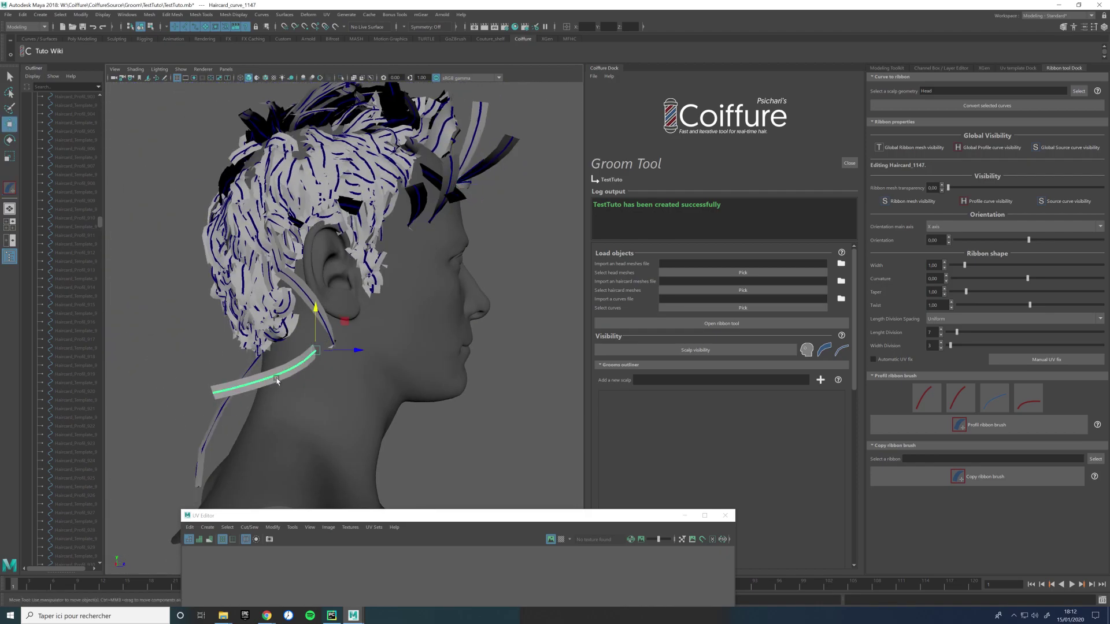
pyautogui.keyDown('shift'); pyautogui.click(220, 413); pyautogui.keyUp('shift')
pyautogui.keyDown('shift'); pyautogui.click(322, 321); pyautogui.keyUp('shift')
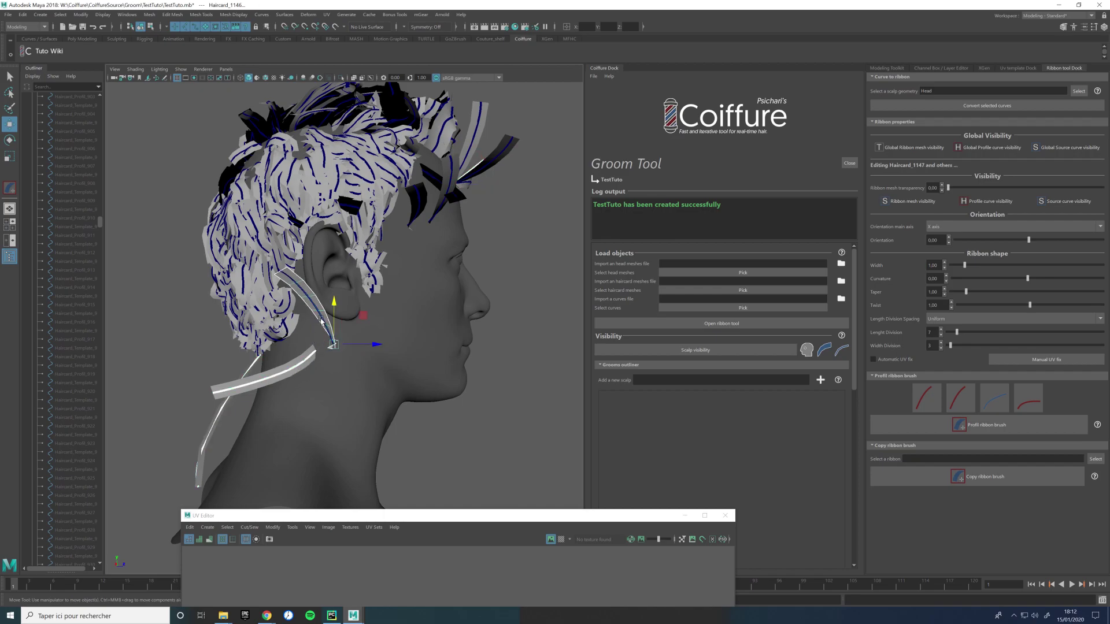
pyautogui.click(322, 316)
pyautogui.click(318, 298)
pyautogui.keyDown('alt'); pyautogui.moveTo(321, 298); pyautogui.dragTo(313, 351); pyautogui.keyUp('alt')
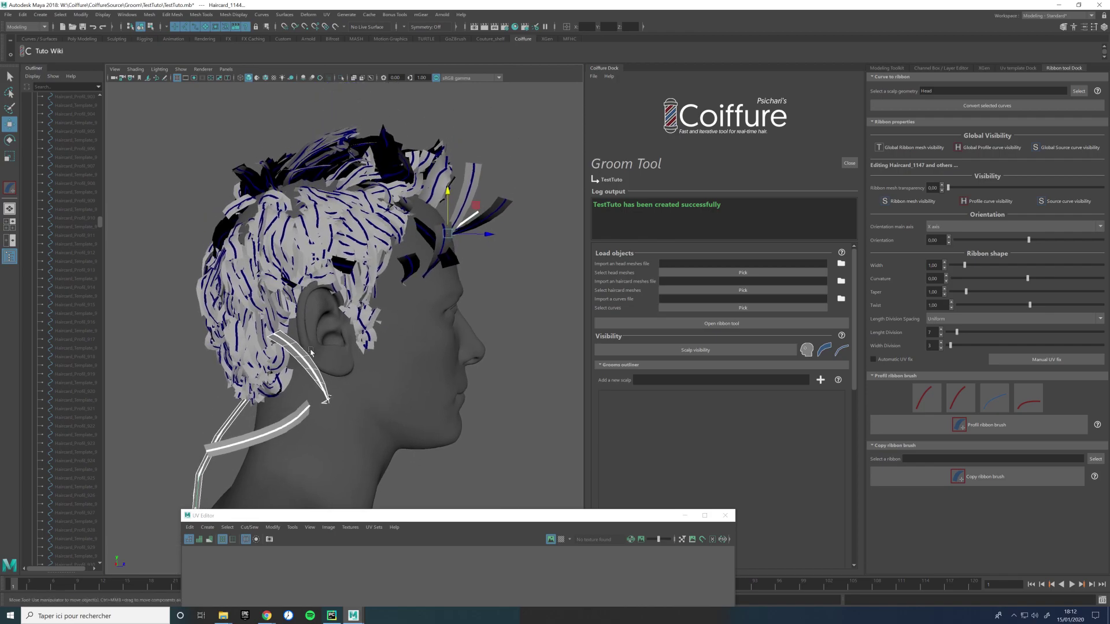
pyautogui.click(305, 360)
pyautogui.keyDown('shift'); pyautogui.click(265, 423); pyautogui.keyUp('shift')
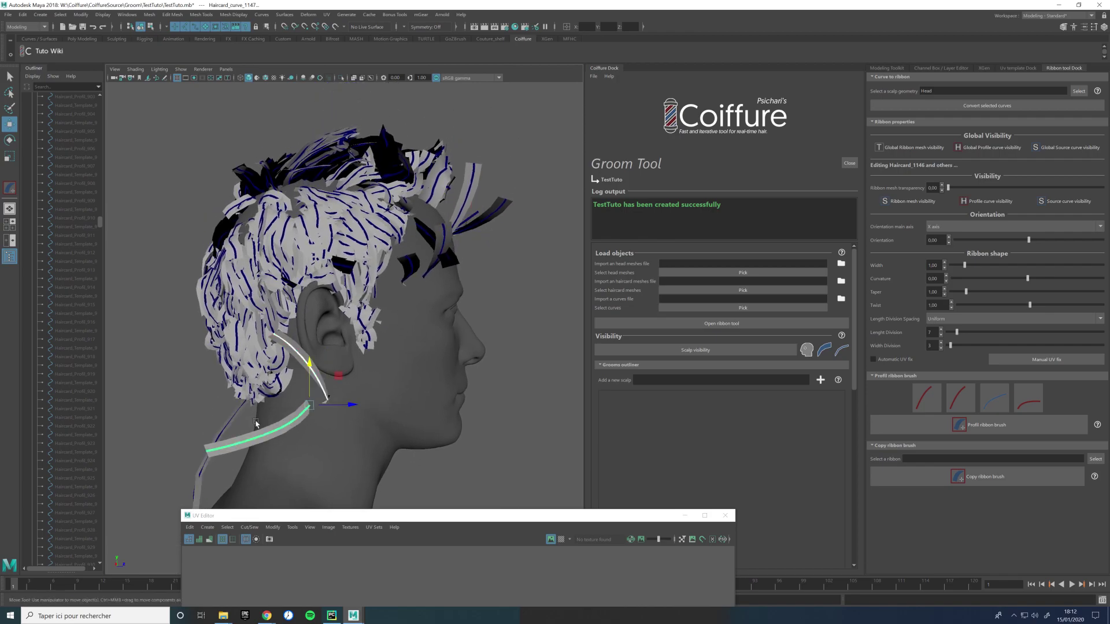
pyautogui.click(230, 421)
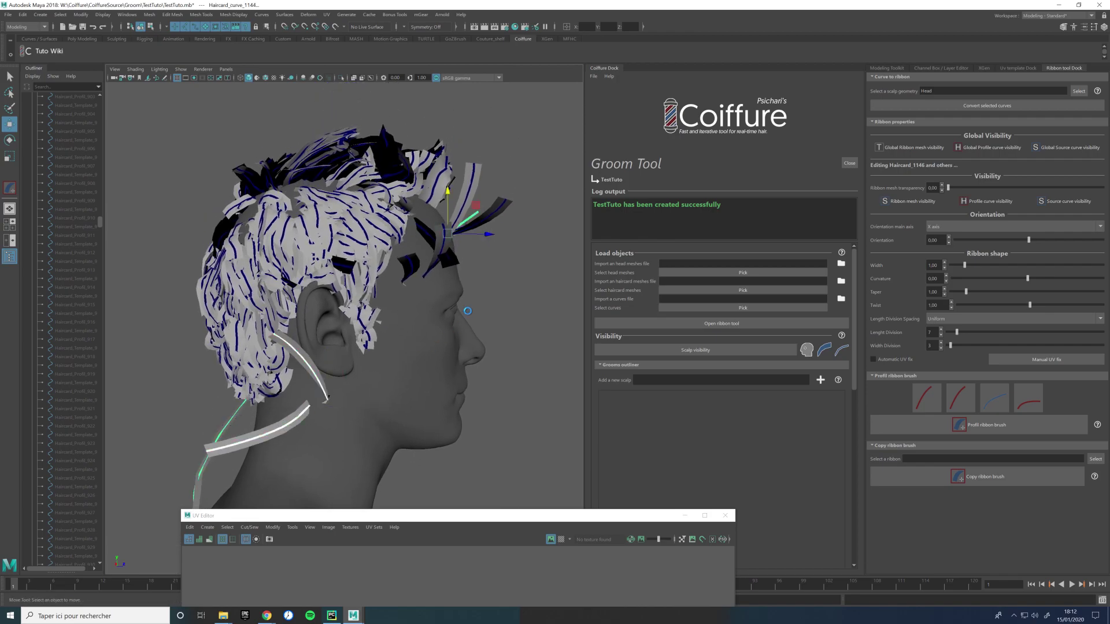
pyautogui.click(457, 283)
# Step: Select the stray brushed haircards crossing in front of the forehead together and delete them
pyautogui.keyDown('alt'); pyautogui.moveTo(449, 247); pyautogui.dragTo(480, 249); pyautogui.keyUp('alt')
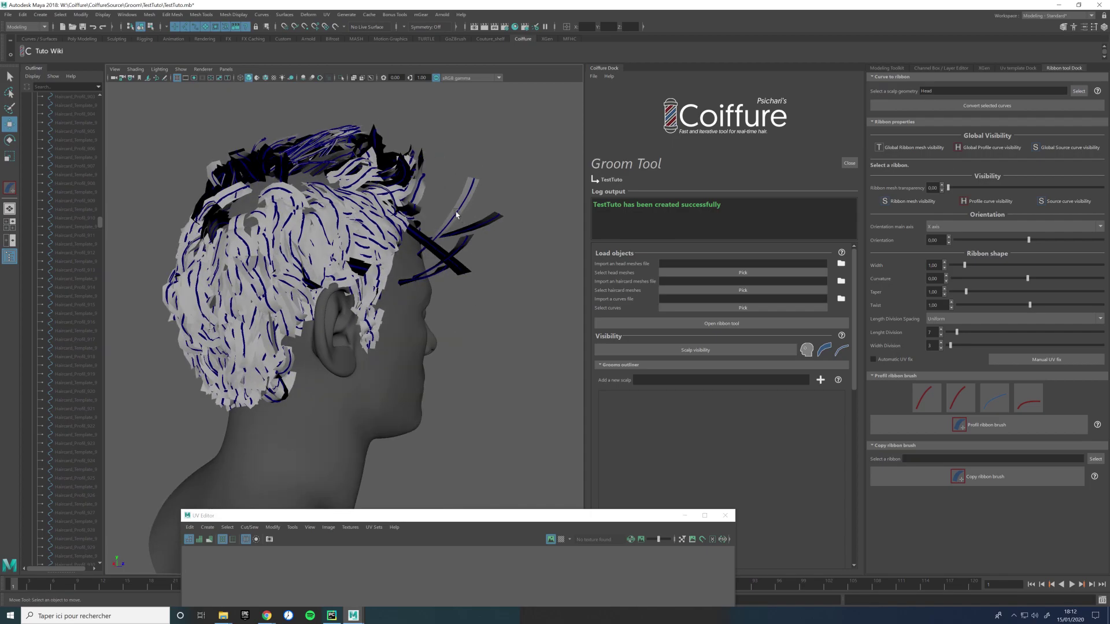
pyautogui.click(456, 213)
pyautogui.keyDown('shift'); pyautogui.click(460, 249); pyautogui.keyUp('shift')
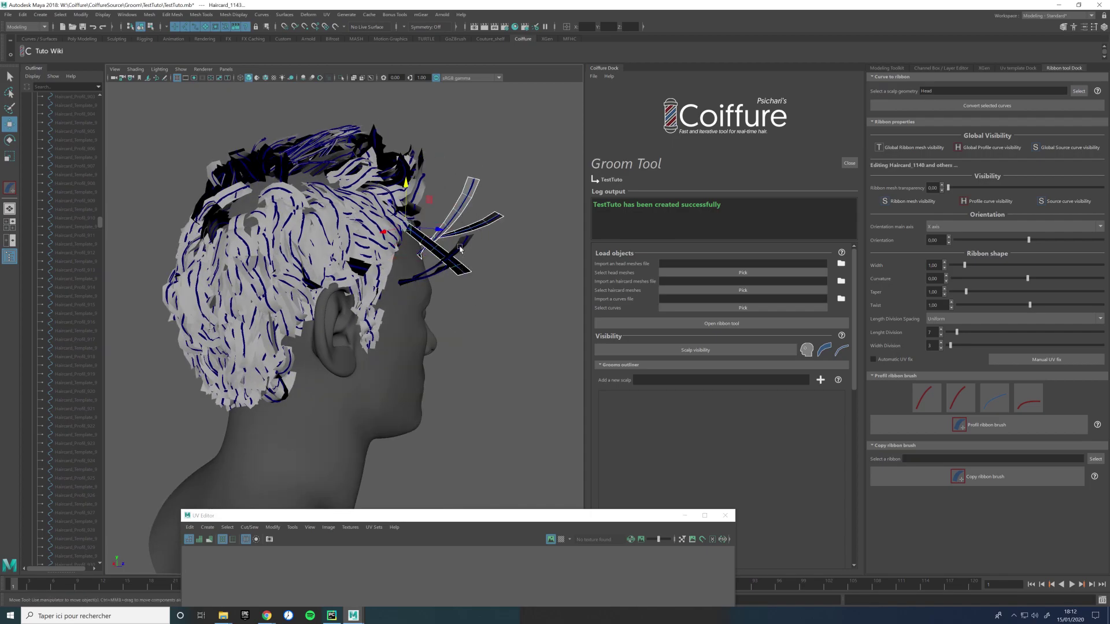
pyautogui.keyDown('shift'); pyautogui.click(440, 274); pyautogui.keyUp('shift')
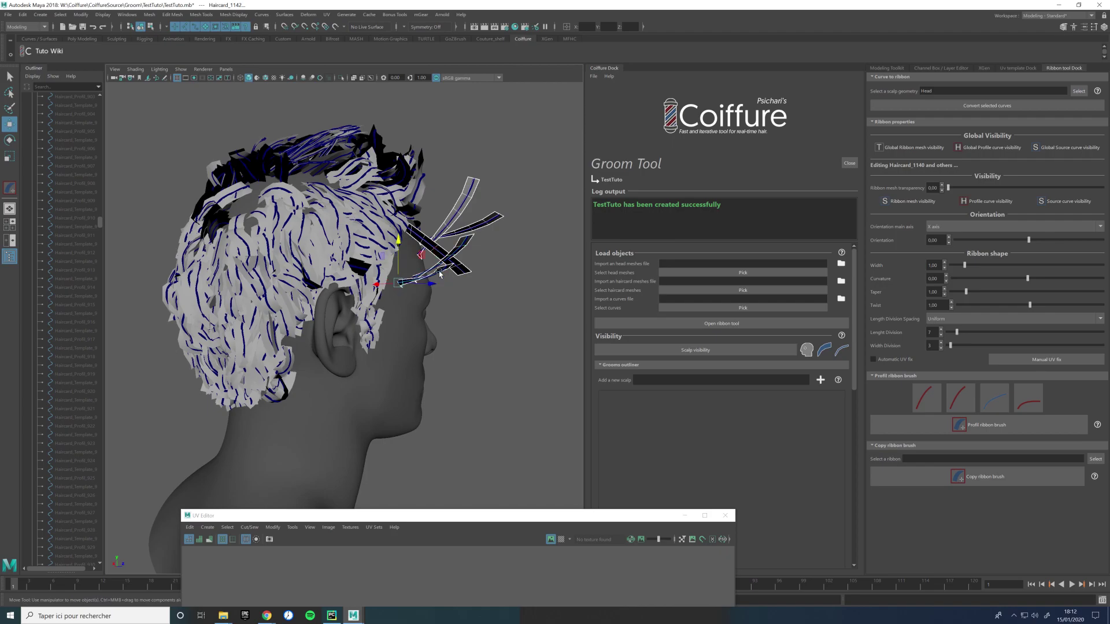
pyautogui.click(520, 247)
pyautogui.keyDown('alt'); pyautogui.moveTo(520, 248); pyautogui.dragTo(422, 186); pyautogui.keyUp('alt')
pyautogui.click(422, 178)
pyautogui.click(509, 205)
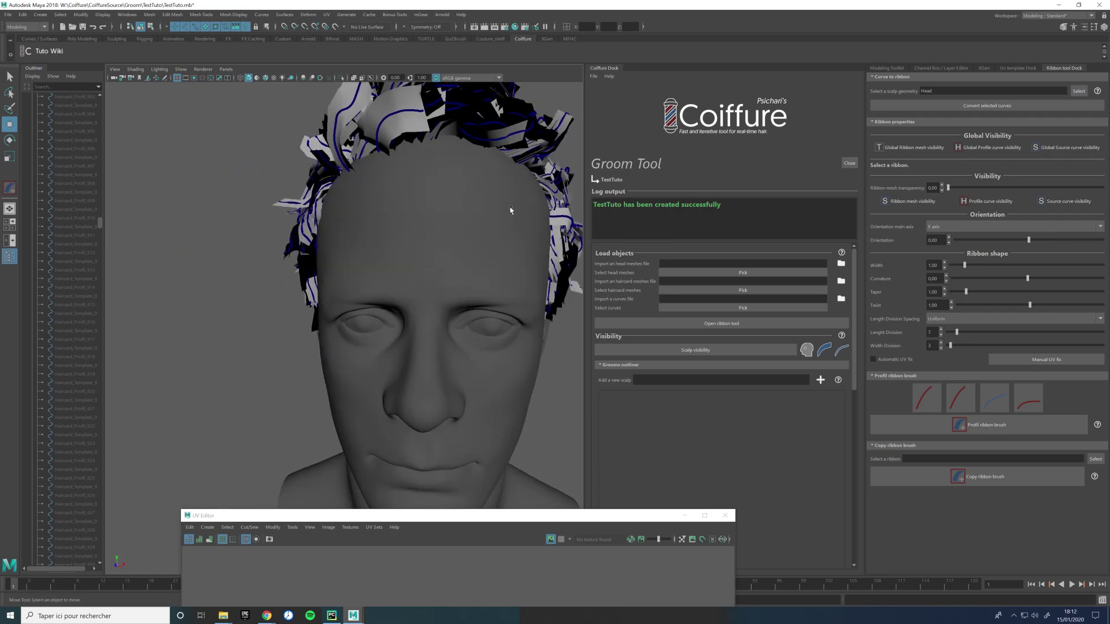
# Step: Load a haircard from the side of the hair above the ear as the Copy ribbon brush's source and activate that brush
pyautogui.keyDown('alt'); pyautogui.moveTo(530, 252); pyautogui.dragTo(341, 255); pyautogui.keyUp('alt')
pyautogui.click(363, 261)
pyautogui.click(1094, 460)
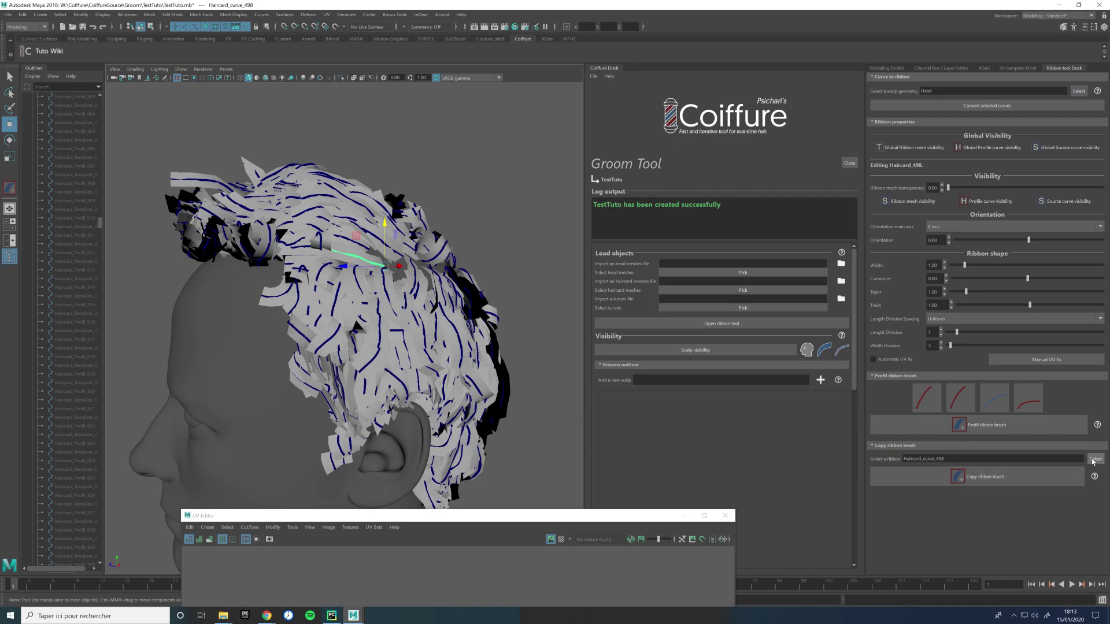
pyautogui.moveTo(520, 324)
pyautogui.keyDown('alt'); pyautogui.mouseDown()
pyautogui.moveTo(438, 317)
pyautogui.moveTo(407, 335)
pyautogui.moveTo(370, 324)
pyautogui.mouseUp(); pyautogui.keyUp('alt')
pyautogui.click(985, 477)
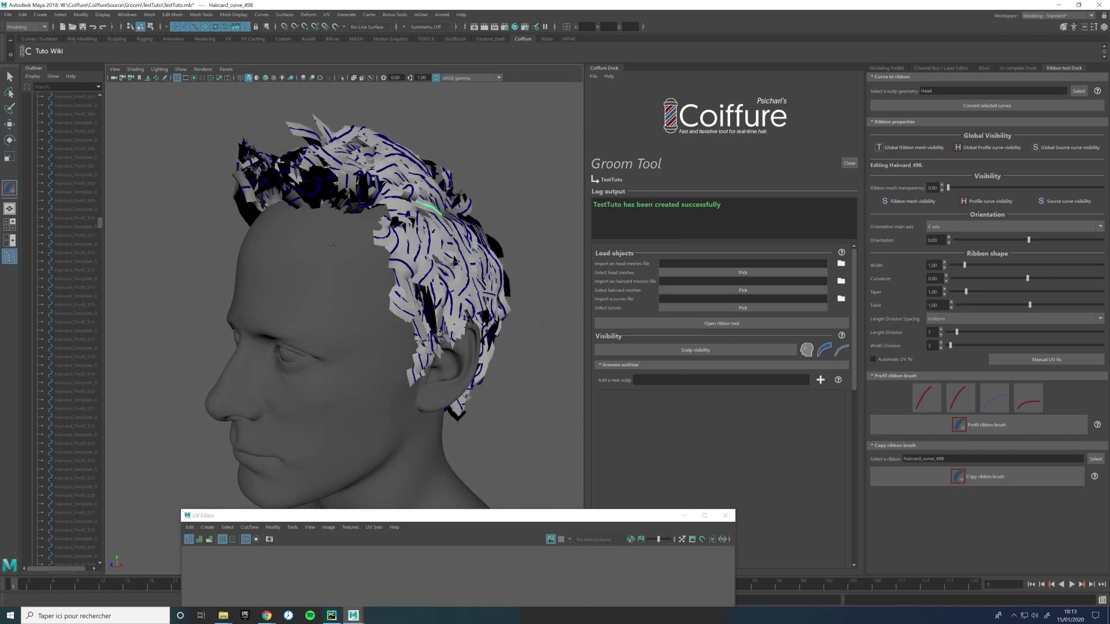
# Step: Paint four copies of the source haircard one below another across the side of the forehead and the temple
pyautogui.moveTo(305, 266); pyautogui.dragTo(355, 237)
pyautogui.moveTo(320, 311); pyautogui.dragTo(371, 280)
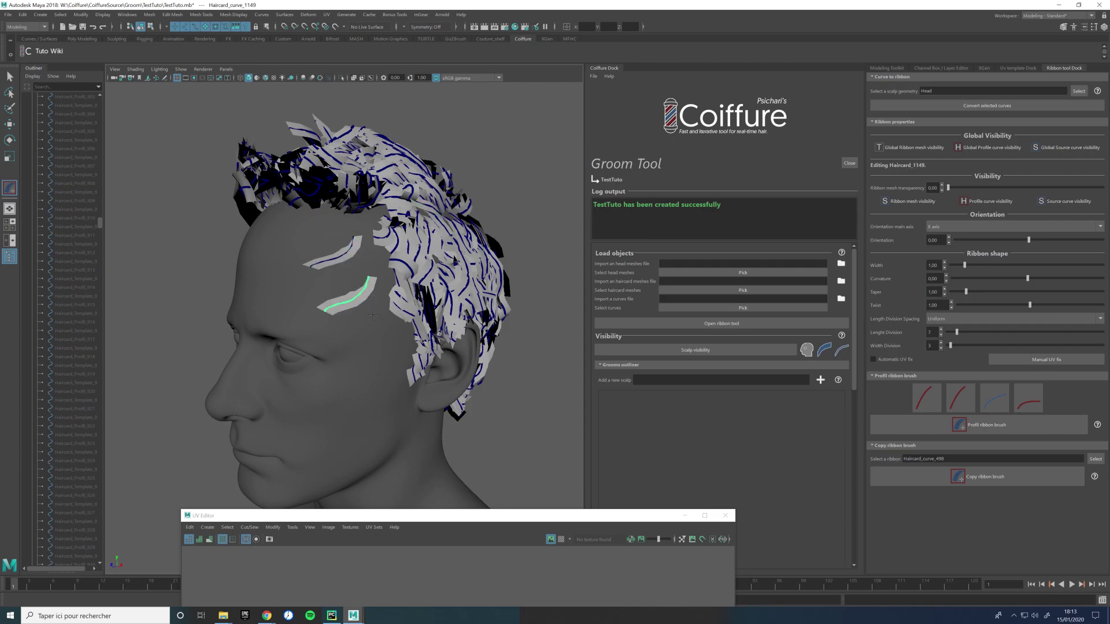
pyautogui.moveTo(331, 349); pyautogui.dragTo(381, 318)
pyautogui.moveTo(346, 372)
pyautogui.mouseDown()
pyautogui.moveTo(393, 341)
pyautogui.moveTo(393, 296)
pyautogui.moveTo(350, 250)
pyautogui.mouseUp()
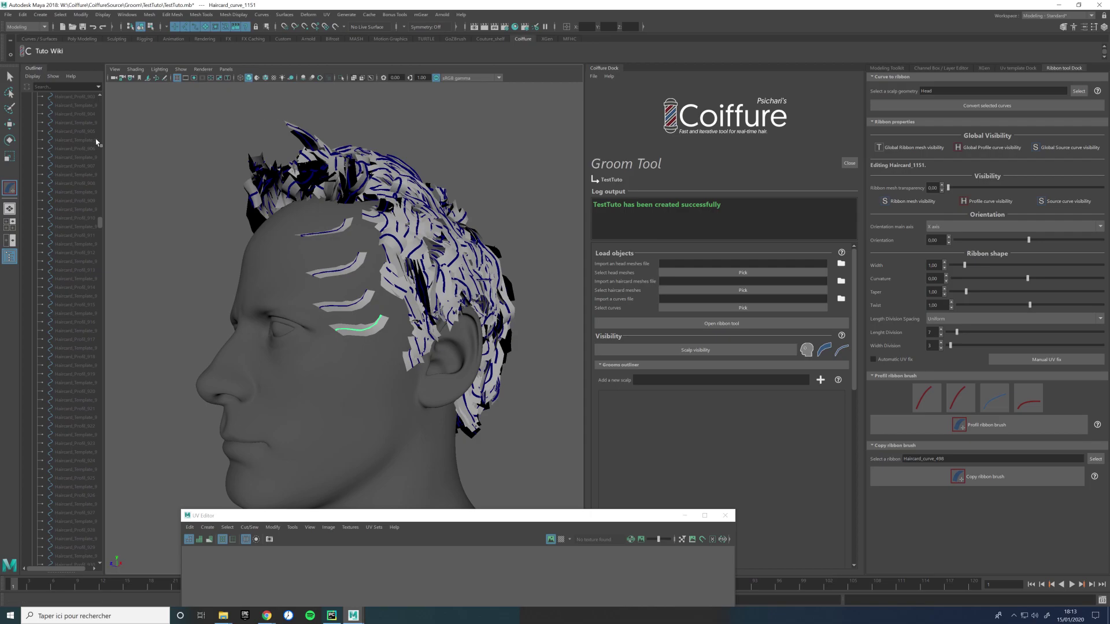
# Step: Select the four copied haircards on the forehead and temple together, delete them, and close the UV Editor
pyautogui.press('w')
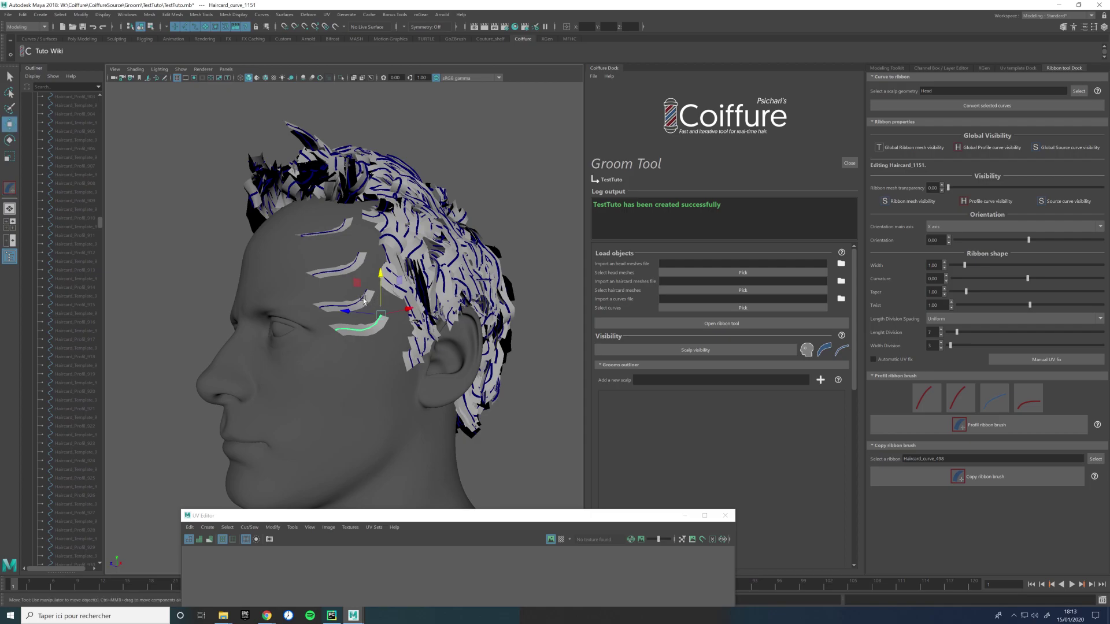
pyautogui.keyDown('alt'); pyautogui.moveTo(380, 298); pyautogui.dragTo(379, 290); pyautogui.keyUp('alt')
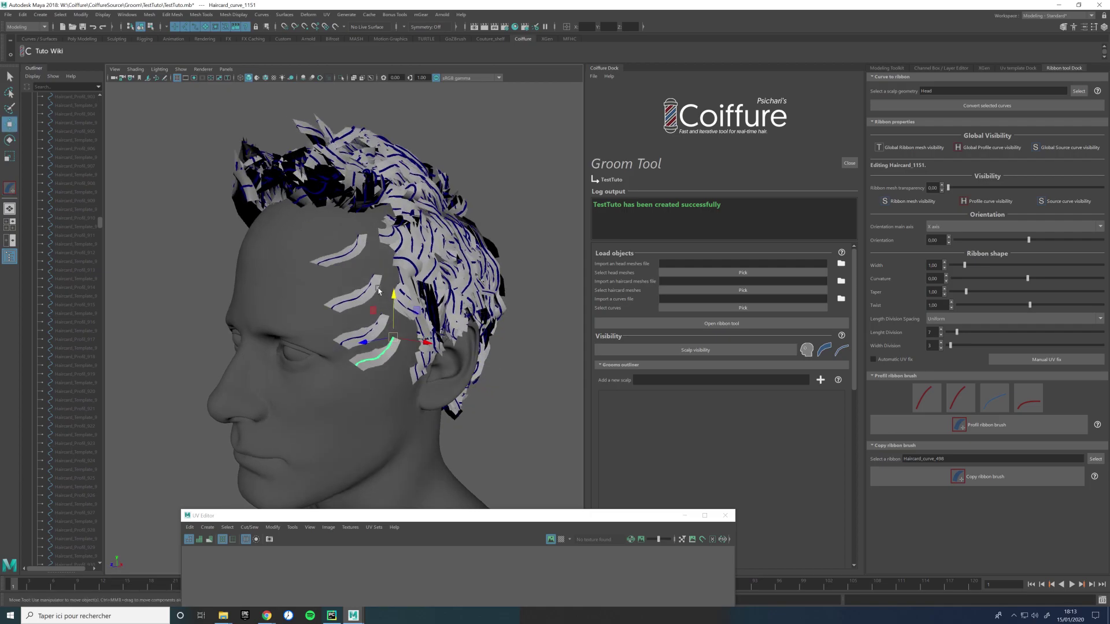
pyautogui.click(350, 250)
pyautogui.keyDown('shift'); pyautogui.click(364, 295); pyautogui.keyUp('shift')
pyautogui.keyDown('shift'); pyautogui.click(367, 335); pyautogui.keyUp('shift')
pyautogui.keyDown('shift'); pyautogui.click(378, 358); pyautogui.keyUp('shift')
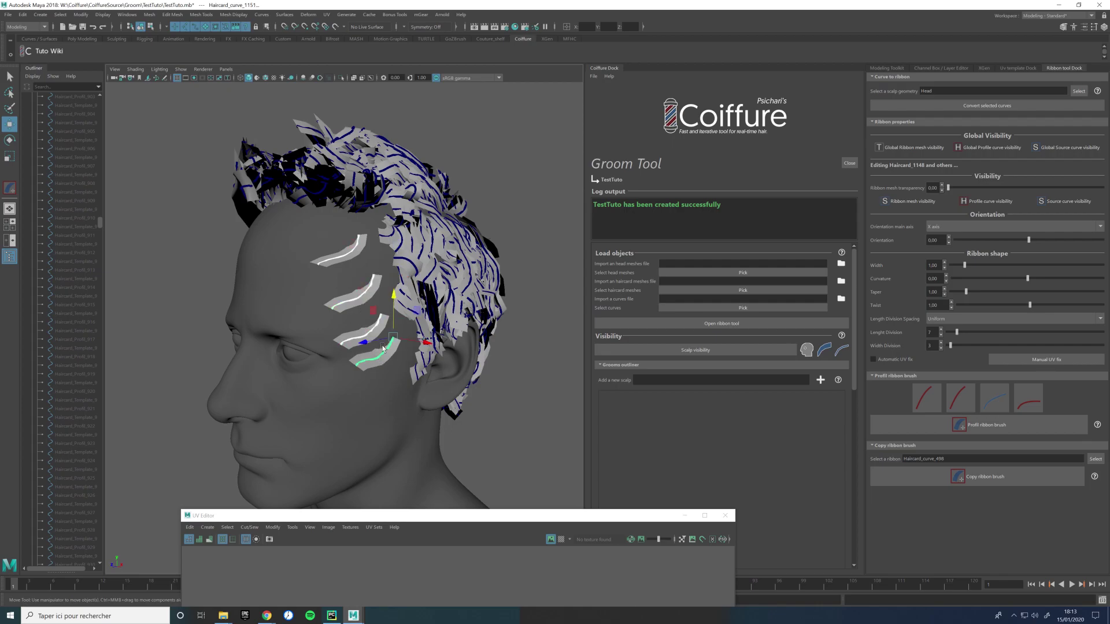
pyautogui.press('Delete')
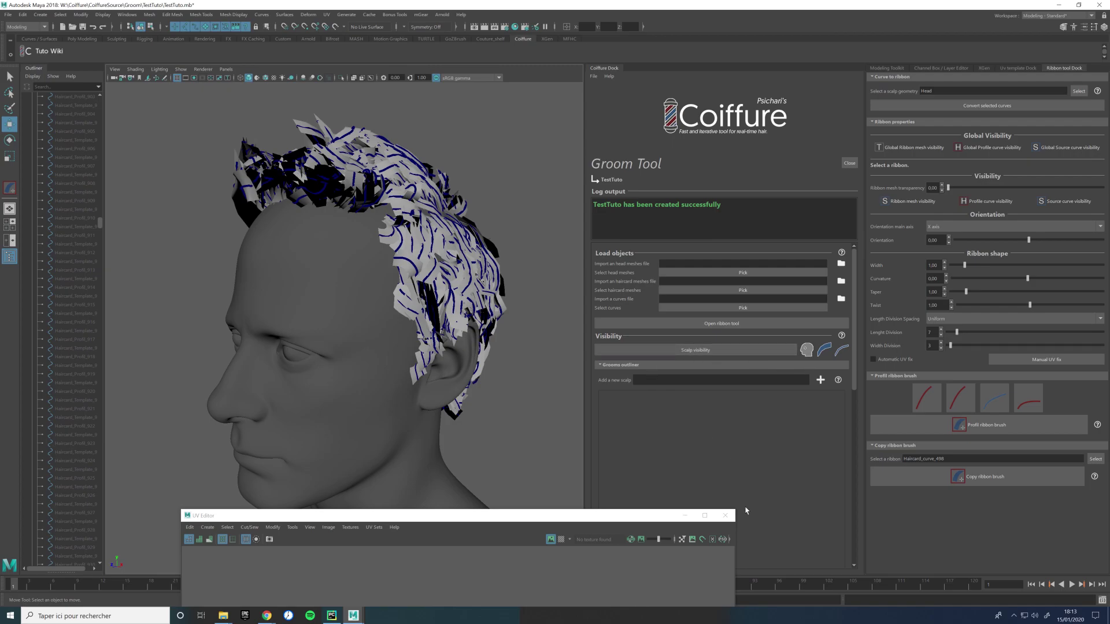
pyautogui.click(725, 515)
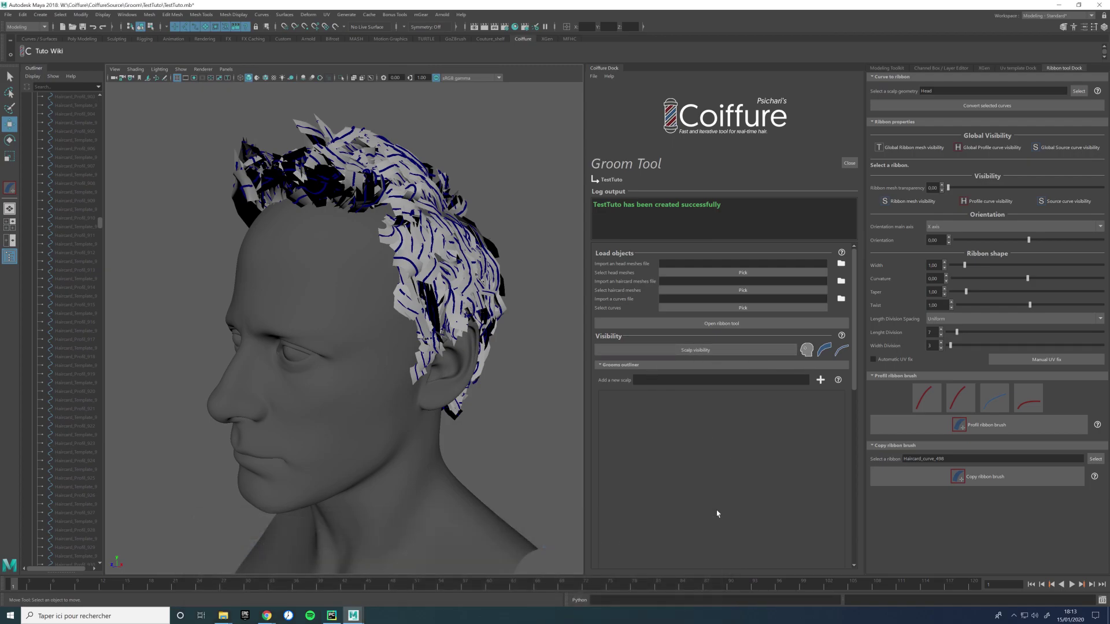
# Step: Add two new scalps named Hair and Beard to the groom
pyautogui.keyDown('alt'); pyautogui.moveTo(465, 295); pyautogui.dragTo(392, 207); pyautogui.keyUp('alt')
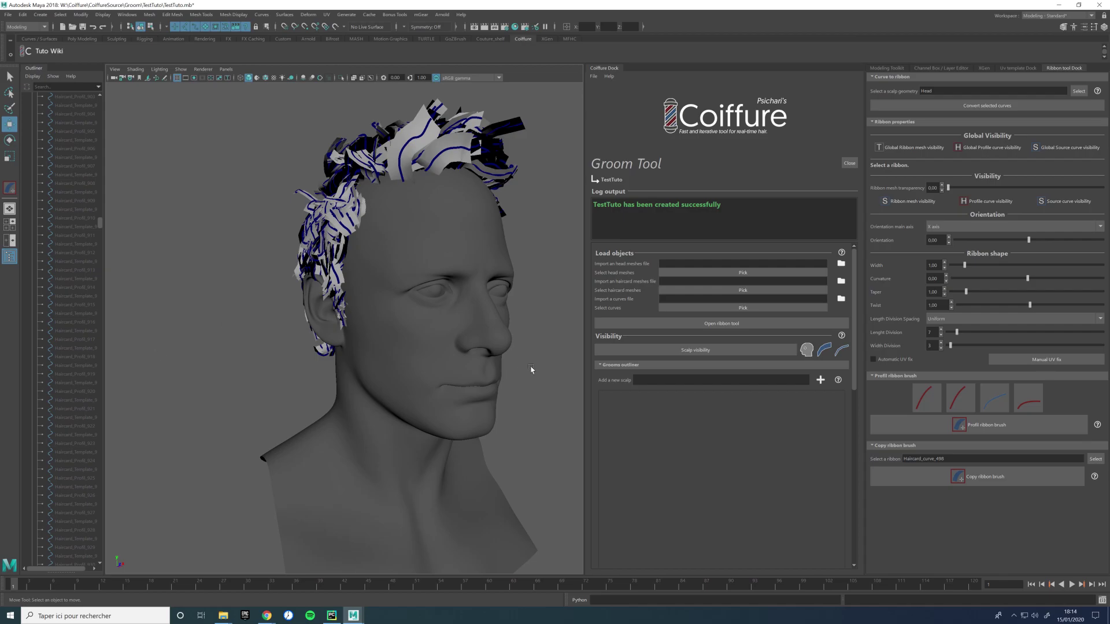
pyautogui.click(634, 380)
pyautogui.scroll(-2, 677, 390)
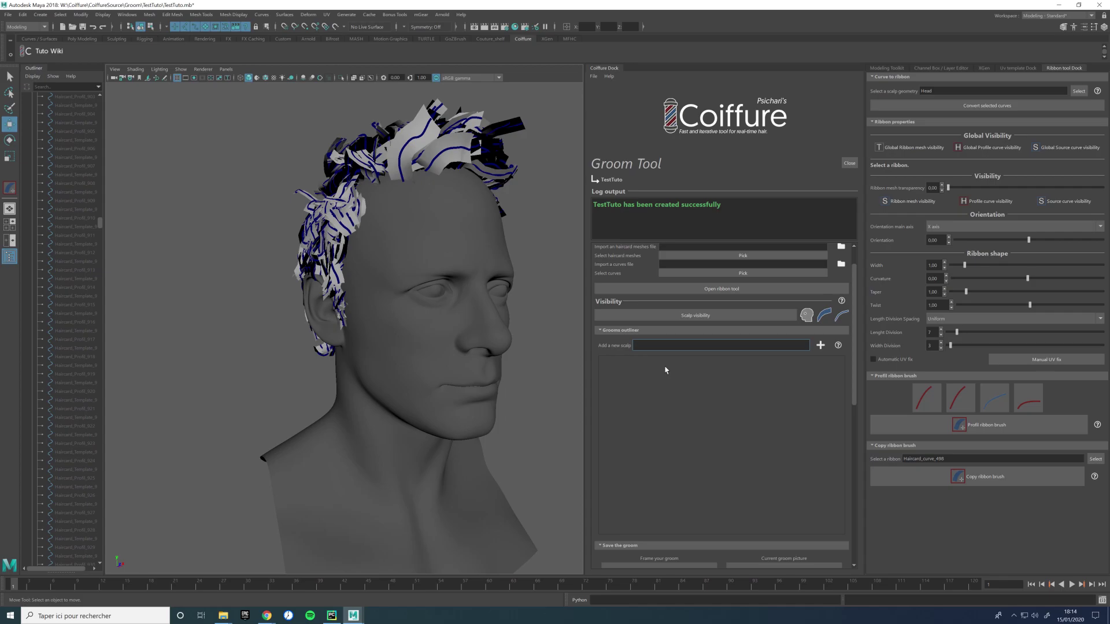
pyautogui.write('Hair')
pyautogui.click(820, 345)
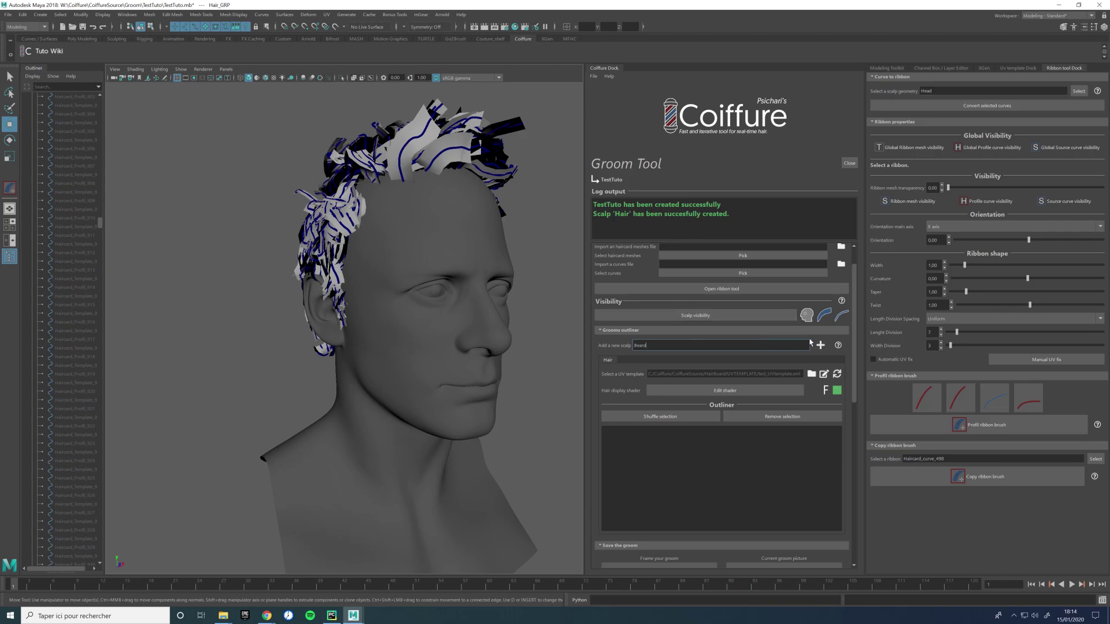
pyautogui.click(820, 345)
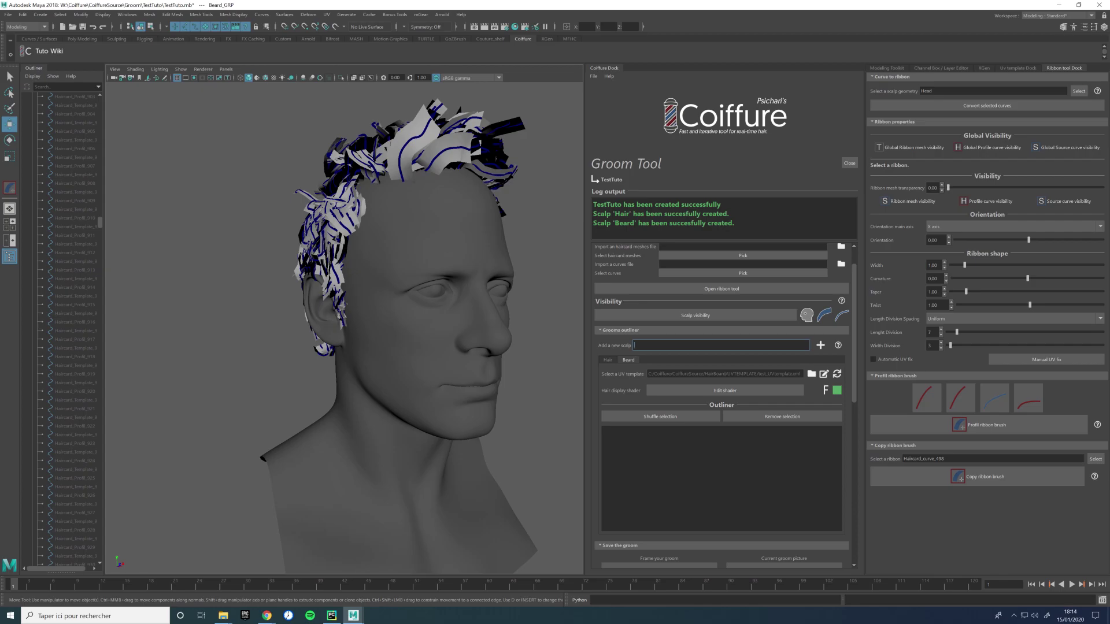
# Step: Load TestTexture1_UVtemplate.xml as the Hair scalp's UV template and open it in the UV editor
pyautogui.click(605, 362)
pyautogui.click(812, 374)
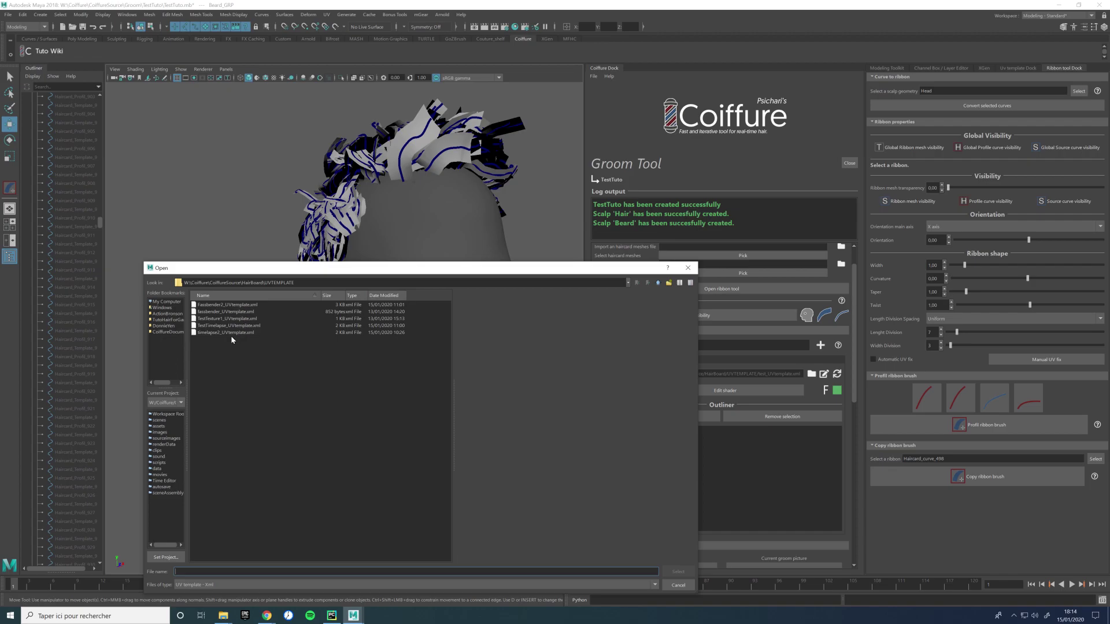
pyautogui.click(230, 319)
pyautogui.click(229, 305)
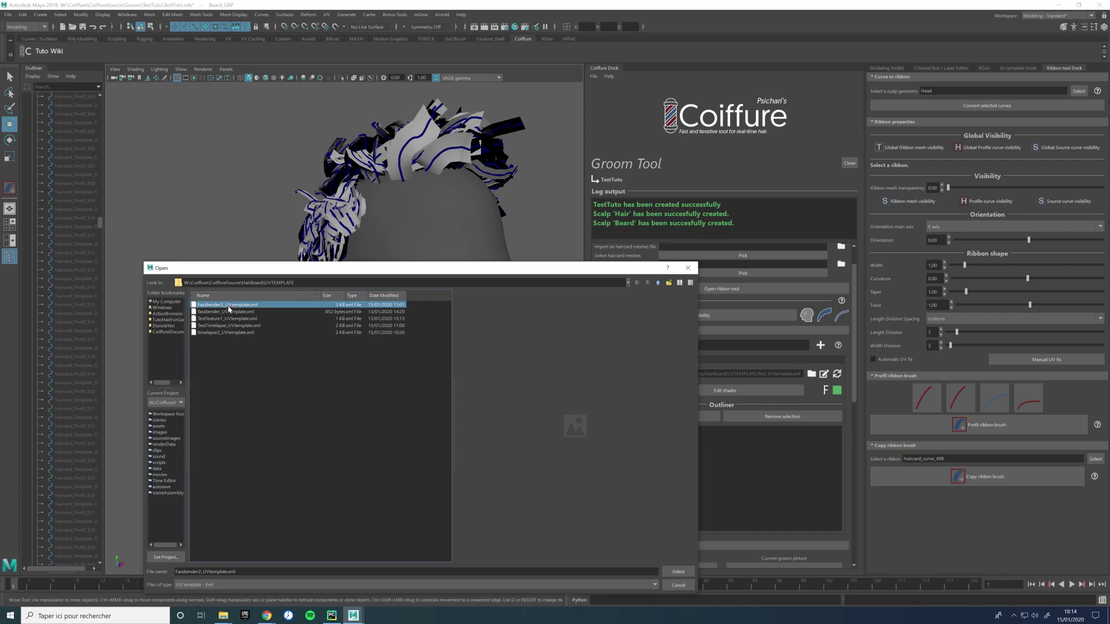
pyautogui.doubleClick(225, 319)
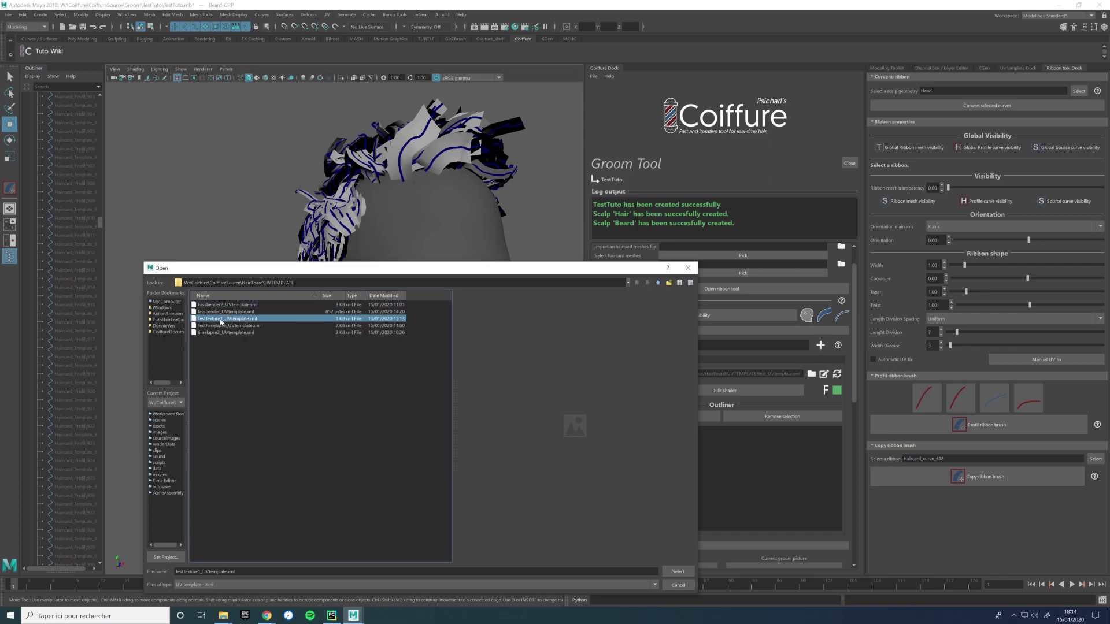
pyautogui.click(827, 376)
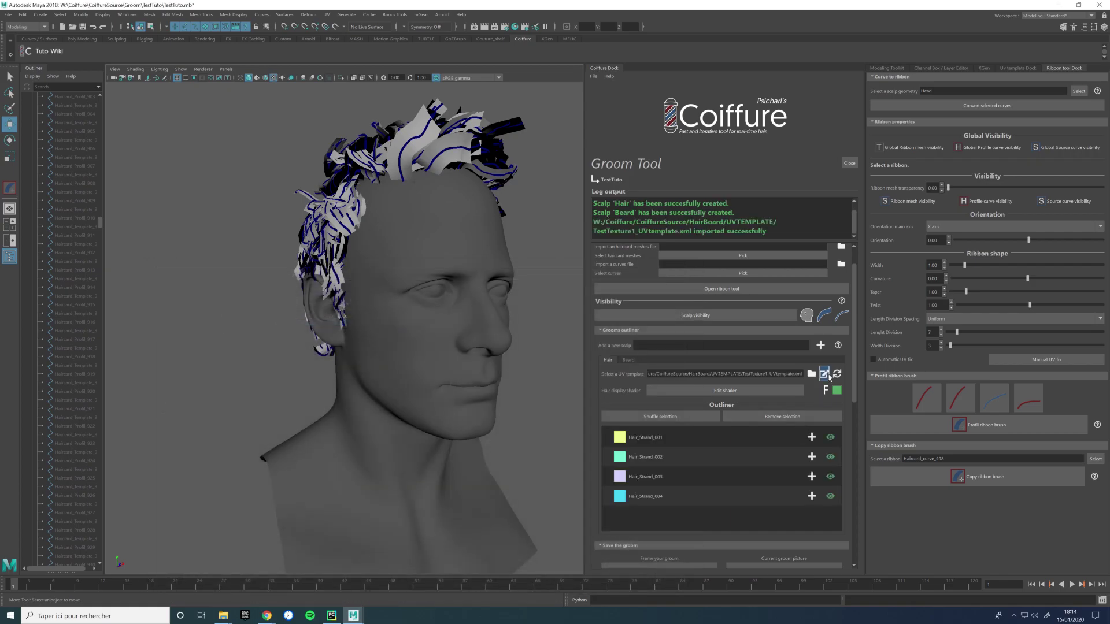
# Step: Switch the Hair scalp's UV template to Fassbender2_UVtemplate.xml and back to TestTexture1_UVtemplate.xml, opening each in the UV editor
pyautogui.click(701, 373)
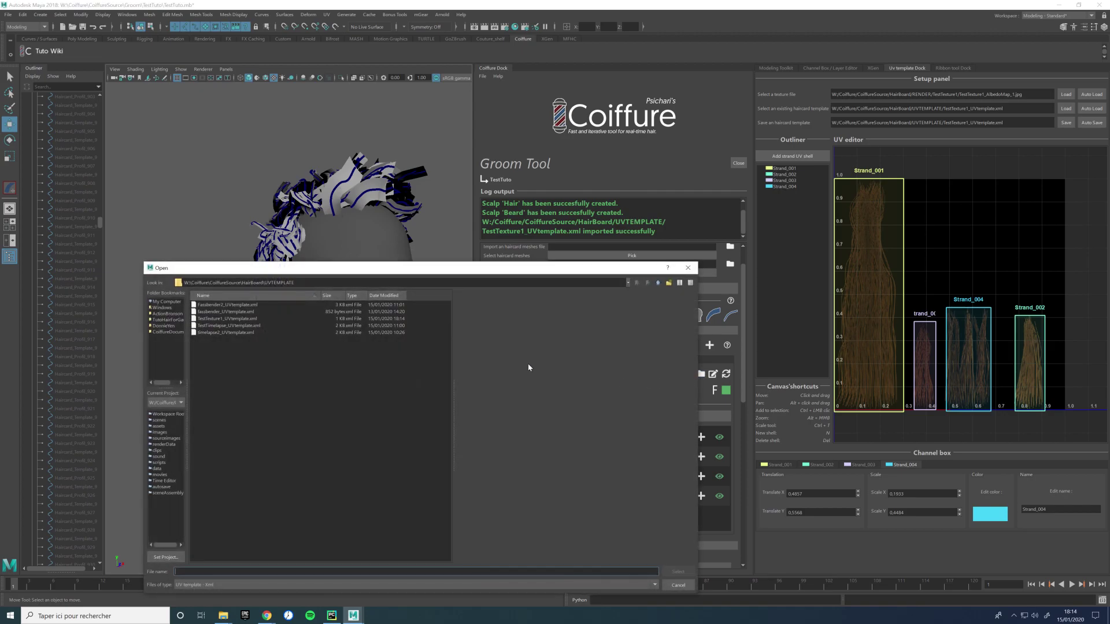
pyautogui.doubleClick(234, 305)
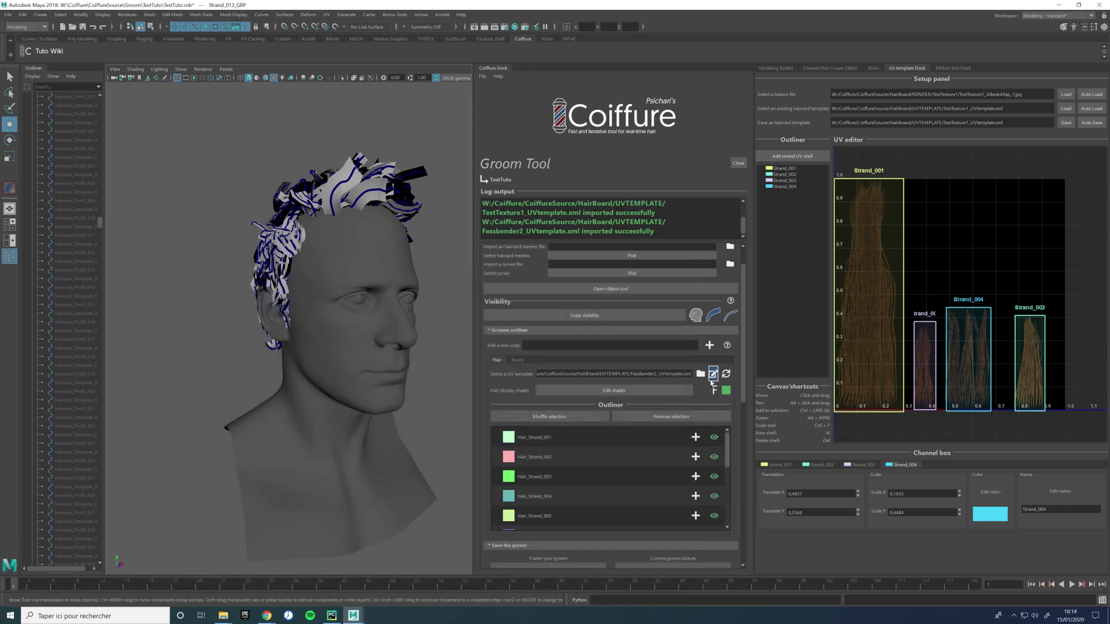
pyautogui.click(701, 374)
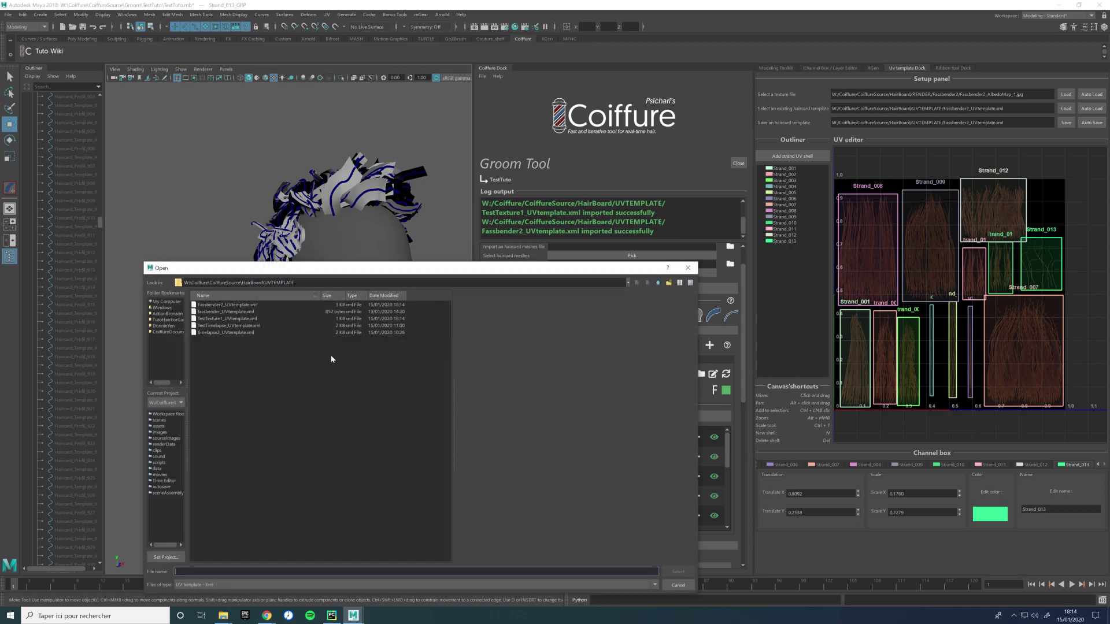
pyautogui.doubleClick(213, 319)
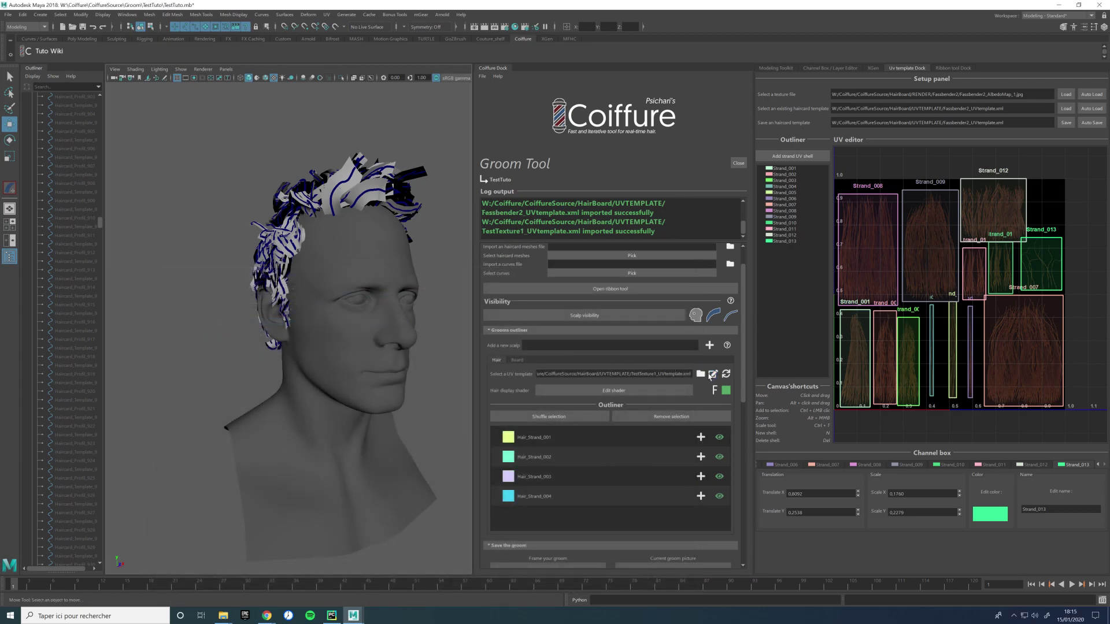
pyautogui.click(712, 374)
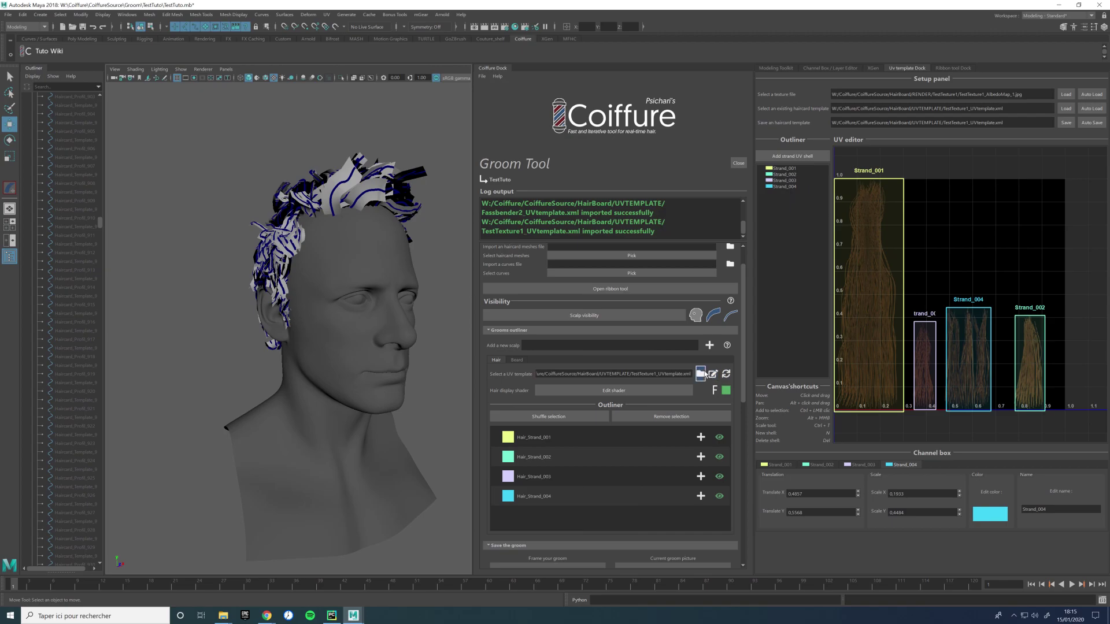
# Step: Load TestTimelapse_UVtemplate.xml as the Hair scalp's UV template and open it in the UV editor
pyautogui.click(700, 374)
pyautogui.doubleClick(278, 324)
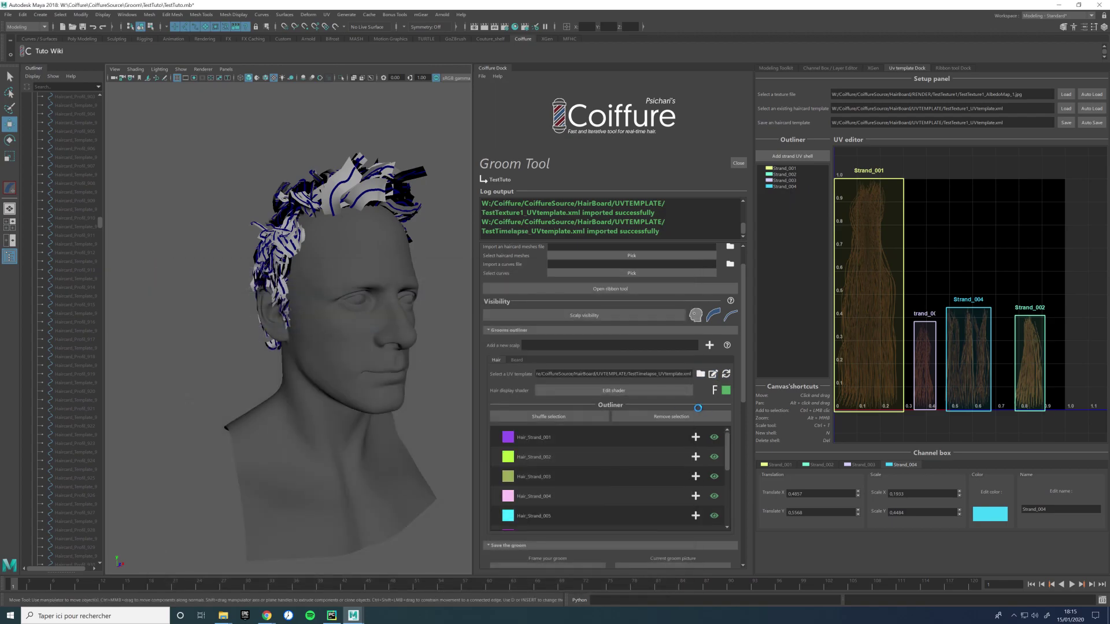
pyautogui.click(713, 375)
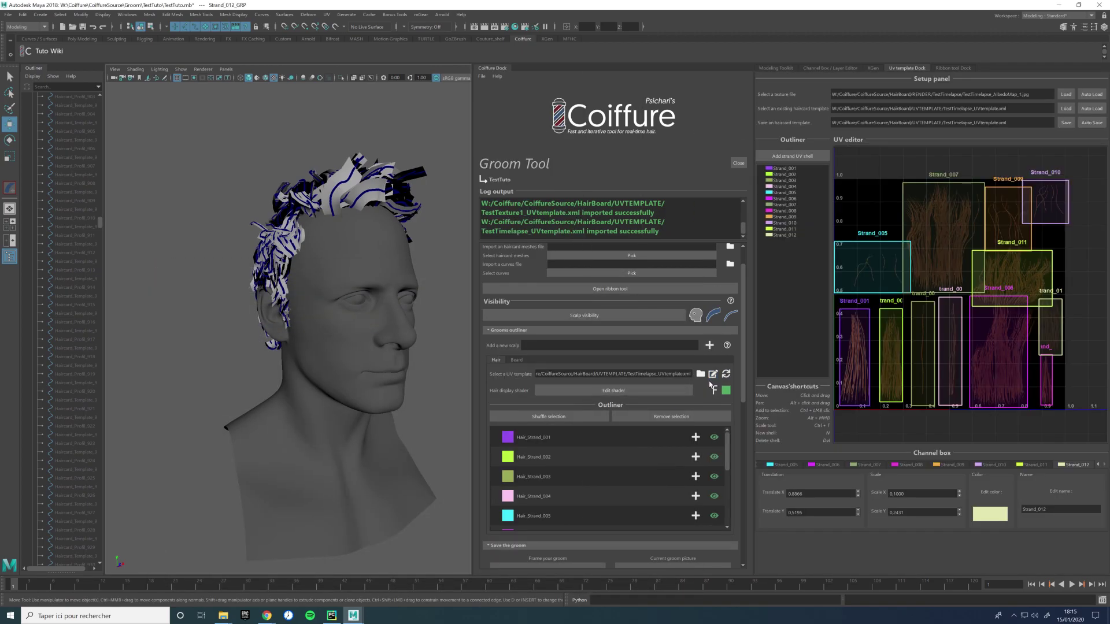
# Step: Load timelapse2_UVtemplate.xml as the Hair scalp's UV template and open it in the UV editor
pyautogui.click(701, 374)
pyautogui.doubleClick(214, 327)
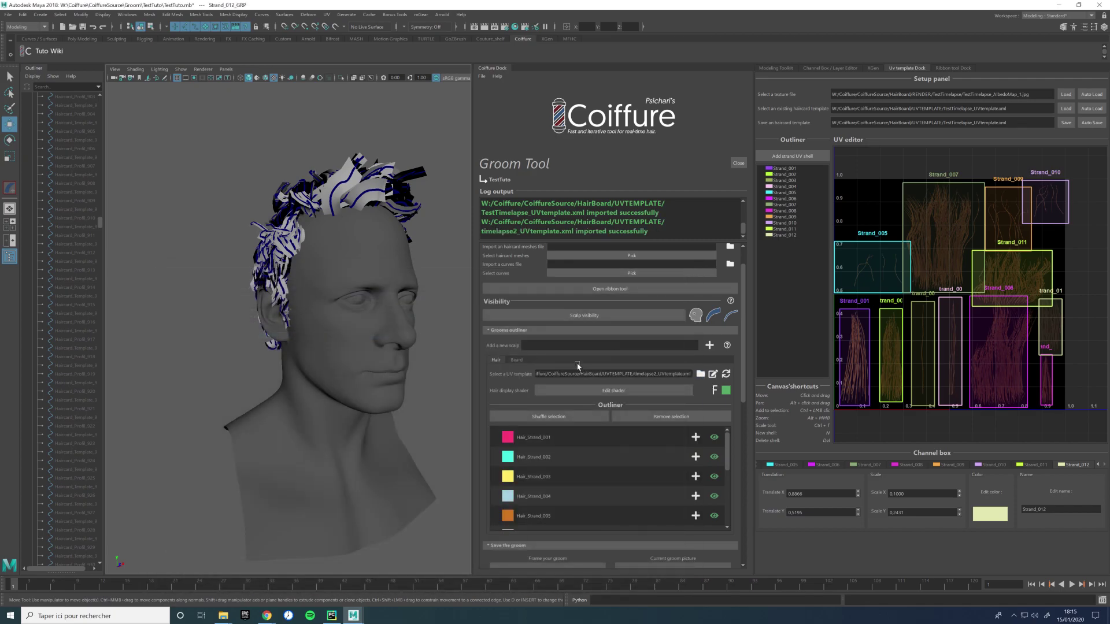
pyautogui.click(712, 374)
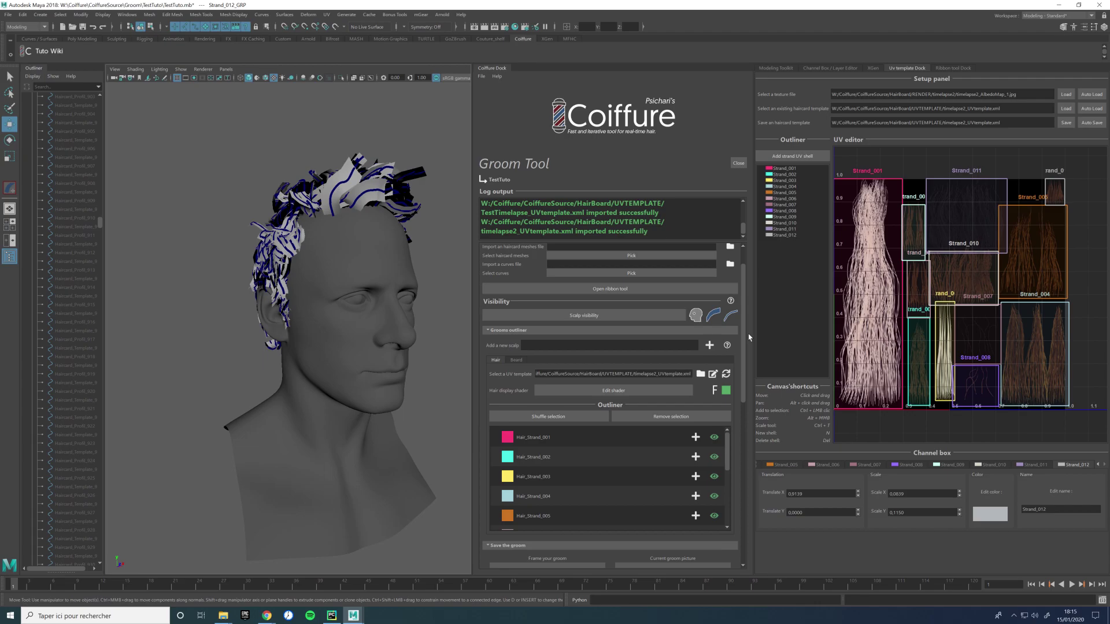
# Step: Reset the groom framing camera and take a new picture of the groom
pyautogui.scroll(2, 743, 324)
pyautogui.scroll(-1, 747, 309)
pyautogui.scroll(1, 749, 289)
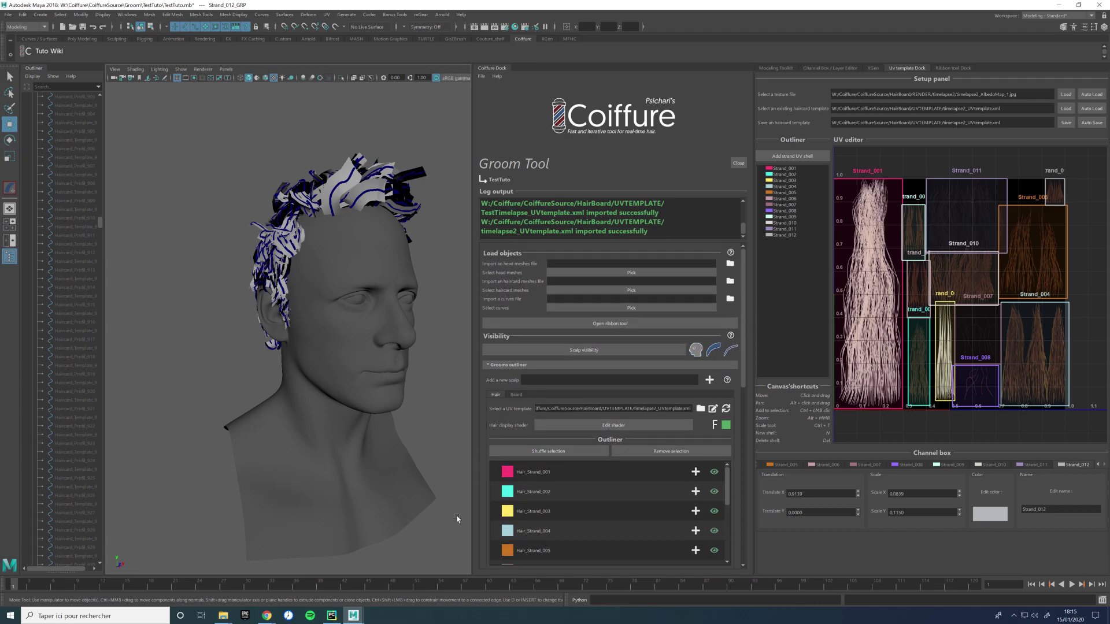
pyautogui.moveTo(745, 358); pyautogui.dragTo(746, 432)
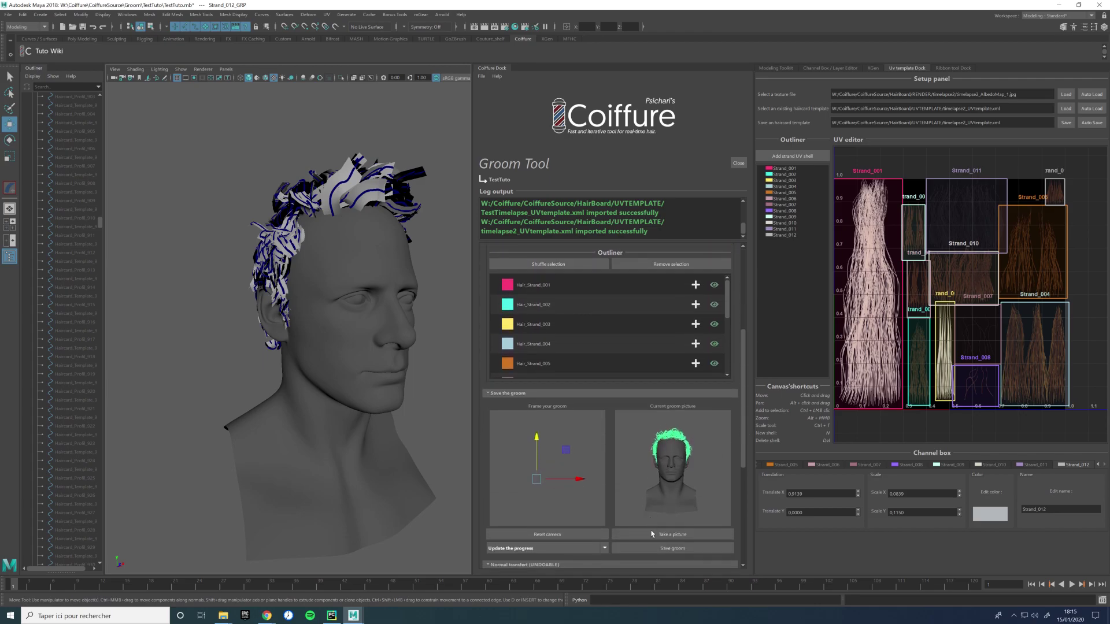
pyautogui.scroll(-3, 587, 474)
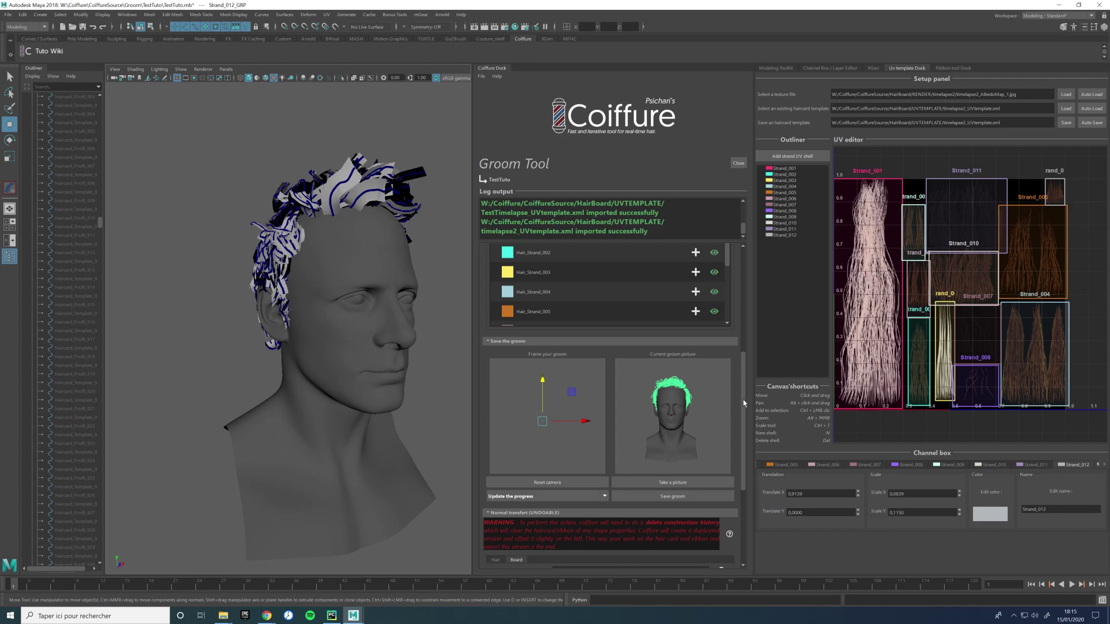
pyautogui.moveTo(739, 393); pyautogui.dragTo(743, 386)
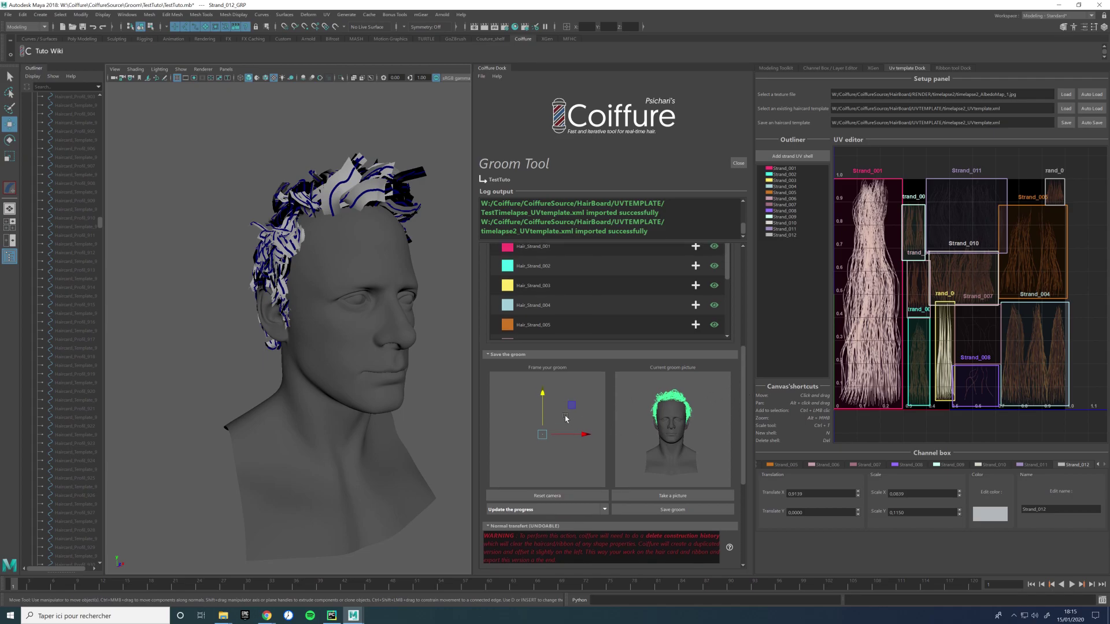
pyautogui.keyDown('alt'); pyautogui.moveTo(565, 418); pyautogui.dragTo(567, 451, button='middle'); pyautogui.keyUp('alt')
pyautogui.scroll(-1, 567, 452)
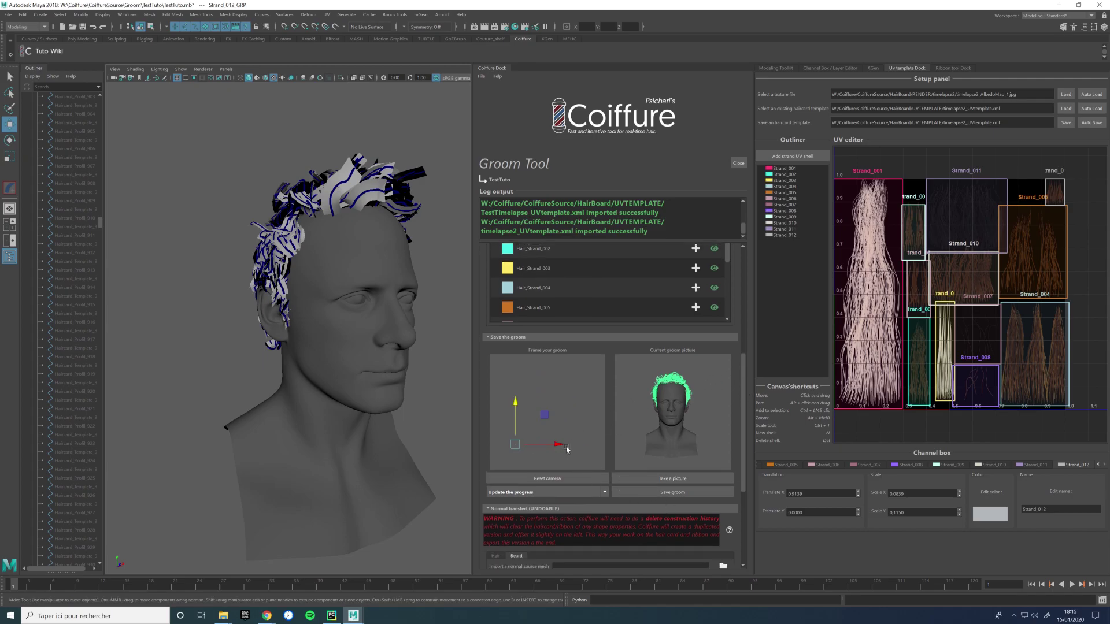
pyautogui.scroll(-2, 567, 452)
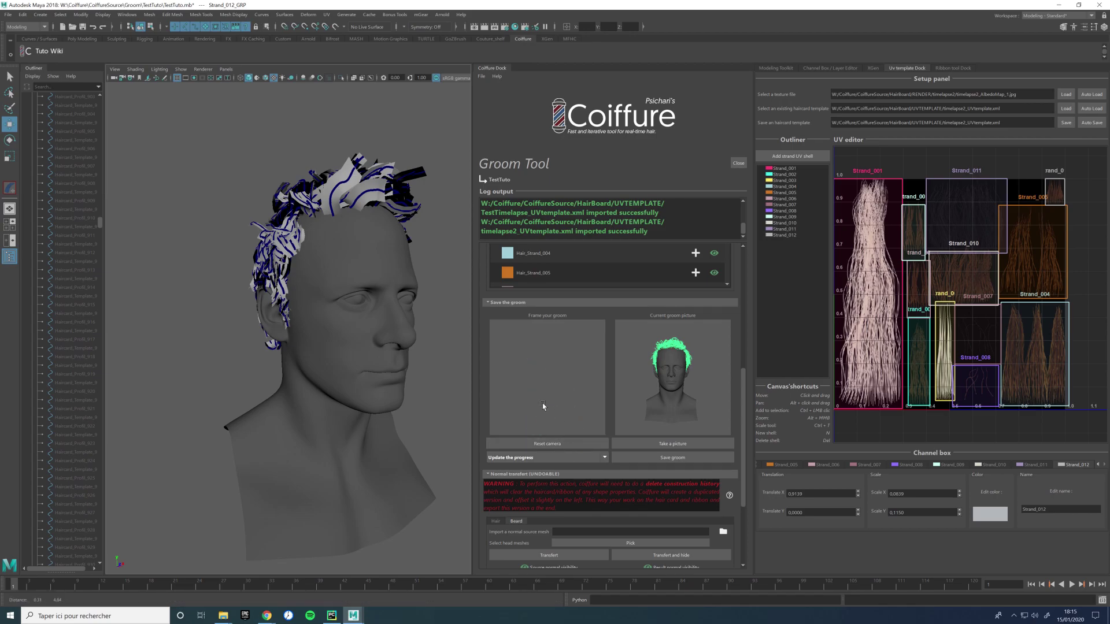
pyautogui.click(578, 443)
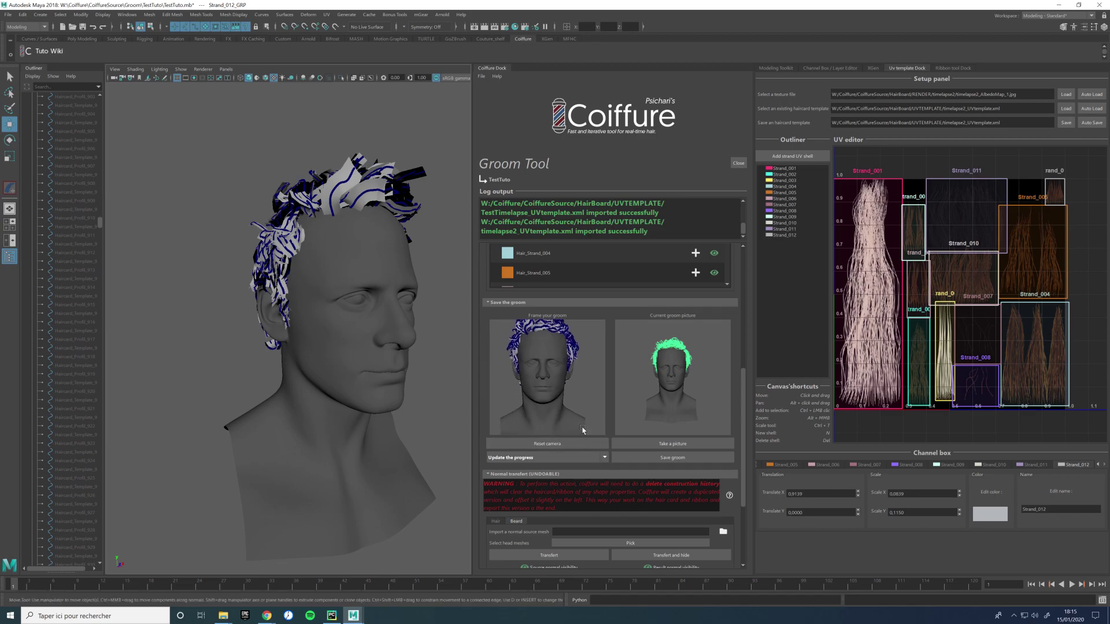
pyautogui.click(672, 443)
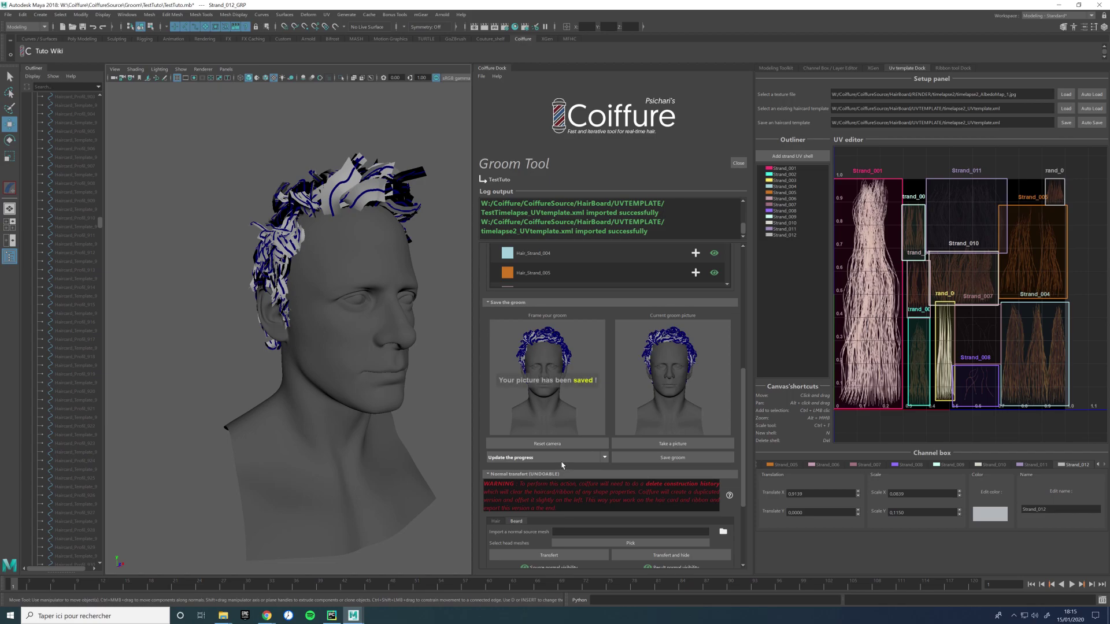
# Step: Set the groom's progress status to In Progress and save the groom
pyautogui.click(561, 460)
pyautogui.click(549, 485)
pyautogui.click(640, 459)
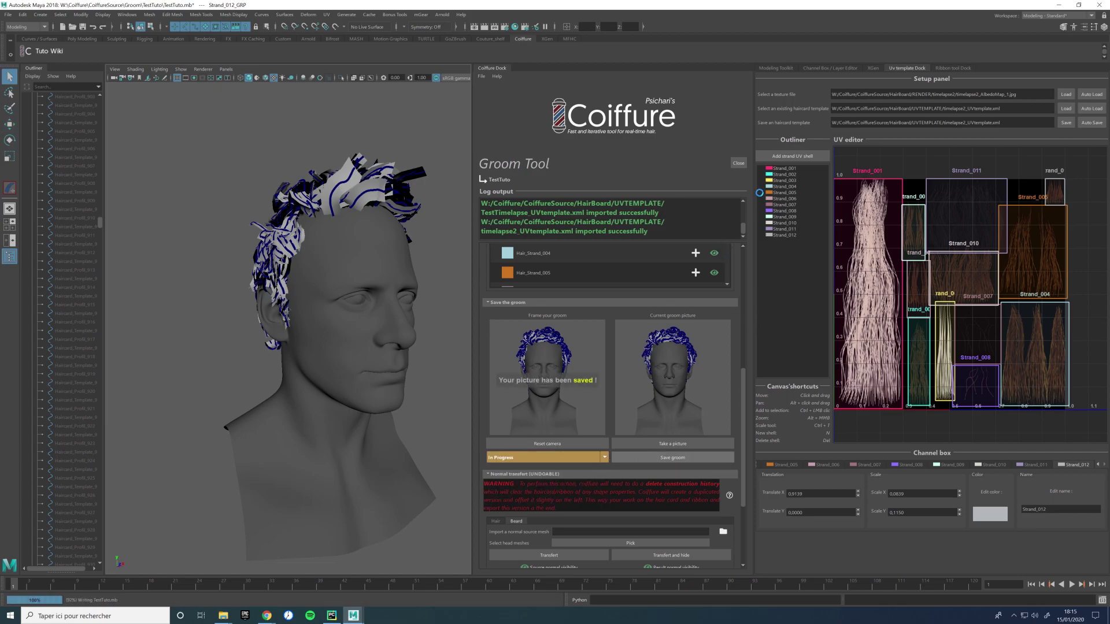
# Step: Close the groom project and load the existing hair board project Tuto
pyautogui.click(734, 163)
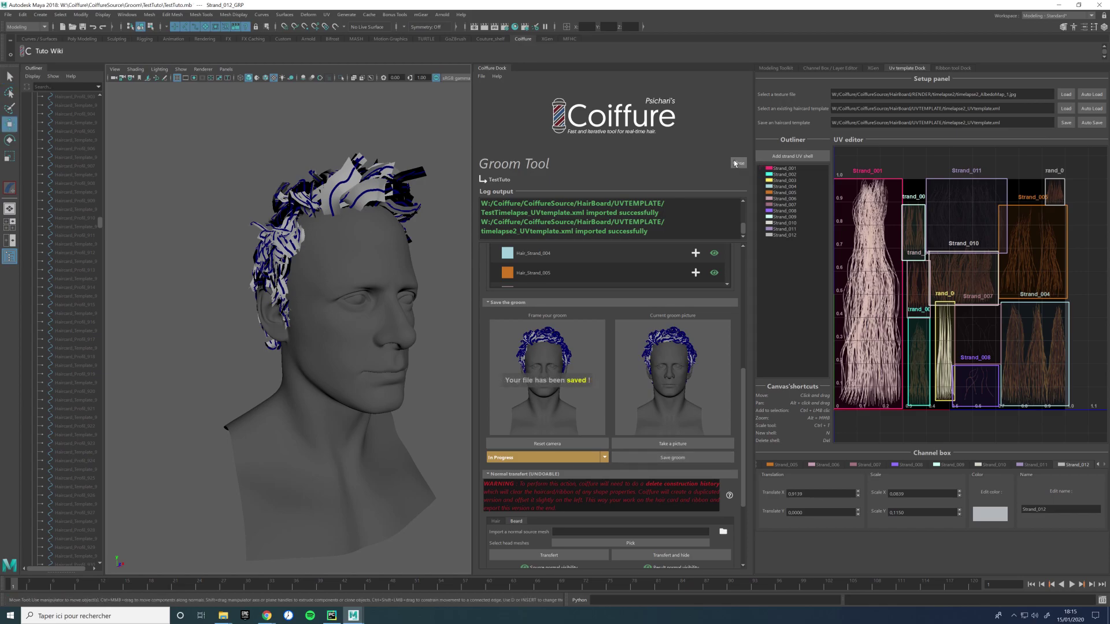
pyautogui.click(612, 207)
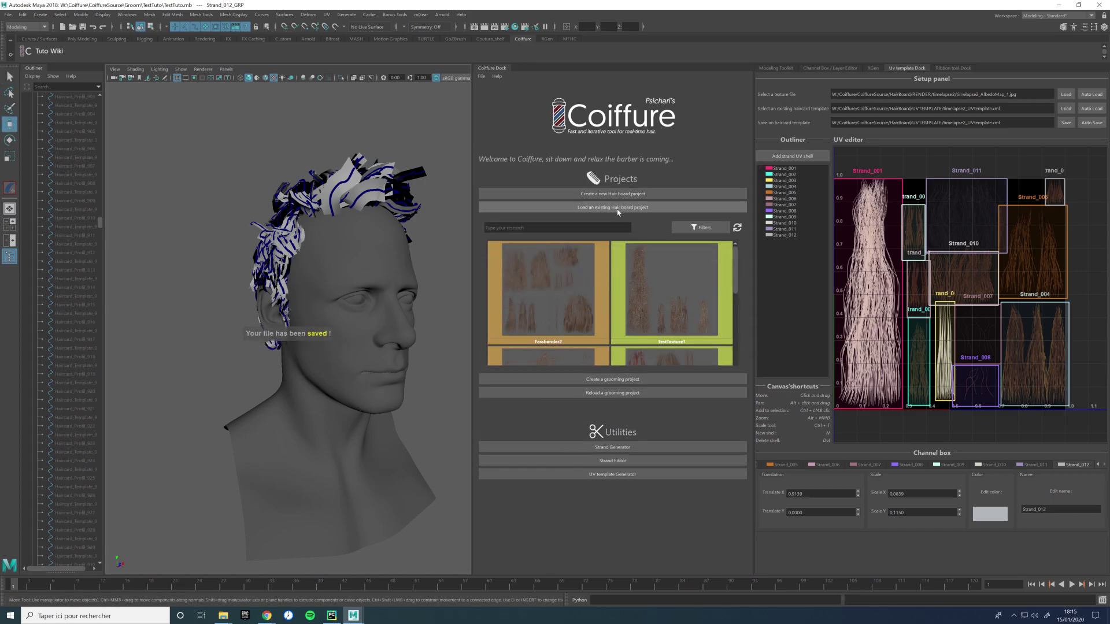
pyautogui.click(664, 323)
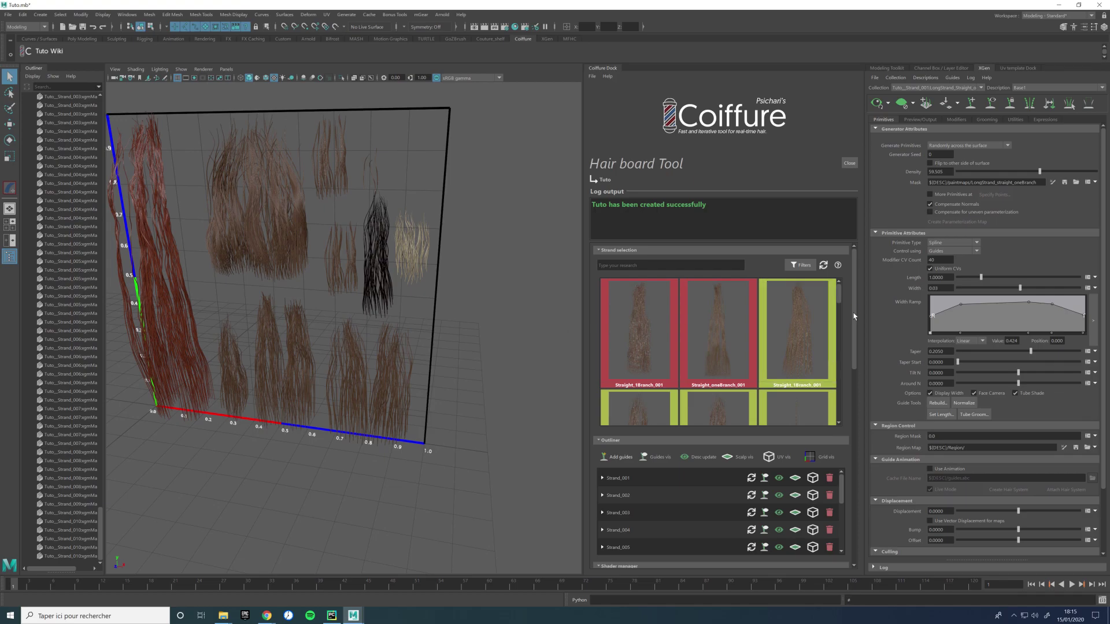
# Step: Launch the UV tool for the hair board, update it with the box UVs, and auto-save the template as Tuto_UVtemplate.xml
pyautogui.scroll(-10, 852, 400)
pyautogui.scroll(-3, 842, 453)
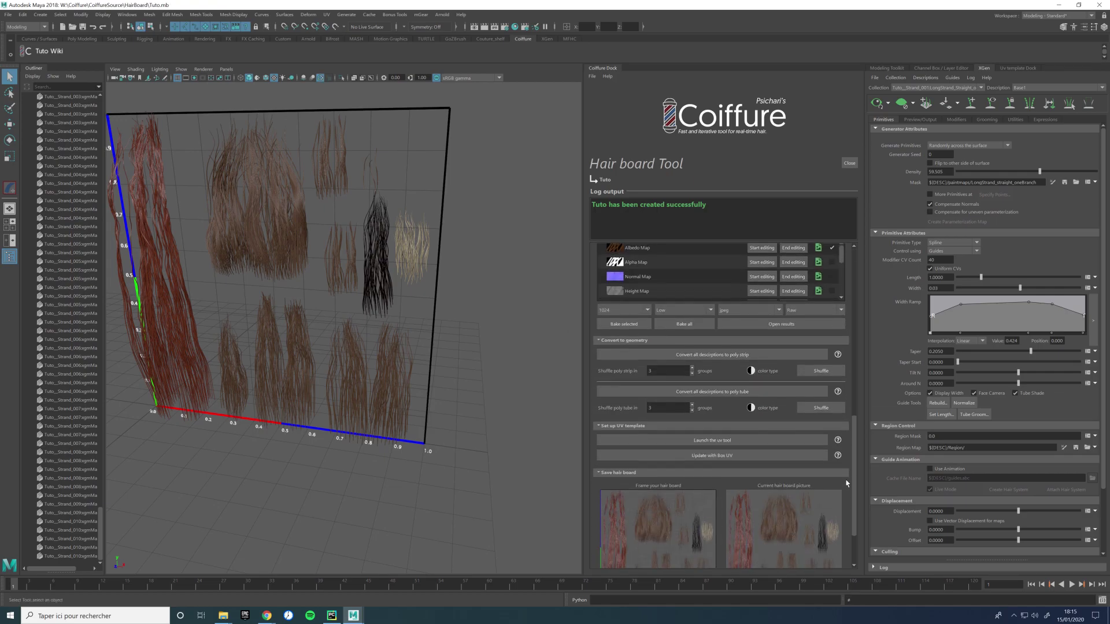
pyautogui.click(795, 417)
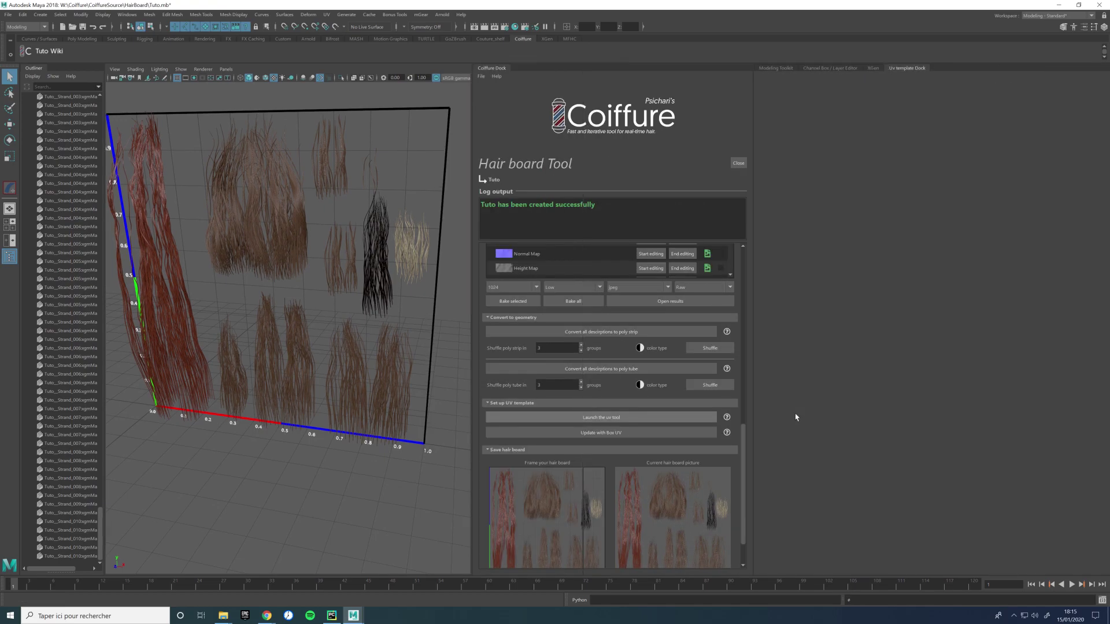
pyautogui.click(690, 432)
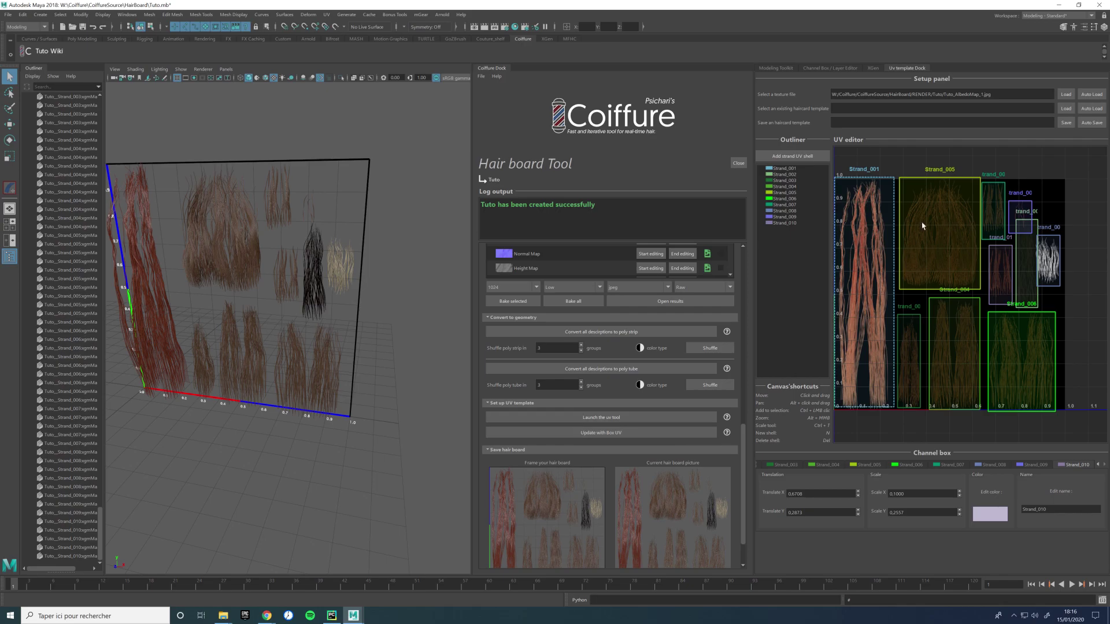
pyautogui.click(1091, 123)
# Step: Close the hair board project and reload the existing grooming project TestTuto
pyautogui.click(738, 164)
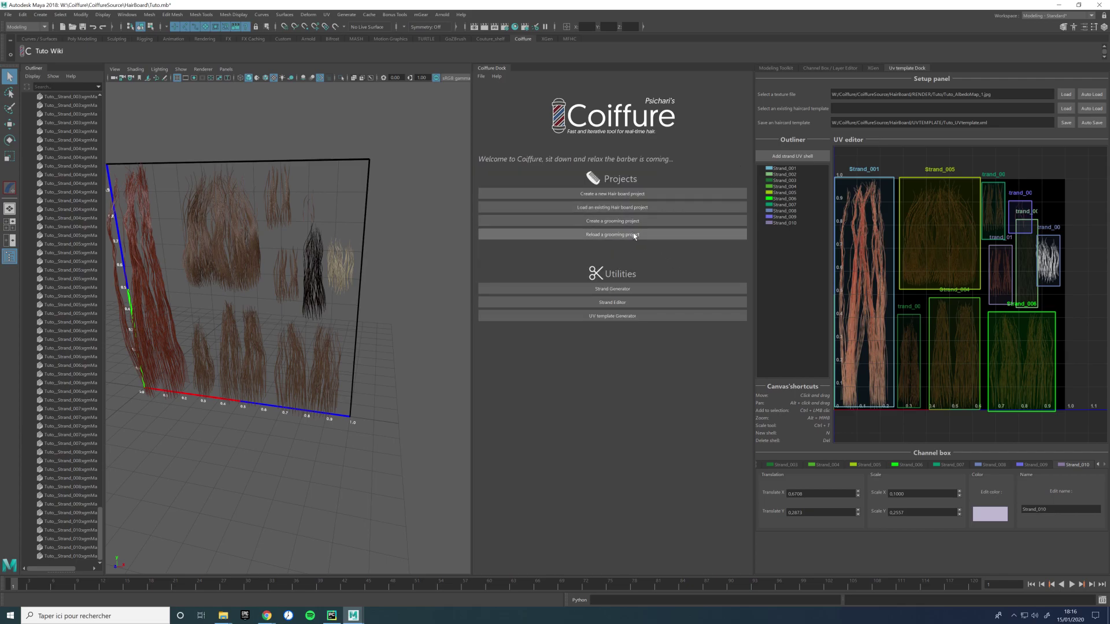
pyautogui.scroll(-3, 657, 318)
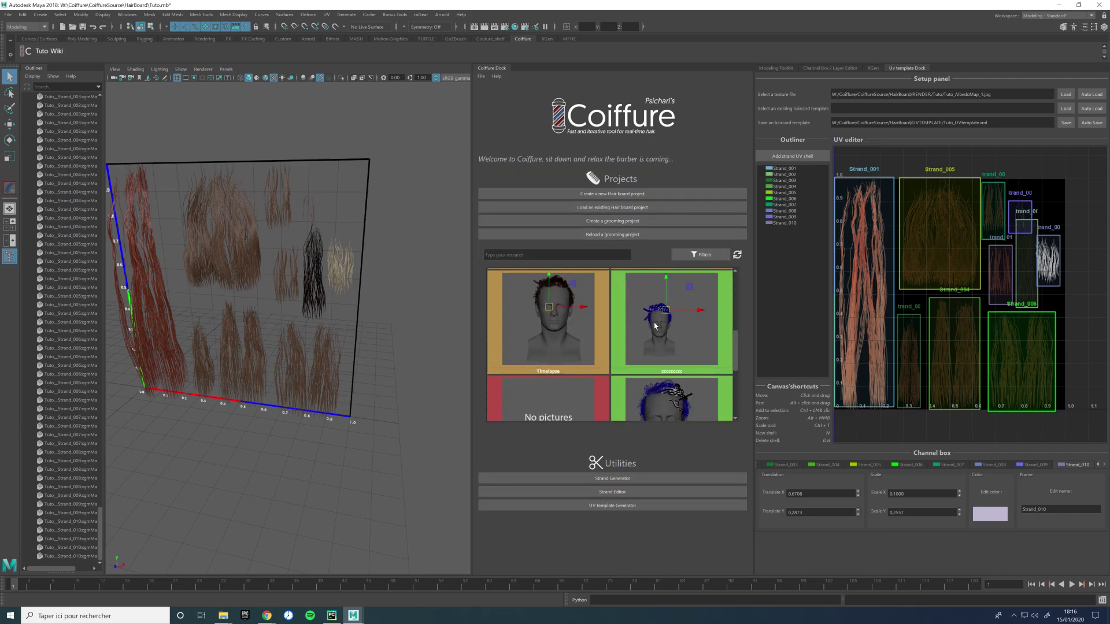
pyautogui.scroll(2, 641, 327)
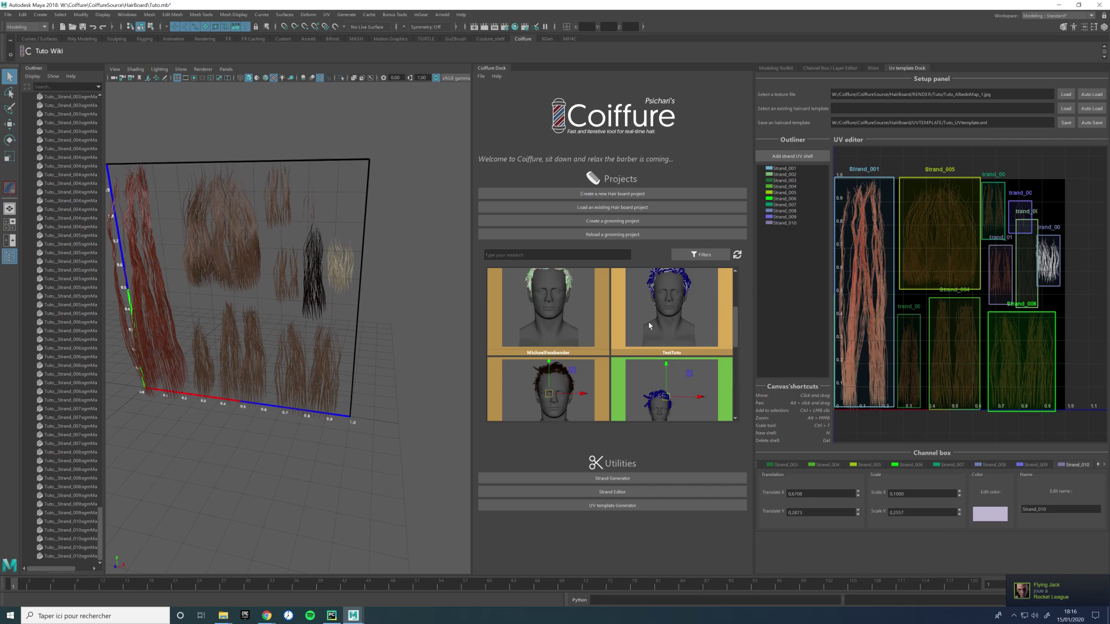
pyautogui.click(656, 337)
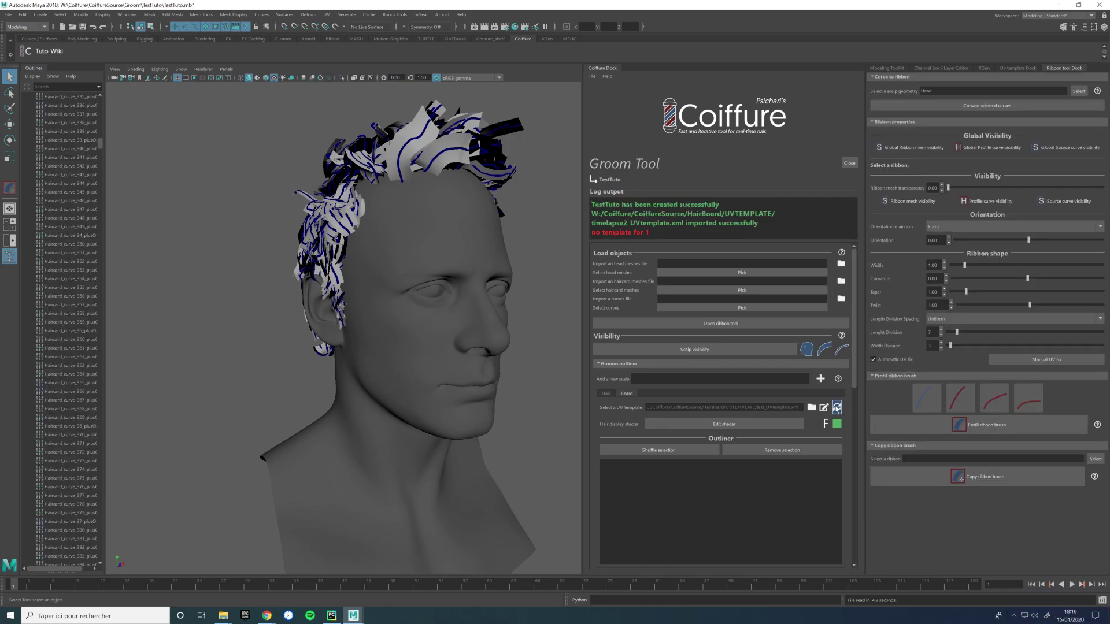
# Step: Load Tuto_UVtemplate.xml as the UV template of the Hair scalp
pyautogui.click(610, 393)
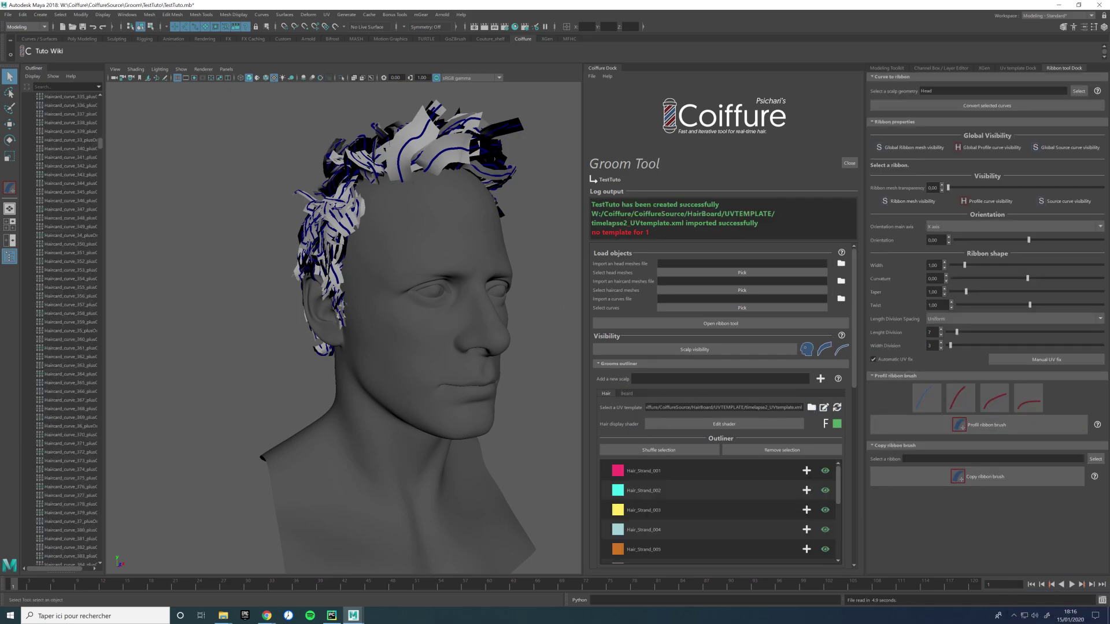
pyautogui.click(812, 407)
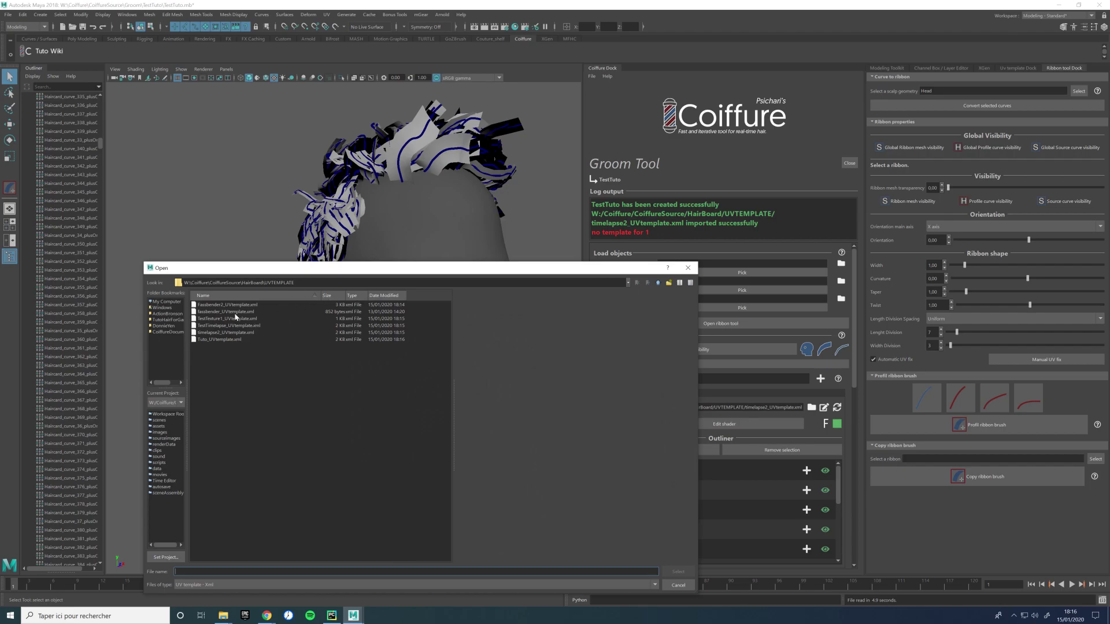
pyautogui.click(230, 340)
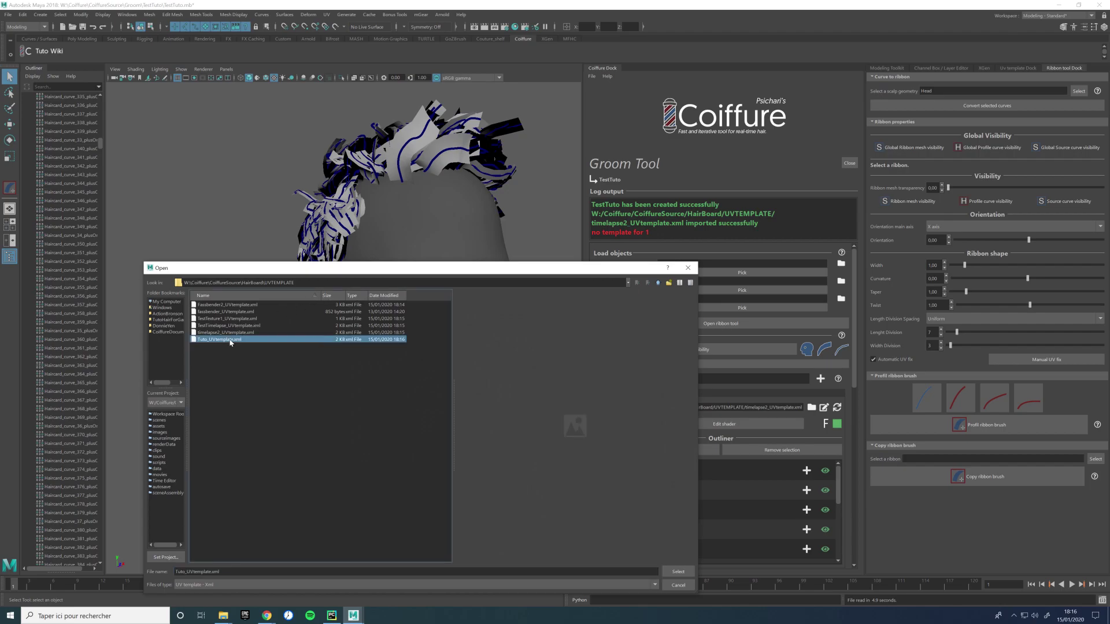
pyautogui.doubleClick(230, 340)
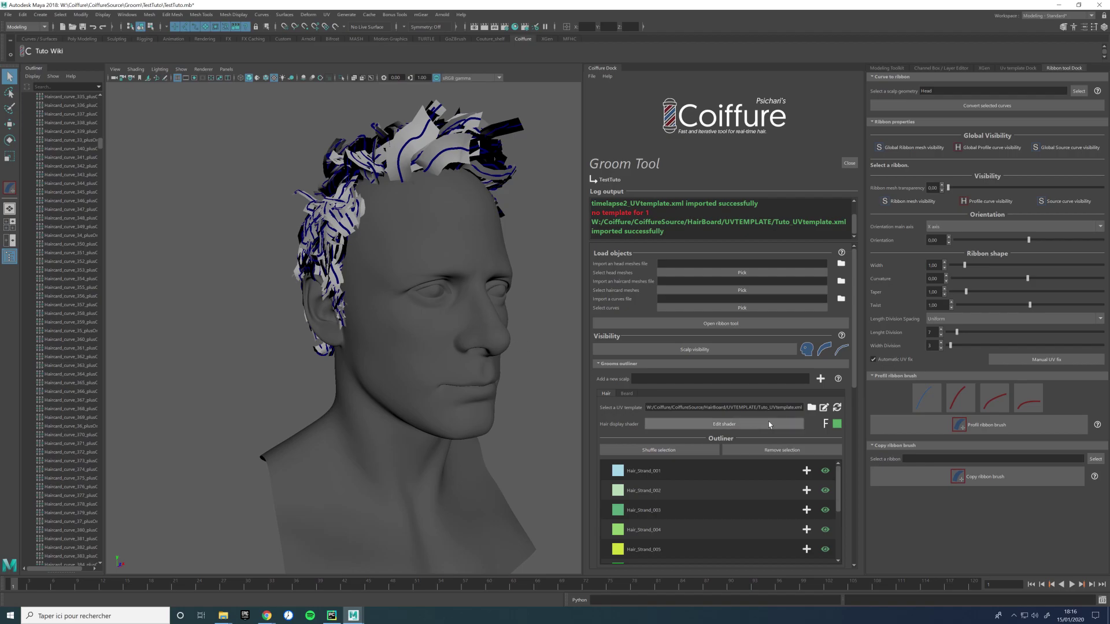
# Step: Open the Hair scalp's UV template for editing and select the Strand_010 shell
pyautogui.click(824, 408)
pyautogui.keyDown('alt'); pyautogui.moveTo(397, 226); pyautogui.dragTo(378, 289); pyautogui.keyUp('alt')
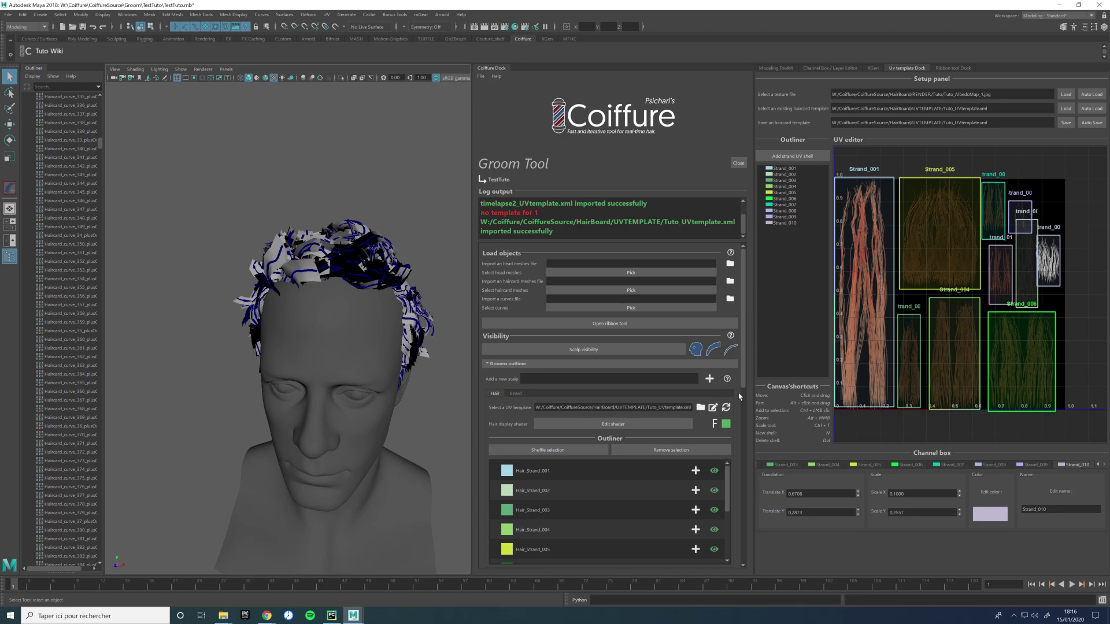
pyautogui.keyDown('alt'); pyautogui.moveTo(347, 318); pyautogui.dragTo(253, 443); pyautogui.keyUp('alt')
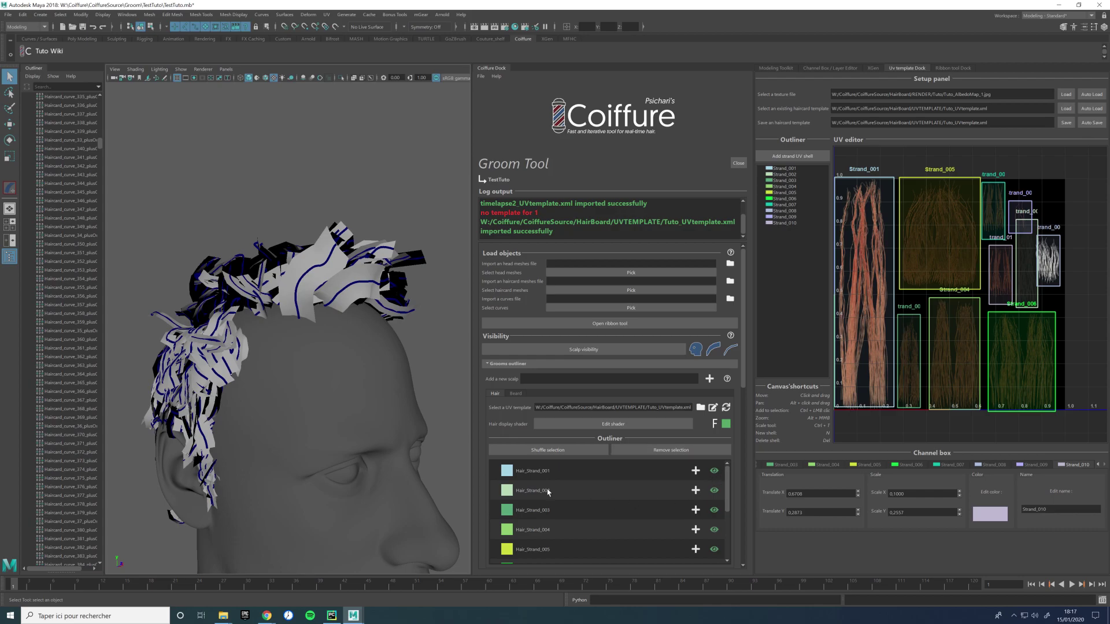
pyautogui.click(796, 223)
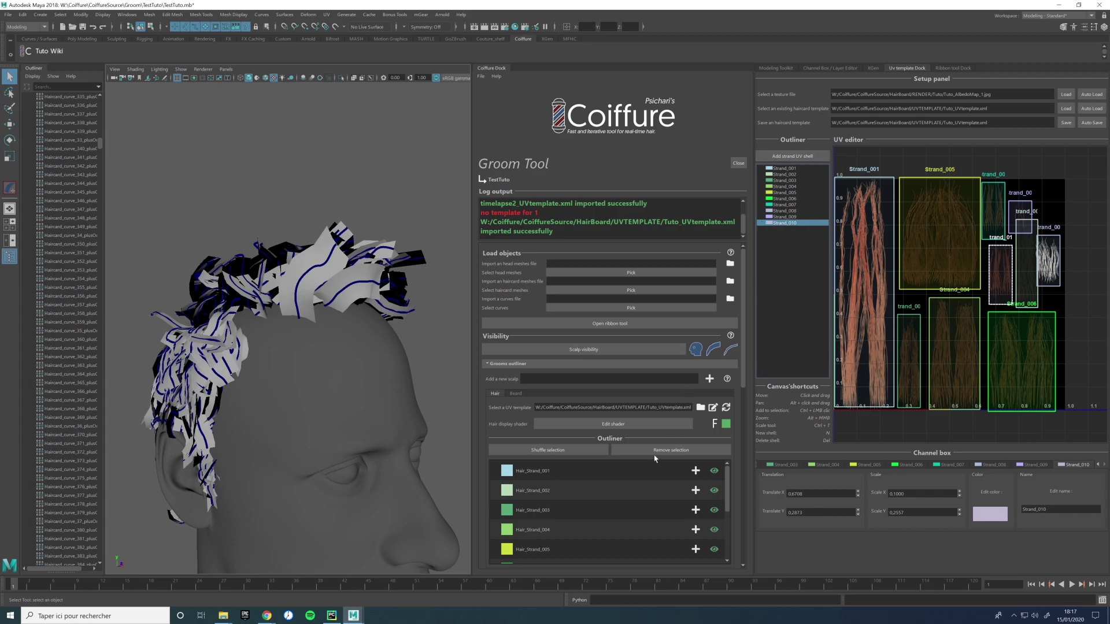
# Step: Assign the large hair card above the forehead to Hair_Strand_001 and the card beside it to Hair_Strand_002
pyautogui.scroll(-2, 613, 462)
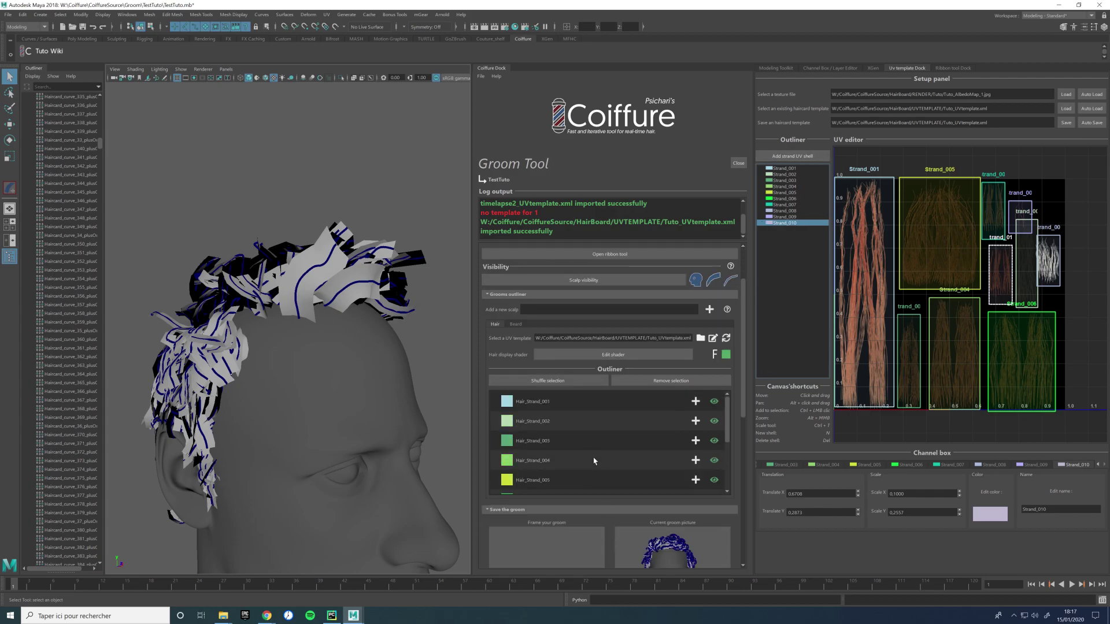
pyautogui.scroll(2, 648, 462)
pyautogui.scroll(-2, 728, 399)
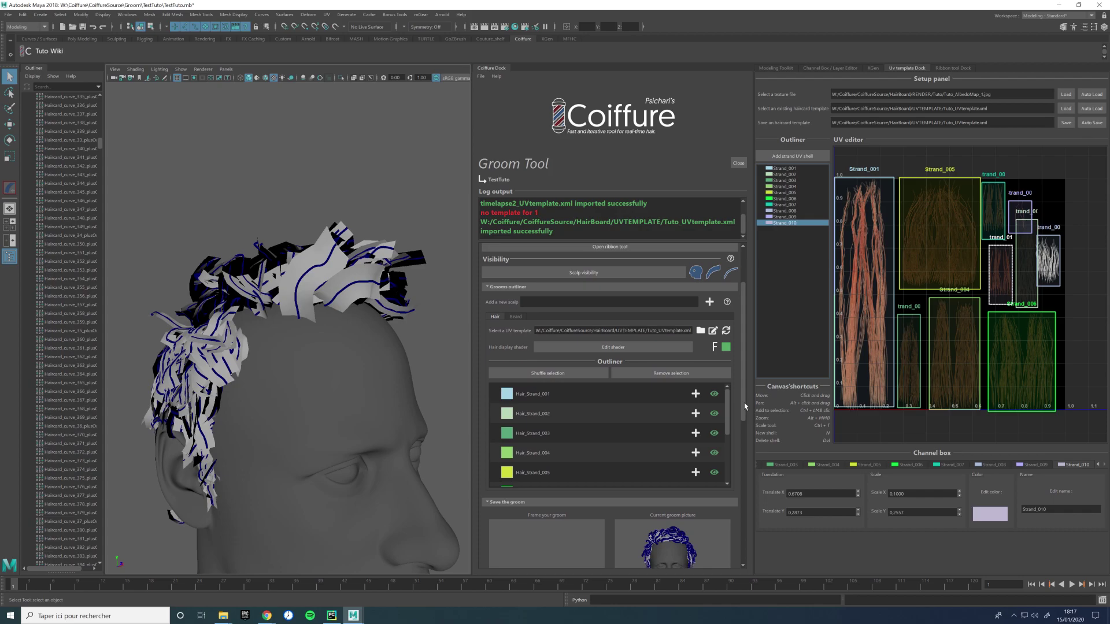
pyautogui.click(321, 274)
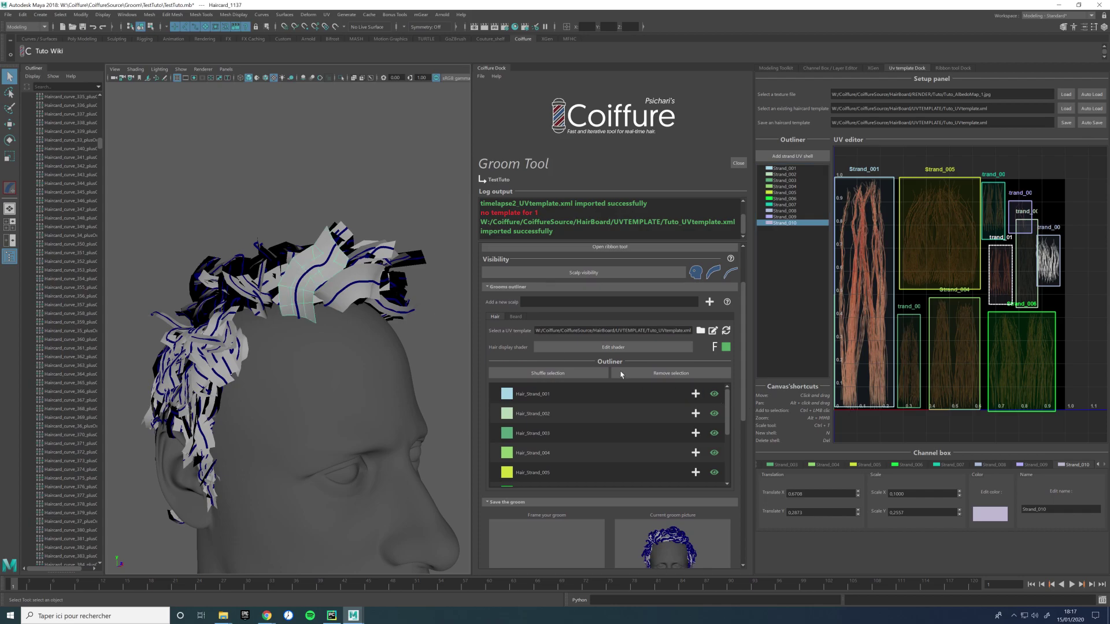
pyautogui.click(695, 394)
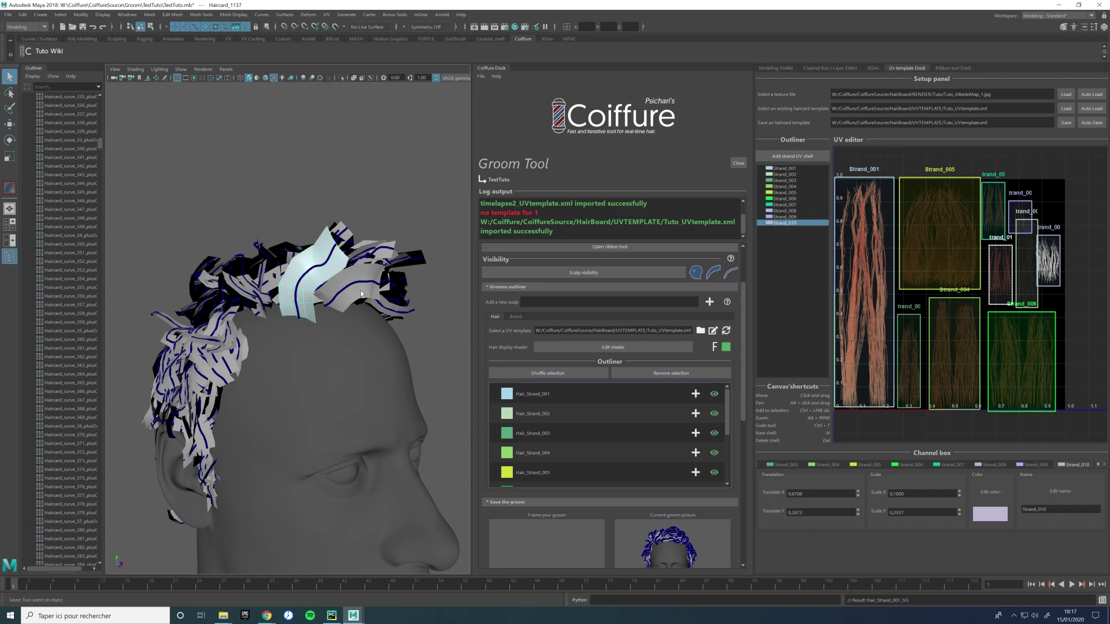
pyautogui.click(364, 282)
pyautogui.click(694, 413)
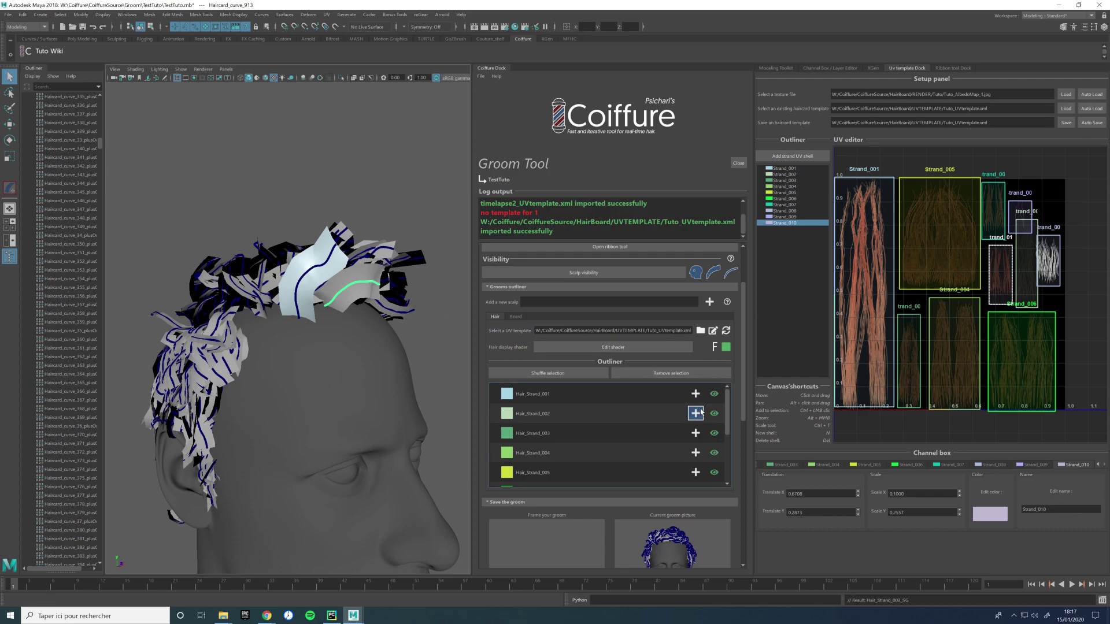
# Step: Pick hair cards on the side of the head and assign the one above the temple to Hair_Strand_004
pyautogui.click(245, 299)
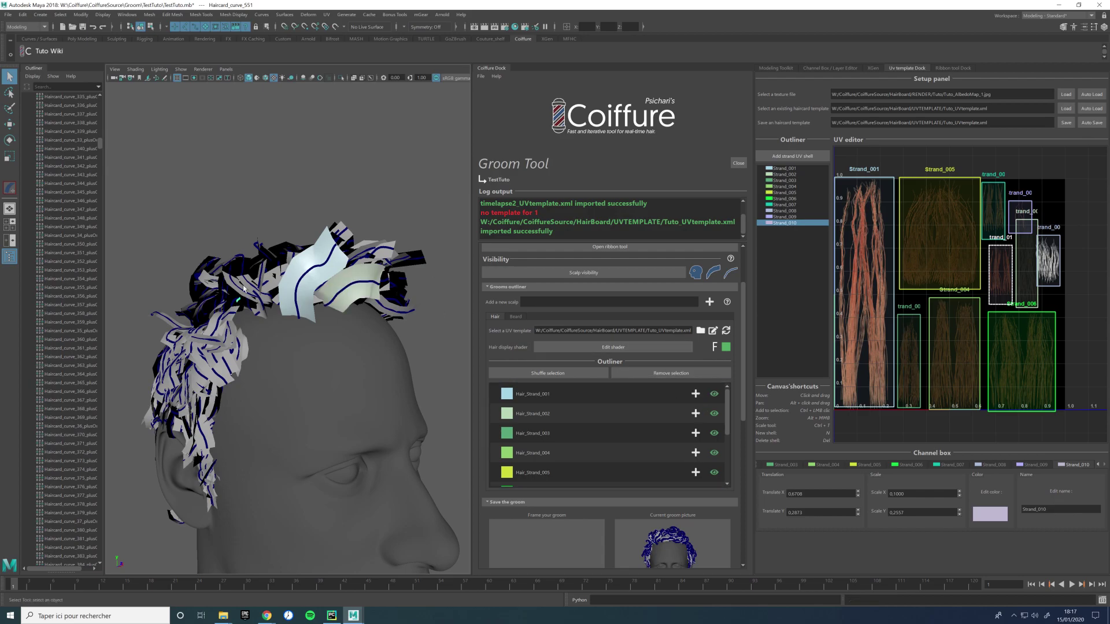
pyautogui.click(235, 289)
pyautogui.scroll(6, 328, 264)
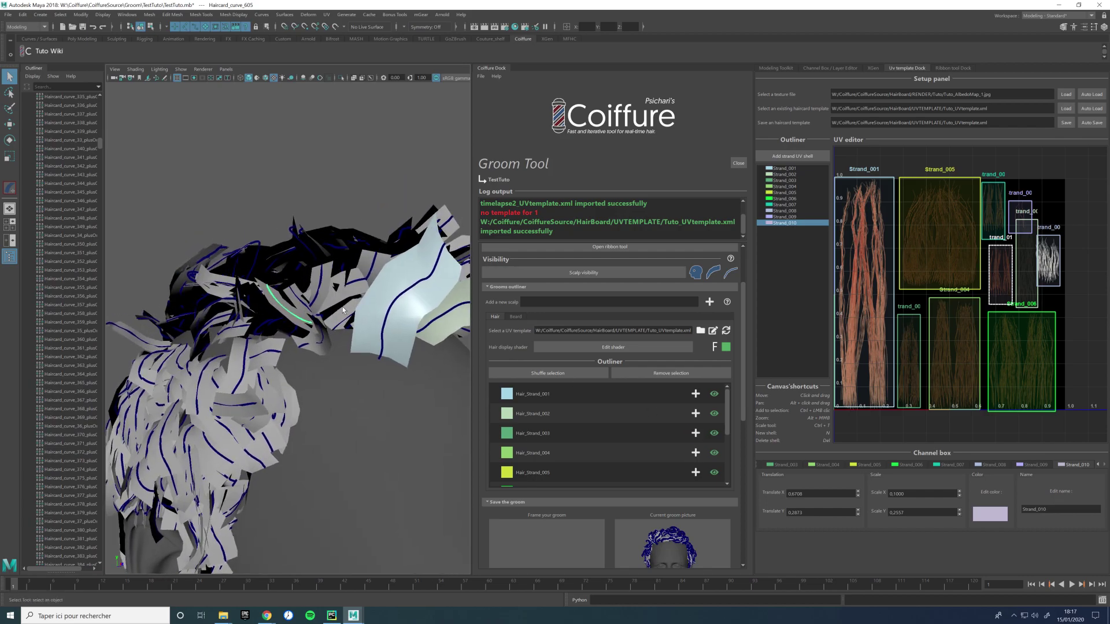
pyautogui.click(320, 285)
pyautogui.keyDown('alt'); pyautogui.moveTo(315, 384); pyautogui.dragTo(319, 358); pyautogui.keyUp('alt')
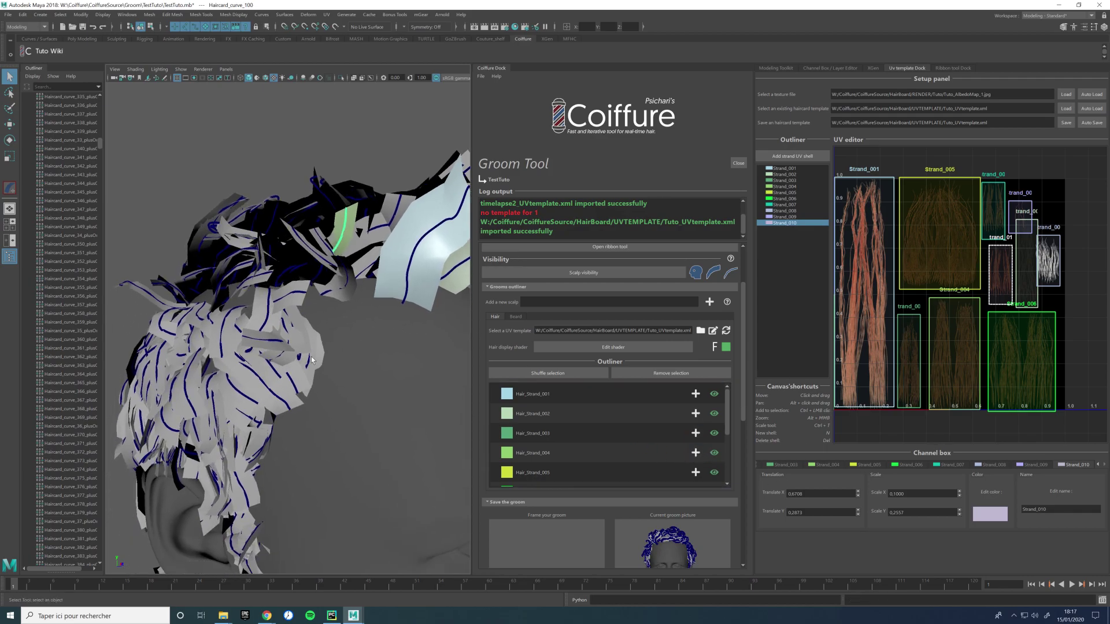
pyautogui.click(259, 379)
pyautogui.click(695, 452)
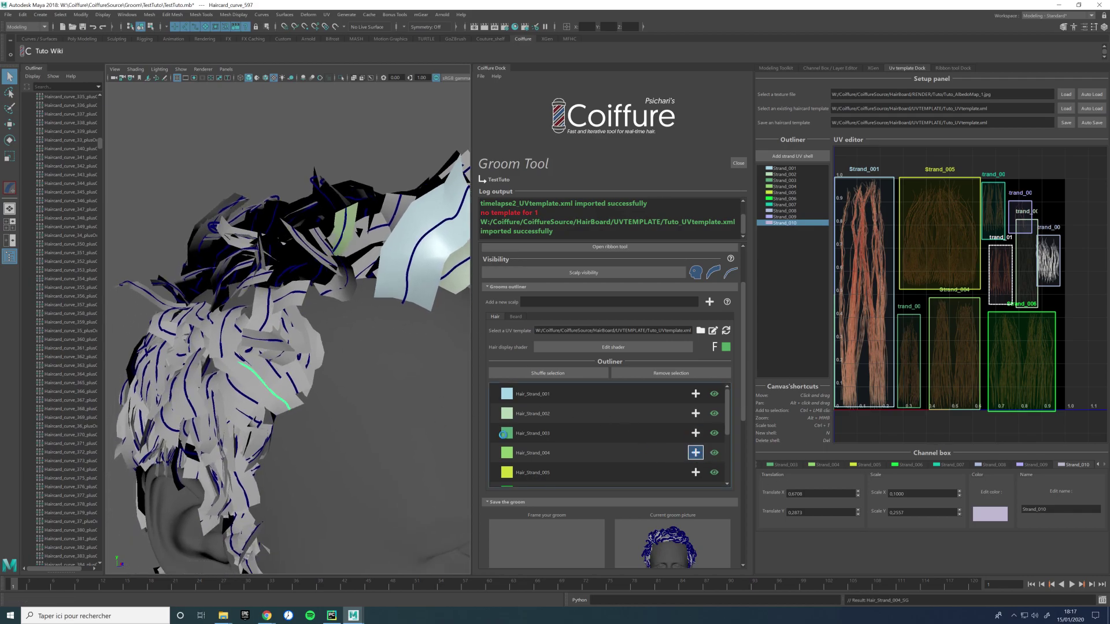
# Step: Assign a small card on the side of the head to Hair_Strand_009 and the card next to the temple card to Hair_Strand_008
pyautogui.click(220, 332)
pyautogui.scroll(-3, 663, 449)
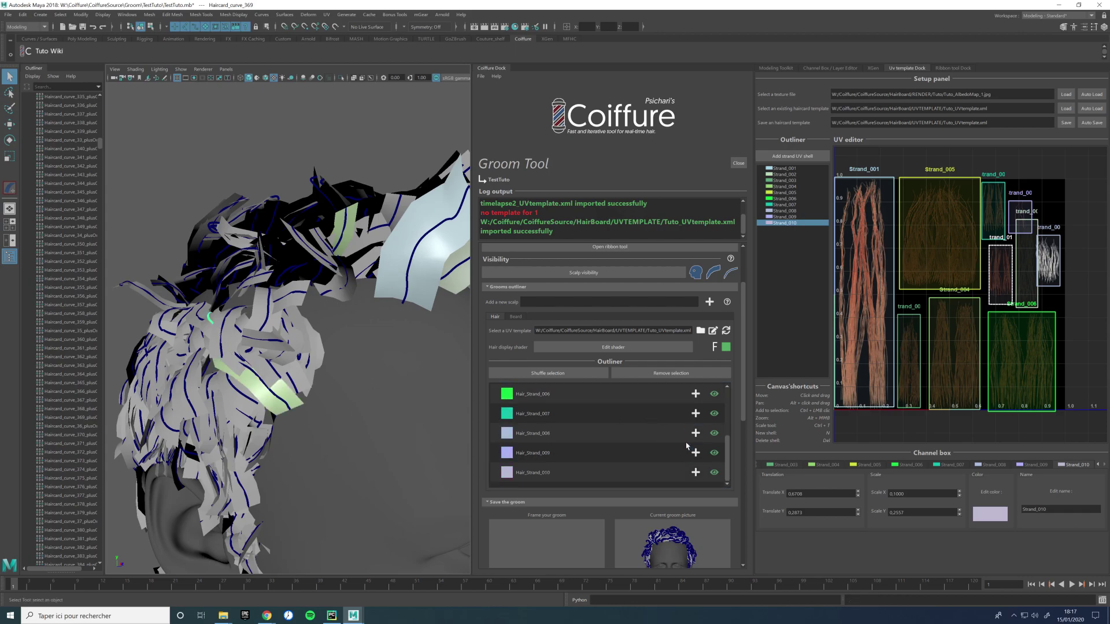
pyautogui.click(695, 452)
pyautogui.keyDown('alt'); pyautogui.moveTo(232, 324); pyautogui.dragTo(260, 325); pyautogui.keyUp('alt')
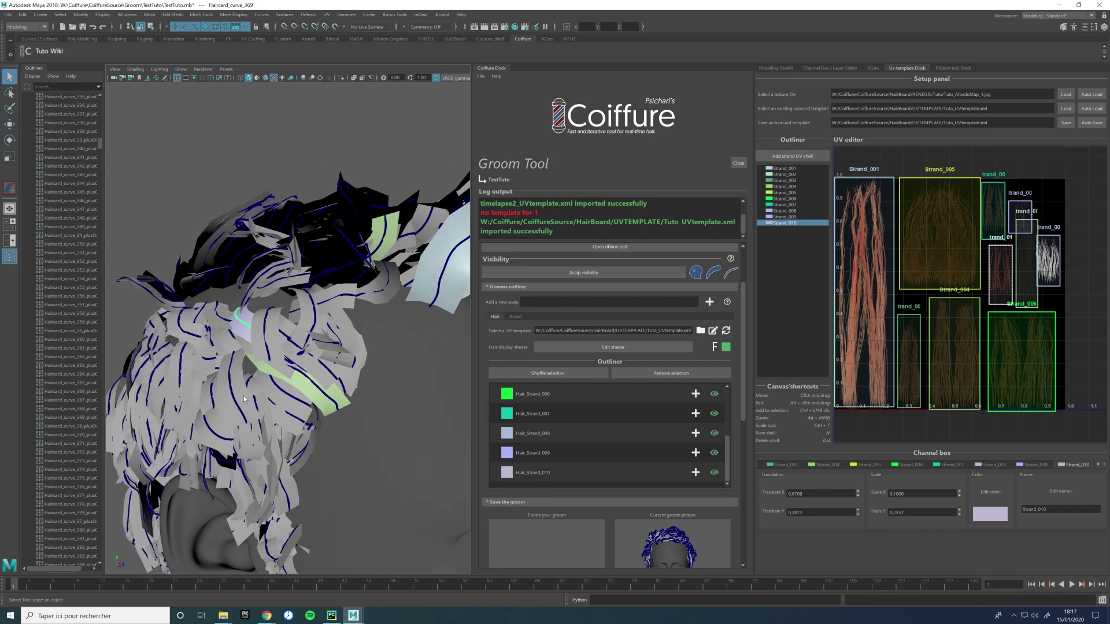
pyautogui.click(278, 392)
pyautogui.click(282, 391)
pyautogui.click(695, 433)
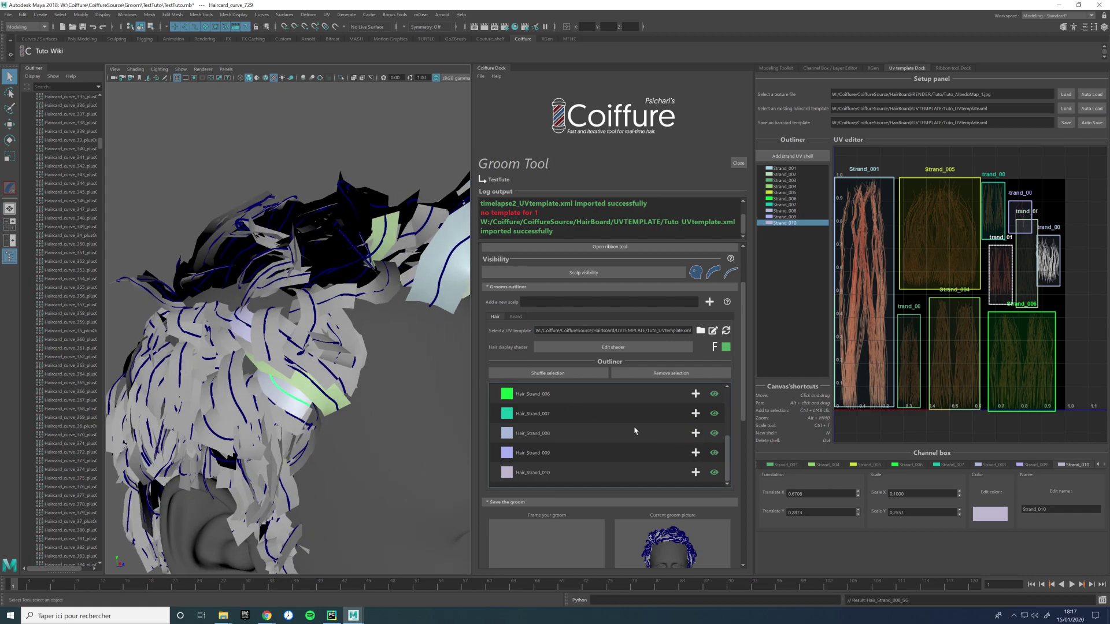
# Step: Open the UV Editor beside the groom panel and view the UV shell of the large front hair card up close
pyautogui.moveTo(728, 448); pyautogui.dragTo(725, 393)
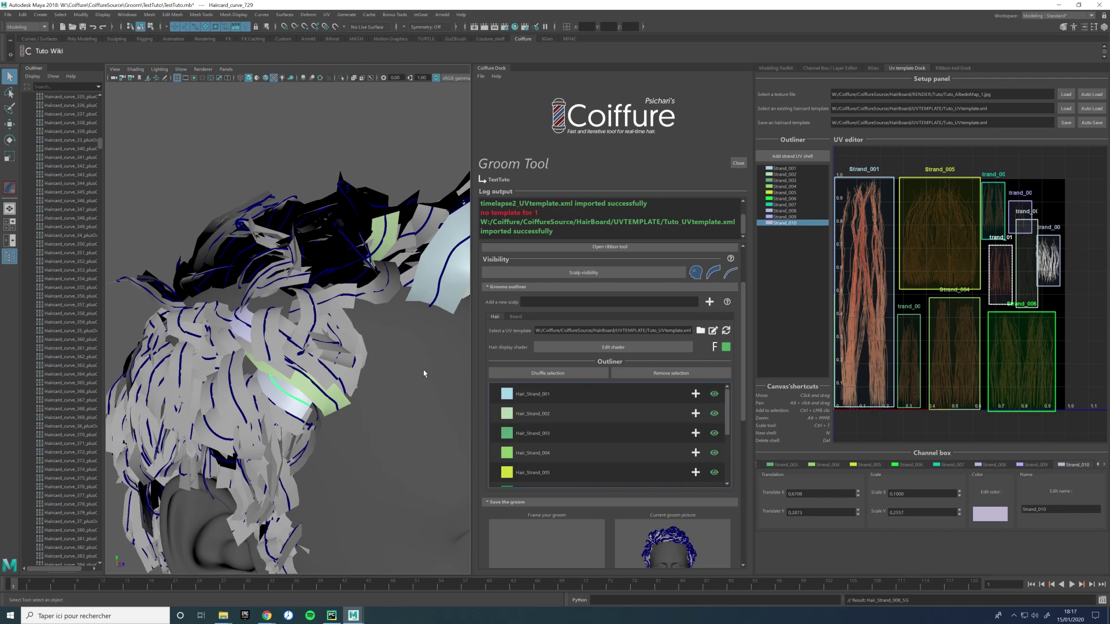
pyautogui.keyDown('alt'); pyautogui.moveTo(435, 377); pyautogui.dragTo(276, 376); pyautogui.keyUp('alt')
pyautogui.click(327, 15)
pyautogui.click(347, 25)
pyautogui.click(322, 296)
pyautogui.click(847, 37)
pyautogui.moveTo(408, 519); pyautogui.dragTo(237, 168)
pyautogui.moveTo(309, 166); pyautogui.dragTo(0, 272)
pyautogui.click(339, 278)
pyautogui.scroll(10, 418, 386)
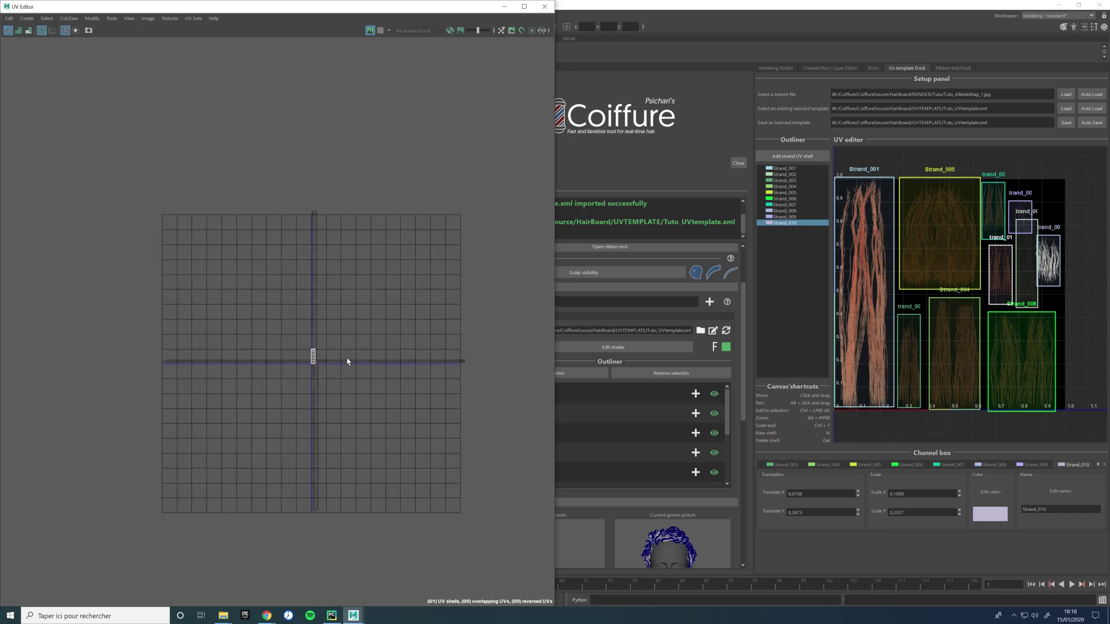
pyautogui.scroll(4, 311, 357)
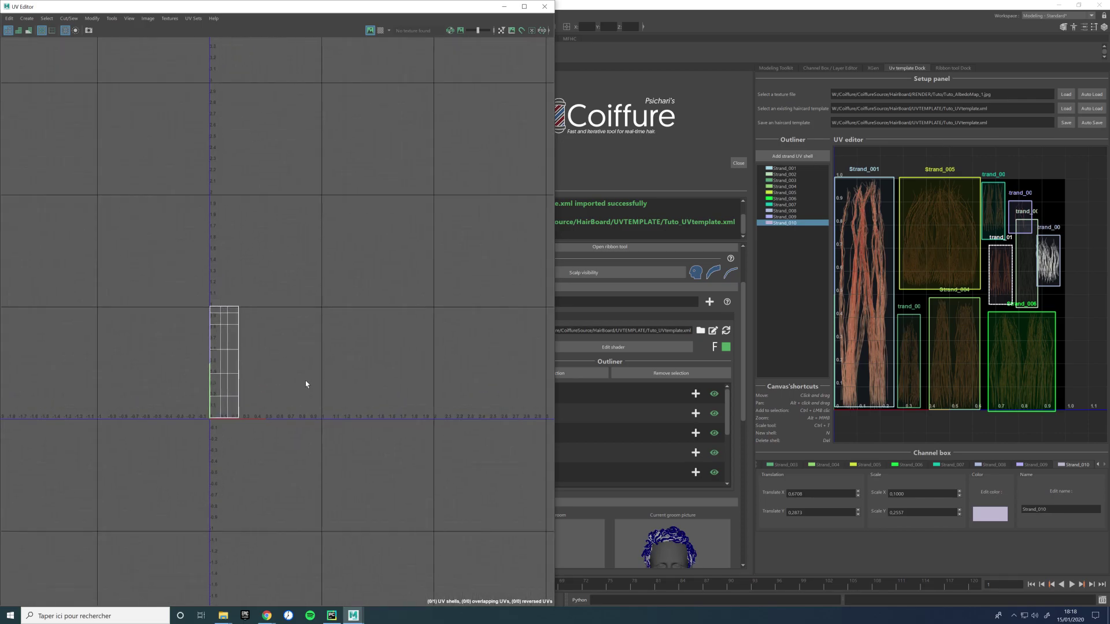
# Step: Reassign the large front hair card in turn to Hair_Strand_002, 003, 004, 005 and 008, watching its UV shell
pyautogui.click(695, 413)
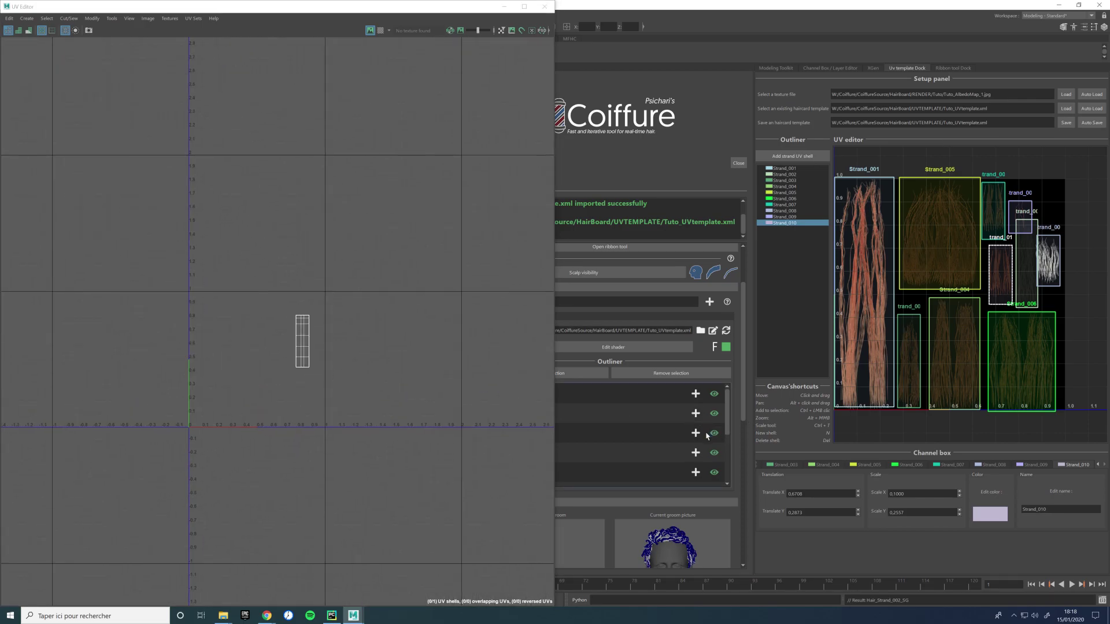
pyautogui.click(696, 433)
pyautogui.click(695, 453)
pyautogui.click(695, 472)
pyautogui.scroll(-2, 722, 430)
pyautogui.scroll(-1, 722, 431)
pyautogui.click(695, 452)
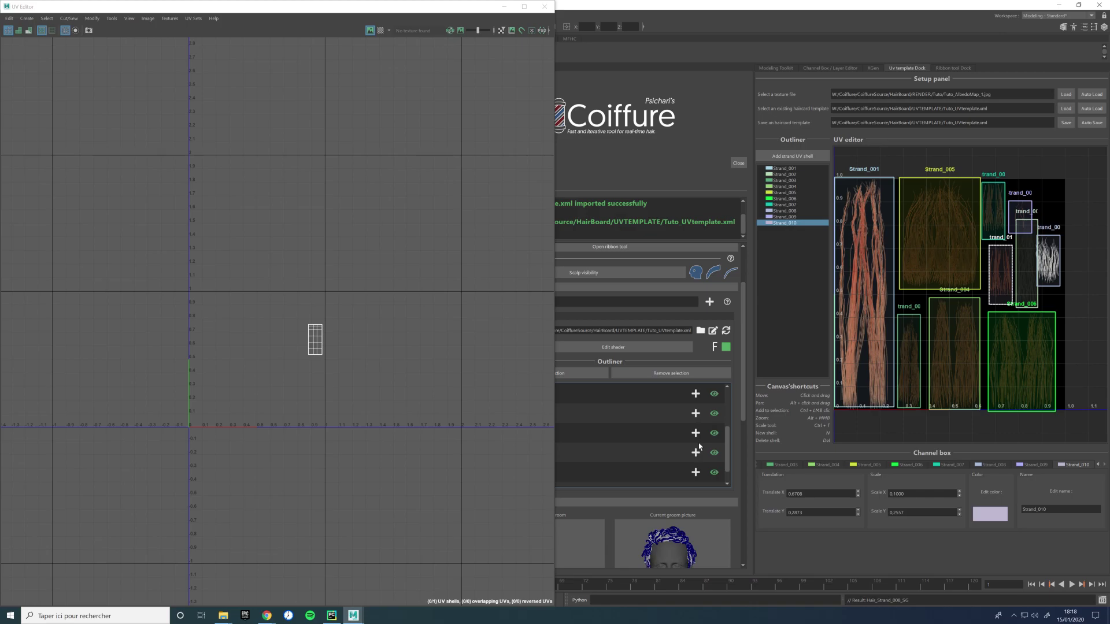
# Step: Minimize the UV Editor and assign the large front hair card to Hair_Strand_007
pyautogui.click(503, 8)
pyautogui.keyDown('alt'); pyautogui.moveTo(387, 267); pyautogui.dragTo(329, 292); pyautogui.keyUp('alt')
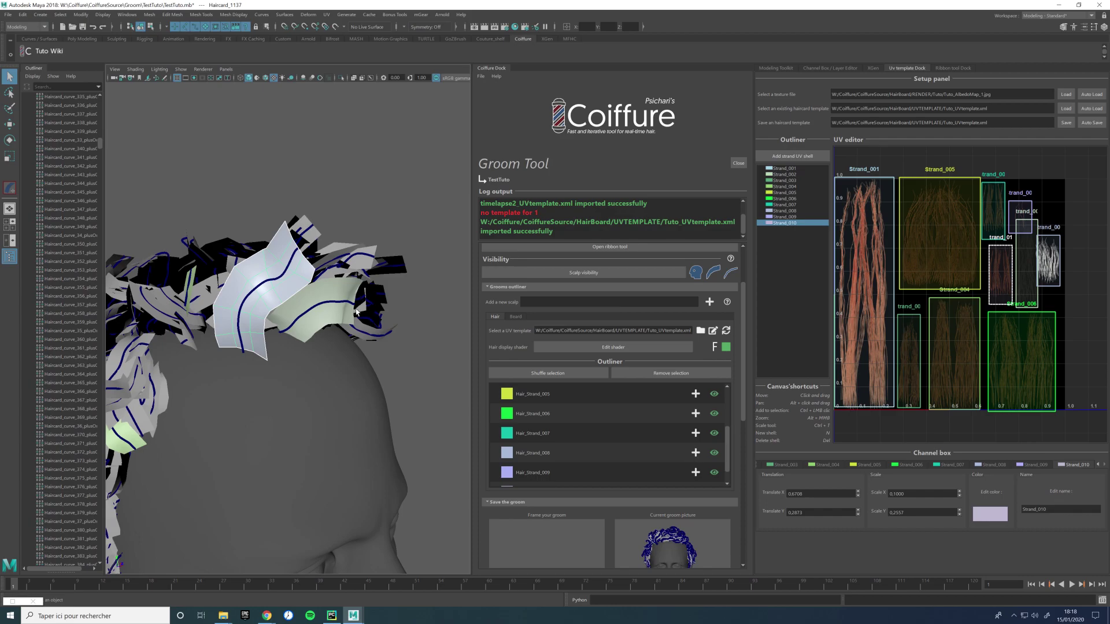
pyautogui.keyDown('alt'); pyautogui.moveTo(356, 310); pyautogui.dragTo(359, 305); pyautogui.keyUp('alt')
pyautogui.scroll(-1, 723, 431)
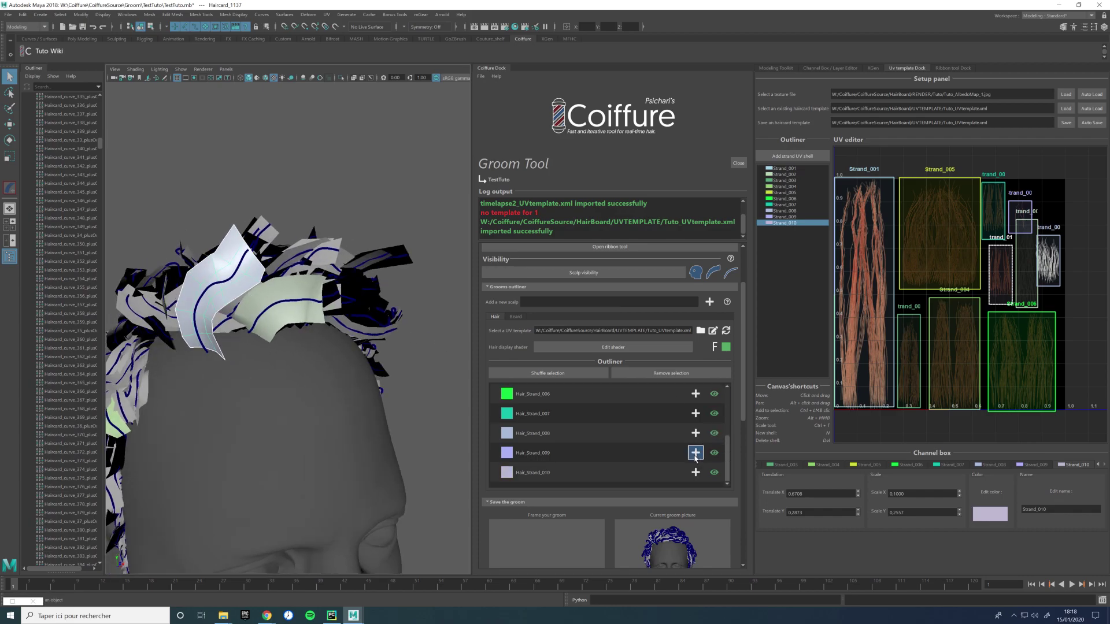
pyautogui.keyDown('alt'); pyautogui.moveTo(342, 328); pyautogui.dragTo(308, 315); pyautogui.keyUp('alt')
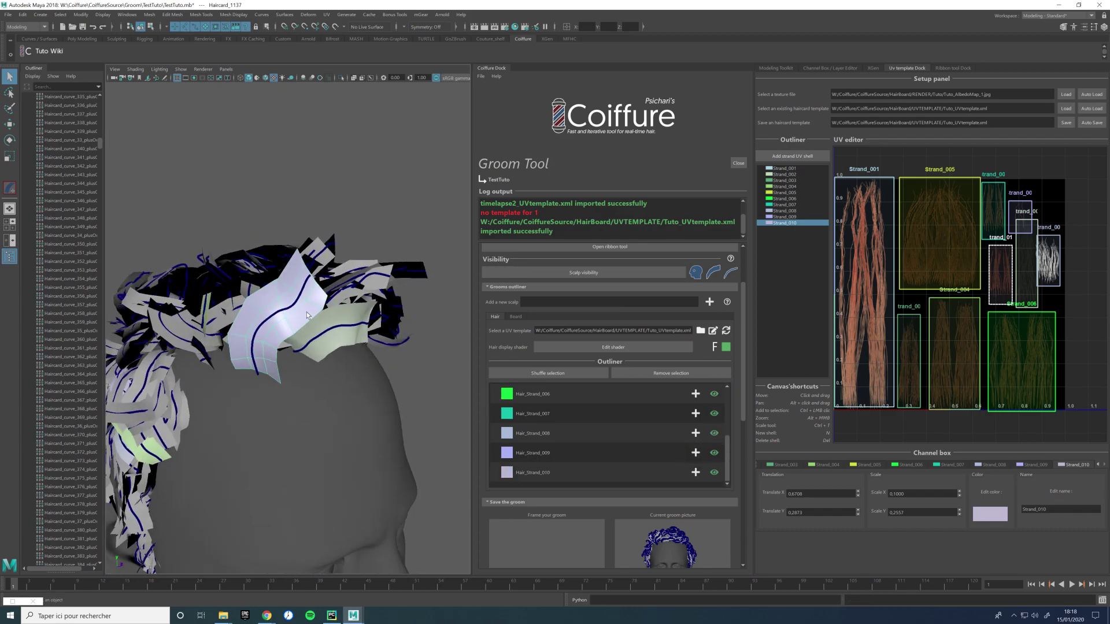
pyautogui.click(296, 302)
pyautogui.click(696, 413)
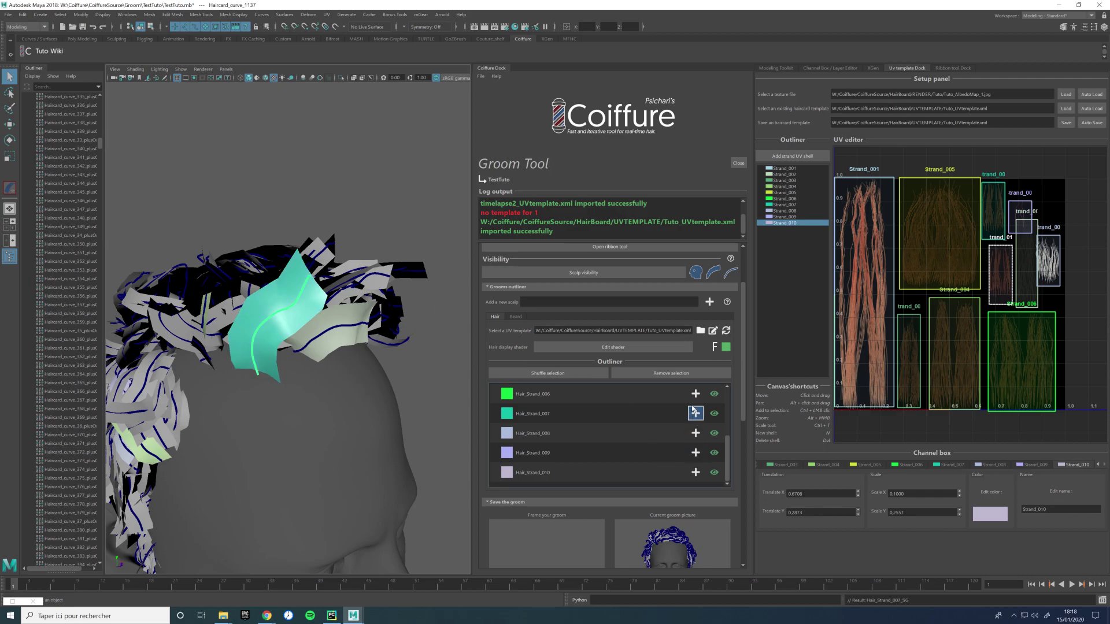
# Step: Cycle the Hair display shader from flat colours through coloured strands with transparency to the textured hair display
pyautogui.click(387, 327)
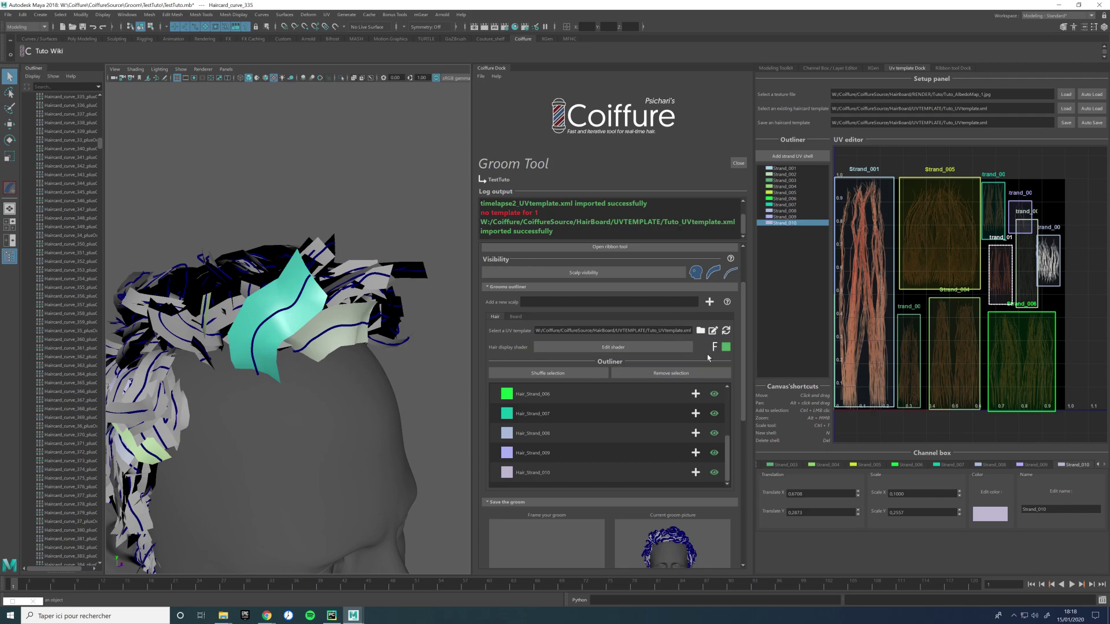
pyautogui.click(726, 347)
pyautogui.moveTo(319, 287)
pyautogui.keyDown('alt'); pyautogui.mouseDown()
pyautogui.moveTo(355, 279)
pyautogui.moveTo(296, 279)
pyautogui.moveTo(370, 278)
pyautogui.moveTo(319, 372)
pyautogui.moveTo(292, 263)
pyautogui.moveTo(313, 279)
pyautogui.mouseUp(); pyautogui.keyUp('alt')
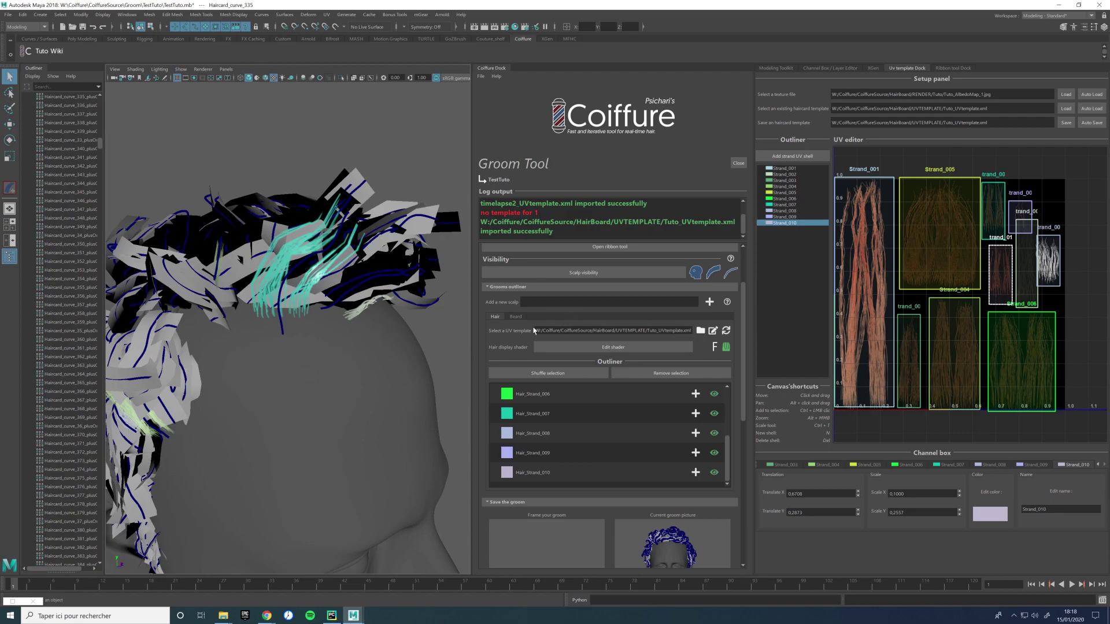
pyautogui.click(726, 346)
pyautogui.keyDown('alt'); pyautogui.moveTo(324, 271); pyautogui.dragTo(393, 276); pyautogui.keyUp('alt')
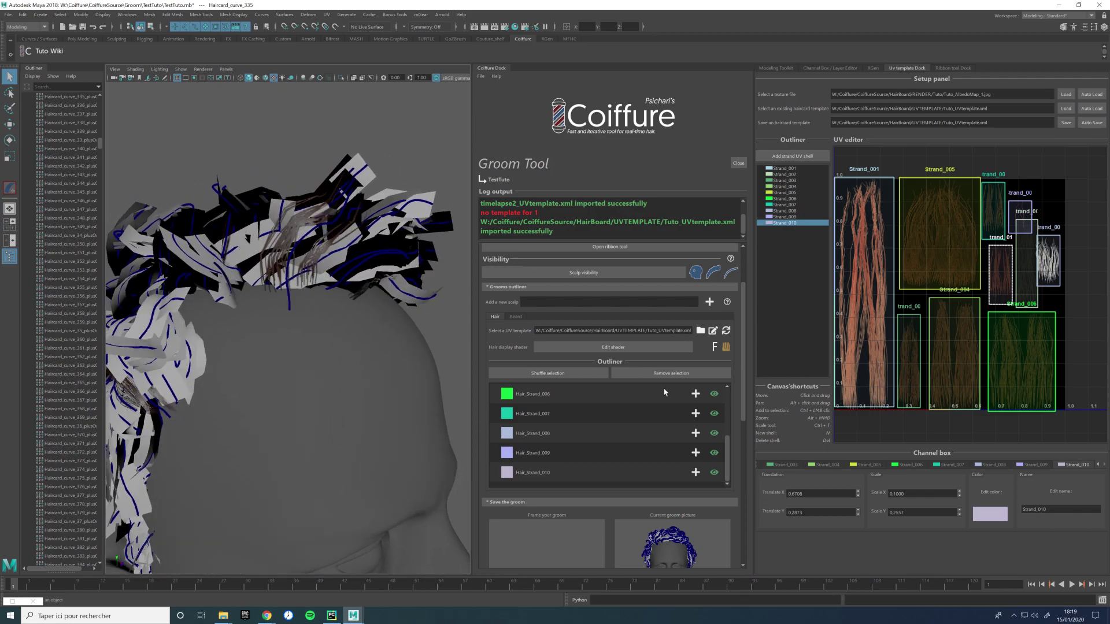
# Step: Switch the textured hair display to include the normal map, and set the shader's Eccentricity to about 0.56 and Specular Roll Off to about 0.82
pyautogui.click(712, 349)
pyautogui.keyDown('alt'); pyautogui.moveTo(297, 245); pyautogui.dragTo(370, 220); pyautogui.keyUp('alt')
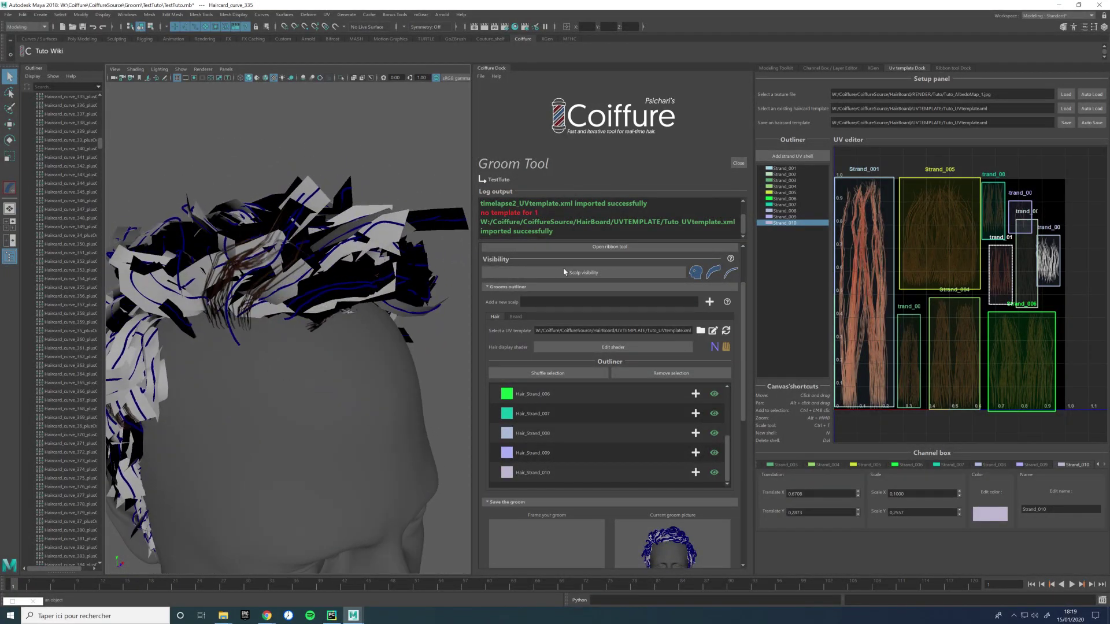
pyautogui.click(642, 349)
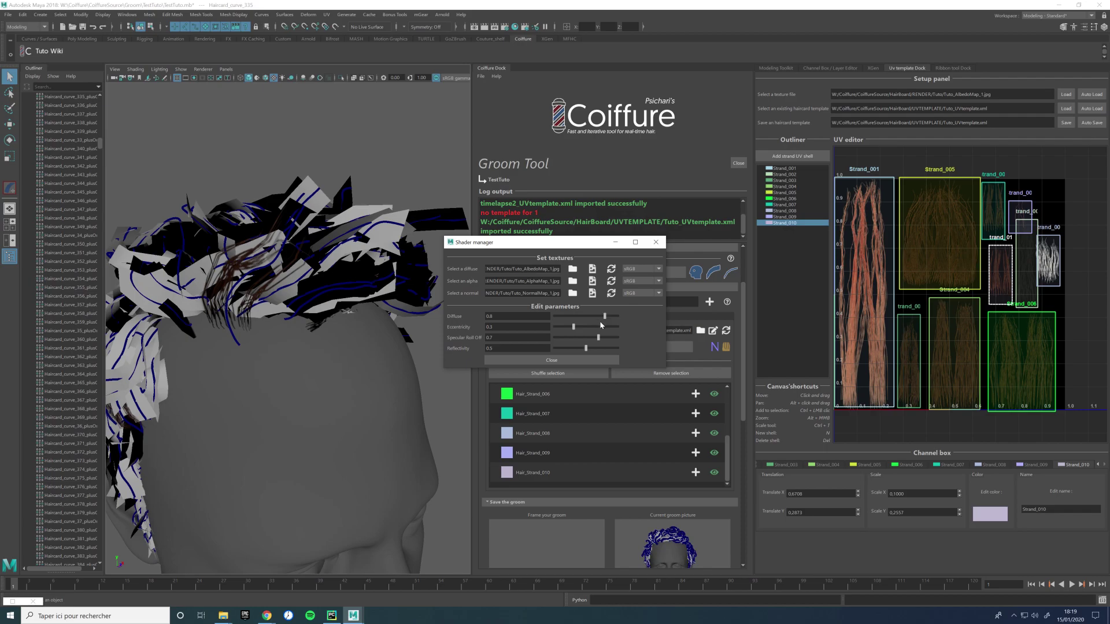
pyautogui.moveTo(573, 330); pyautogui.dragTo(601, 335)
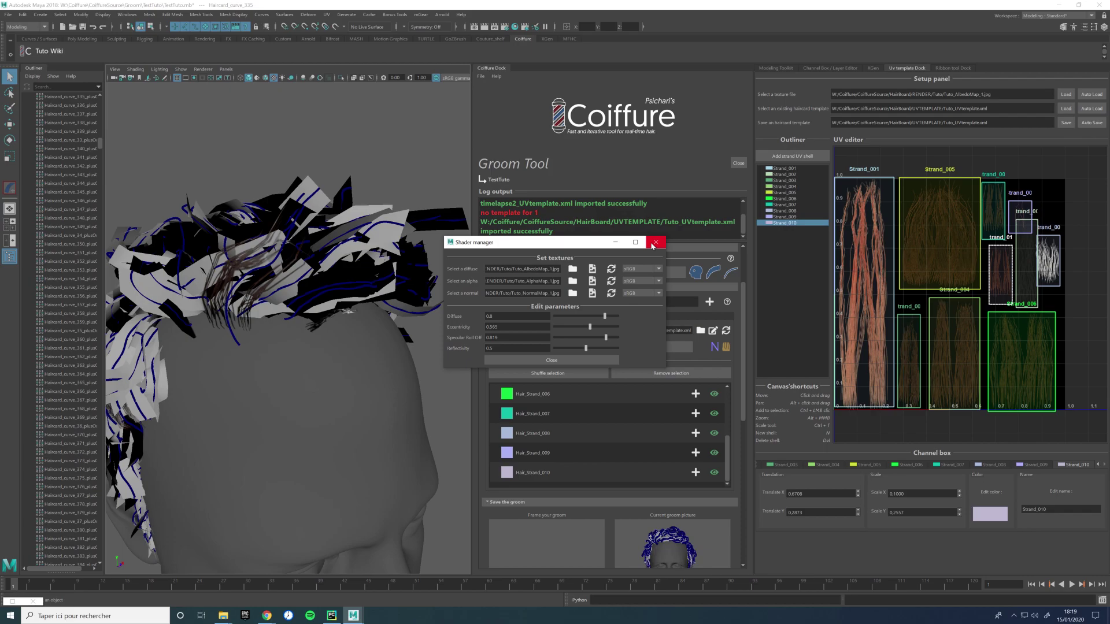
pyautogui.click(655, 243)
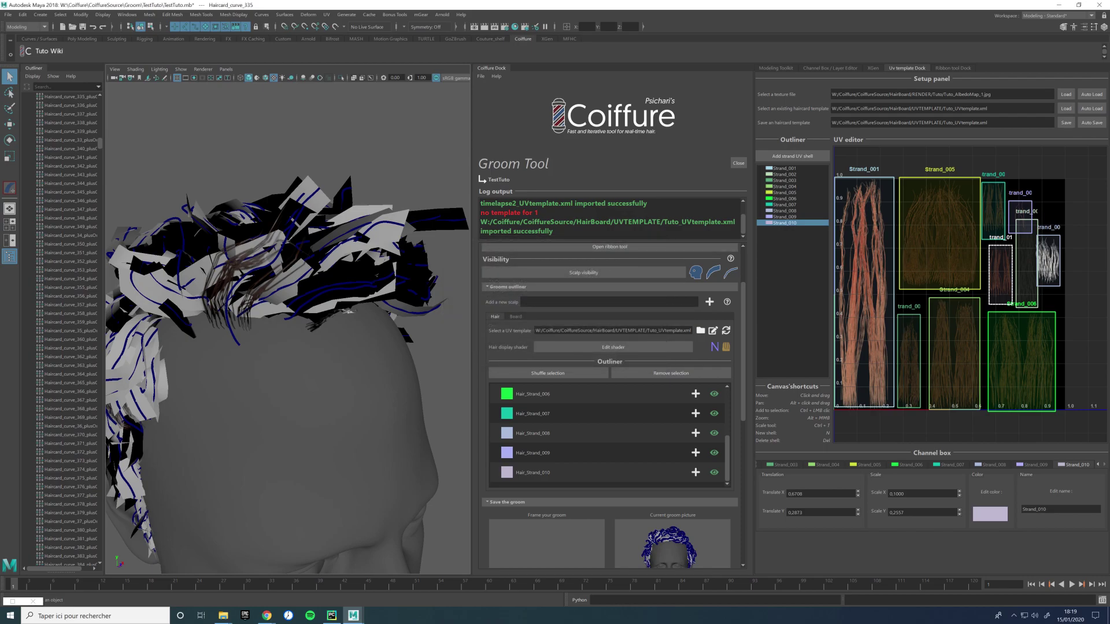
# Step: Assign all the hair cards on the lower back of the head to Hair_Strand_006 and view them from behind
pyautogui.scroll(-5, 370, 279)
pyautogui.keyDown('alt'); pyautogui.moveTo(223, 411); pyautogui.dragTo(263, 395); pyautogui.keyUp('alt')
pyautogui.scroll(7, 263, 395)
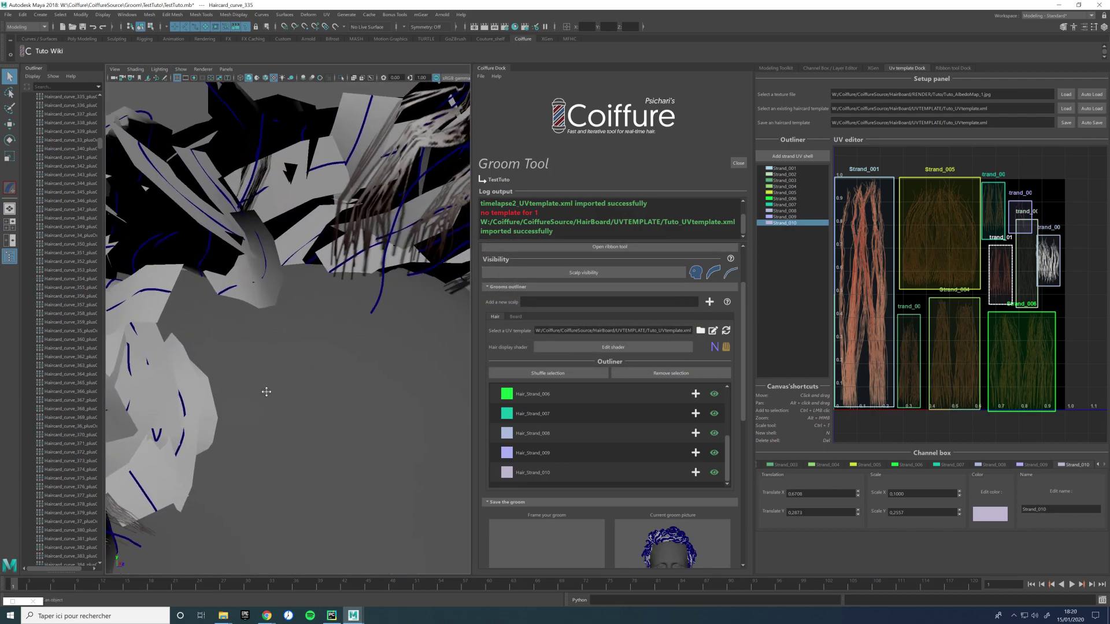
pyautogui.scroll(-5, 261, 395)
pyautogui.click(203, 350)
pyautogui.scroll(5, 268, 298)
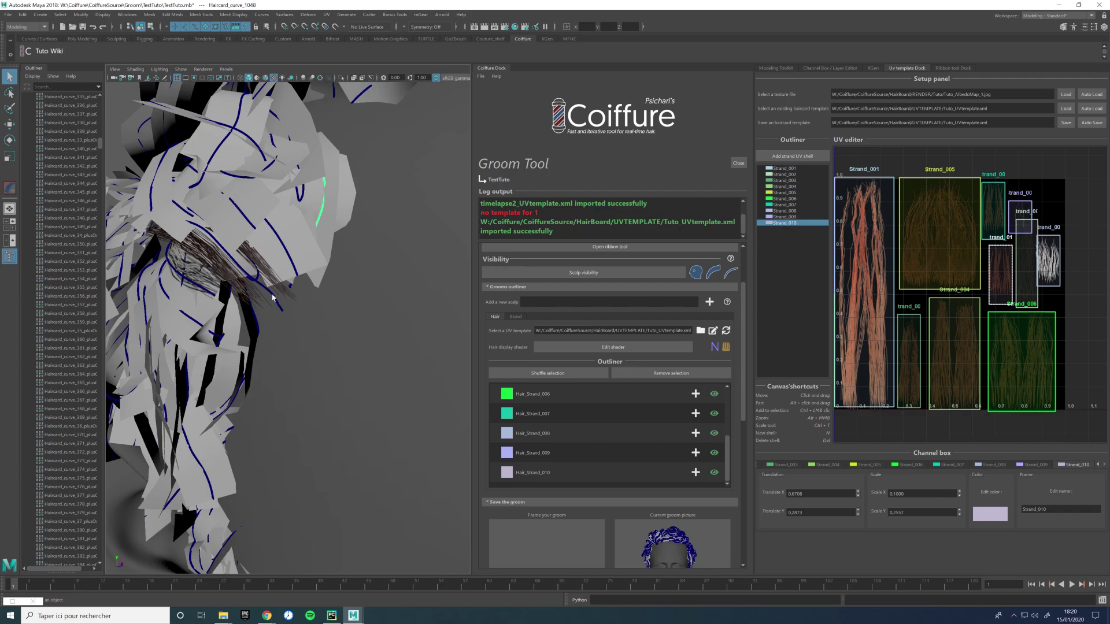
pyautogui.scroll(-5, 269, 298)
pyautogui.keyDown('alt'); pyautogui.moveTo(199, 217); pyautogui.dragTo(199, 404); pyautogui.keyUp('alt')
pyautogui.scroll(-3, 199, 444)
pyautogui.moveTo(199, 444); pyautogui.dragTo(289, 437)
pyautogui.click(696, 394)
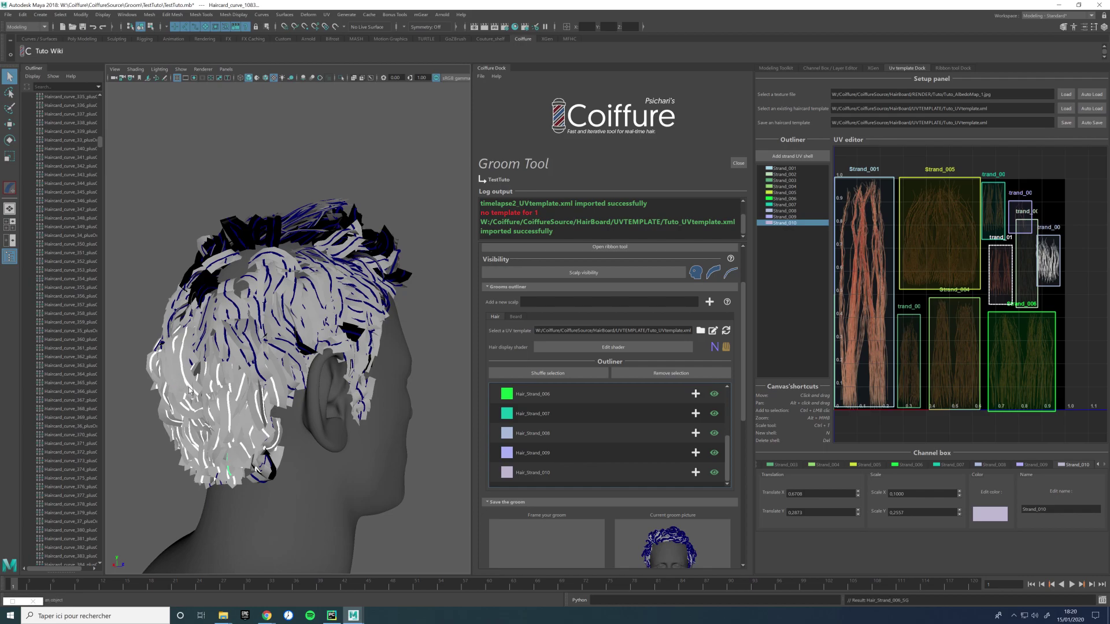
pyautogui.keyDown('alt'); pyautogui.moveTo(211, 389); pyautogui.dragTo(287, 349); pyautogui.keyUp('alt')
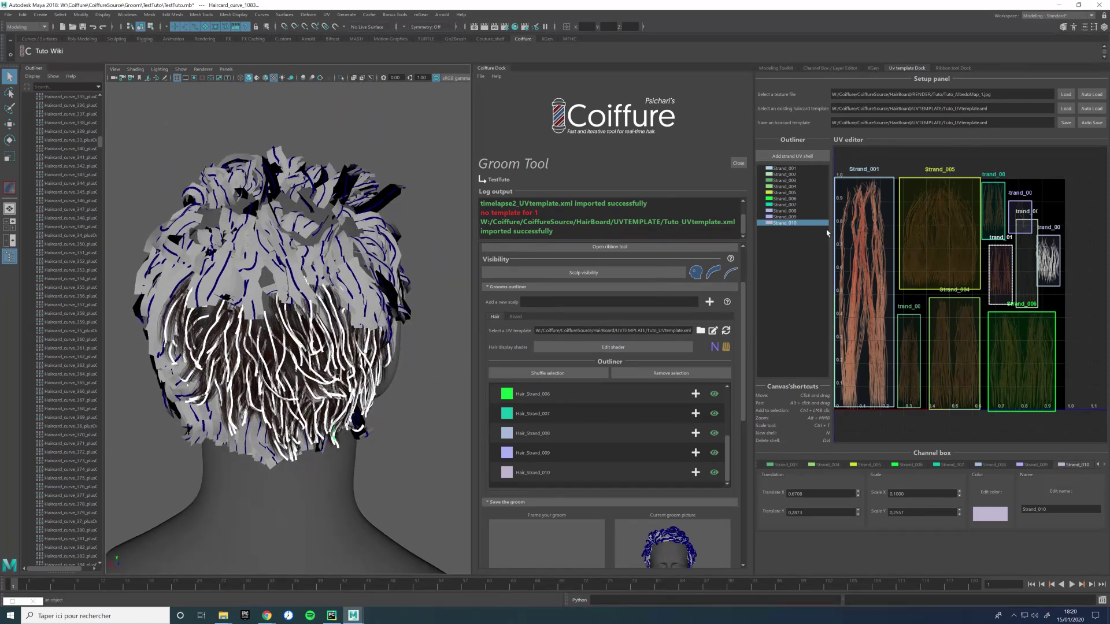
# Step: Hide all source curves globally with the ribbon tool, clear the card selection and view the textured cards around the head
pyautogui.click(953, 68)
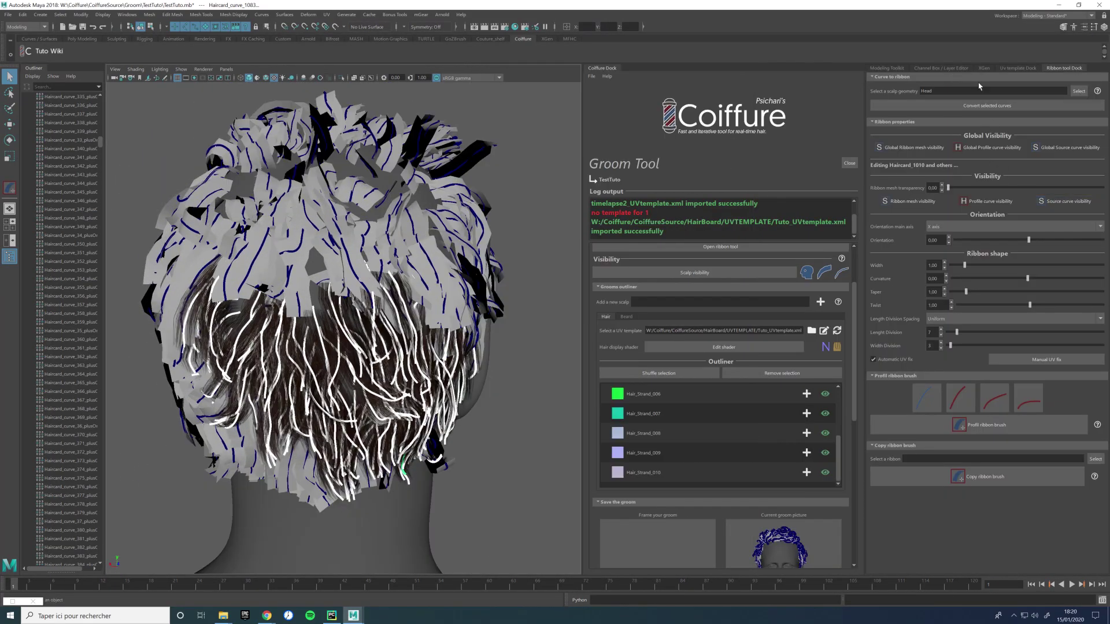
pyautogui.click(1064, 147)
pyautogui.keyDown('alt'); pyautogui.moveTo(477, 253); pyautogui.dragTo(442, 249); pyautogui.keyUp('alt')
pyautogui.keyDown('alt'); pyautogui.moveTo(443, 249); pyautogui.dragTo(310, 345, button='right'); pyautogui.keyUp('alt')
pyautogui.keyDown('alt'); pyautogui.moveTo(274, 352); pyautogui.dragTo(262, 352); pyautogui.keyUp('alt')
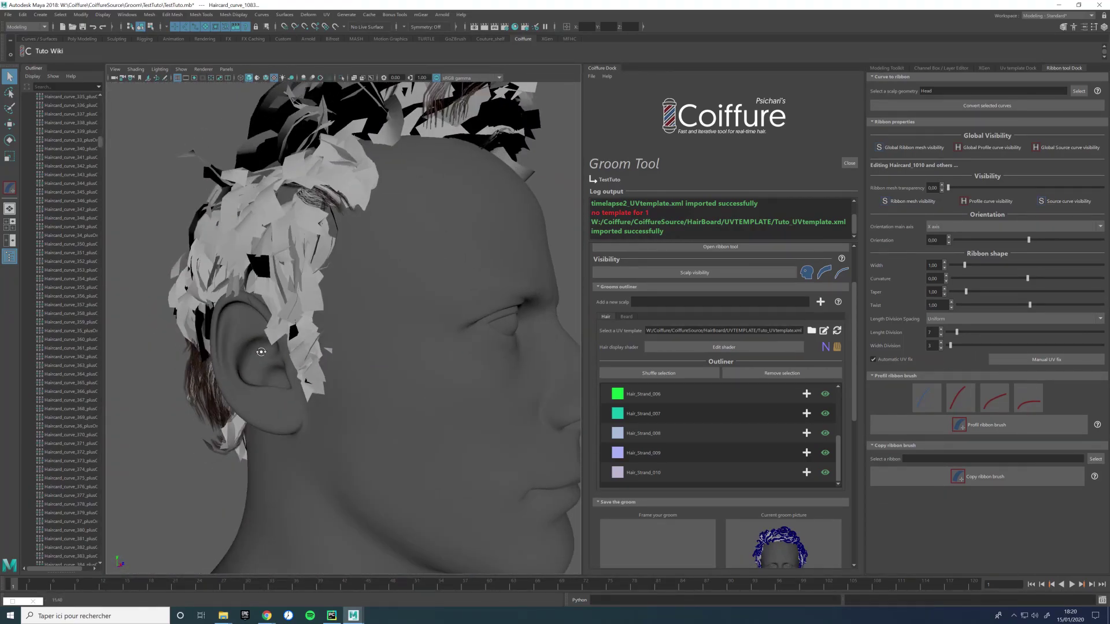
pyautogui.keyDown('alt'); pyautogui.moveTo(262, 352); pyautogui.dragTo(318, 445, button='middle'); pyautogui.keyUp('alt')
pyautogui.keyDown('alt'); pyautogui.moveTo(388, 376); pyautogui.dragTo(335, 399); pyautogui.keyUp('alt')
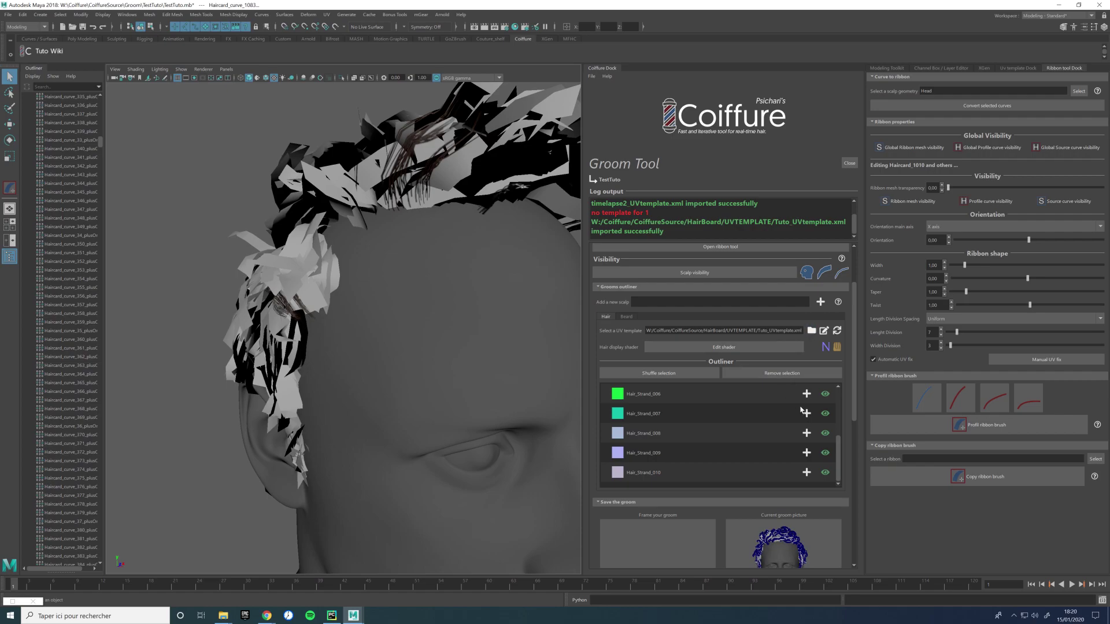
pyautogui.scroll(-1, 815, 428)
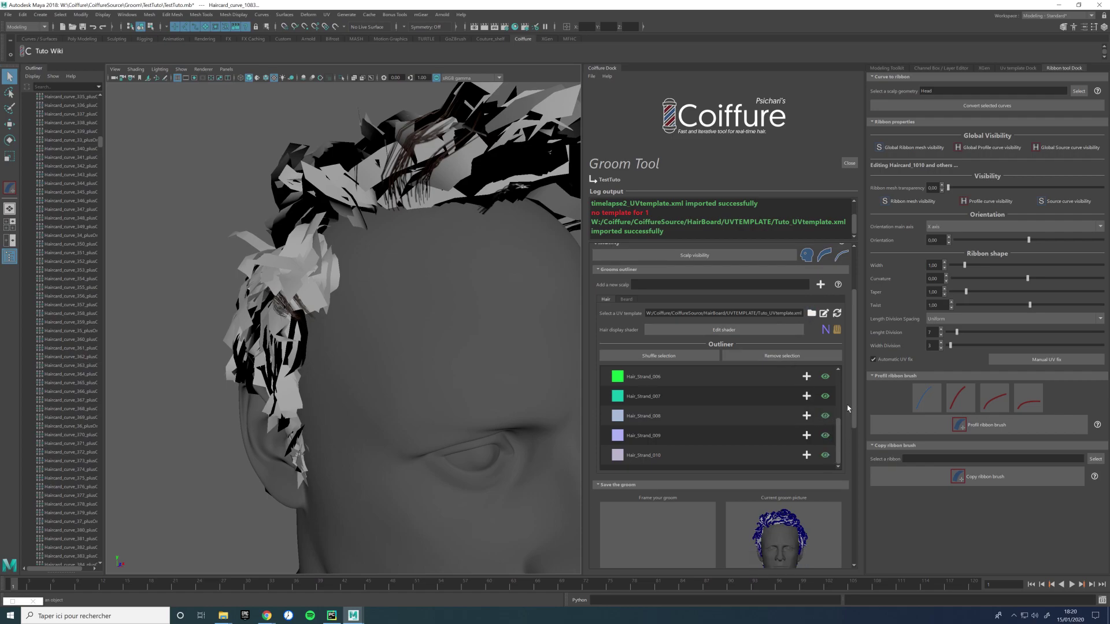
pyautogui.keyDown('alt'); pyautogui.moveTo(329, 290); pyautogui.dragTo(463, 337); pyautogui.keyUp('alt')
pyautogui.click(526, 339)
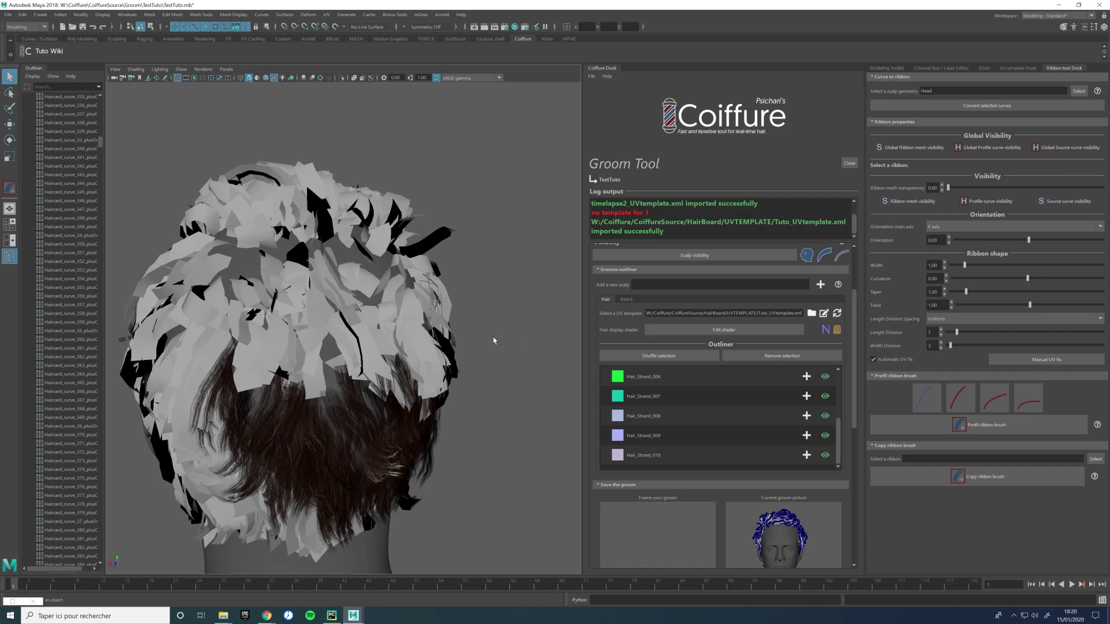
# Step: Hide all ribbon meshes globally and show them again
pyautogui.keyDown('alt'); pyautogui.moveTo(469, 349); pyautogui.dragTo(262, 297); pyautogui.keyUp('alt')
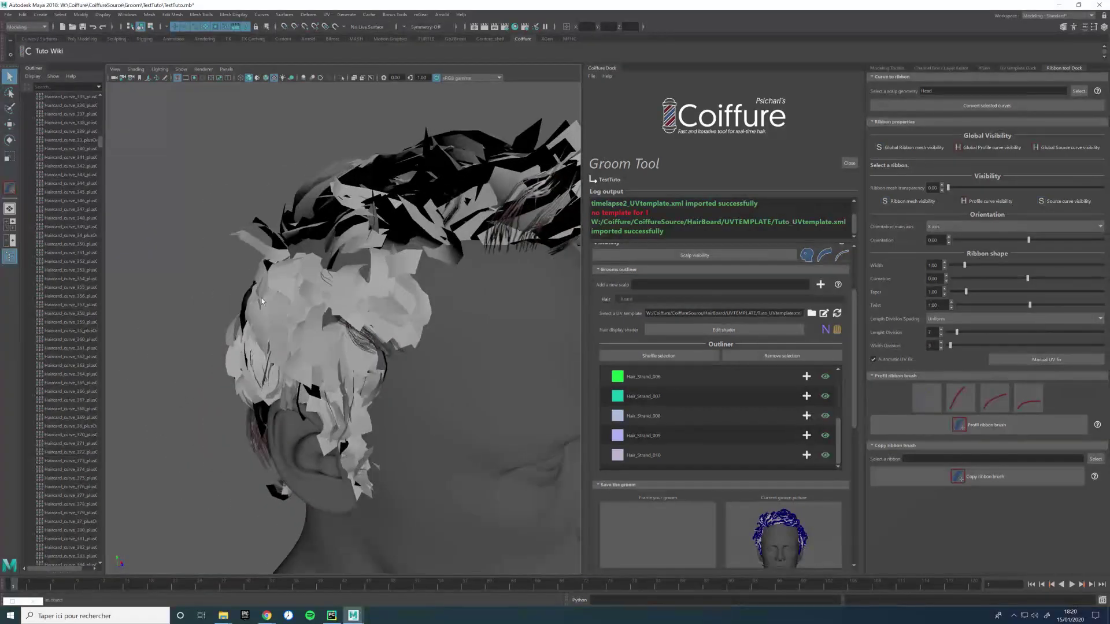
pyautogui.click(912, 148)
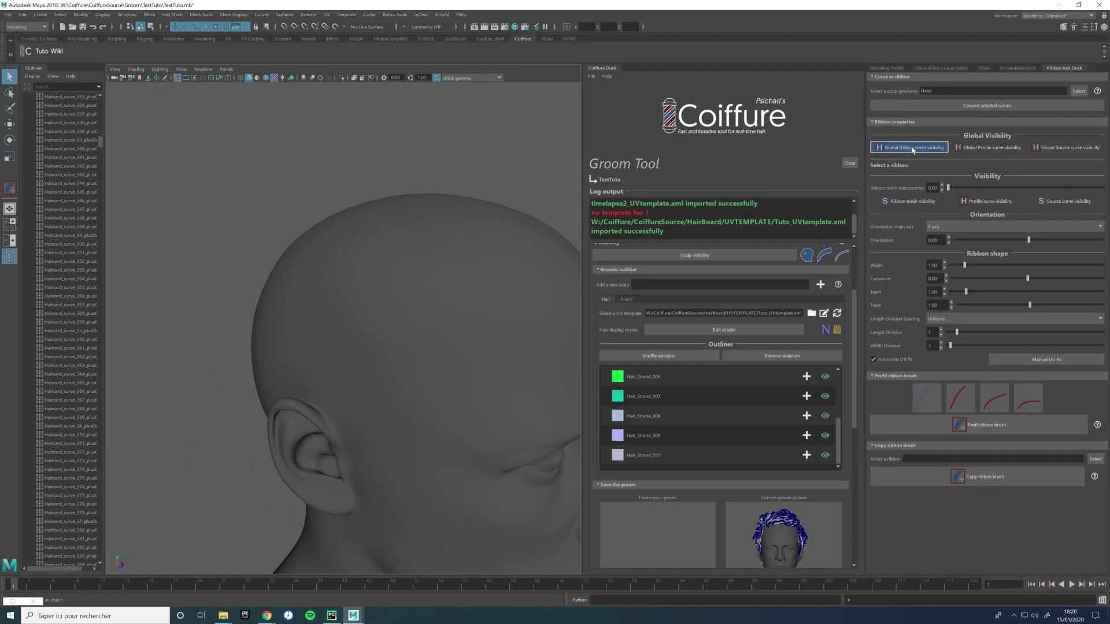
pyautogui.click(913, 149)
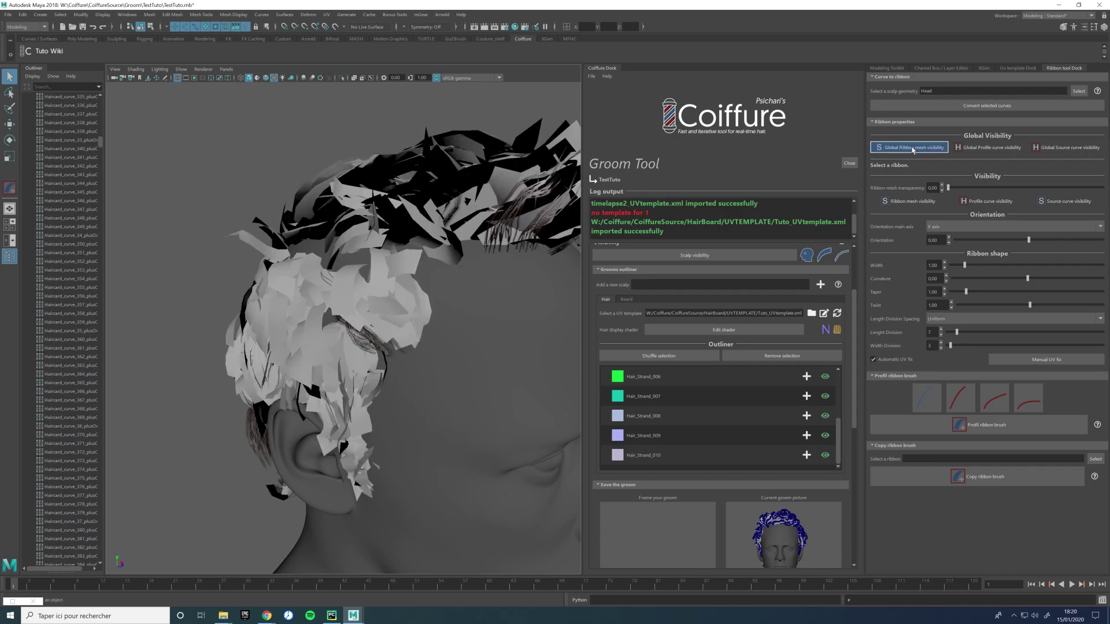
# Step: Shuffle the hair cards on the side of the head above the ear randomly among all strands, Hair_Strand_001 to Hair_Strand_010, and clear the selection
pyautogui.click(286, 321)
pyautogui.keyDown('alt'); pyautogui.moveTo(286, 321); pyautogui.dragTo(222, 318); pyautogui.keyUp('alt')
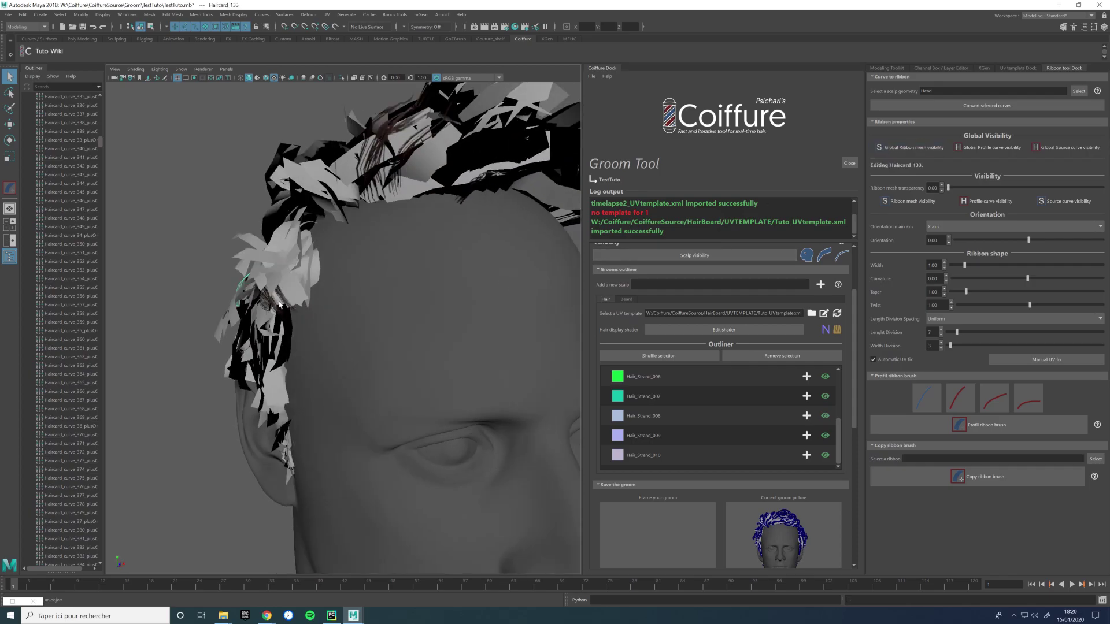
pyautogui.moveTo(267, 228); pyautogui.dragTo(173, 399)
pyautogui.keyDown('alt'); pyautogui.moveTo(153, 332); pyautogui.dragTo(379, 319); pyautogui.keyUp('alt')
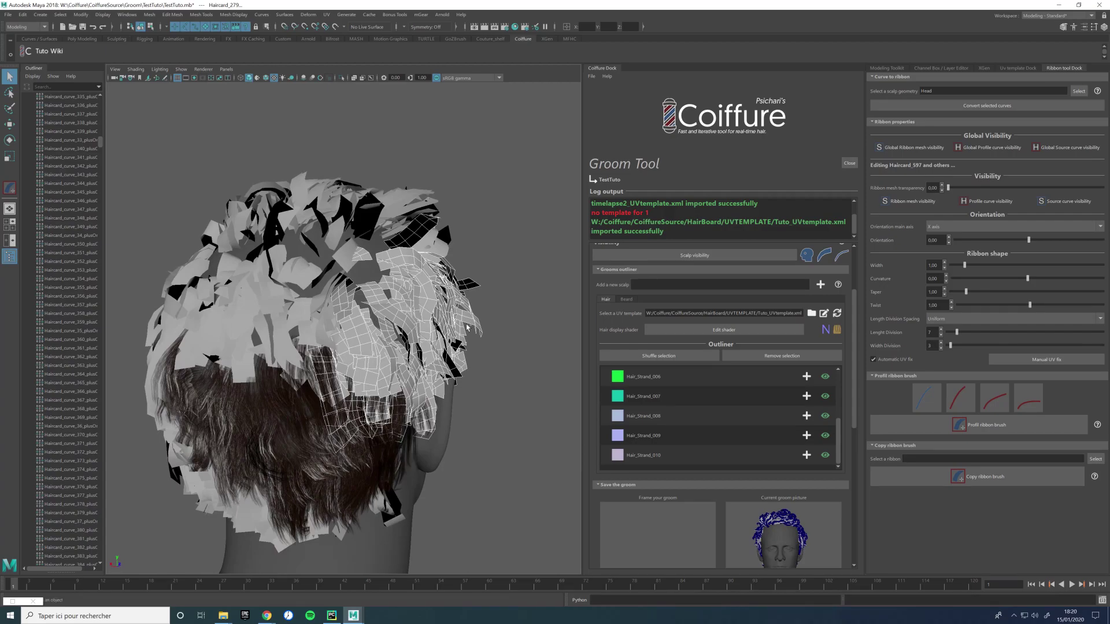
pyautogui.keyDown('alt'); pyautogui.moveTo(436, 341); pyautogui.dragTo(376, 333); pyautogui.keyUp('alt')
pyautogui.scroll(5, 341, 314)
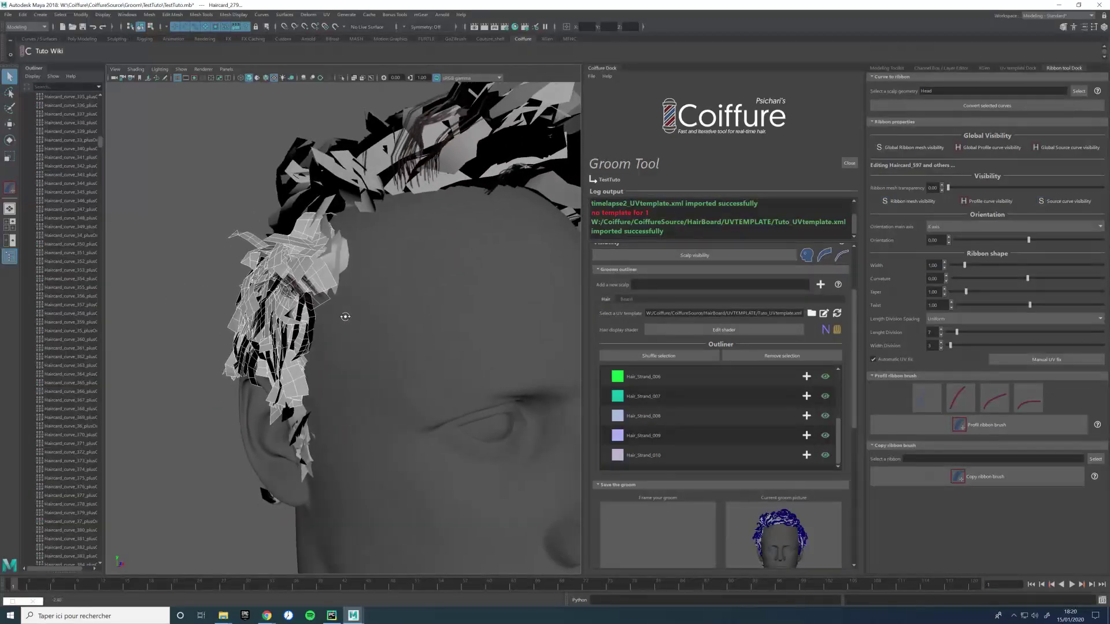
pyautogui.click(658, 356)
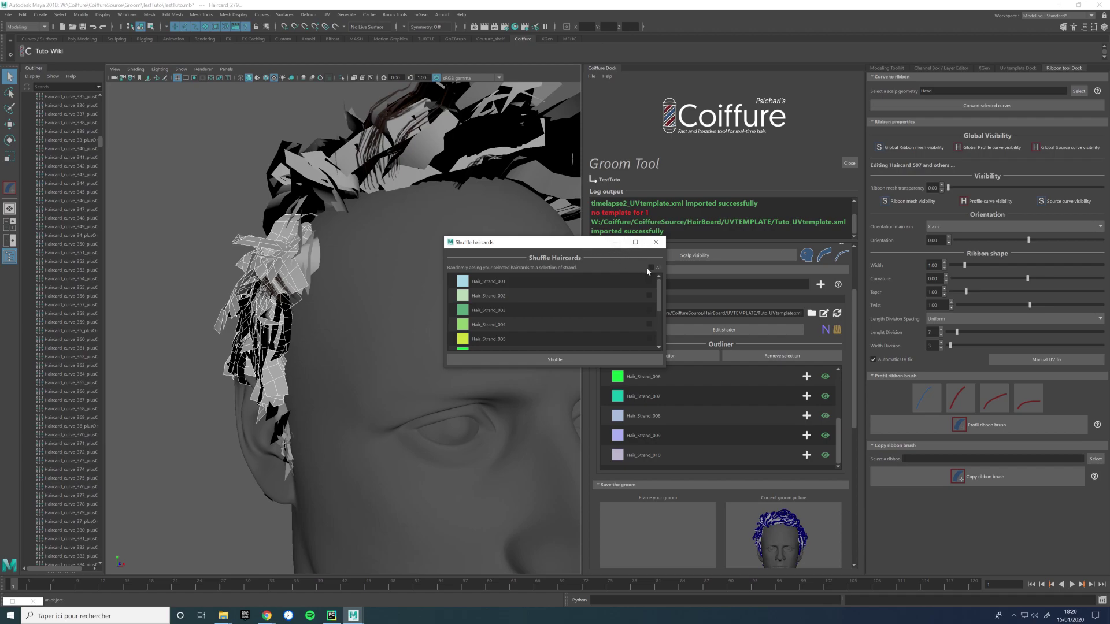
pyautogui.moveTo(656, 308); pyautogui.dragTo(654, 346)
pyautogui.keyDown('alt'); pyautogui.moveTo(258, 286); pyautogui.dragTo(296, 314); pyautogui.keyUp('alt')
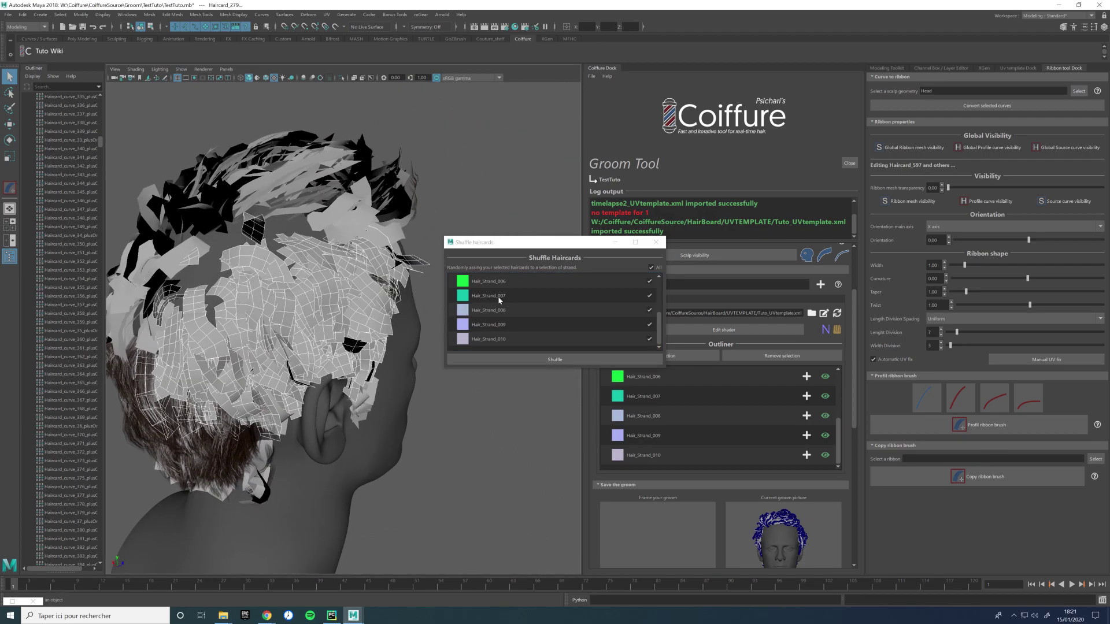
pyautogui.click(567, 361)
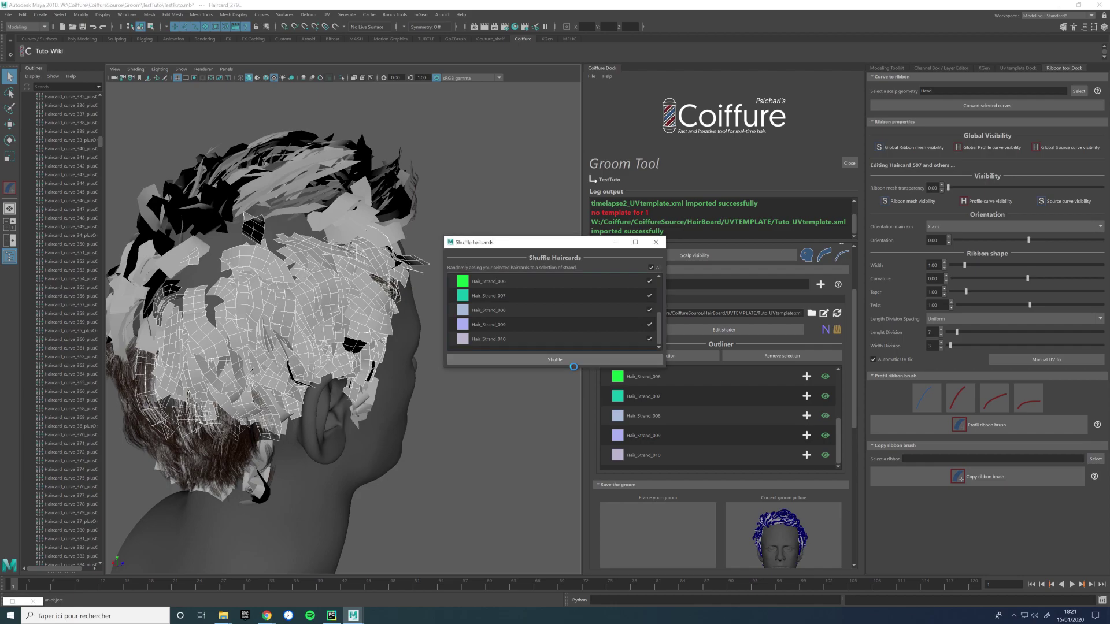
pyautogui.click(428, 296)
pyautogui.keyDown('alt'); pyautogui.moveTo(427, 300); pyautogui.dragTo(479, 336); pyautogui.keyUp('alt')
pyautogui.scroll(5, 358, 285)
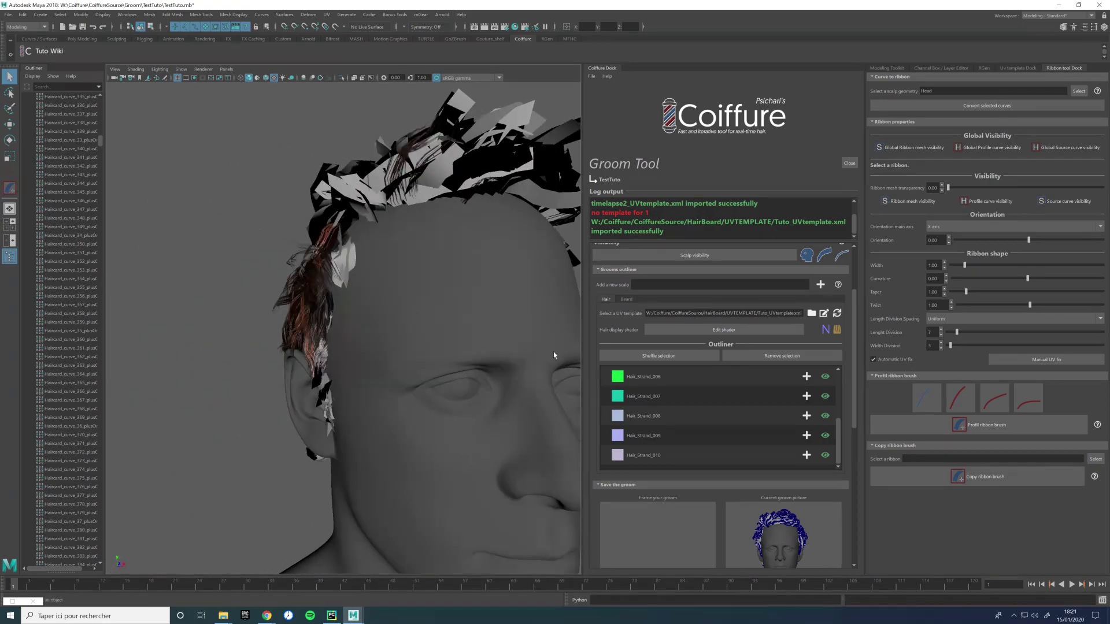
# Step: Switch the hair display to flat strand colours and compare the shuffled side cards with the strand shells in the UV template
pyautogui.click(836, 330)
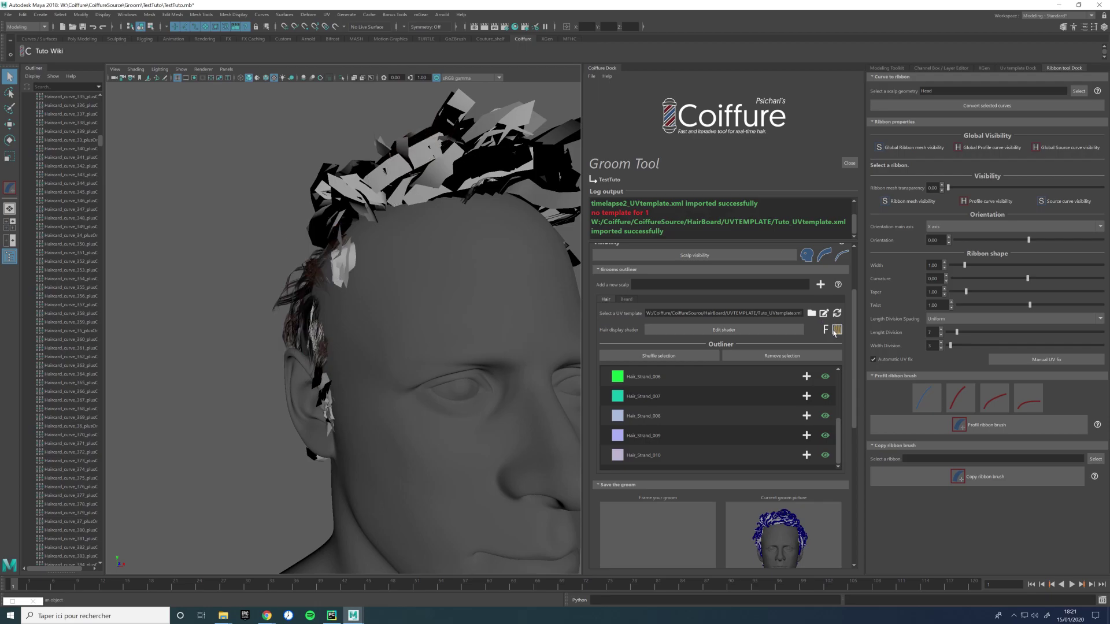
pyautogui.keyDown('alt'); pyautogui.moveTo(509, 272); pyautogui.dragTo(283, 292); pyautogui.keyUp('alt')
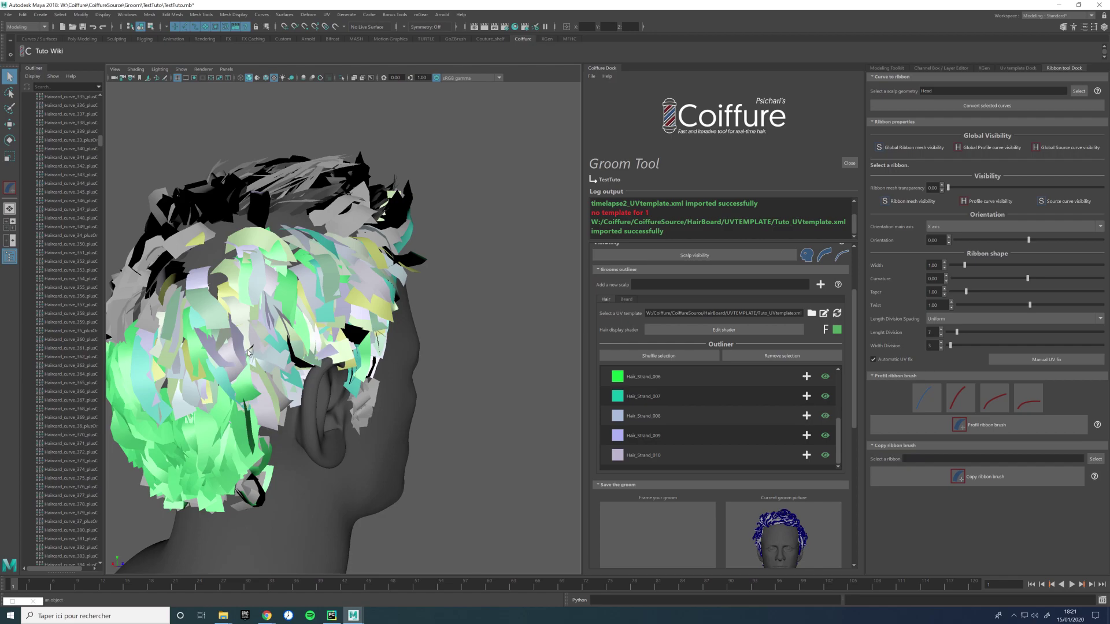
pyautogui.keyDown('alt'); pyautogui.moveTo(266, 336); pyautogui.dragTo(327, 305); pyautogui.keyUp('alt')
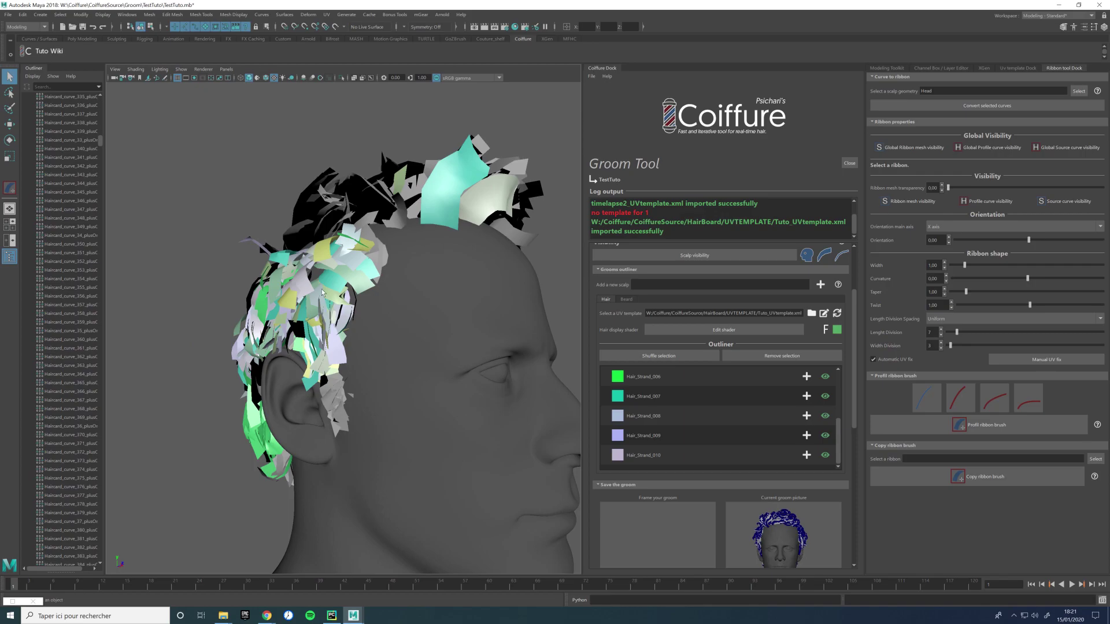
pyautogui.click(1019, 69)
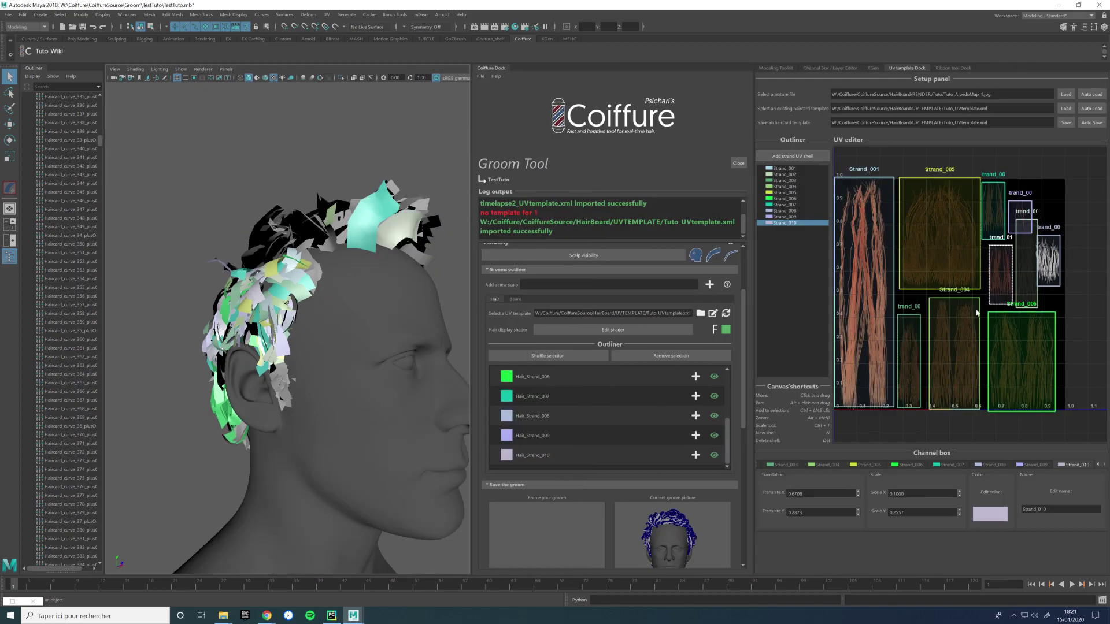
pyautogui.keyDown('ctrl'); pyautogui.click(882, 292); pyautogui.keyUp('ctrl')
pyautogui.click(925, 277)
pyautogui.click(1027, 272)
pyautogui.keyDown('alt'); pyautogui.moveTo(331, 359); pyautogui.dragTo(264, 319); pyautogui.keyUp('alt')
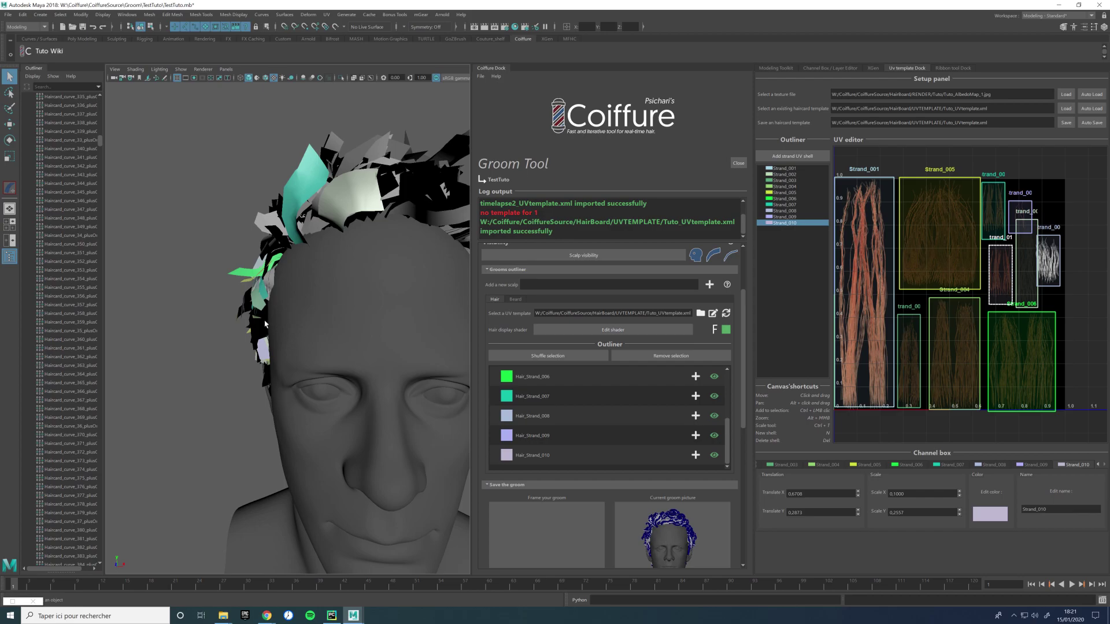
pyautogui.keyDown('alt'); pyautogui.moveTo(271, 285); pyautogui.dragTo(268, 317); pyautogui.keyUp('alt')
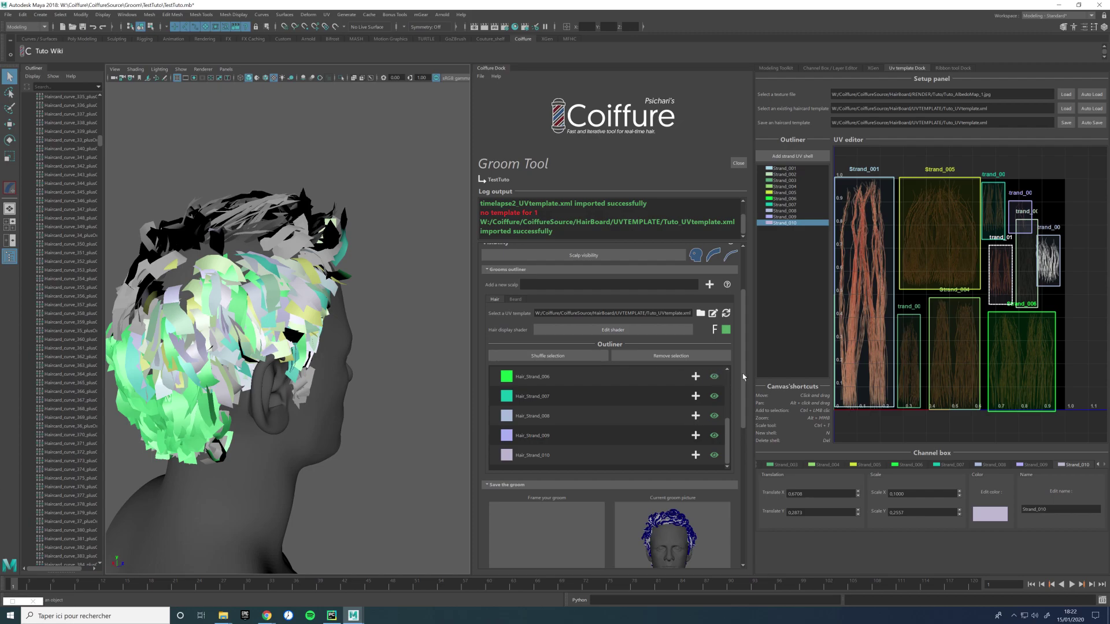
# Step: Remove a single hair card above the ear from its assigned strand and look at it up close
pyautogui.keyDown('alt'); pyautogui.moveTo(257, 292); pyautogui.dragTo(257, 295); pyautogui.keyUp('alt')
pyautogui.scroll(3, 257, 295)
pyautogui.click(258, 294)
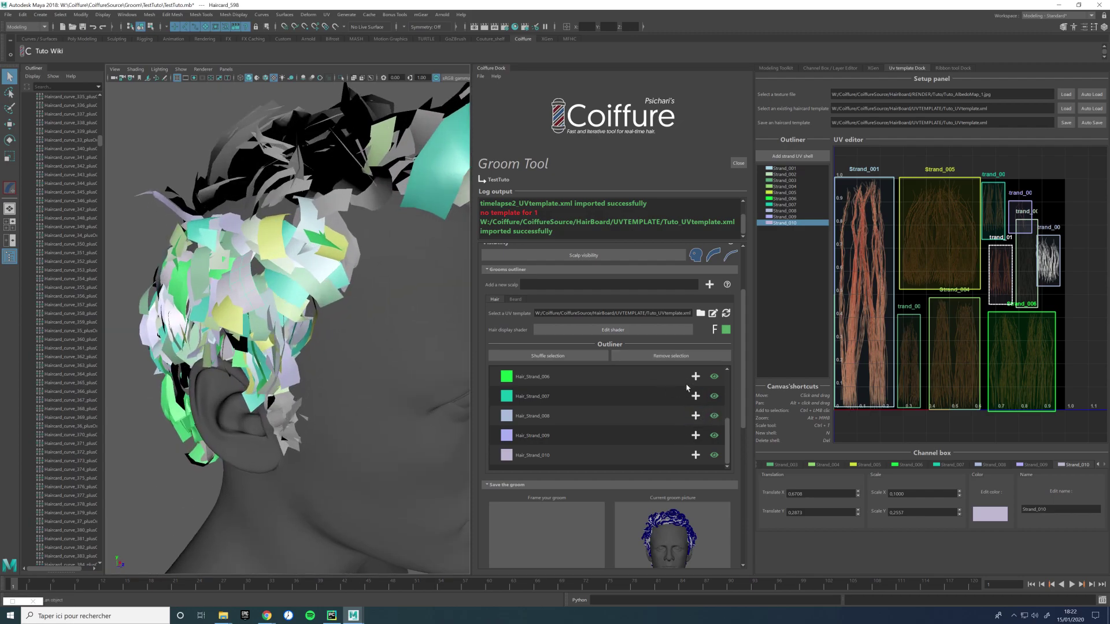
pyautogui.click(708, 356)
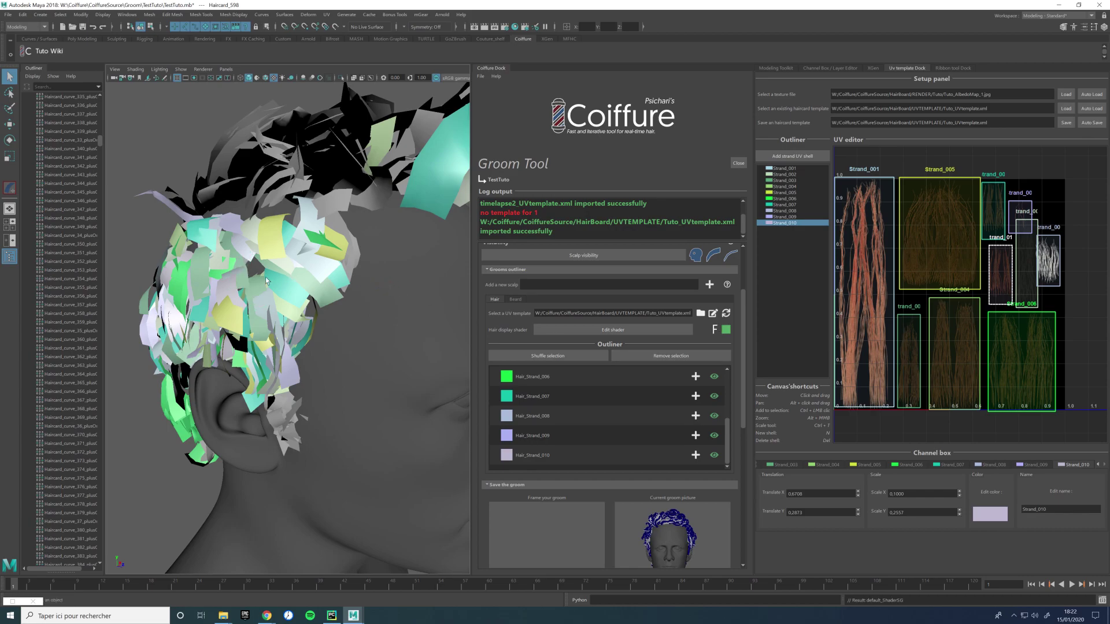
pyautogui.keyDown('alt'); pyautogui.moveTo(276, 277); pyautogui.dragTo(295, 237); pyautogui.keyUp('alt')
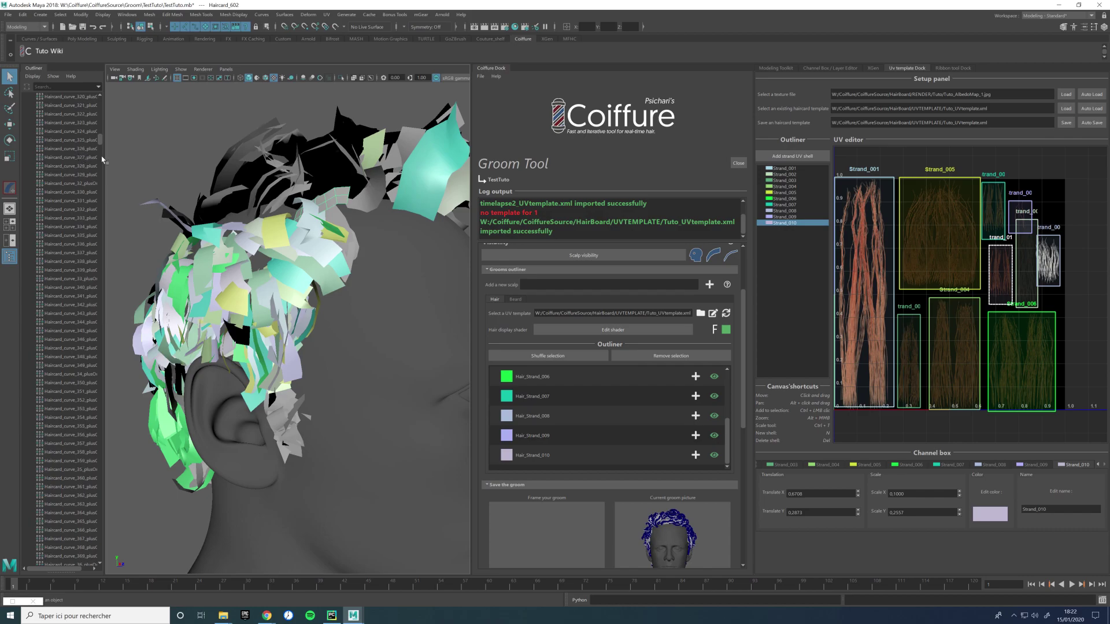
# Step: Toggle the ribbon mesh display option and view the assigned hair cards from the back of the head
pyautogui.click(711, 256)
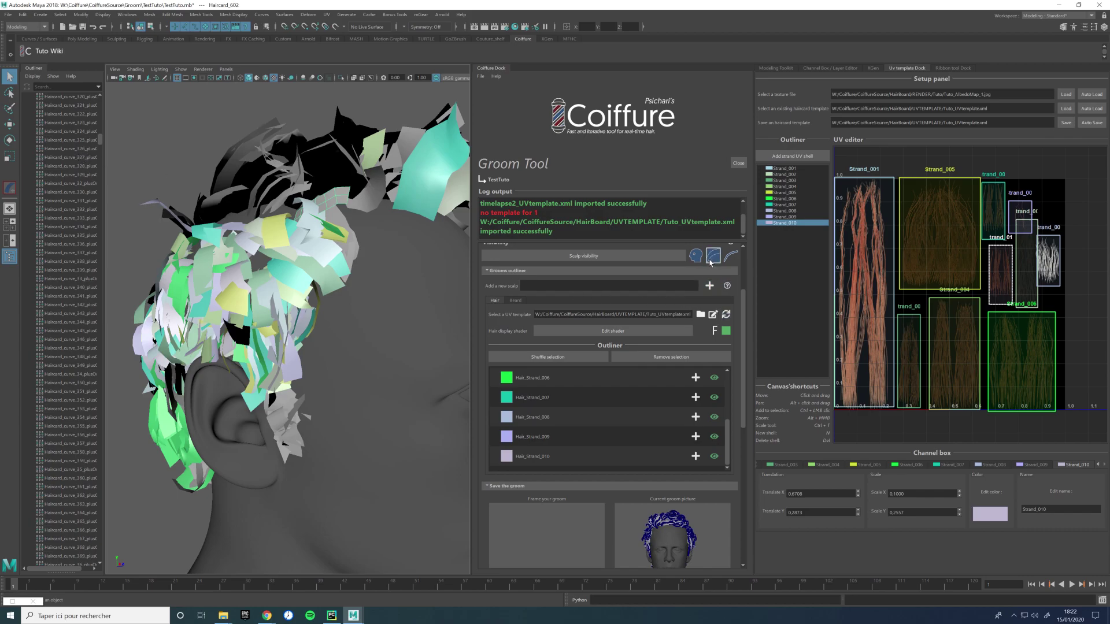
pyautogui.keyDown('alt'); pyautogui.moveTo(252, 285); pyautogui.dragTo(361, 313); pyautogui.keyUp('alt')
pyautogui.scroll(-3, 283, 267)
pyautogui.keyDown('alt'); pyautogui.moveTo(361, 312); pyautogui.dragTo(398, 303, button='middle'); pyautogui.keyUp('alt')
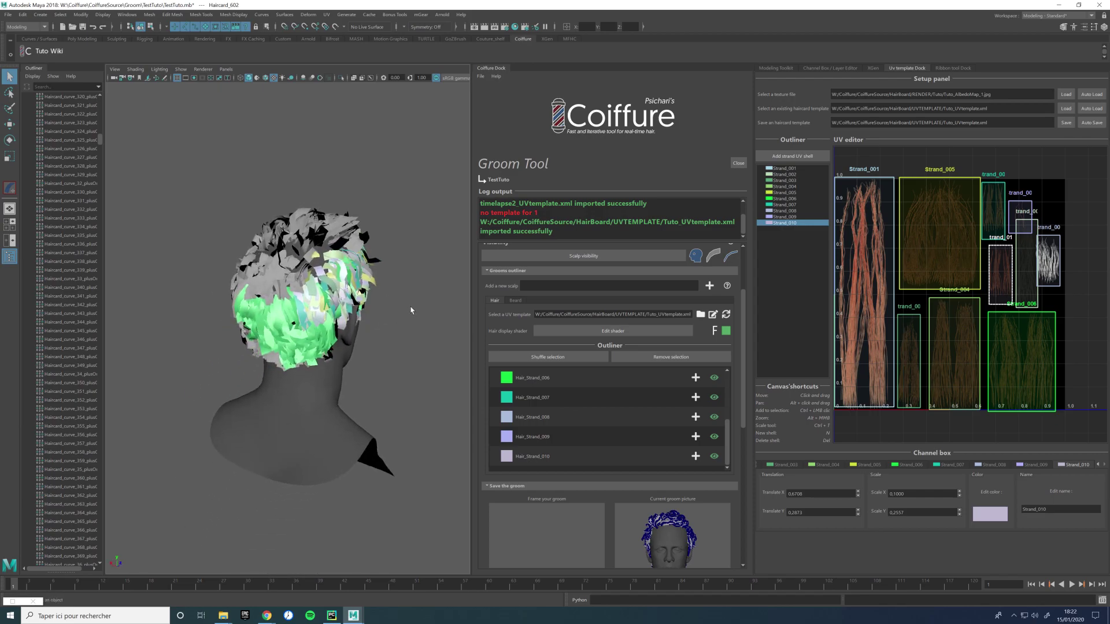
pyautogui.scroll(3, 583, 323)
# Step: Hide every strand of the Hair scalp and examine the unassigned cards left around the head
pyautogui.click(584, 310)
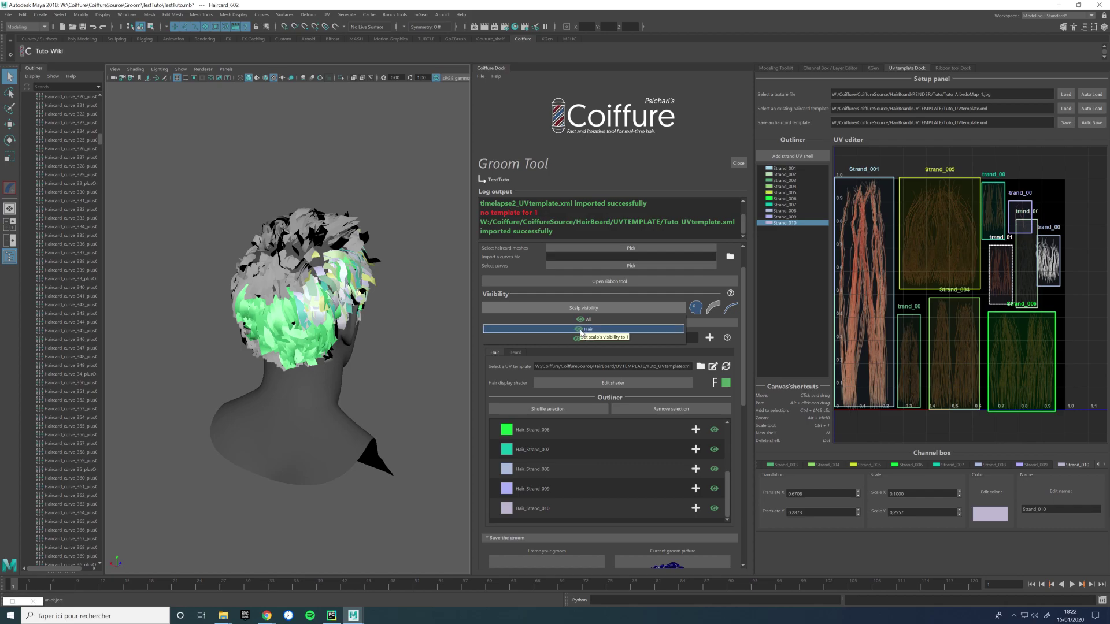
pyautogui.click(581, 330)
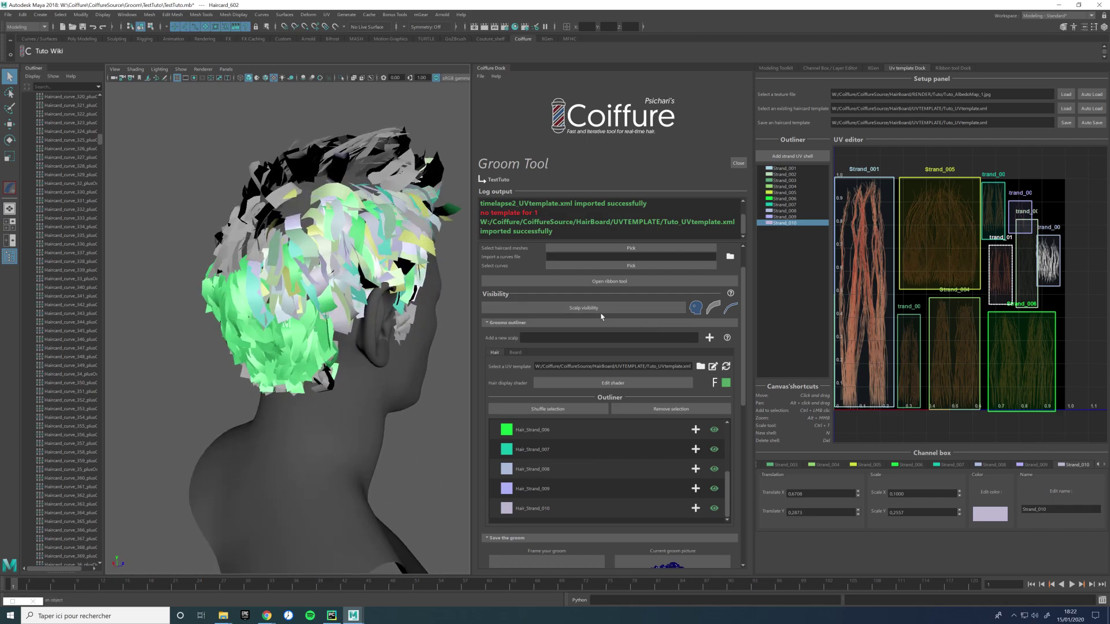
pyautogui.click(601, 317)
pyautogui.click(581, 330)
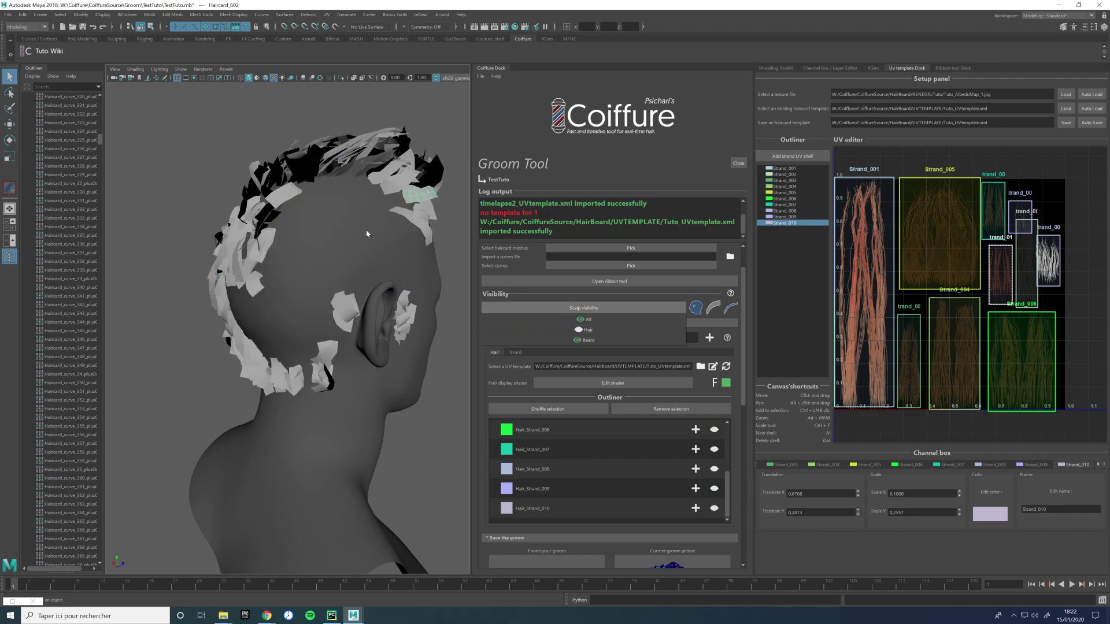
pyautogui.click(326, 215)
pyautogui.keyDown('alt'); pyautogui.moveTo(342, 214); pyautogui.dragTo(312, 285); pyautogui.keyUp('alt')
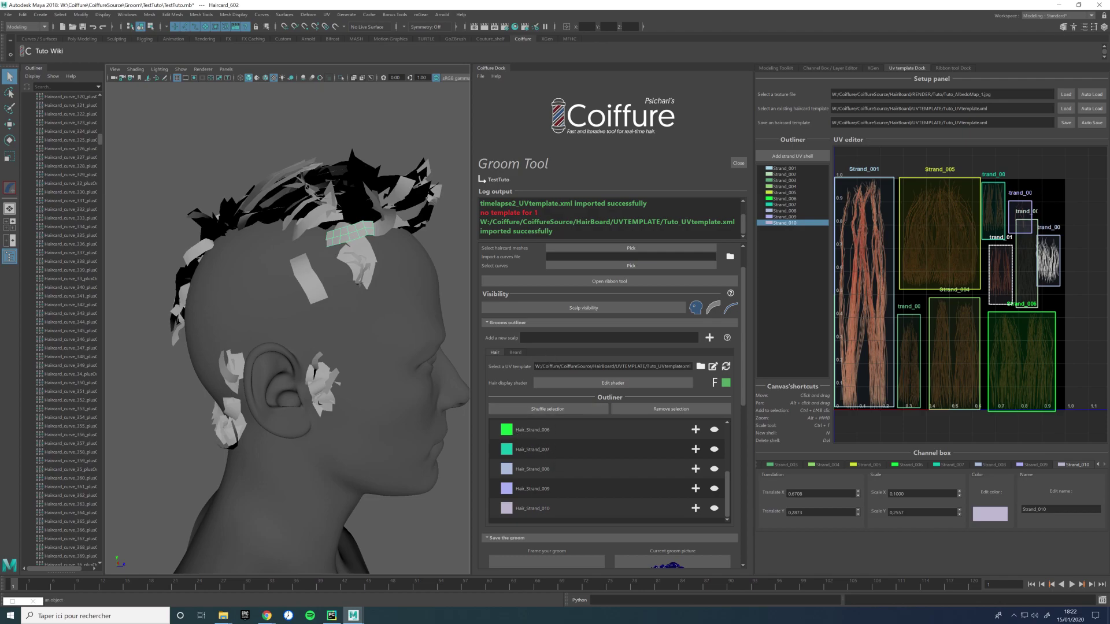
pyautogui.click(713, 307)
pyautogui.keyDown('alt'); pyautogui.moveTo(403, 274); pyautogui.dragTo(324, 216); pyautogui.keyUp('alt')
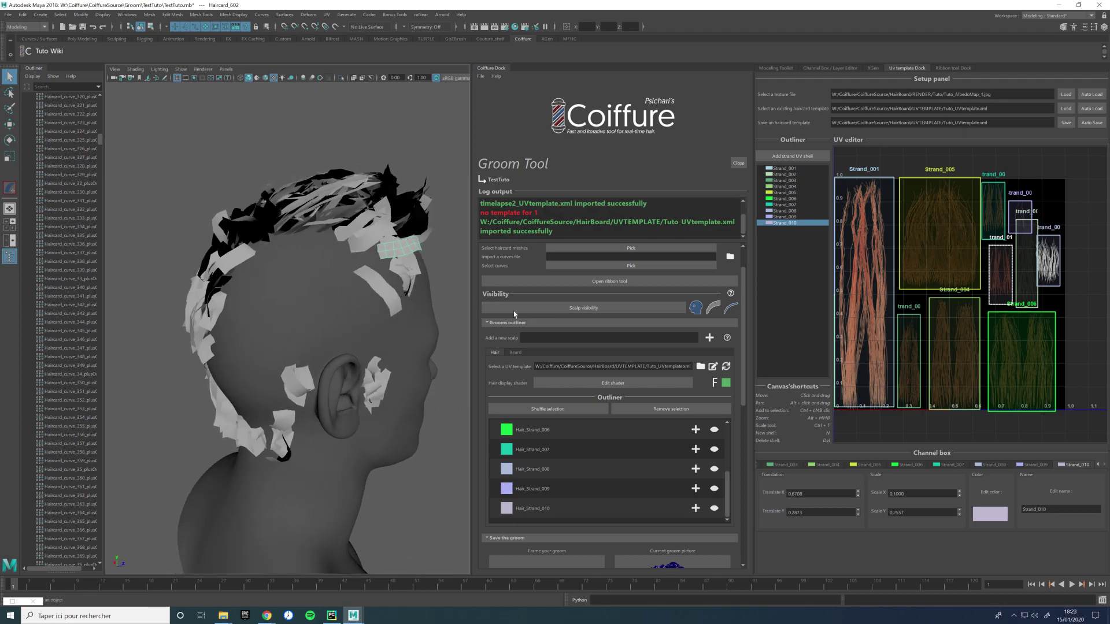
# Step: Hide all ribbon meshes globally with the Ribbon tool and bring them back in T display mode
pyautogui.click(949, 68)
pyautogui.click(911, 146)
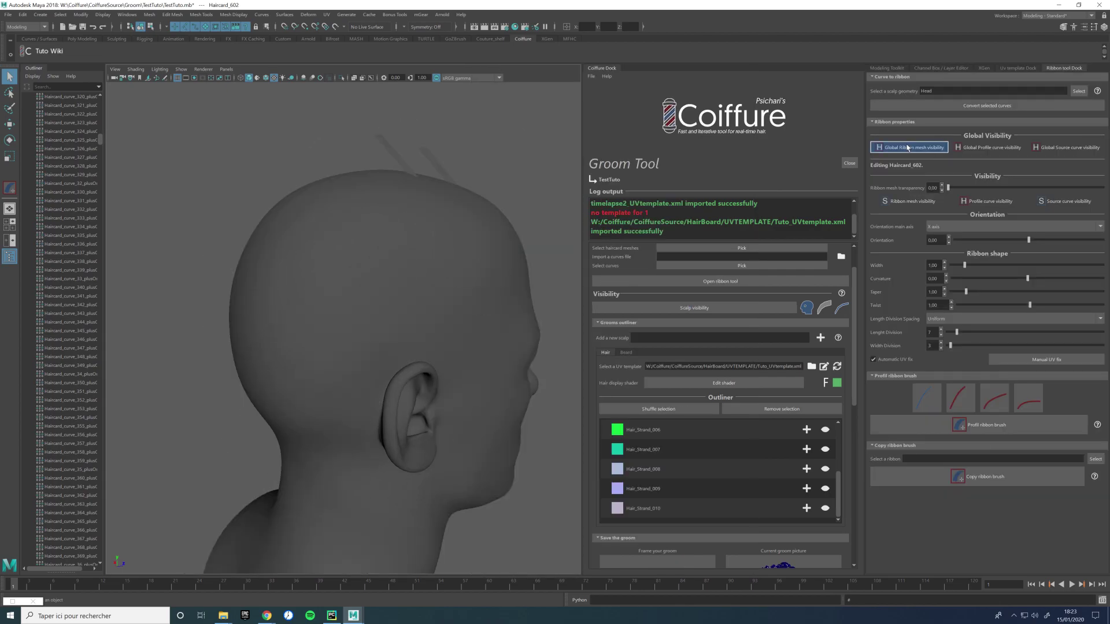
pyautogui.click(893, 147)
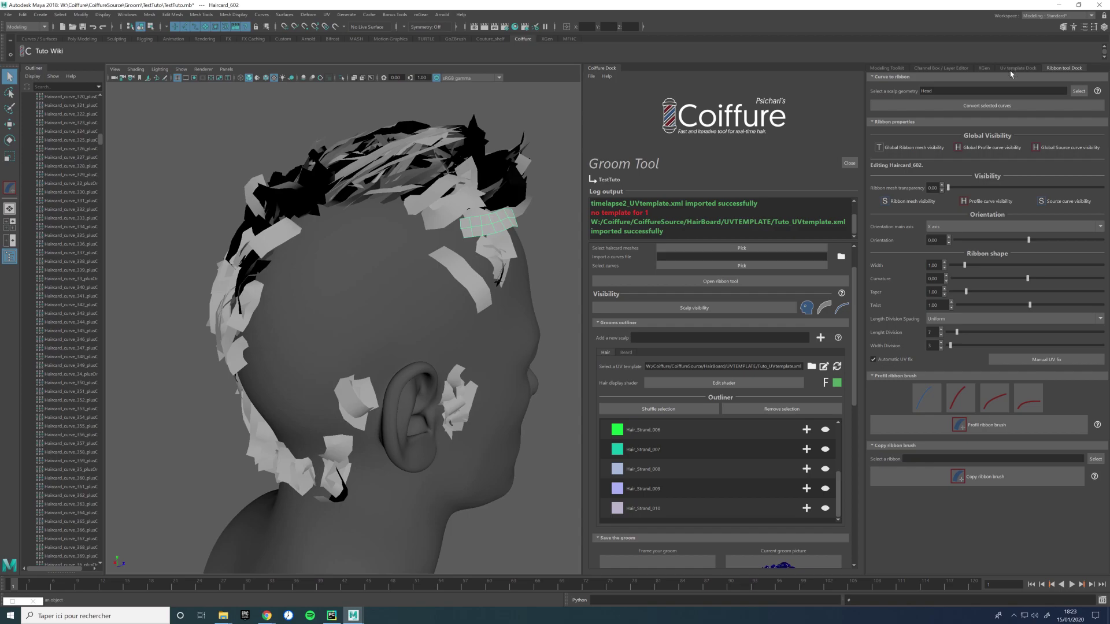
# Step: Make the whole Hair scalp fully visible again through the scalp visibility options
pyautogui.scroll(3, 832, 429)
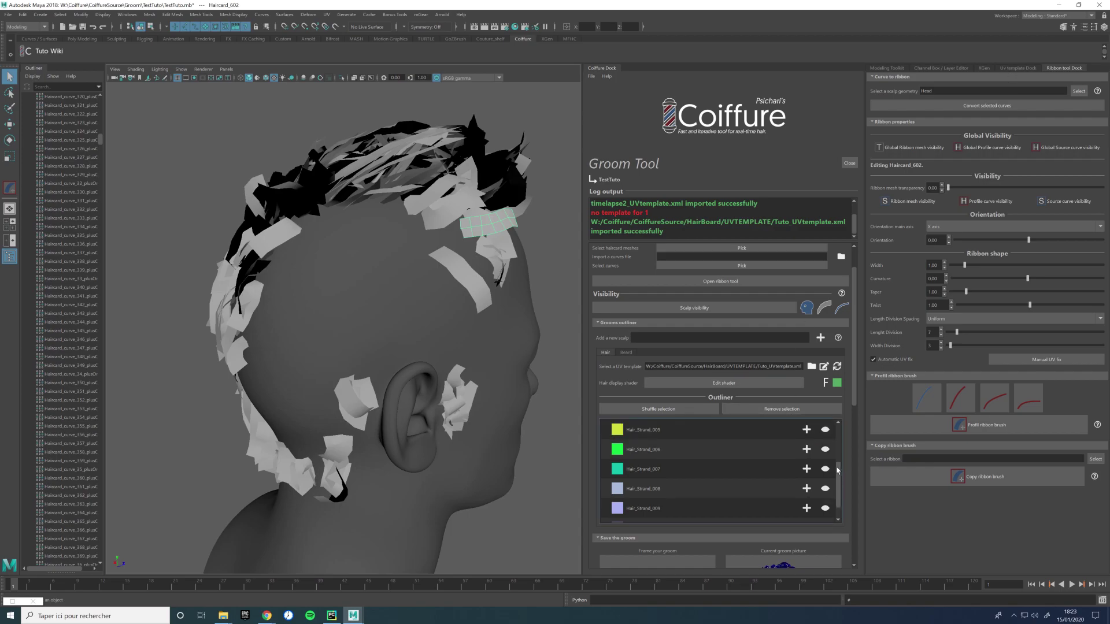
pyautogui.click(694, 308)
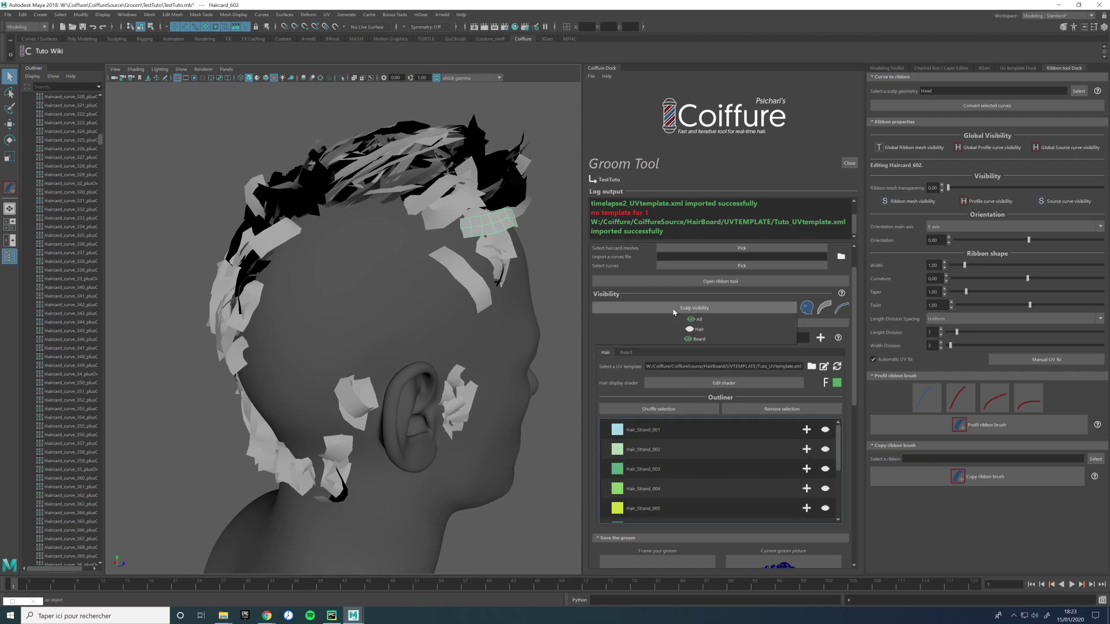
pyautogui.click(696, 329)
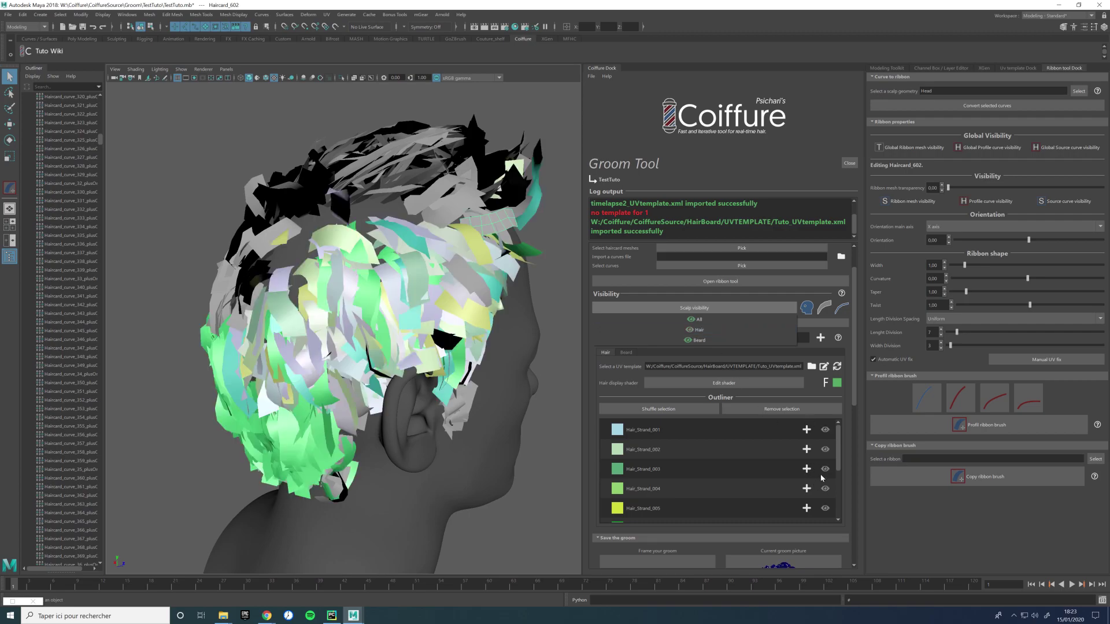
pyautogui.click(719, 319)
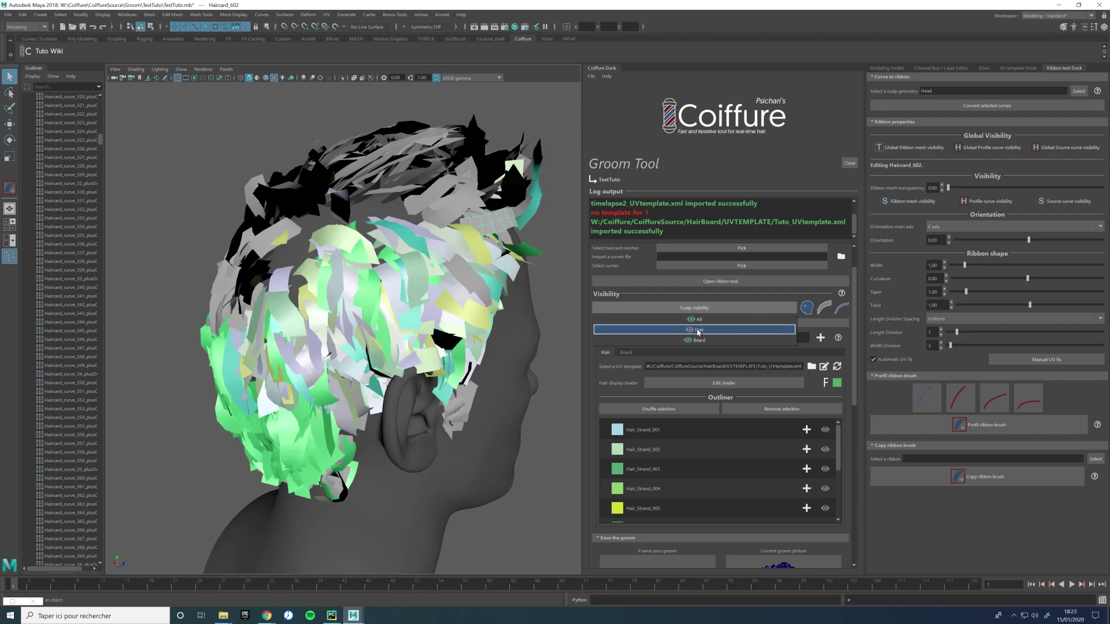
# Step: Cycle the individual visibility of Hair_Strand_003 and Hair_Strand_001 and return both strands to fully visible
pyautogui.click(825, 471)
pyautogui.click(826, 471)
pyautogui.click(826, 471)
pyautogui.click(826, 471)
pyautogui.click(821, 429)
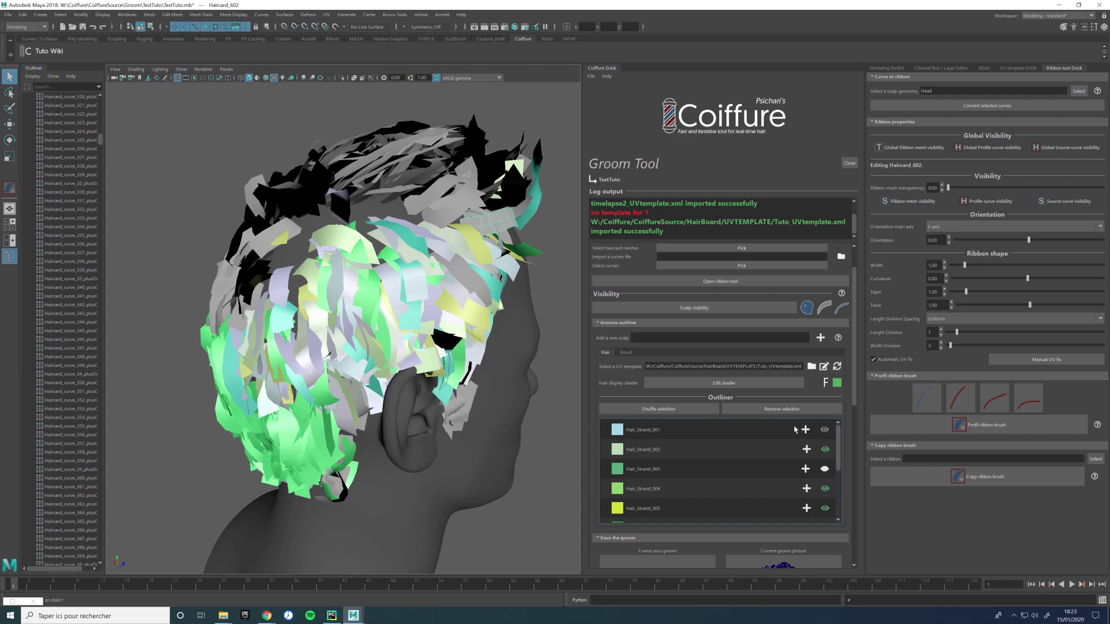
pyautogui.click(824, 430)
pyautogui.click(826, 471)
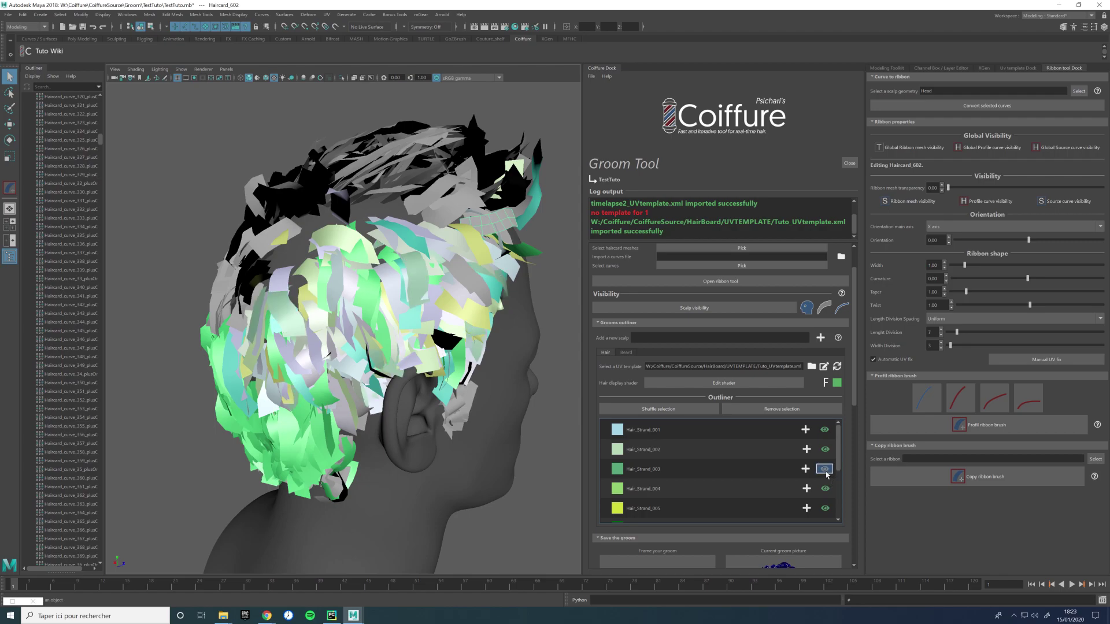
# Step: Clear the card selection and switch the hair display to strand colours cut out by the hair texture, viewed at the front hairline
pyautogui.keyDown('alt'); pyautogui.moveTo(512, 301); pyautogui.dragTo(379, 316); pyautogui.keyUp('alt')
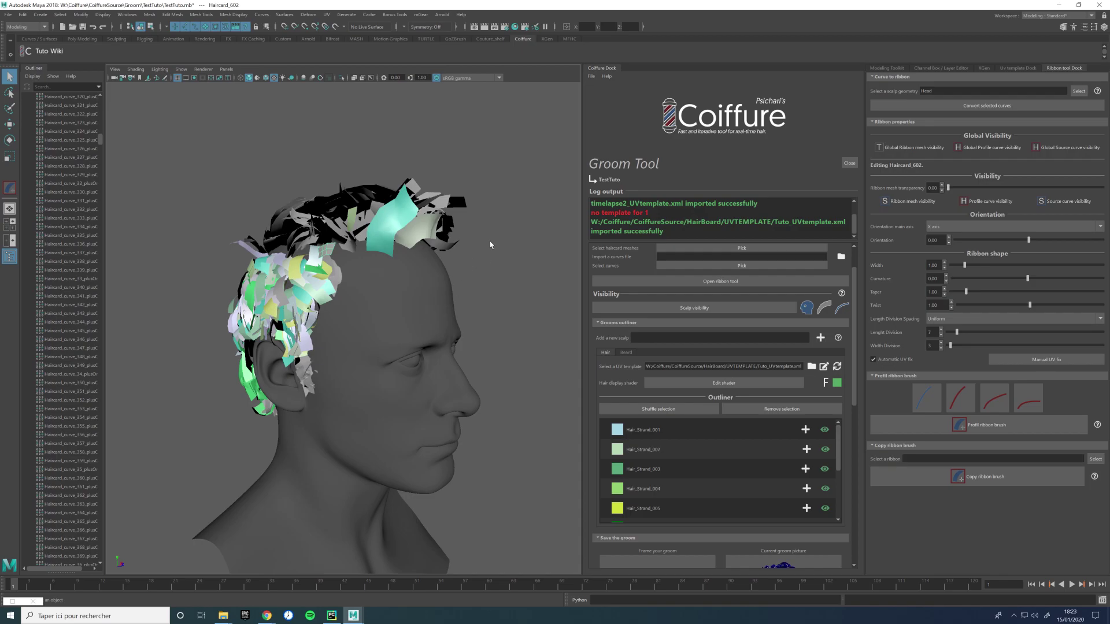
pyautogui.click(500, 219)
pyautogui.click(837, 382)
pyautogui.scroll(6, 488, 315)
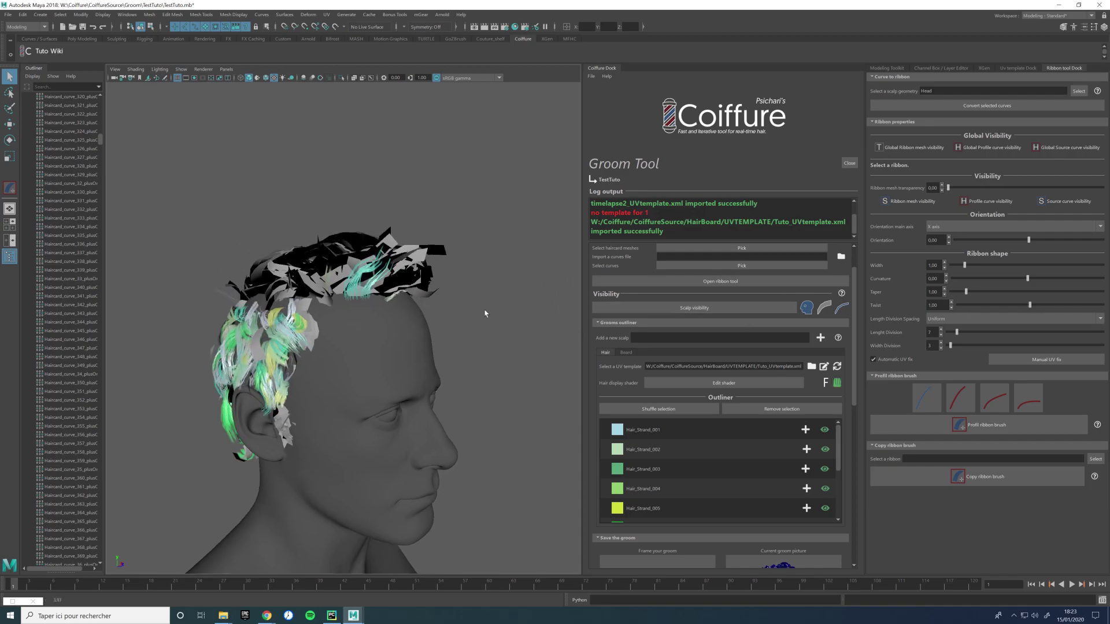
pyautogui.keyDown('alt'); pyautogui.moveTo(408, 202); pyautogui.dragTo(405, 201); pyautogui.keyUp('alt')
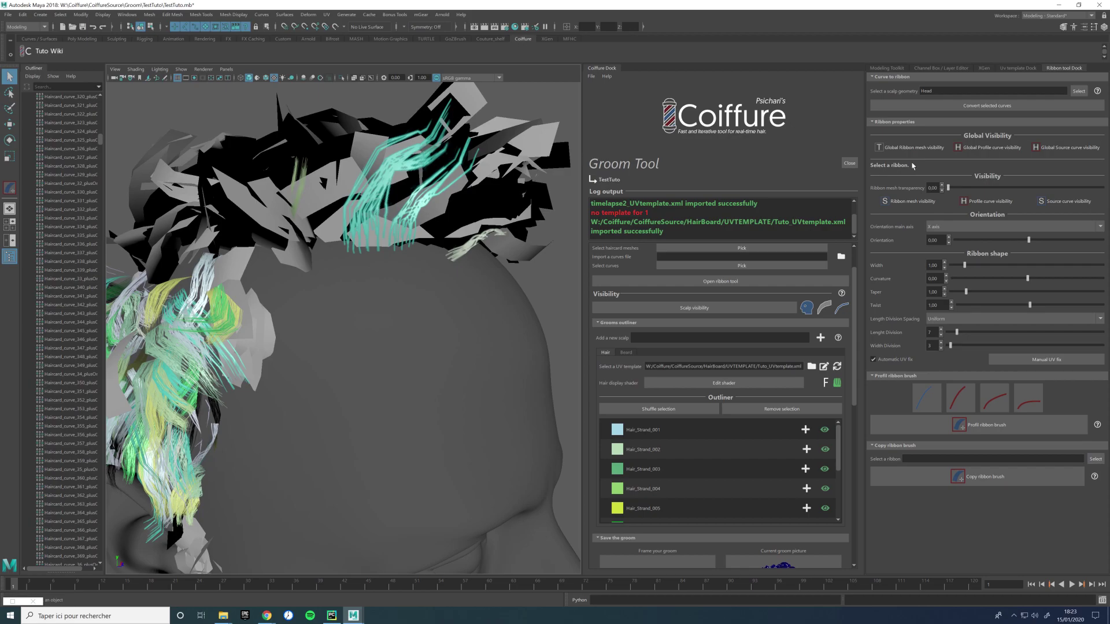
# Step: Set the global ribbon mesh visibility to S and raise the Length Division of the large front card to 20
pyautogui.click(912, 148)
pyautogui.click(424, 203)
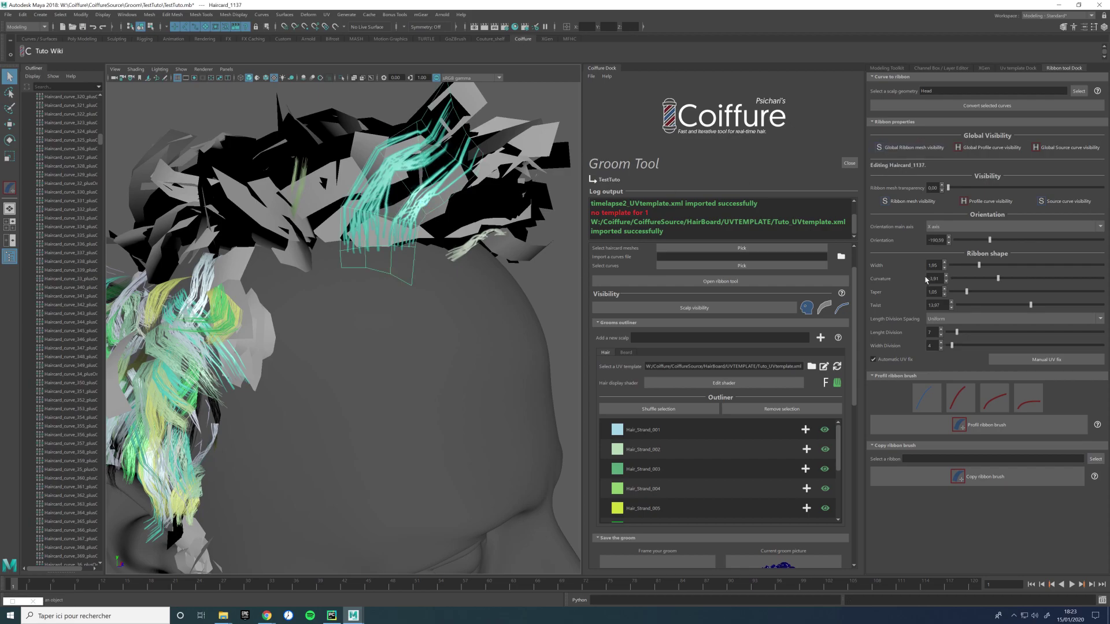
pyautogui.moveTo(957, 333); pyautogui.dragTo(977, 333)
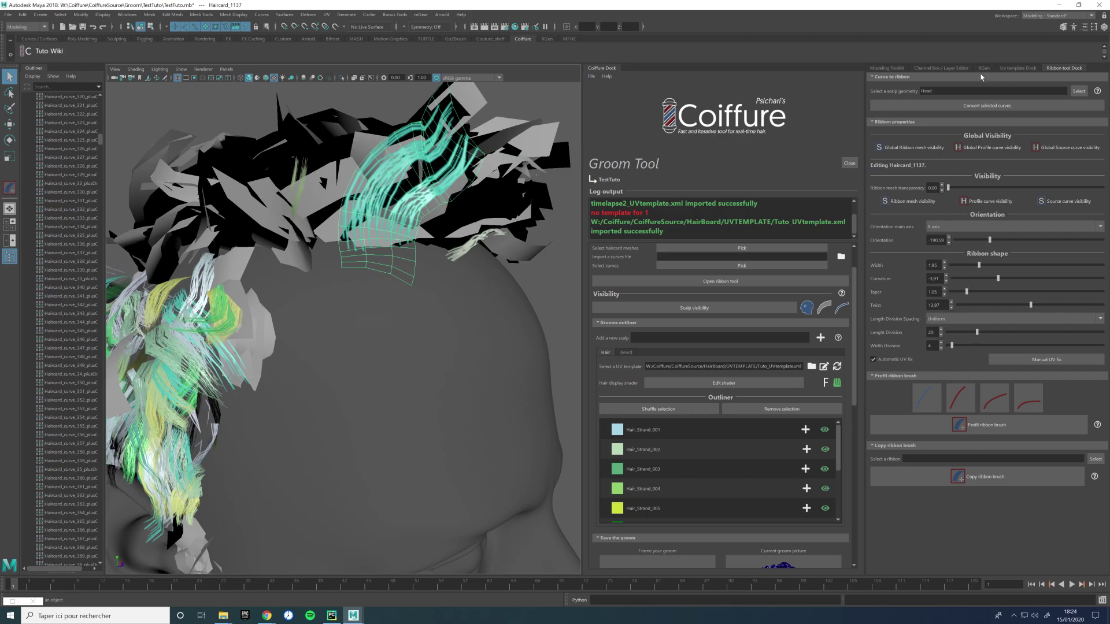
# Step: Assign the selected front card to Hair_Strand_001 and display the hair with its textured shader
pyautogui.keyDown('alt'); pyautogui.moveTo(453, 194); pyautogui.dragTo(452, 283); pyautogui.keyUp('alt')
pyautogui.click(805, 430)
pyautogui.click(837, 383)
pyautogui.keyDown('alt'); pyautogui.moveTo(324, 295); pyautogui.dragTo(341, 271); pyautogui.keyUp('alt')
# Step: Switch the hair display shader mode from F to N, clear the selection and inspect the textured front card
pyautogui.click(830, 384)
pyautogui.keyDown('alt'); pyautogui.moveTo(439, 335); pyautogui.dragTo(434, 308, button='middle'); pyautogui.keyUp('alt')
pyautogui.keyDown('alt'); pyautogui.moveTo(434, 308); pyautogui.dragTo(405, 253); pyautogui.keyUp('alt')
pyautogui.click(405, 252)
pyautogui.keyDown('alt'); pyautogui.moveTo(384, 331); pyautogui.dragTo(371, 334); pyautogui.keyUp('alt')
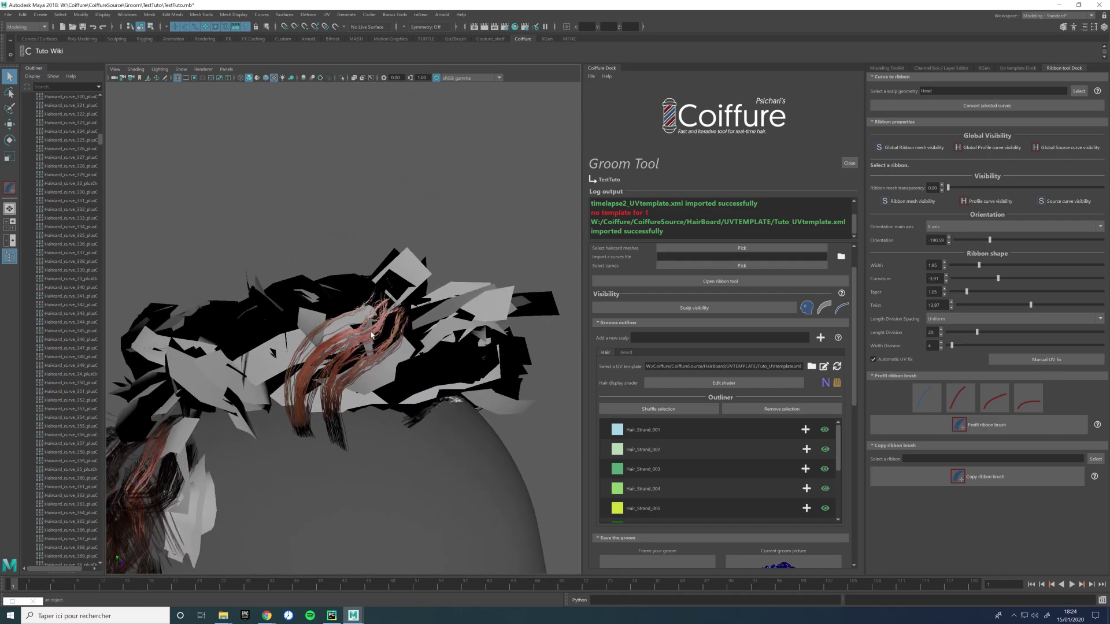
# Step: Shrink the Strand_001 shell in the UV template to the lower end of its strand, about 0.159 in Scale Y, and save the template
pyautogui.click(1026, 70)
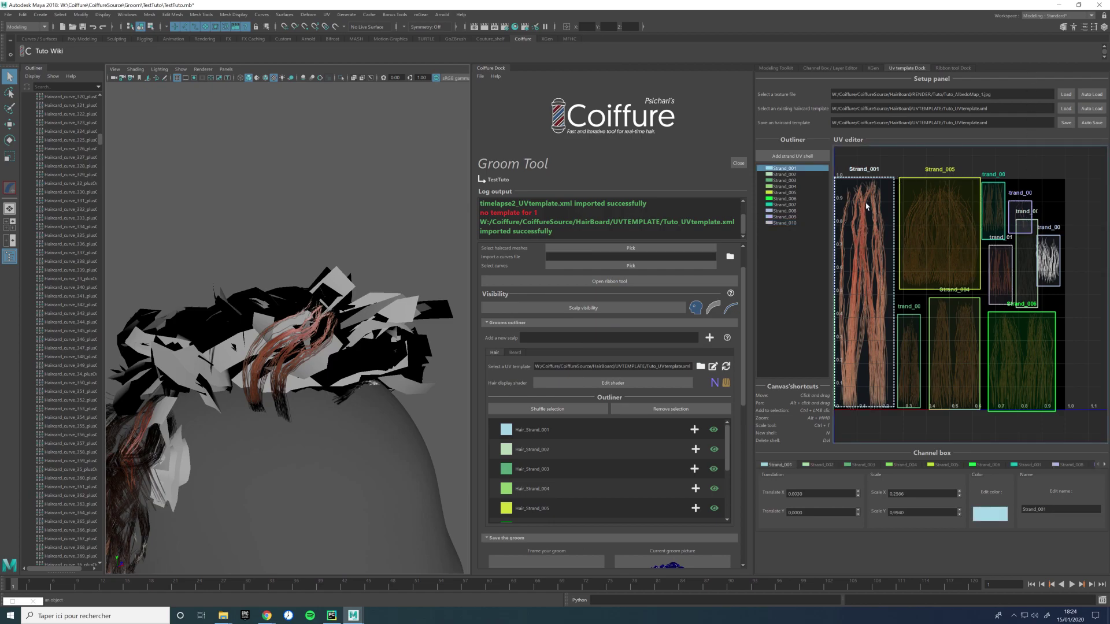
pyautogui.click(867, 207)
pyautogui.moveTo(861, 180); pyautogui.dragTo(852, 373)
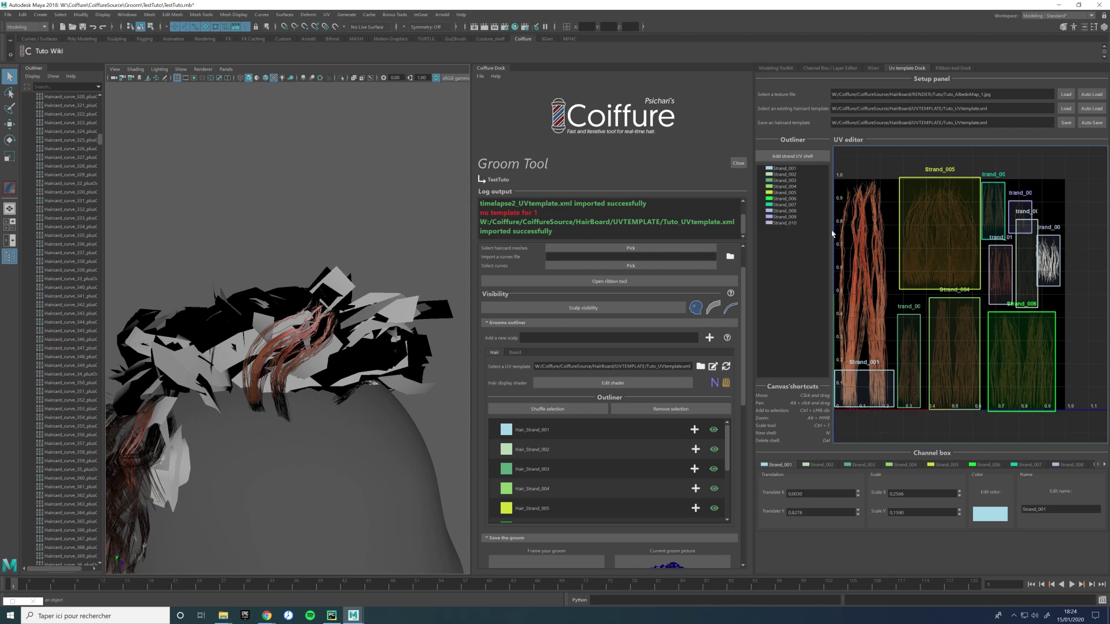
pyautogui.click(1084, 125)
# Step: Reload the groom's Hair UV template and switch to the textured display to inspect the remapped front card
pyautogui.click(726, 369)
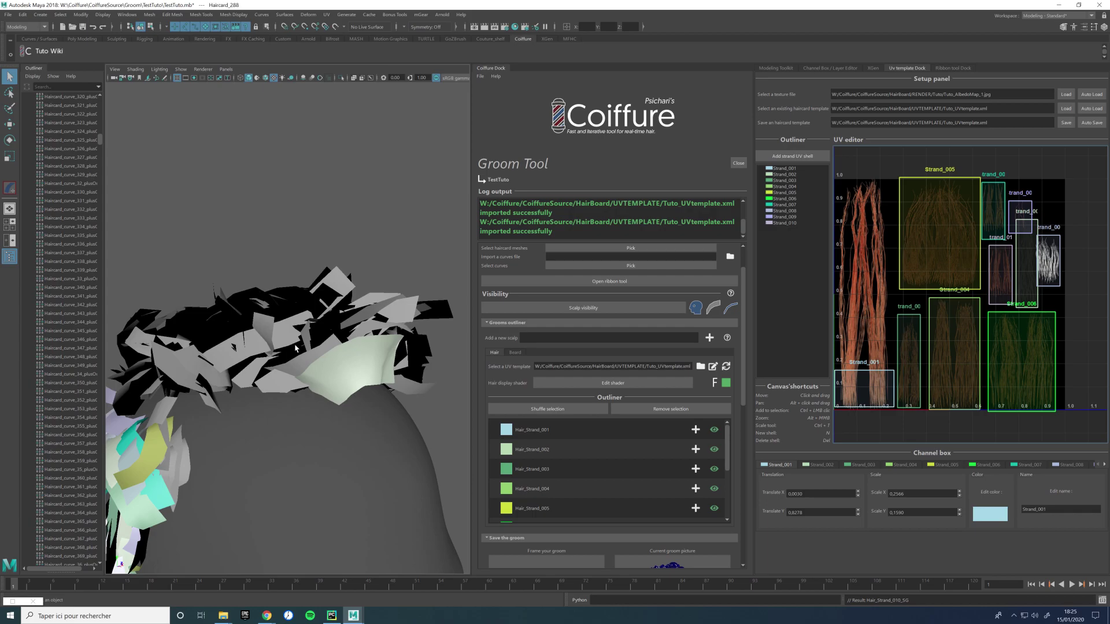
pyautogui.click(297, 346)
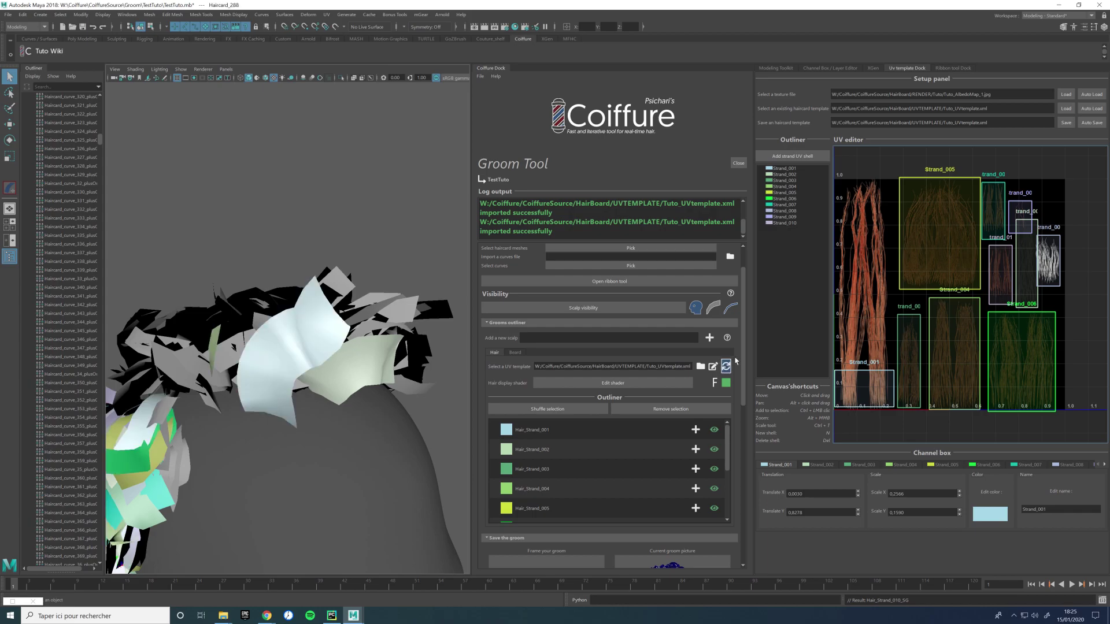
pyautogui.click(727, 383)
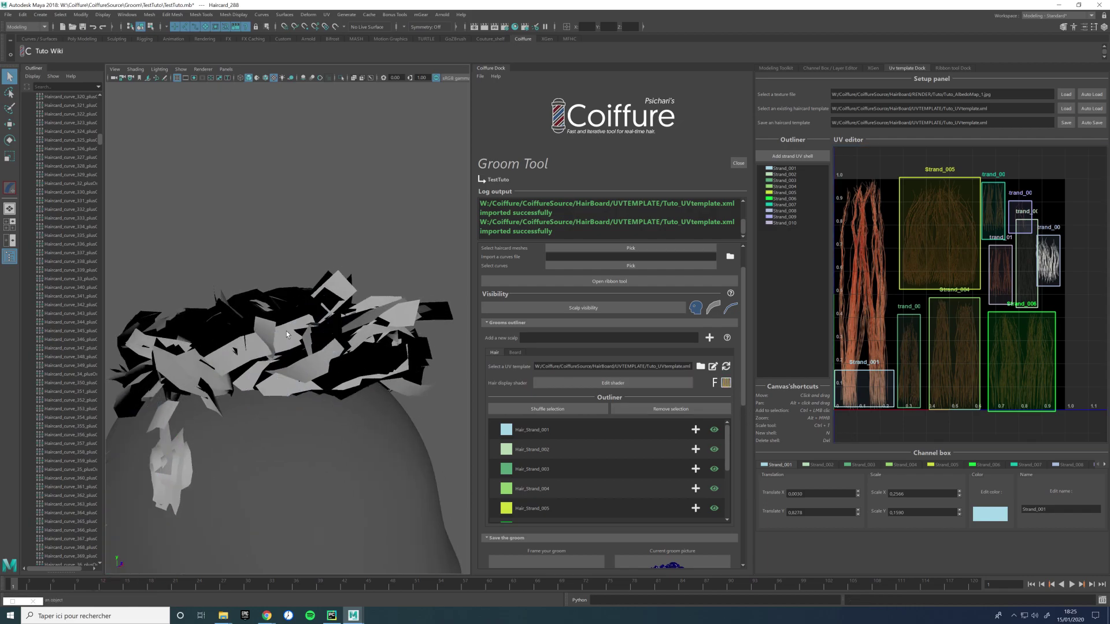
pyautogui.keyDown('alt'); pyautogui.moveTo(287, 331); pyautogui.dragTo(254, 335); pyautogui.keyUp('alt')
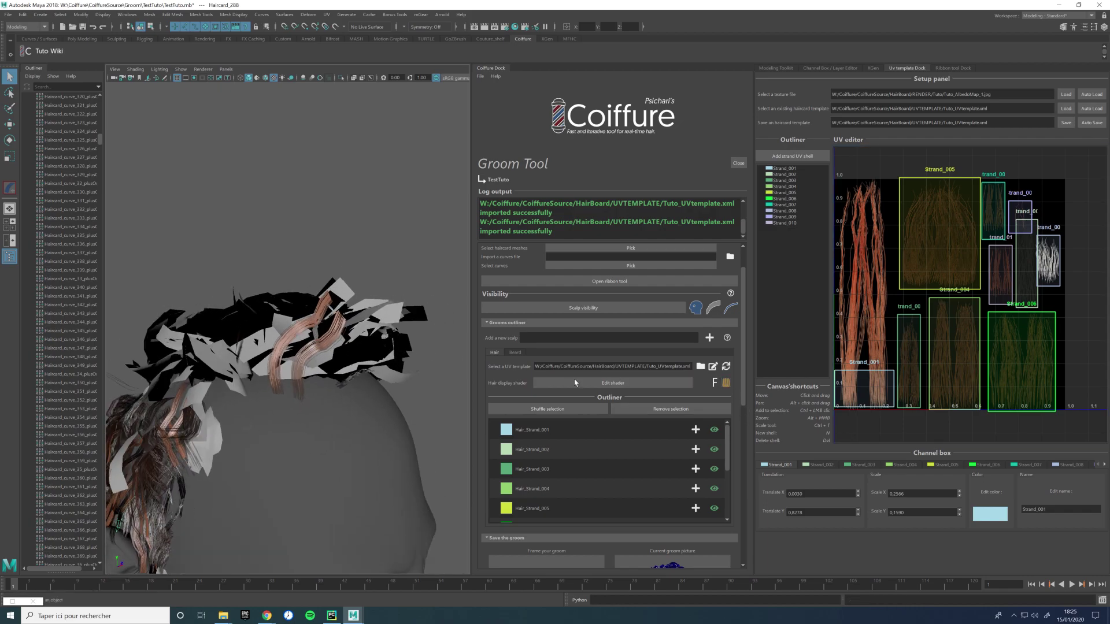
pyautogui.keyDown('alt'); pyautogui.moveTo(324, 358); pyautogui.dragTo(300, 408); pyautogui.keyUp('alt')
pyautogui.scroll(2, 286, 385)
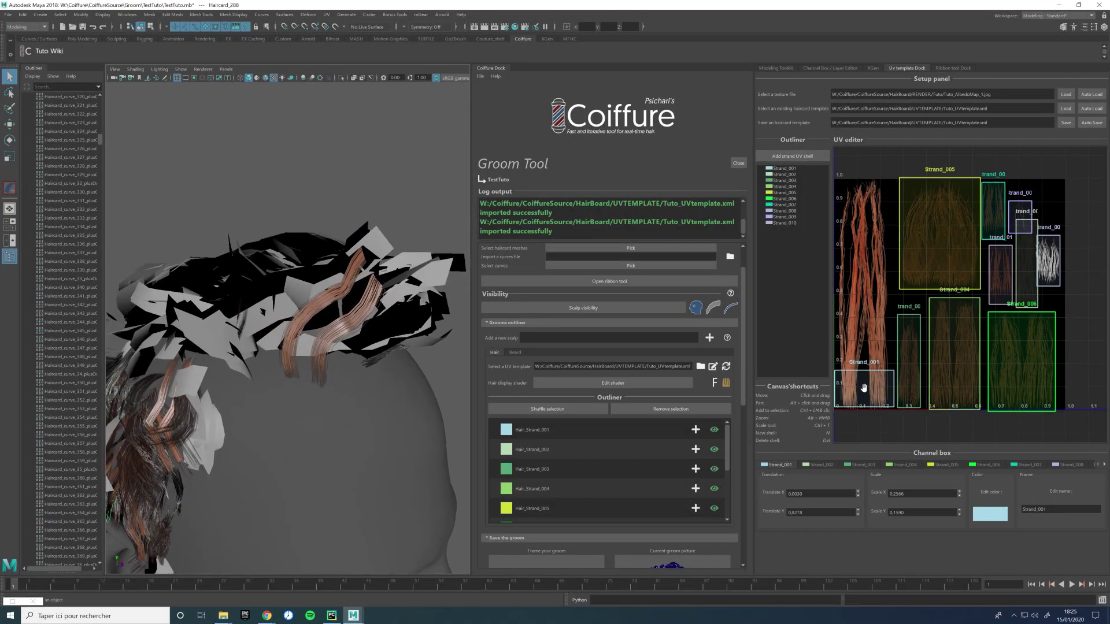
# Step: Stretch the Strand_001 shell in the UV template back over the full height of its strand texture
pyautogui.press('alt')
pyautogui.click(869, 282)
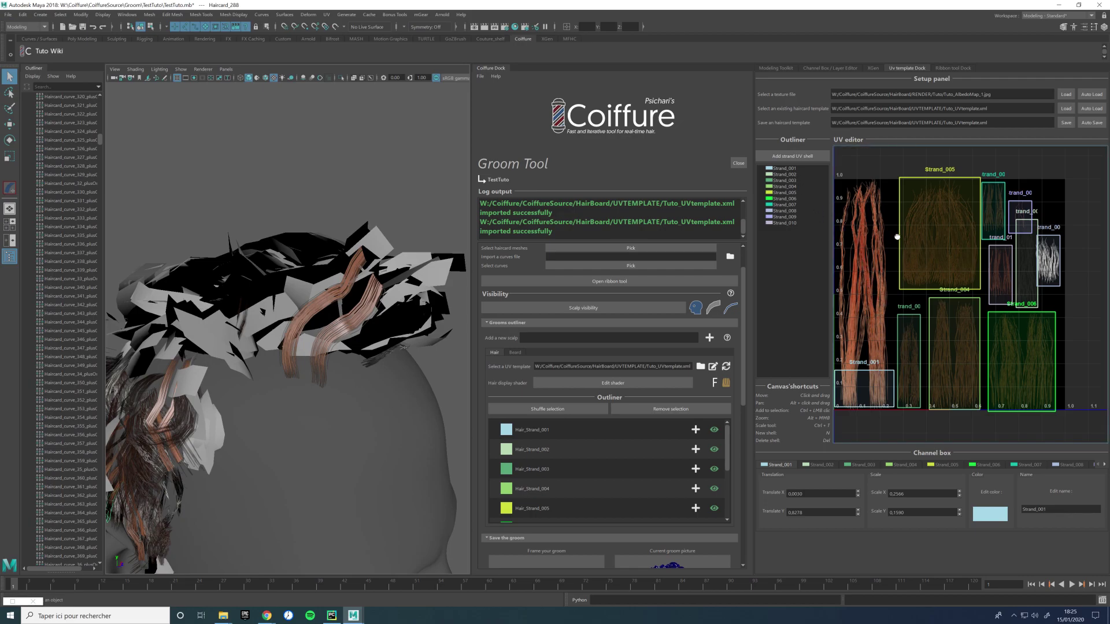
pyautogui.click(877, 381)
pyautogui.keyDown('ctrl'); pyautogui.click(1008, 333); pyautogui.keyUp('ctrl')
pyautogui.click(874, 385)
pyautogui.moveTo(864, 372); pyautogui.dragTo(867, 408)
pyautogui.click(869, 412)
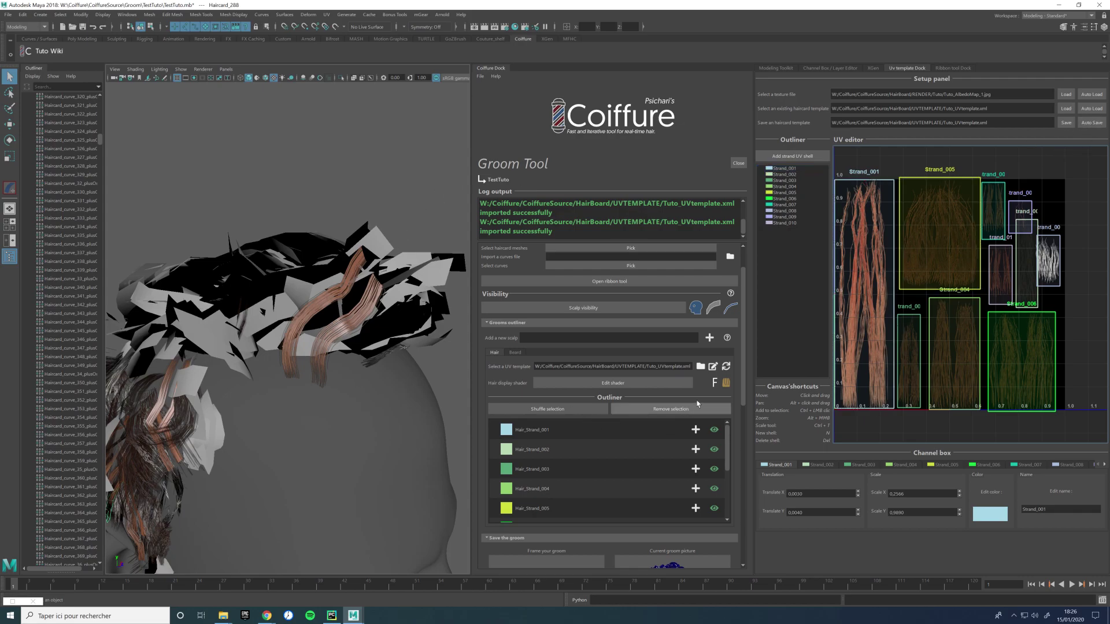
# Step: Reload the Hair UV template, switch the hair display to the textured shader in N mode and inspect the cards around the head
pyautogui.click(726, 366)
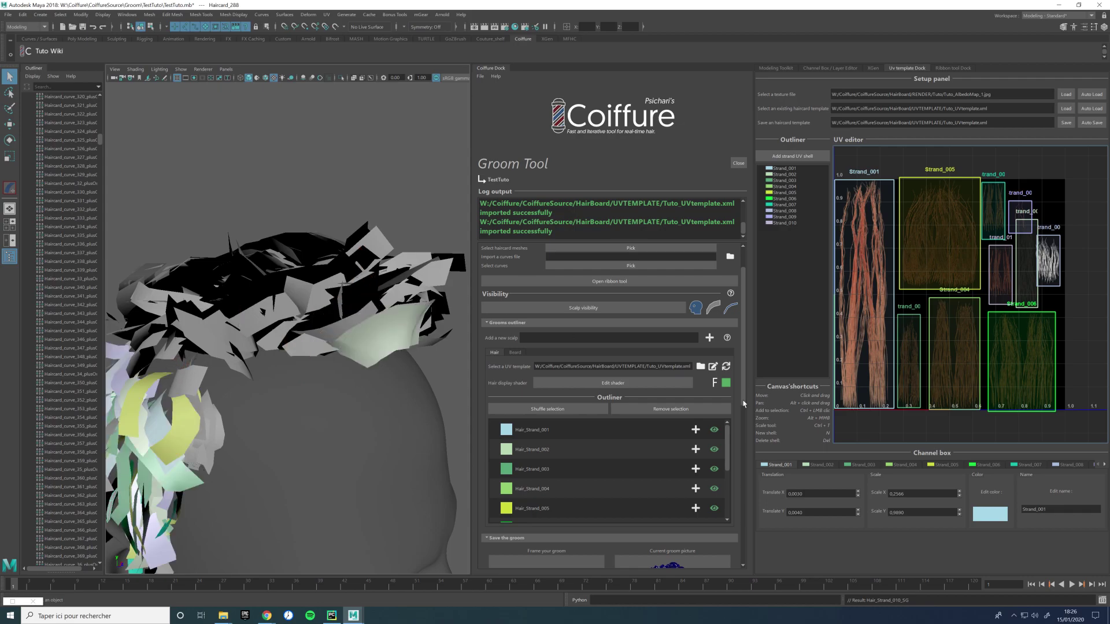
pyautogui.keyDown('alt'); pyautogui.moveTo(404, 323); pyautogui.dragTo(394, 352); pyautogui.keyUp('alt')
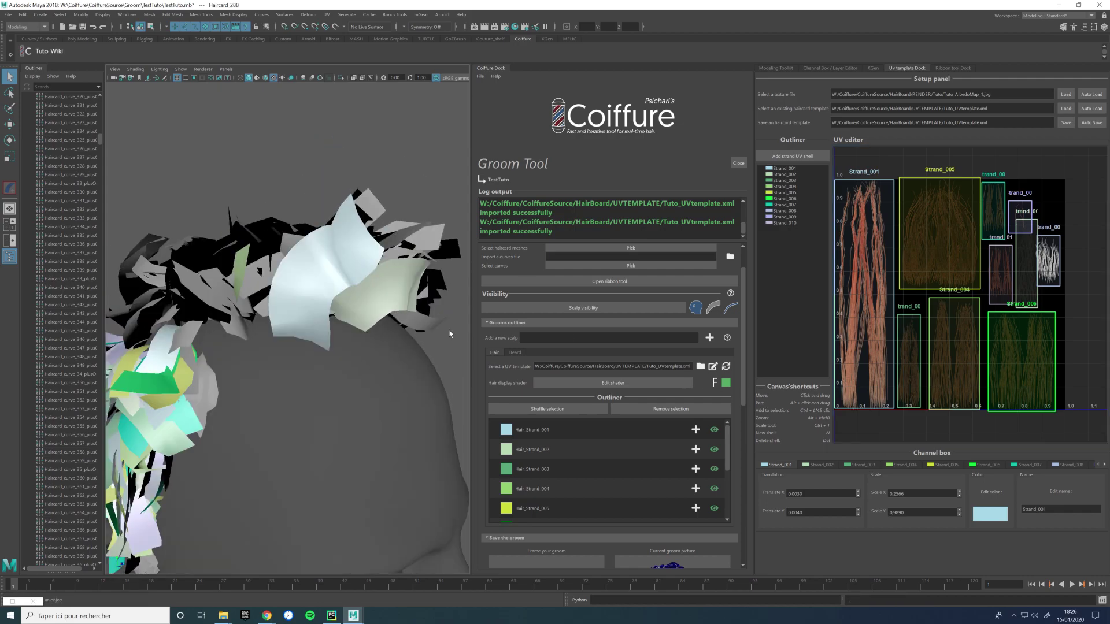
pyautogui.click(726, 382)
pyautogui.click(726, 382)
pyautogui.click(726, 382)
pyautogui.click(727, 383)
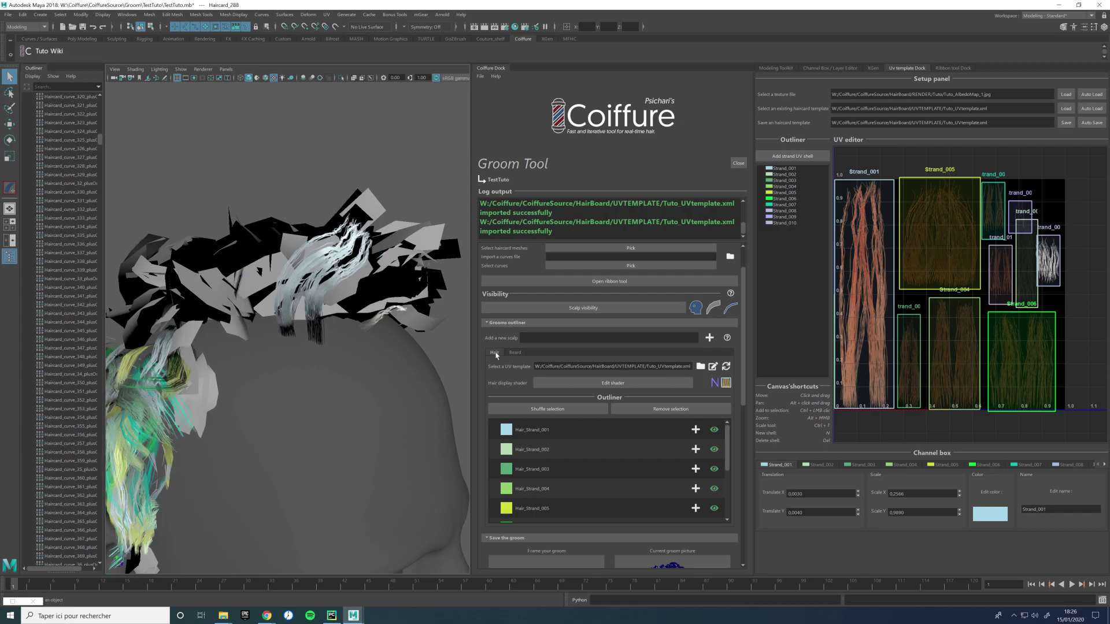
pyautogui.keyDown('alt'); pyautogui.moveTo(318, 318); pyautogui.dragTo(372, 350); pyautogui.keyUp('alt')
pyautogui.scroll(5, 332, 268)
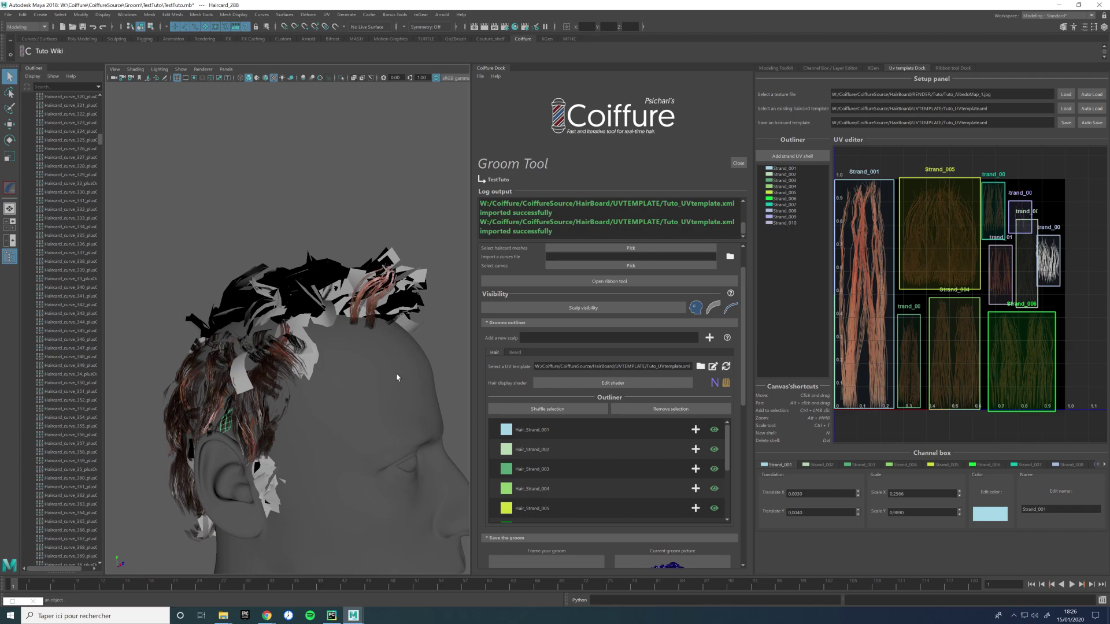
# Step: Select all the hair cards on the head, shuffle them randomly across all the strands and check the result from behind
pyautogui.scroll(-5, 168, 295)
pyautogui.moveTo(182, 191); pyautogui.dragTo(384, 476)
pyautogui.click(564, 409)
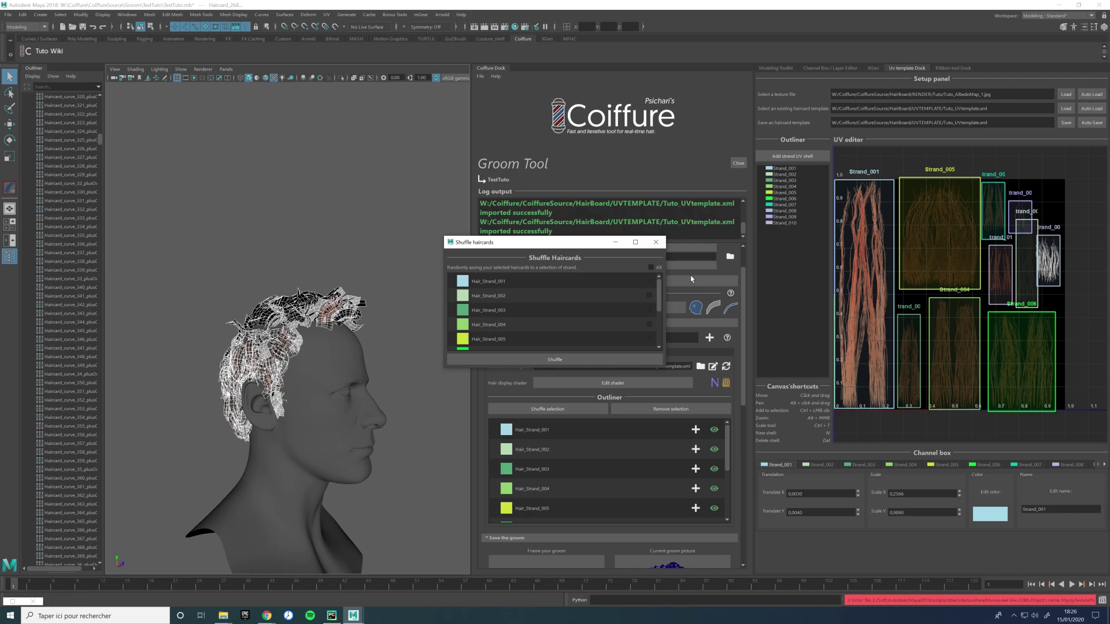
pyautogui.click(652, 267)
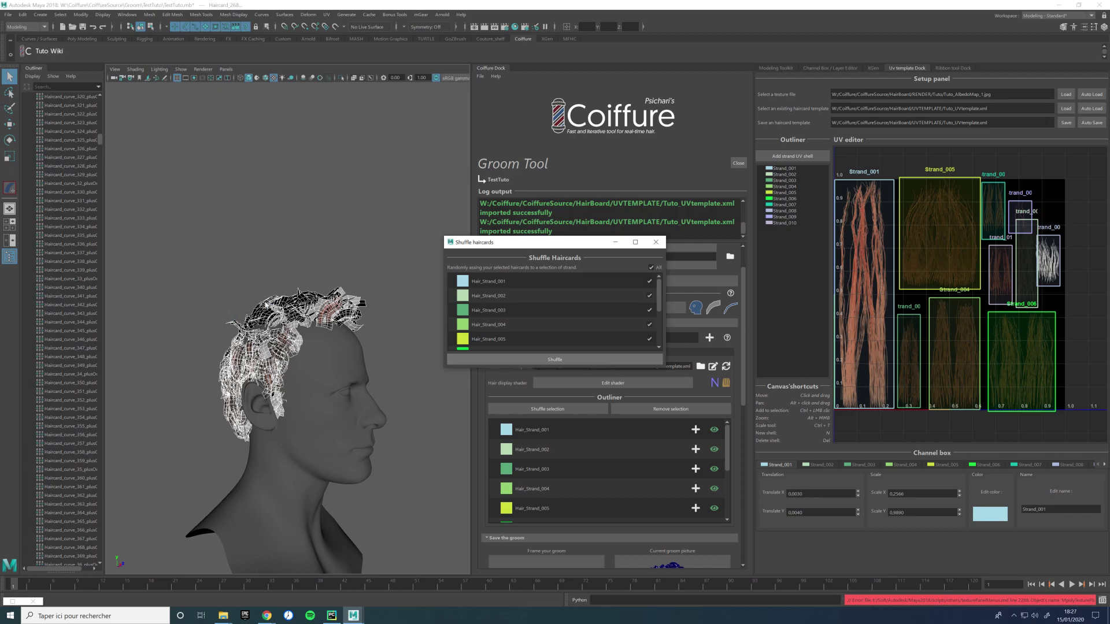
pyautogui.click(264, 302)
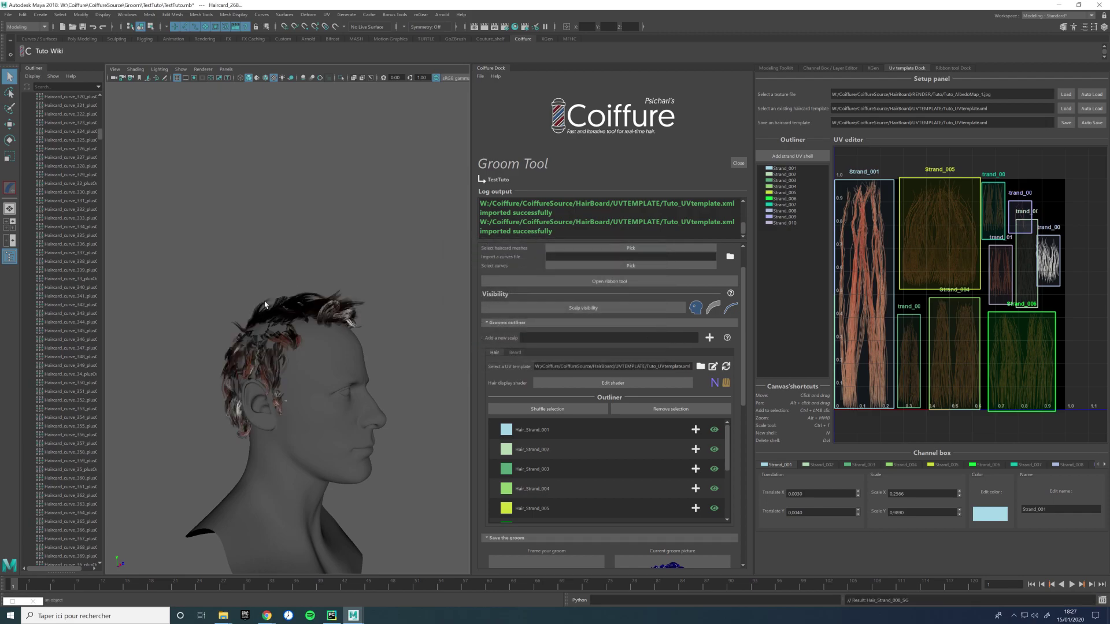
pyautogui.keyDown('alt'); pyautogui.moveTo(316, 278); pyautogui.dragTo(416, 280); pyautogui.keyUp('alt')
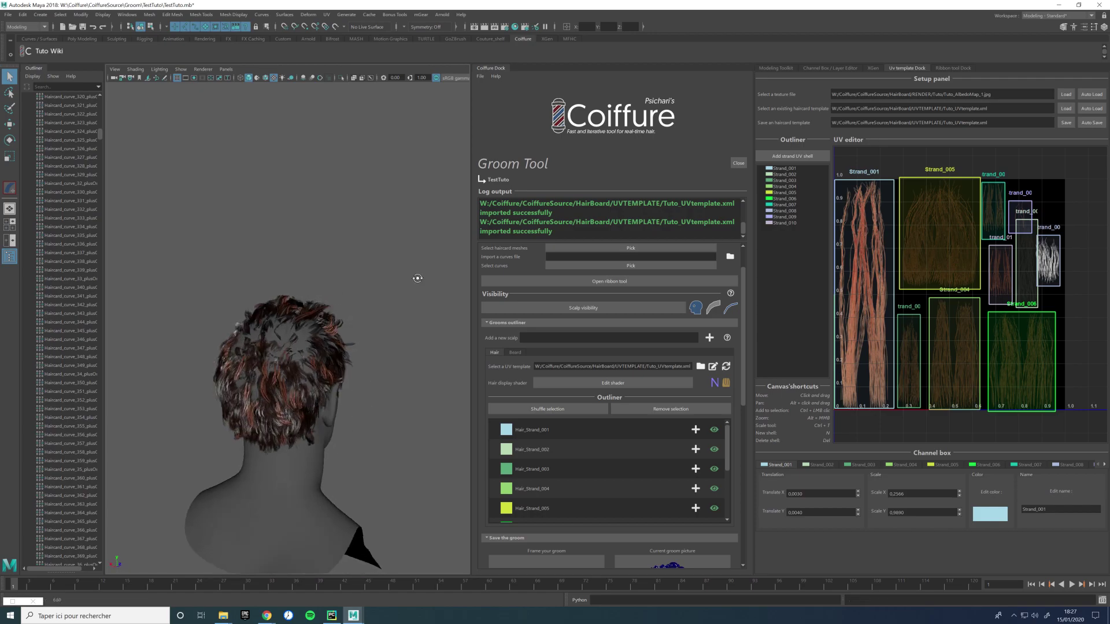
# Step: Switch the hair display to plain strand colours without alpha in F mode and view the cards around the head
pyautogui.click(725, 383)
pyautogui.keyDown('alt'); pyautogui.moveTo(315, 311); pyautogui.dragTo(274, 369); pyautogui.keyUp('alt')
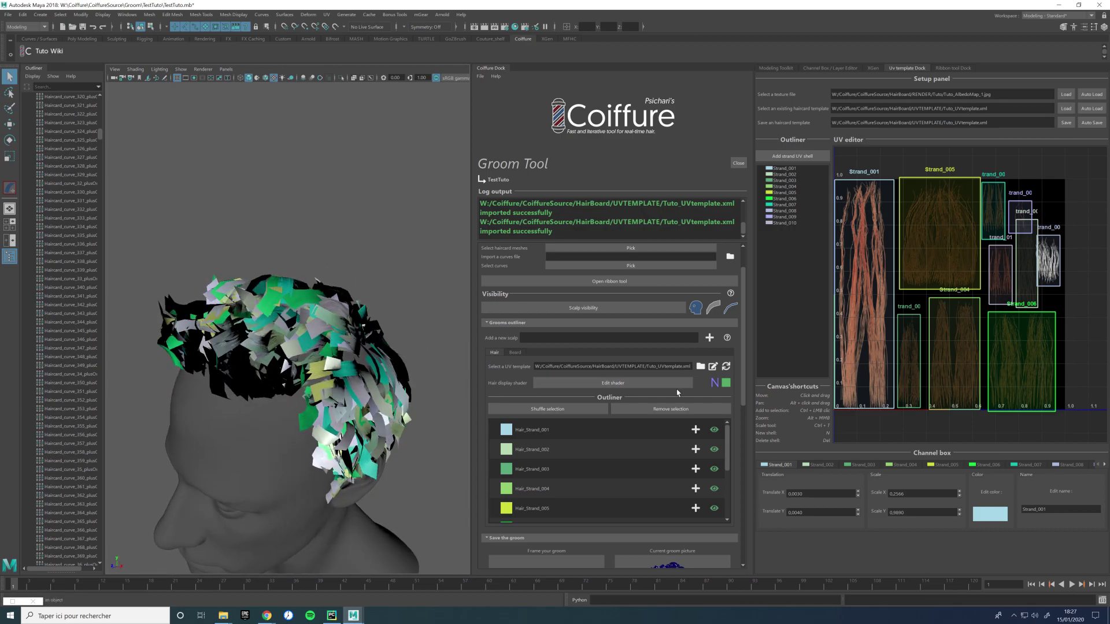
pyautogui.click(714, 383)
pyautogui.keyDown('alt'); pyautogui.moveTo(215, 310); pyautogui.dragTo(376, 263); pyautogui.keyUp('alt')
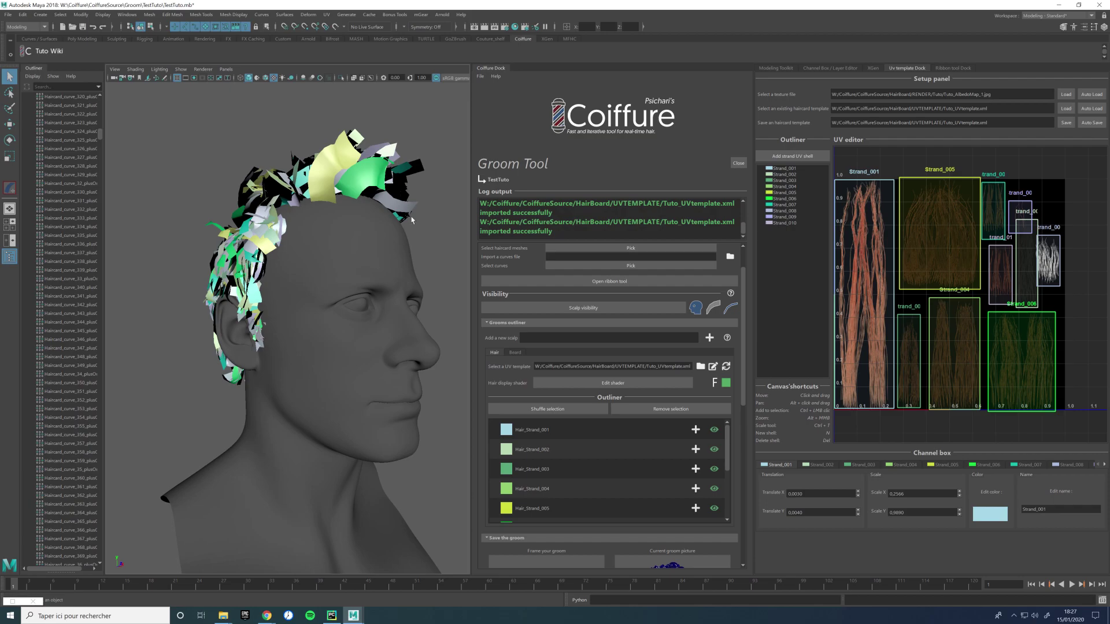
# Step: Load Fassbender2_UVtemplate.xml as the groom's Hair UV template and open that template in the UV editor
pyautogui.click(700, 366)
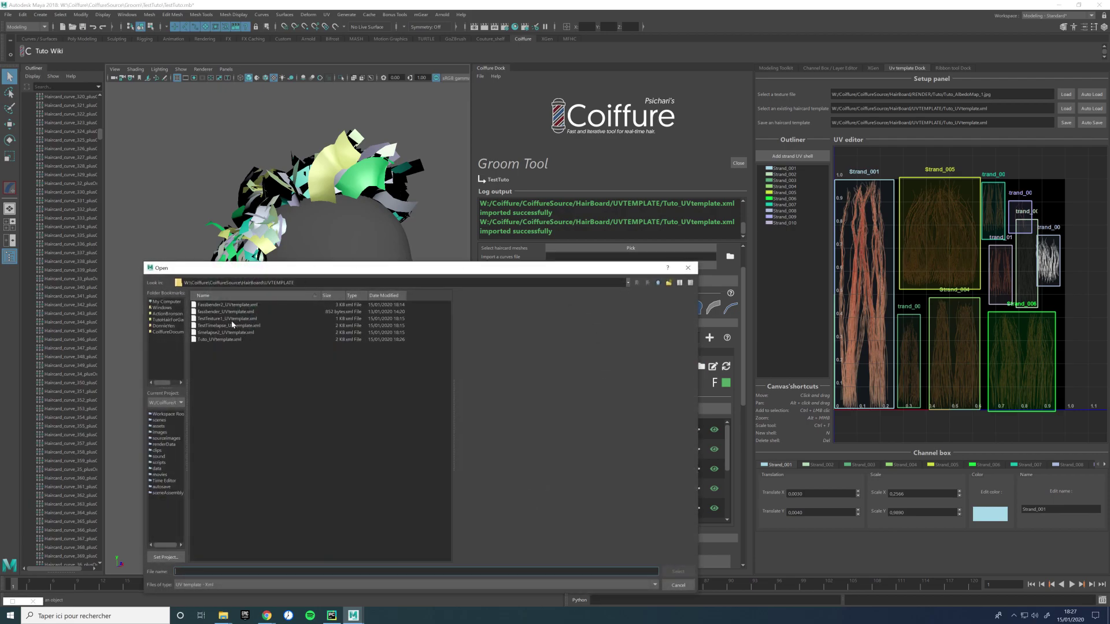
pyautogui.click(221, 306)
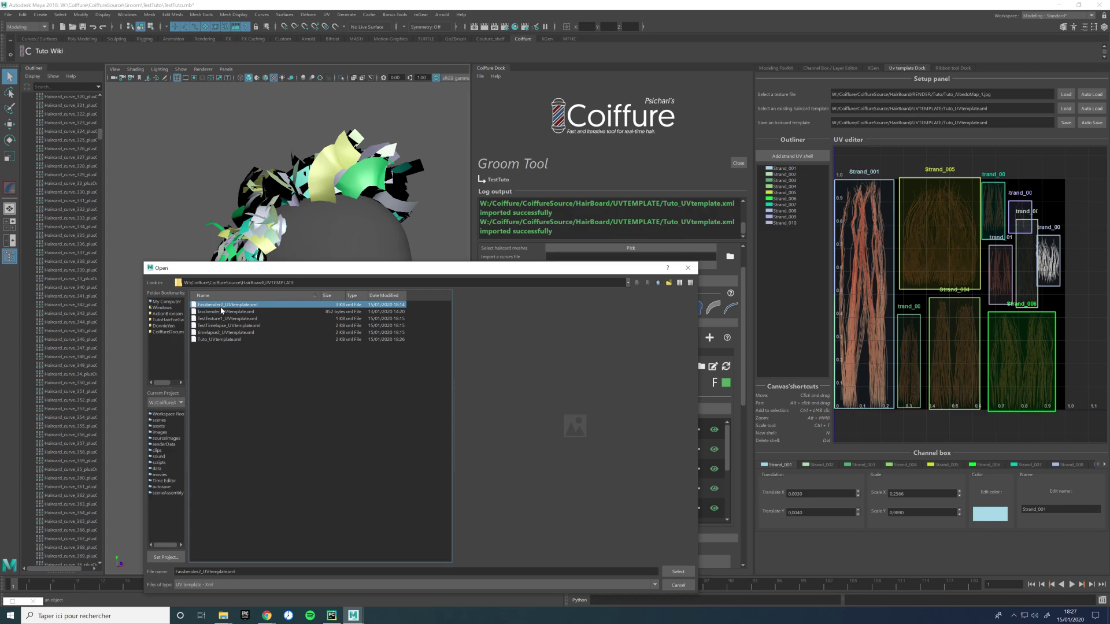
pyautogui.press('Escape')
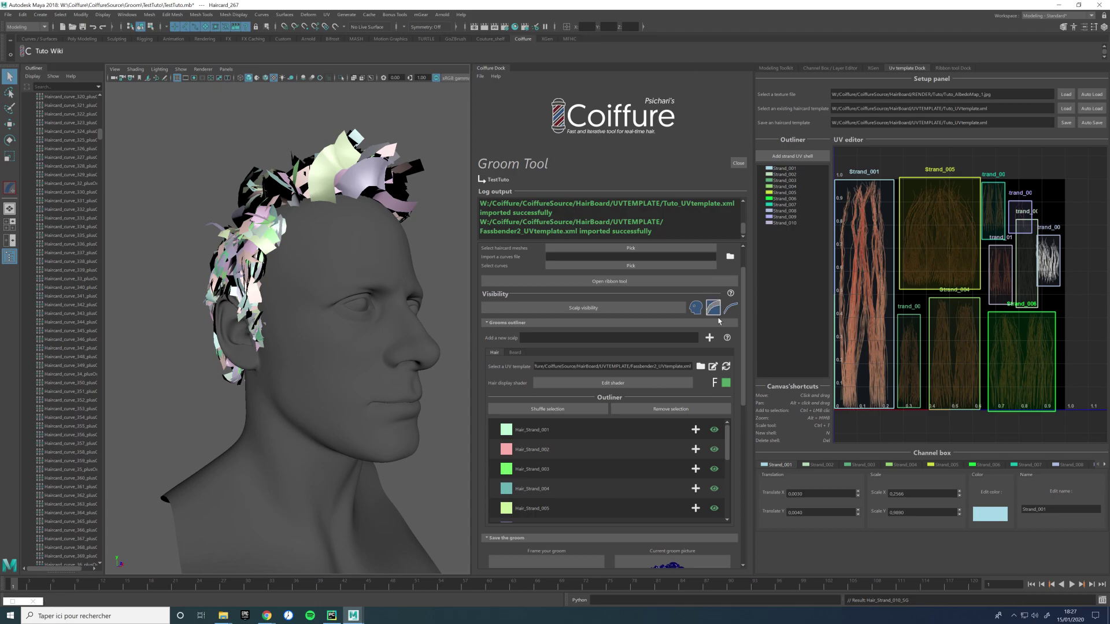
pyautogui.click(709, 368)
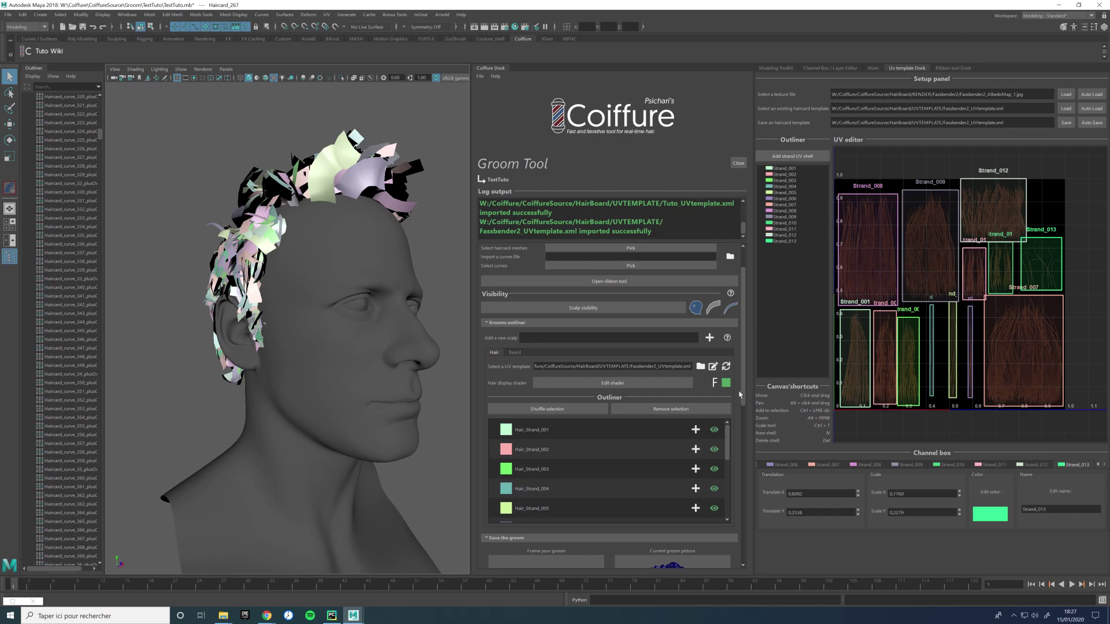
# Step: Examine the recoloured hair cards around the head and the new template's strands in the groom outliner
pyautogui.keyDown('alt'); pyautogui.moveTo(453, 363); pyautogui.dragTo(414, 289); pyautogui.keyUp('alt')
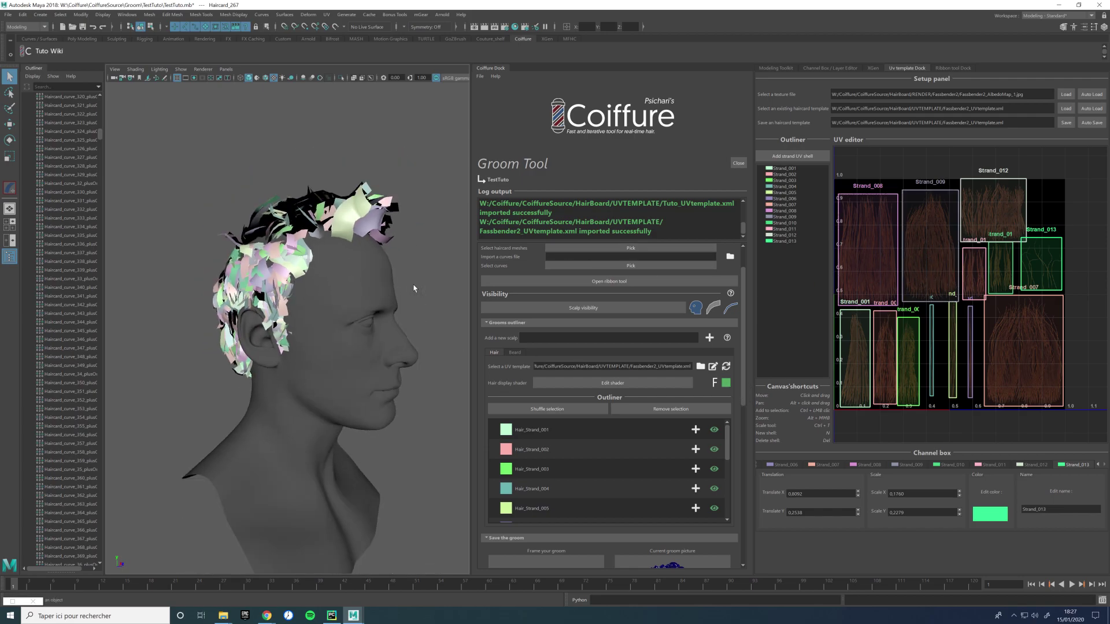
pyautogui.scroll(4, 414, 288)
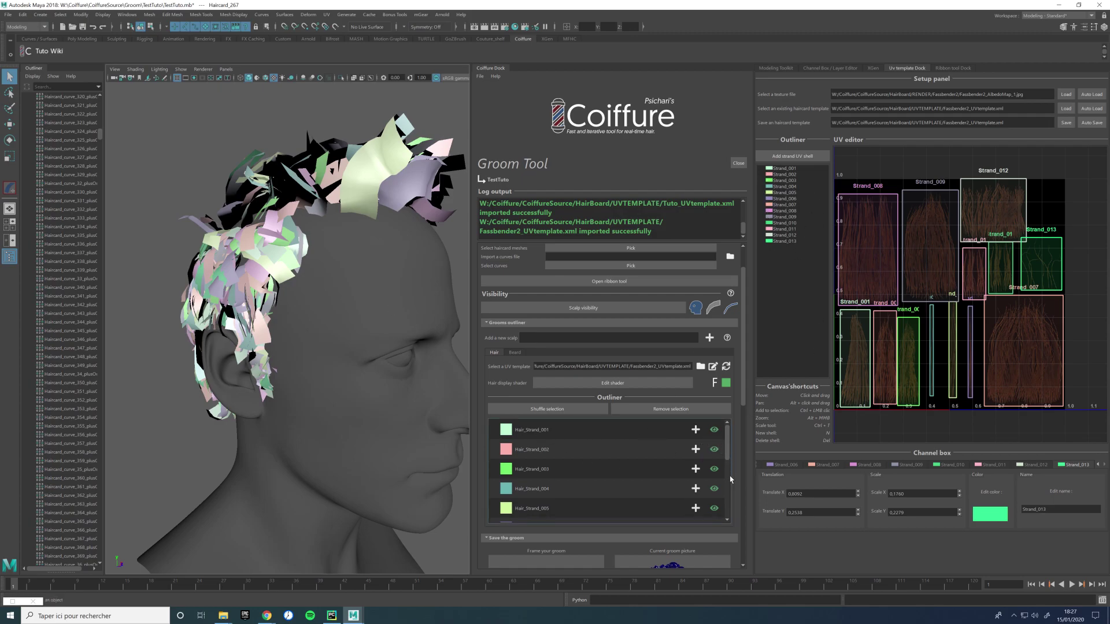
pyautogui.moveTo(727, 451); pyautogui.dragTo(722, 516)
pyautogui.scroll(3, 680, 449)
pyautogui.keyDown('alt'); pyautogui.moveTo(424, 277); pyautogui.dragTo(331, 326); pyautogui.keyUp('alt')
pyautogui.scroll(-3, 593, 478)
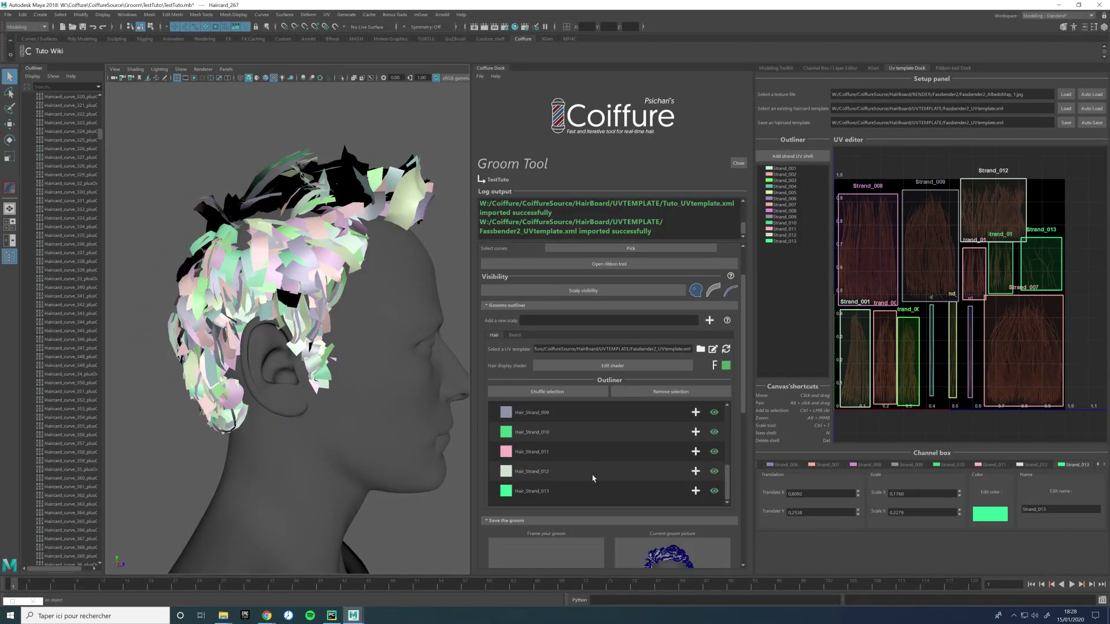
pyautogui.keyDown('alt'); pyautogui.moveTo(425, 420); pyautogui.dragTo(565, 446); pyautogui.keyUp('alt')
pyautogui.scroll(1, 553, 450)
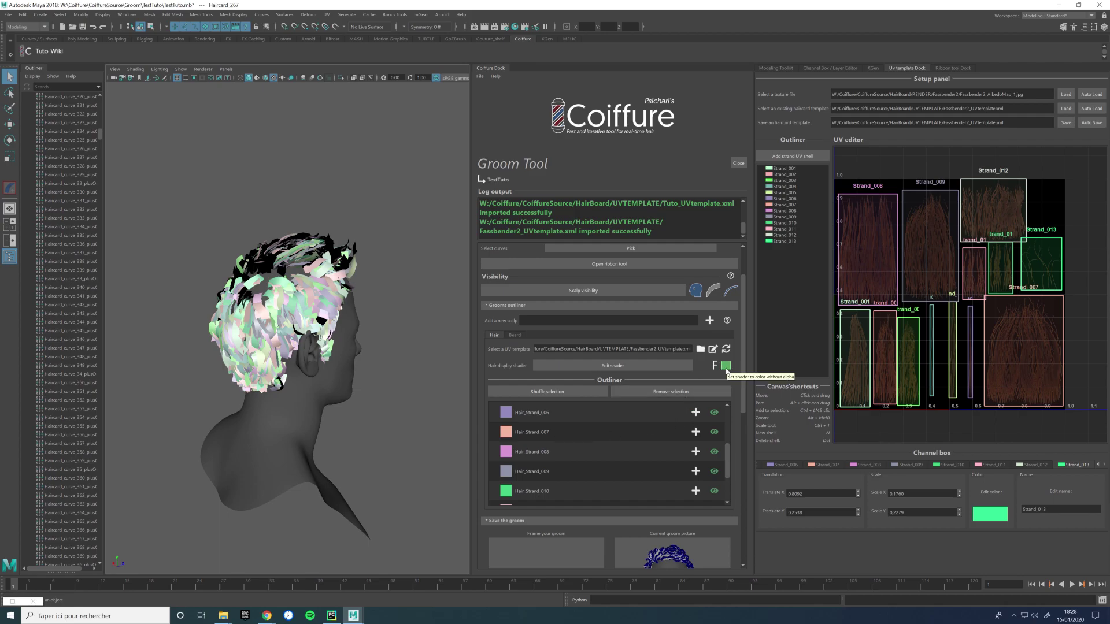
# Step: Cycle the hair display through its colour modes to the textured shader in N mode and inspect the groom around the head
pyautogui.click(726, 366)
pyautogui.click(727, 367)
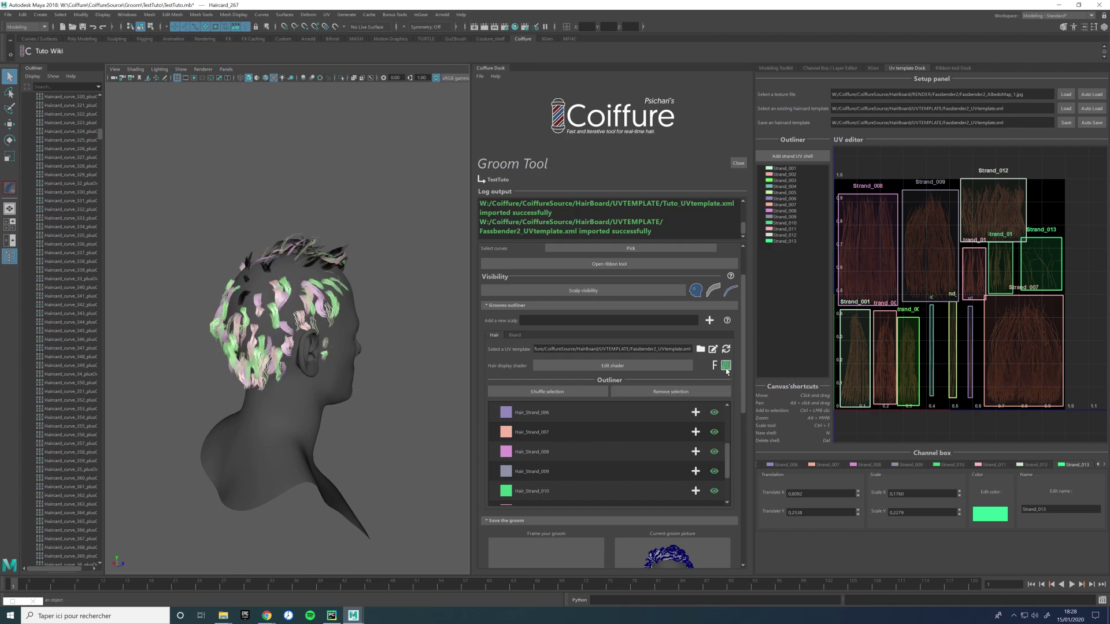
pyautogui.click(727, 367)
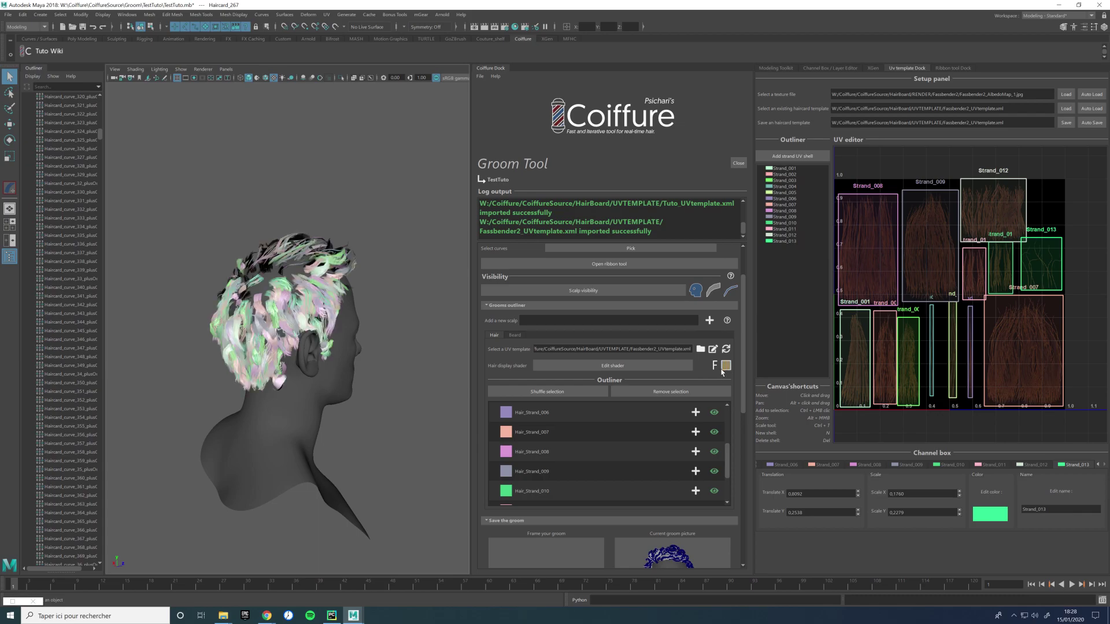
pyautogui.click(725, 368)
pyautogui.click(715, 367)
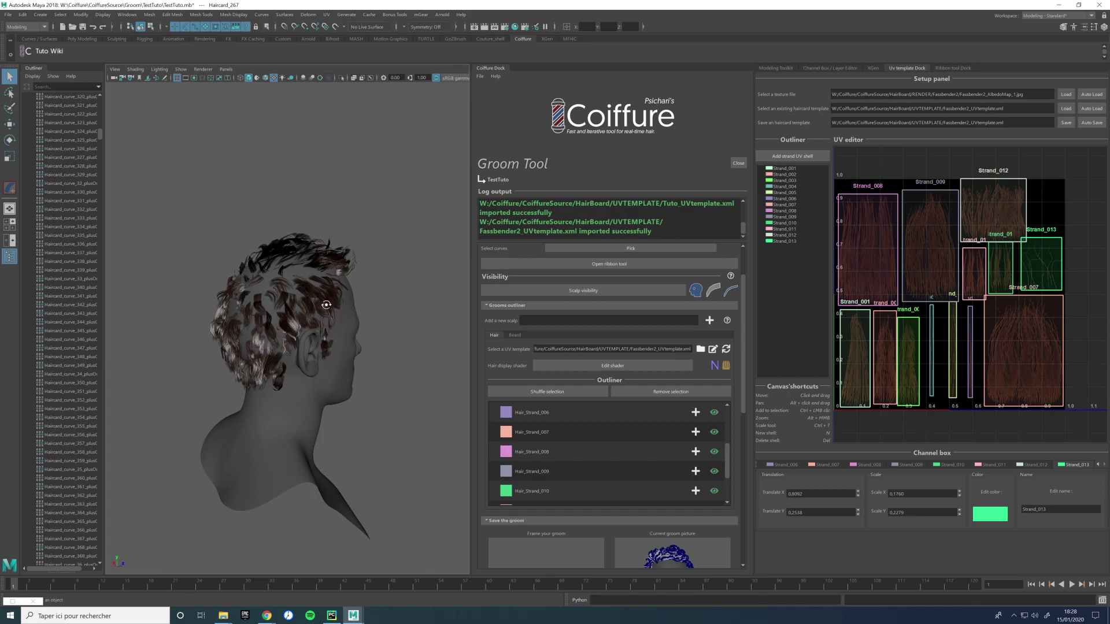
pyautogui.keyDown('alt'); pyautogui.moveTo(309, 310); pyautogui.dragTo(342, 324); pyautogui.keyUp('alt')
pyautogui.keyDown('alt'); pyautogui.moveTo(341, 324); pyautogui.dragTo(287, 389, button='right'); pyautogui.keyUp('alt')
pyautogui.keyDown('alt'); pyautogui.moveTo(288, 389); pyautogui.dragTo(304, 271); pyautogui.keyUp('alt')
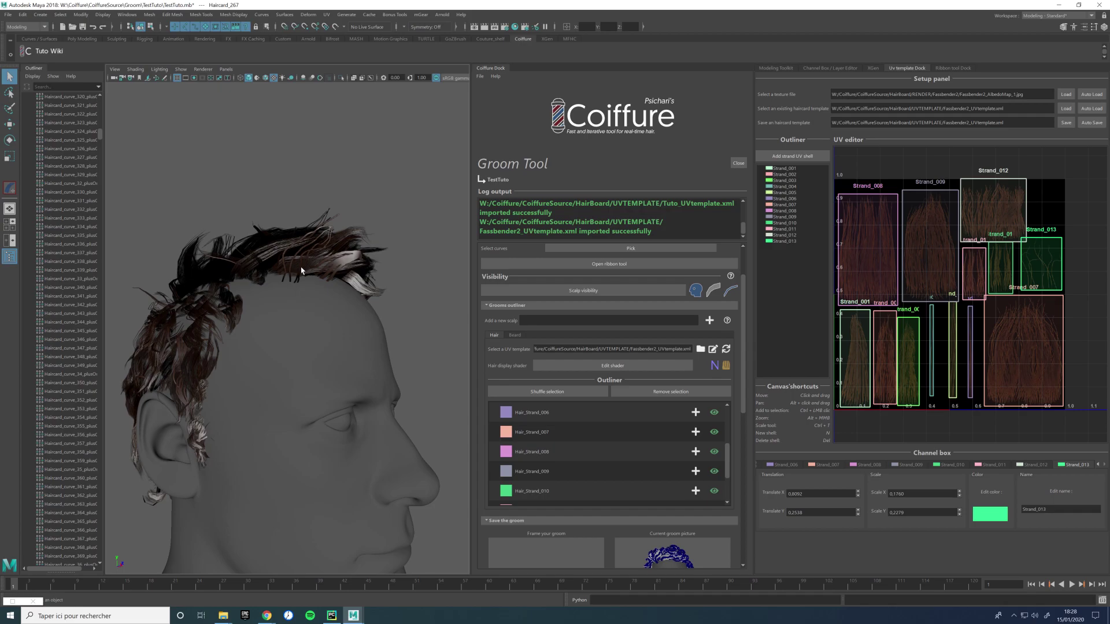
pyautogui.keyDown('alt'); pyautogui.moveTo(318, 280); pyautogui.dragTo(360, 345); pyautogui.keyUp('alt')
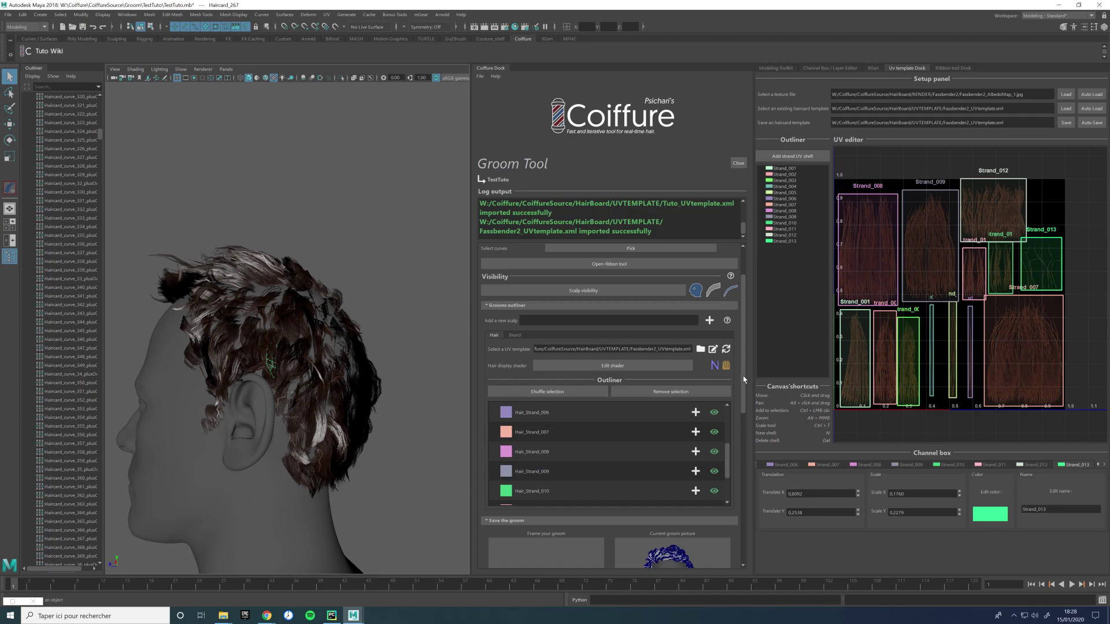
# Step: Hide the Hair_Strand_010 cards in the groom outliner and check the head from the other side
pyautogui.scroll(-3, 745, 379)
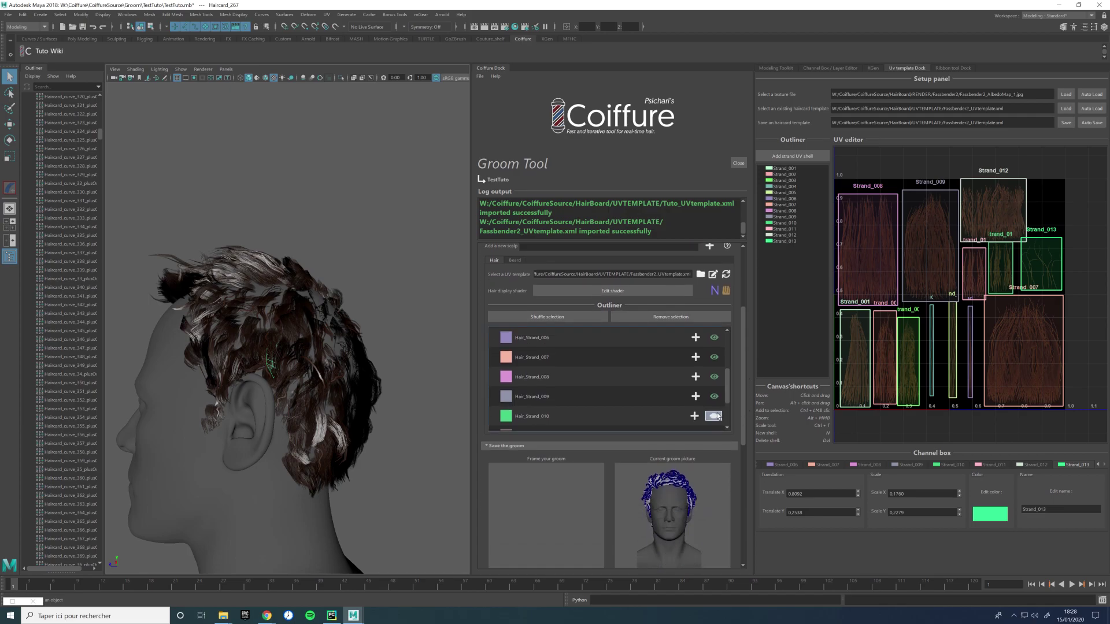
pyautogui.click(715, 416)
pyautogui.keyDown('alt'); pyautogui.moveTo(338, 307); pyautogui.dragTo(397, 264); pyautogui.keyUp('alt')
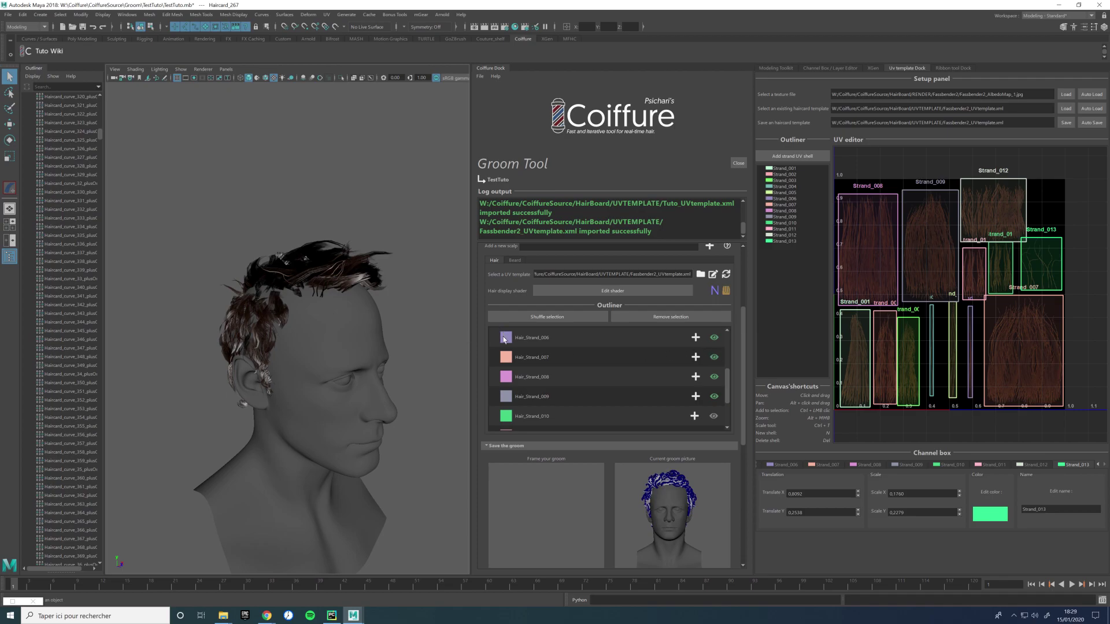
pyautogui.moveTo(728, 381); pyautogui.dragTo(729, 395)
# Step: Set the groom's progress status to Done in the groom saving options
pyautogui.scroll(-5, 626, 413)
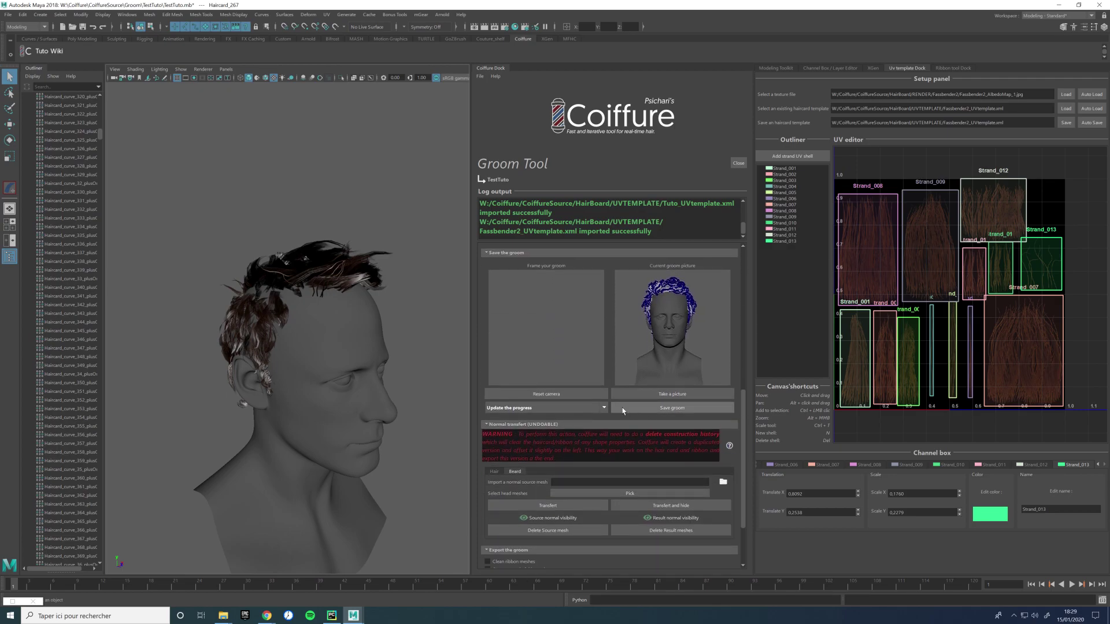
pyautogui.click(559, 408)
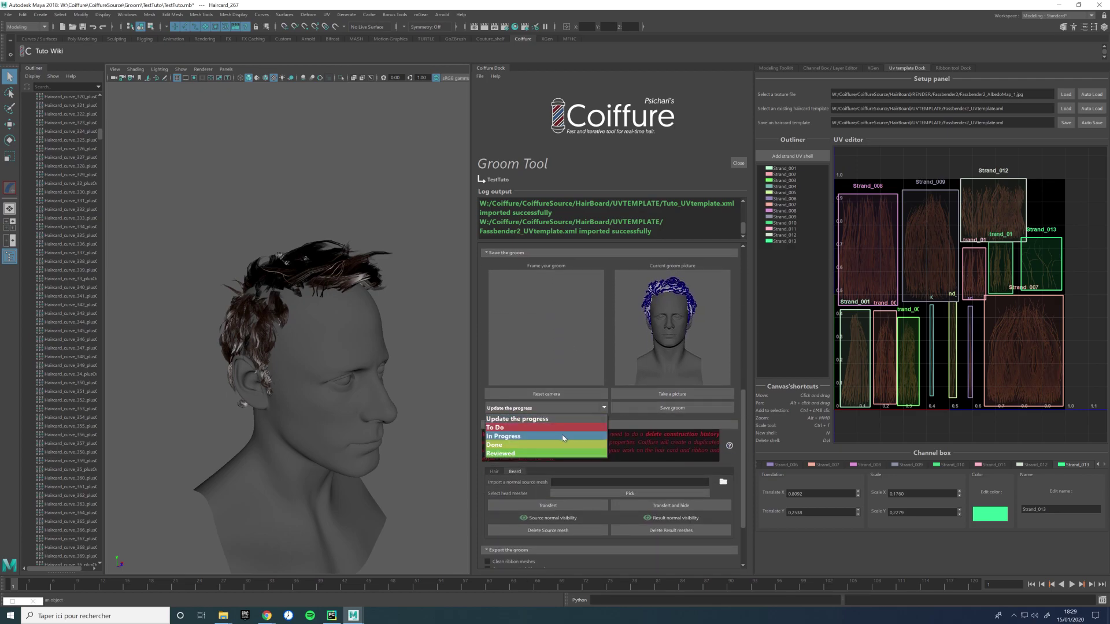
pyautogui.click(546, 445)
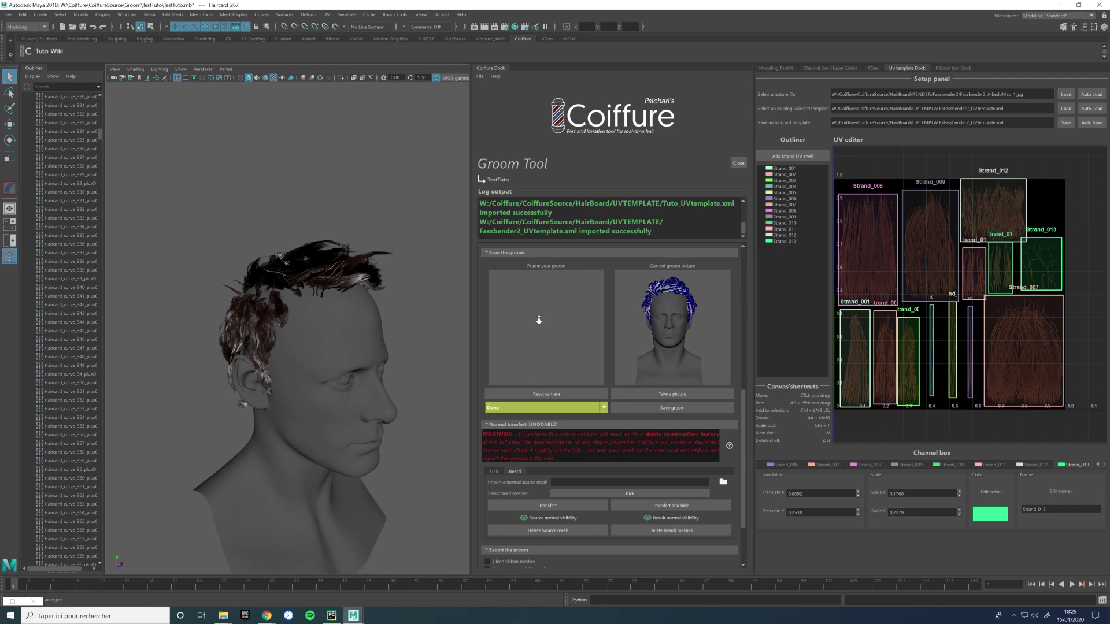
# Step: Reset and frame the groom picture camera on the head, take a new picture and save the groom
pyautogui.click(564, 394)
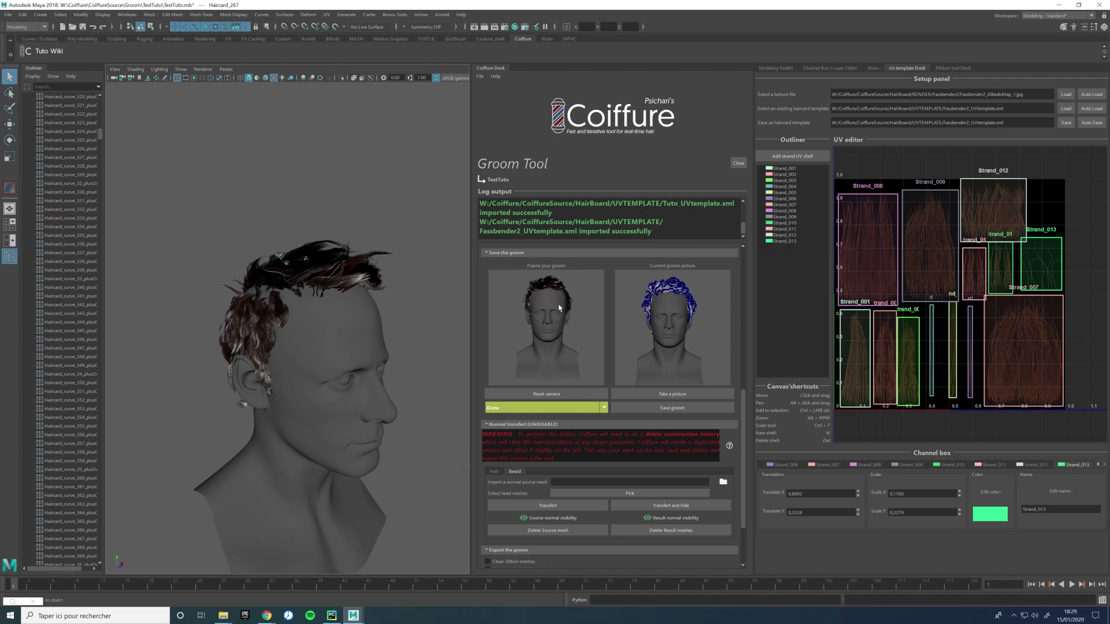
pyautogui.keyDown('alt'); pyautogui.moveTo(549, 322); pyautogui.dragTo(553, 325, button='middle'); pyautogui.keyUp('alt')
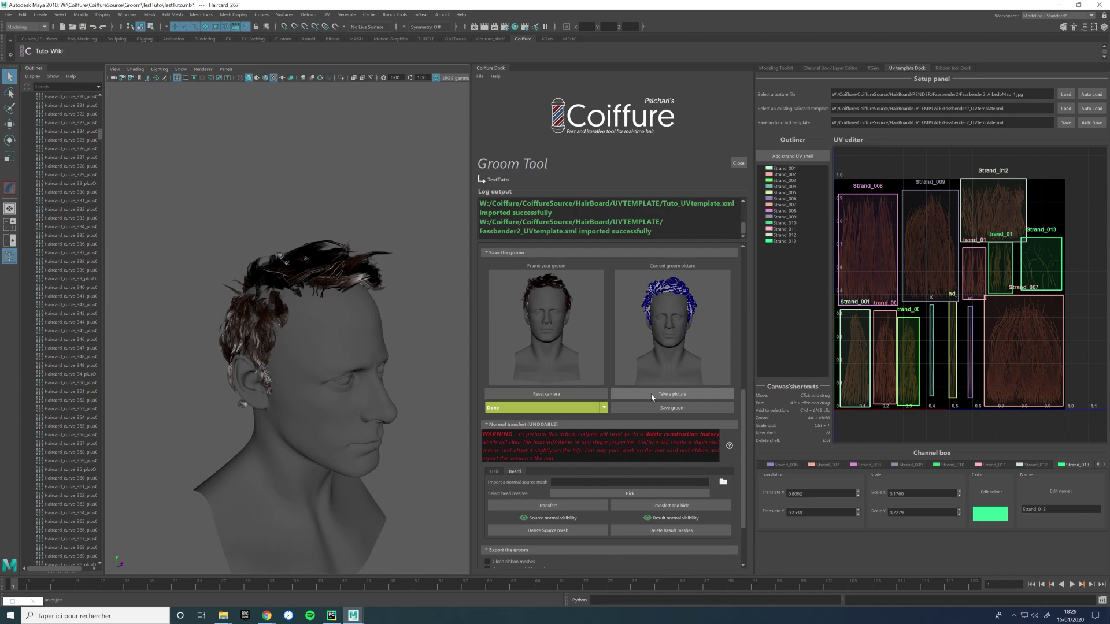
pyautogui.keyDown('alt'); pyautogui.moveTo(582, 356); pyautogui.dragTo(577, 359, button='middle'); pyautogui.keyUp('alt')
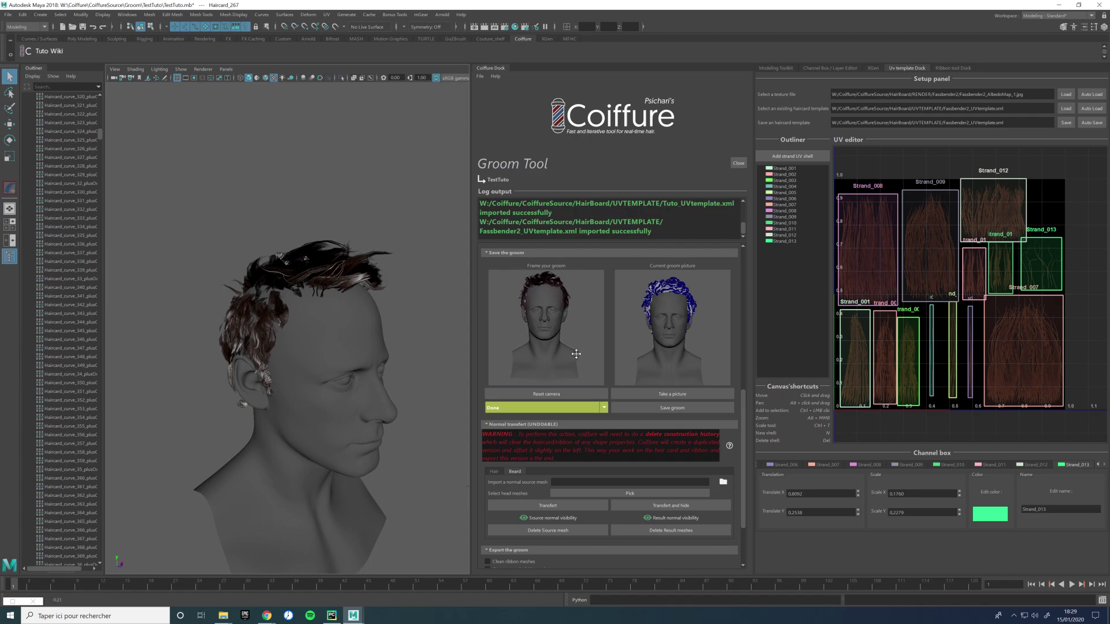
pyautogui.click(671, 396)
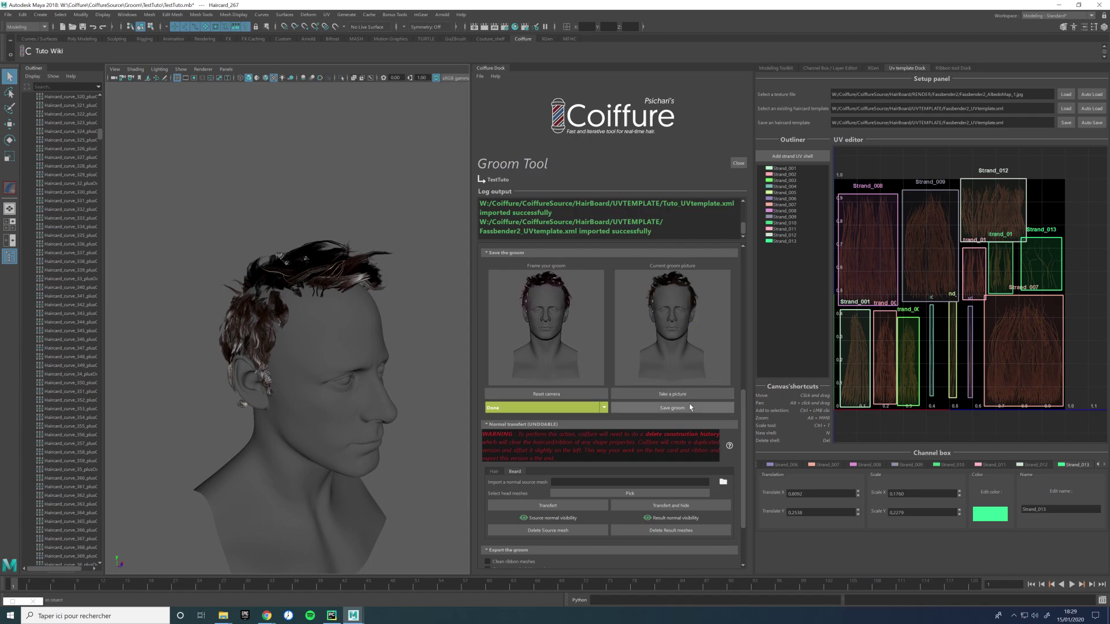
pyautogui.click(672, 409)
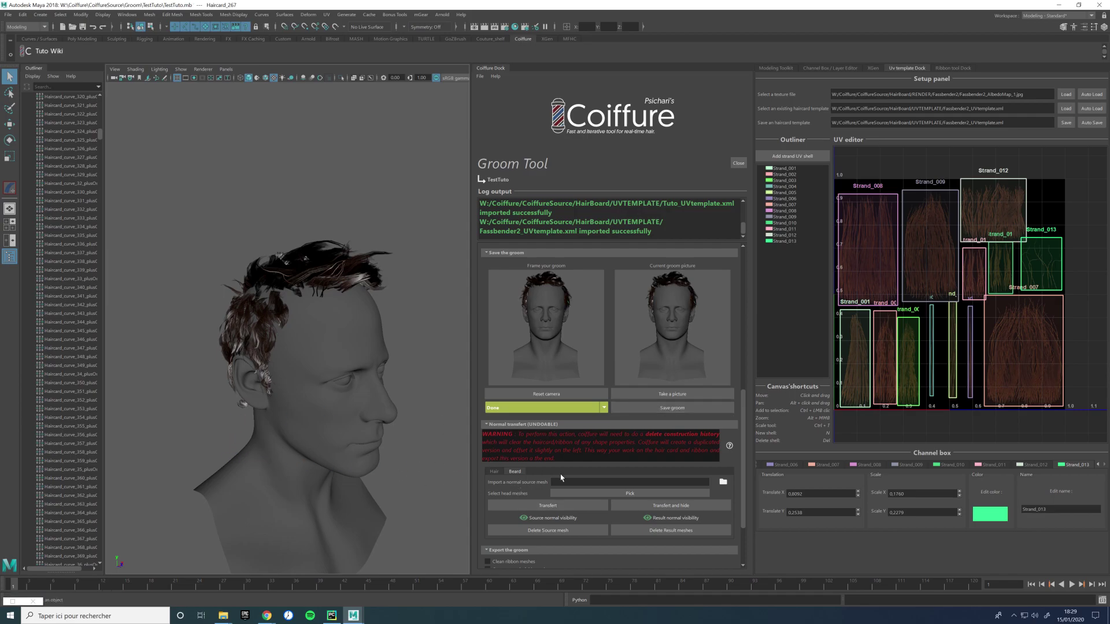
# Step: Review the Hair options for normal transfer and read through the Transfert normal help
pyautogui.scroll(-3, 744, 473)
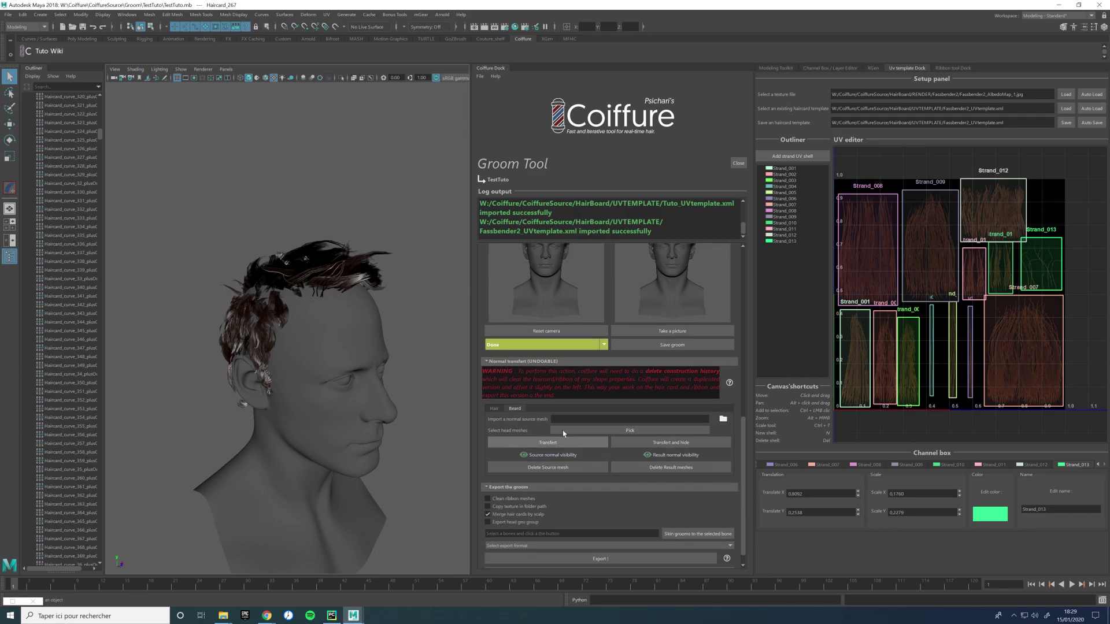
pyautogui.keyDown('alt'); pyautogui.moveTo(370, 391); pyautogui.dragTo(439, 399); pyautogui.keyUp('alt')
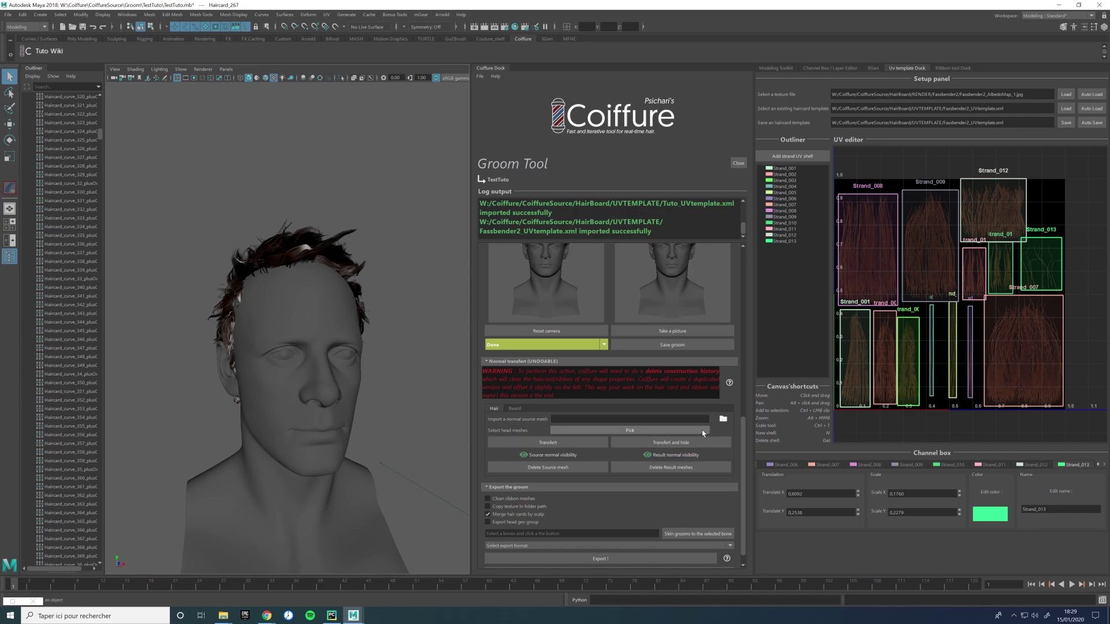
pyautogui.click(730, 383)
pyautogui.moveTo(734, 437); pyautogui.dragTo(738, 499)
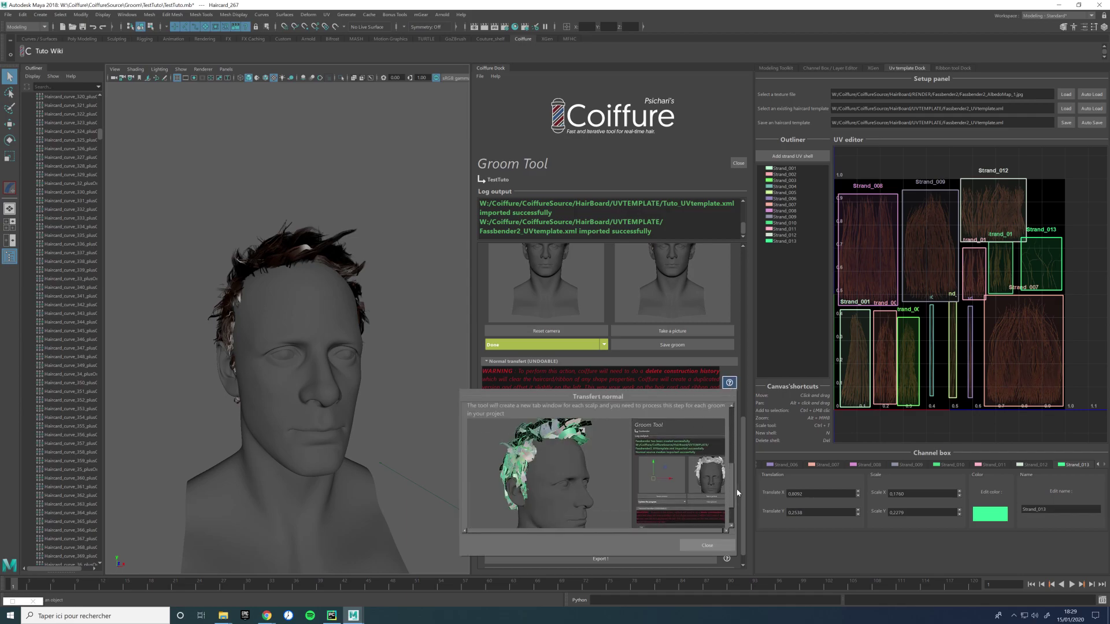
pyautogui.scroll(3, 734, 474)
pyautogui.click(730, 384)
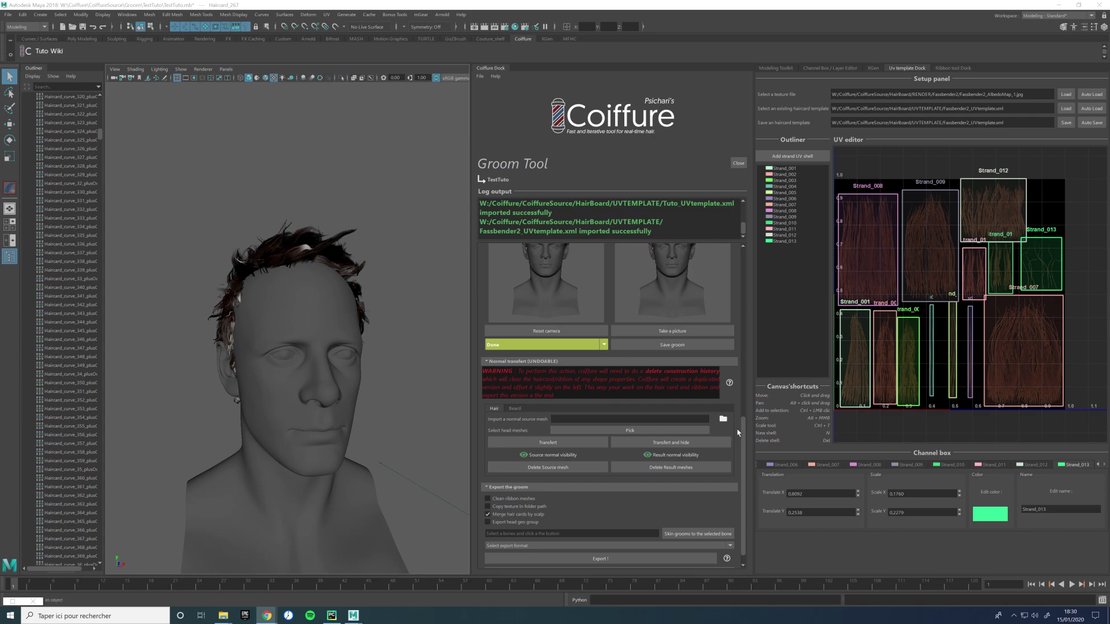
# Step: Switch the hair display to plain strand colours without alpha in F mode and inspect the card shading up close
pyautogui.scroll(8, 738, 434)
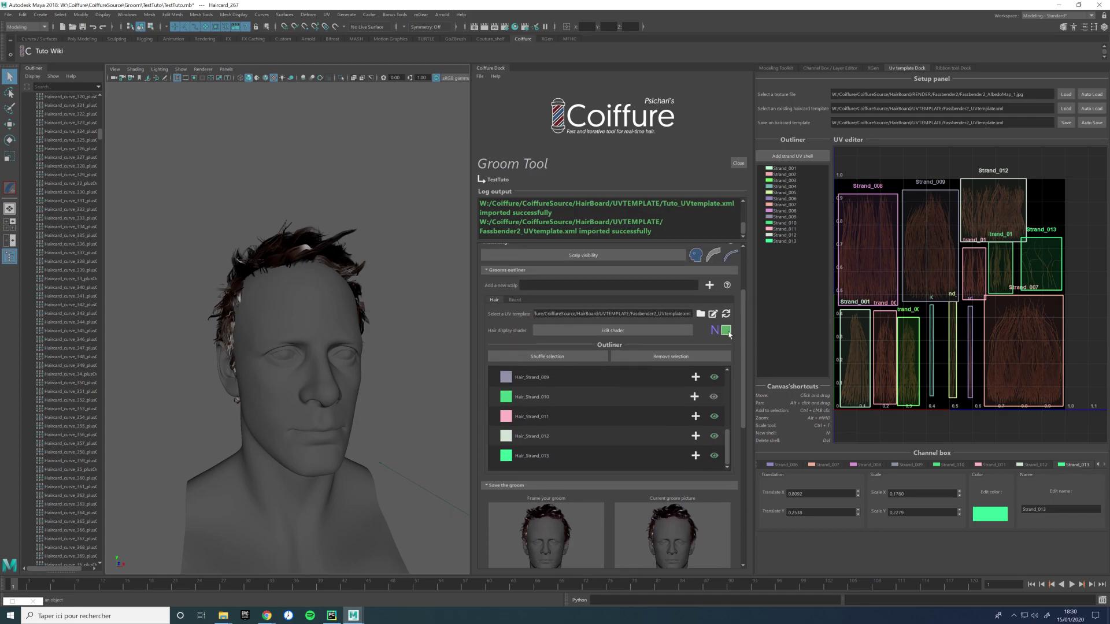
pyautogui.click(727, 331)
pyautogui.click(715, 334)
pyautogui.keyDown('alt'); pyautogui.moveTo(266, 324); pyautogui.dragTo(285, 360); pyautogui.keyUp('alt')
pyautogui.scroll(8, 244, 321)
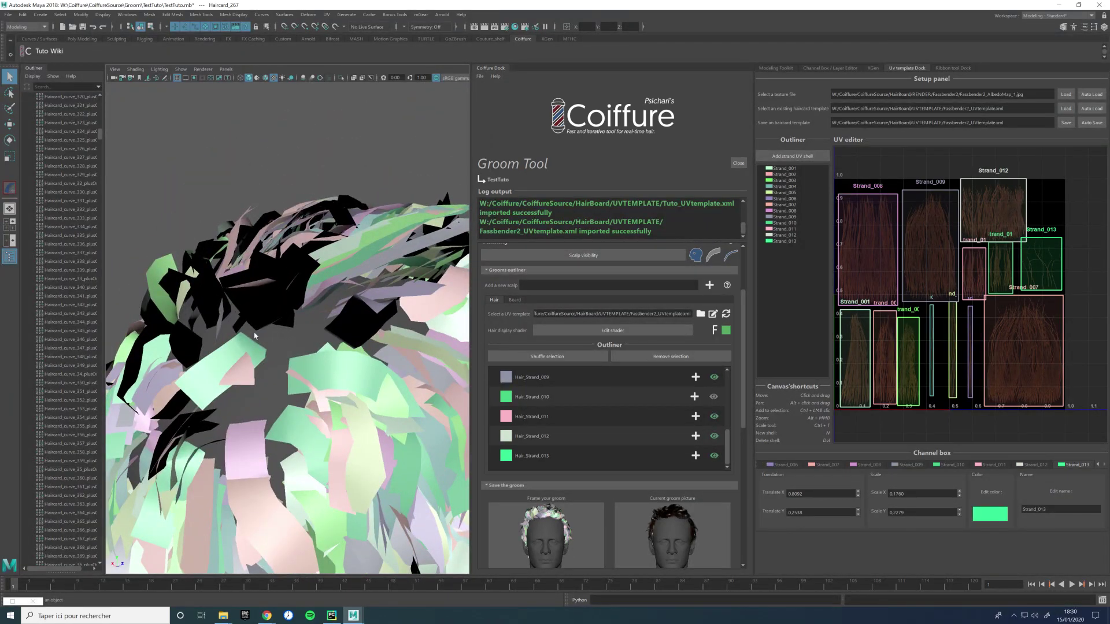
# Step: Switch to the browser and read the Project Eri breakdown article up to the peach fuzz normal transfer section
pyautogui.keyDown('alt'); pyautogui.moveTo(246, 336); pyautogui.dragTo(325, 301); pyautogui.keyUp('alt')
pyautogui.hotkey('alt', 'Tab')
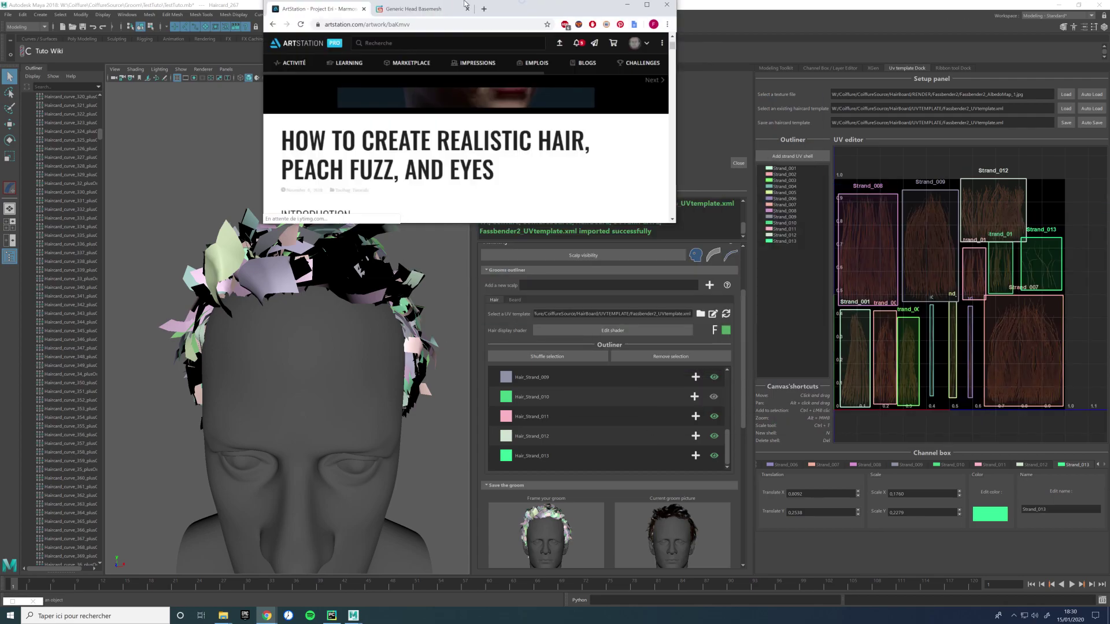
pyautogui.scroll(-20, 356, 296)
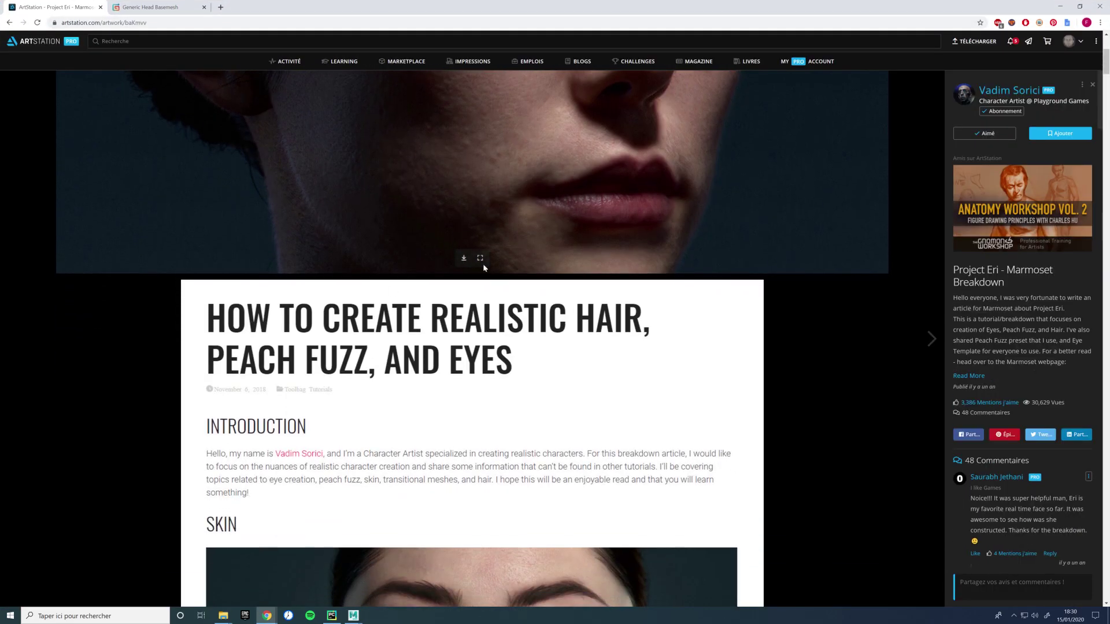
pyautogui.scroll(-20, 650, 312)
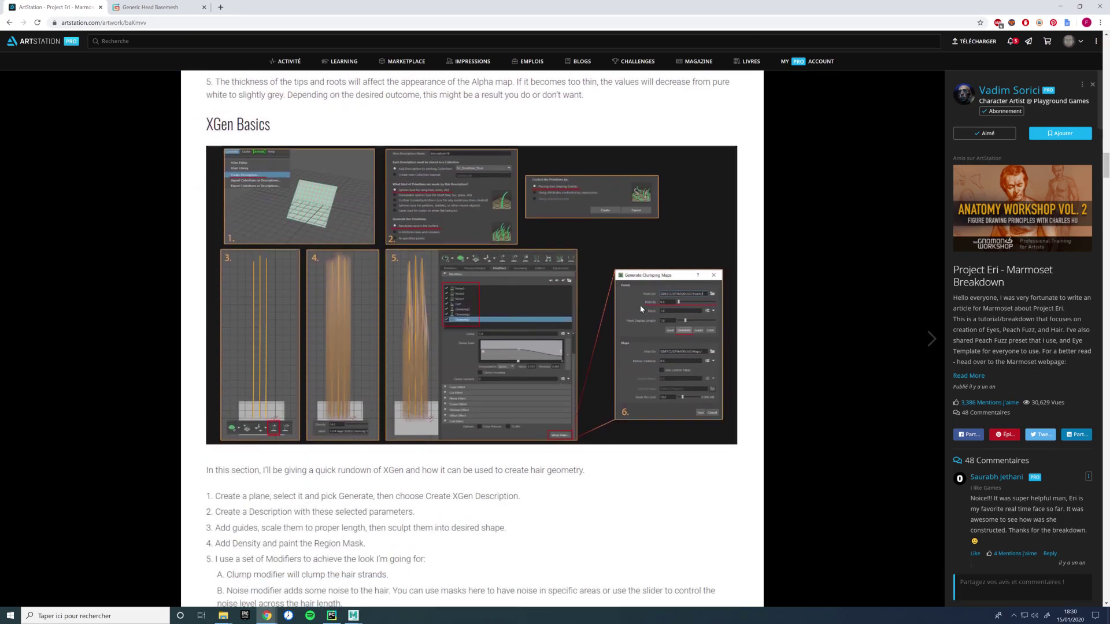
pyautogui.scroll(-15, 625, 370)
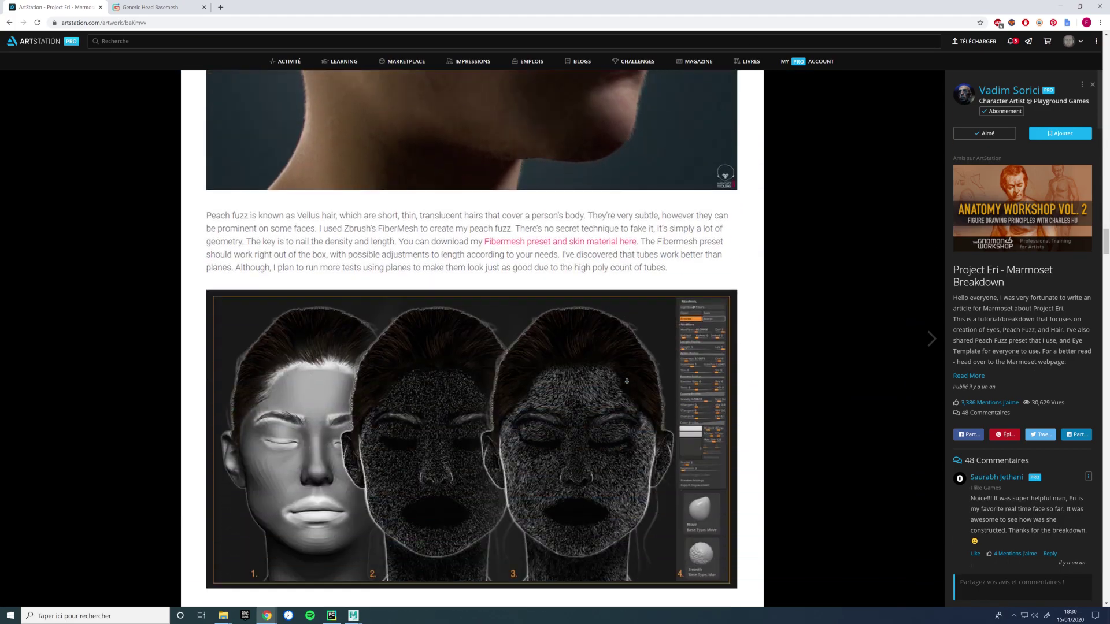
pyautogui.scroll(-4, 614, 296)
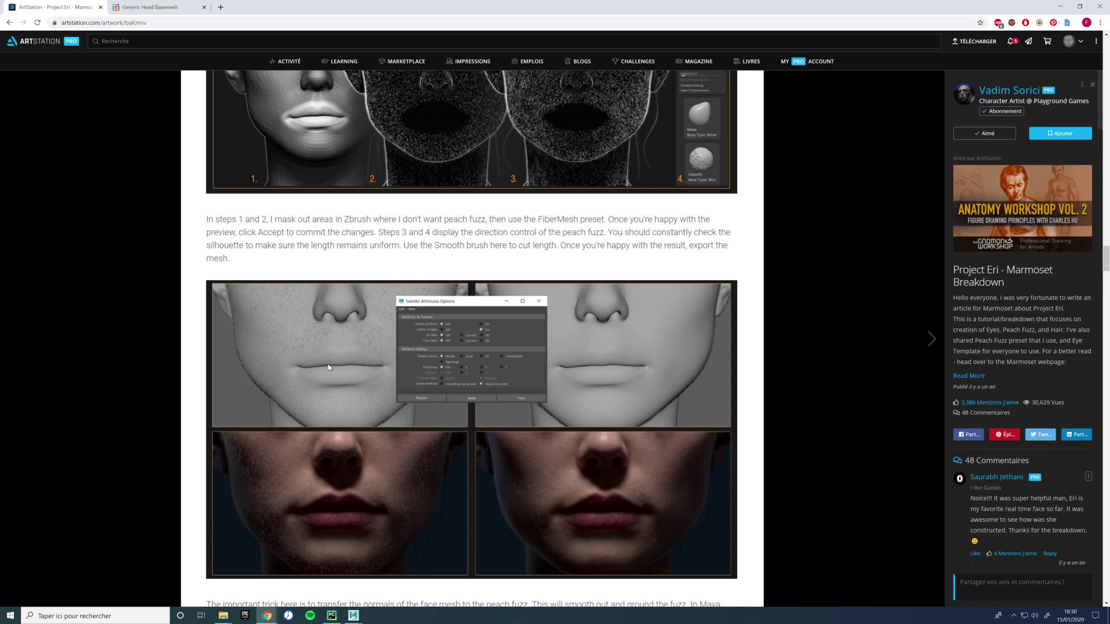
pyautogui.scroll(-1, 339, 507)
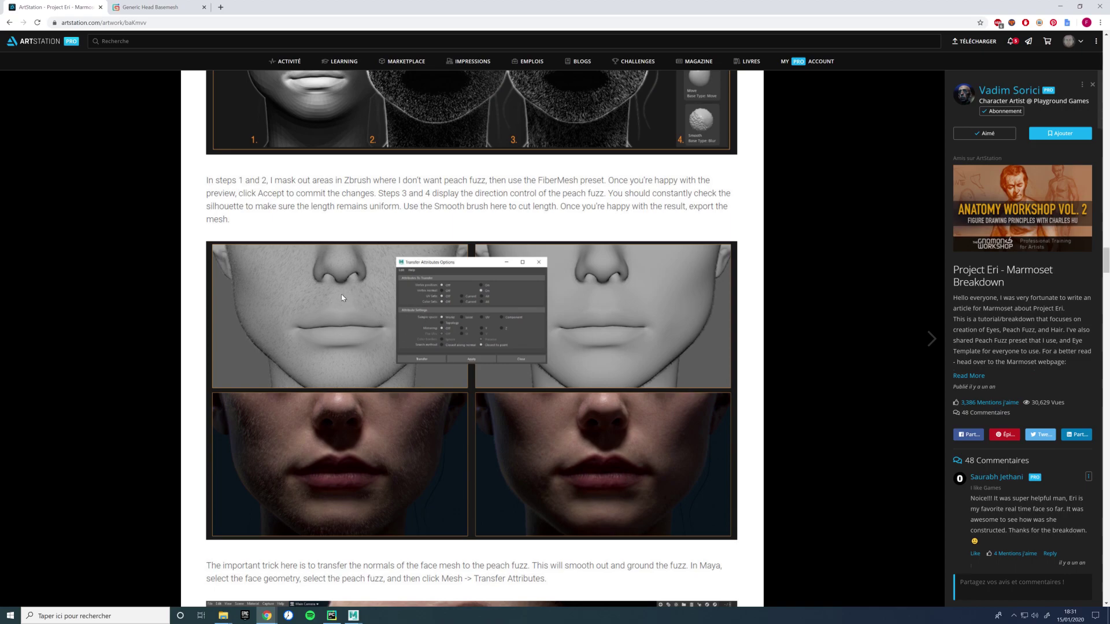
pyautogui.scroll(-5, 357, 327)
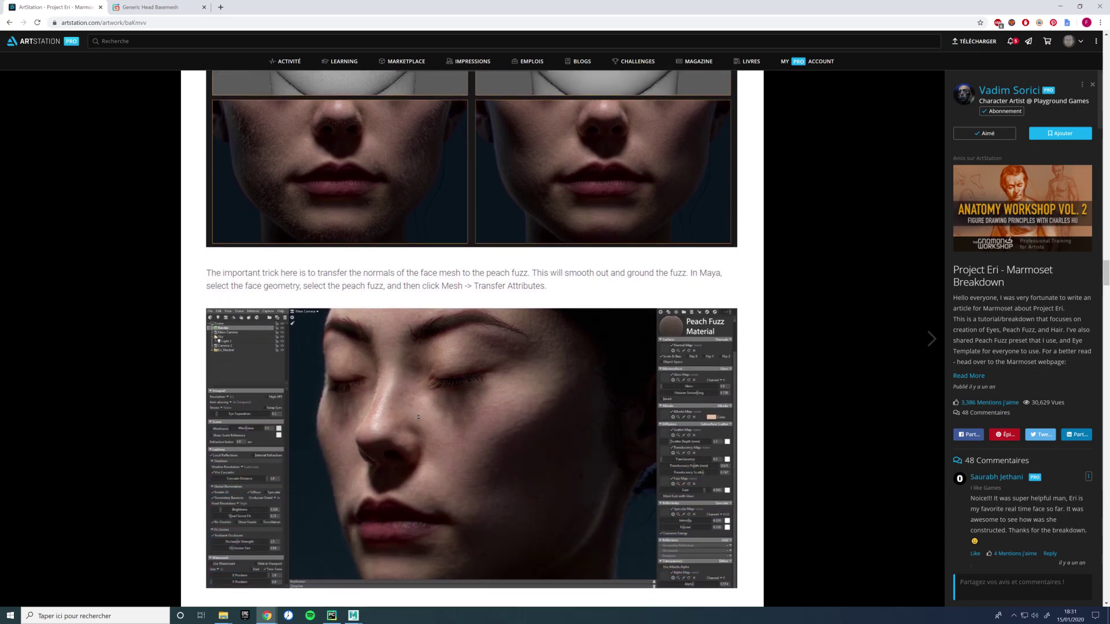
pyautogui.scroll(-3, 574, 307)
pyautogui.click(1060, 6)
# Step: Import normal.mb from the New_Project scenes folder as the normal source mesh for the hair
pyautogui.scroll(-2, 431, 370)
pyautogui.keyDown('alt'); pyautogui.moveTo(376, 354); pyautogui.dragTo(414, 435); pyautogui.keyUp('alt')
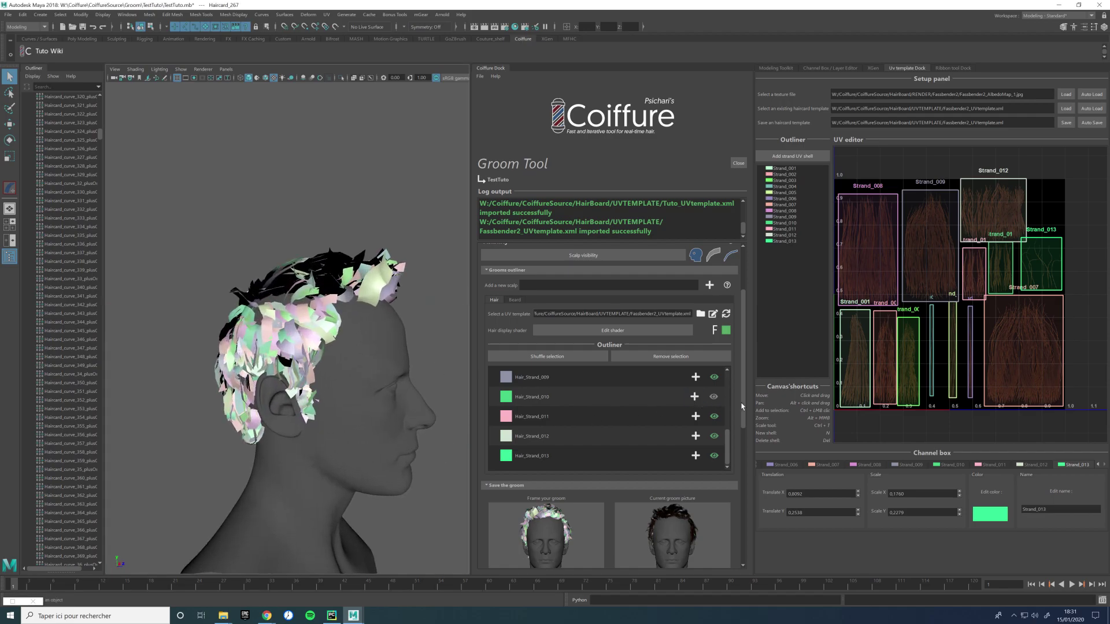
pyautogui.scroll(-5, 741, 440)
pyautogui.scroll(-2, 737, 487)
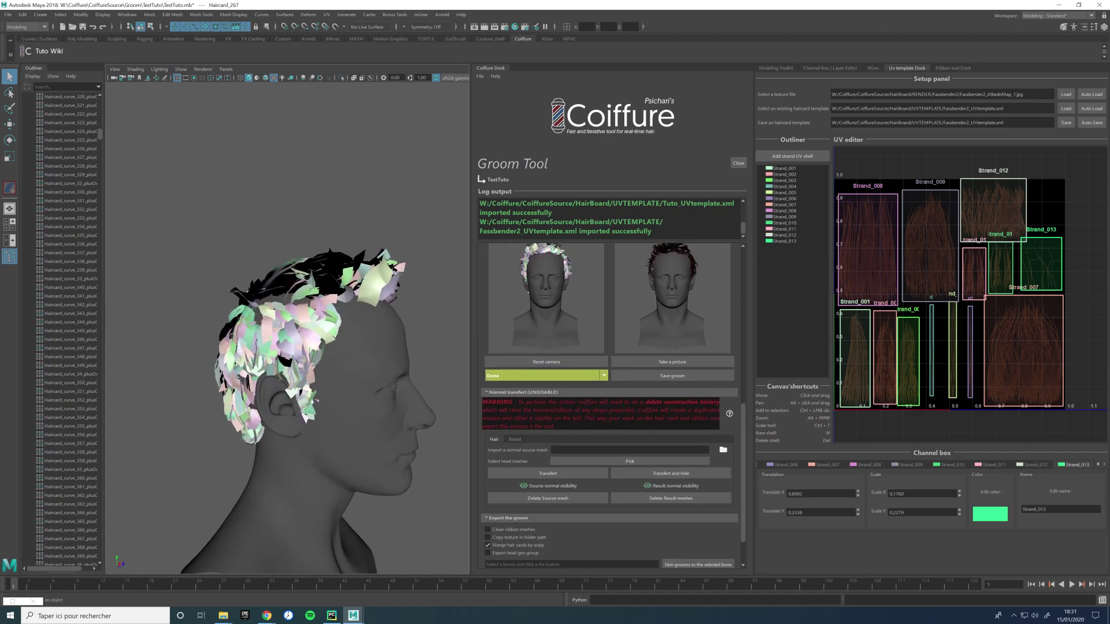
pyautogui.click(723, 450)
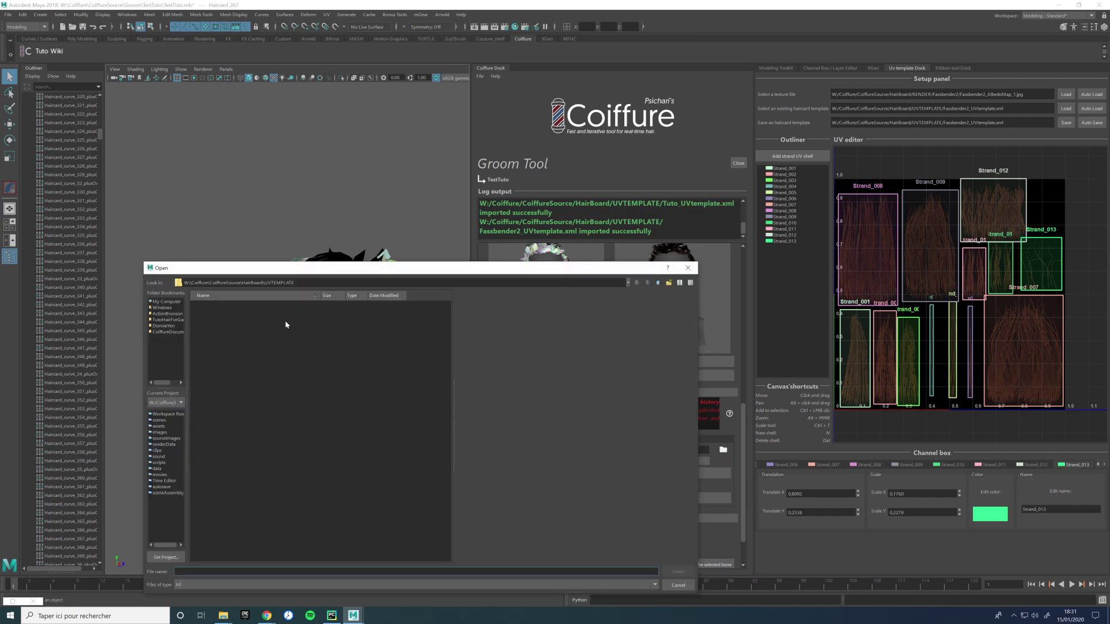
pyautogui.click(172, 332)
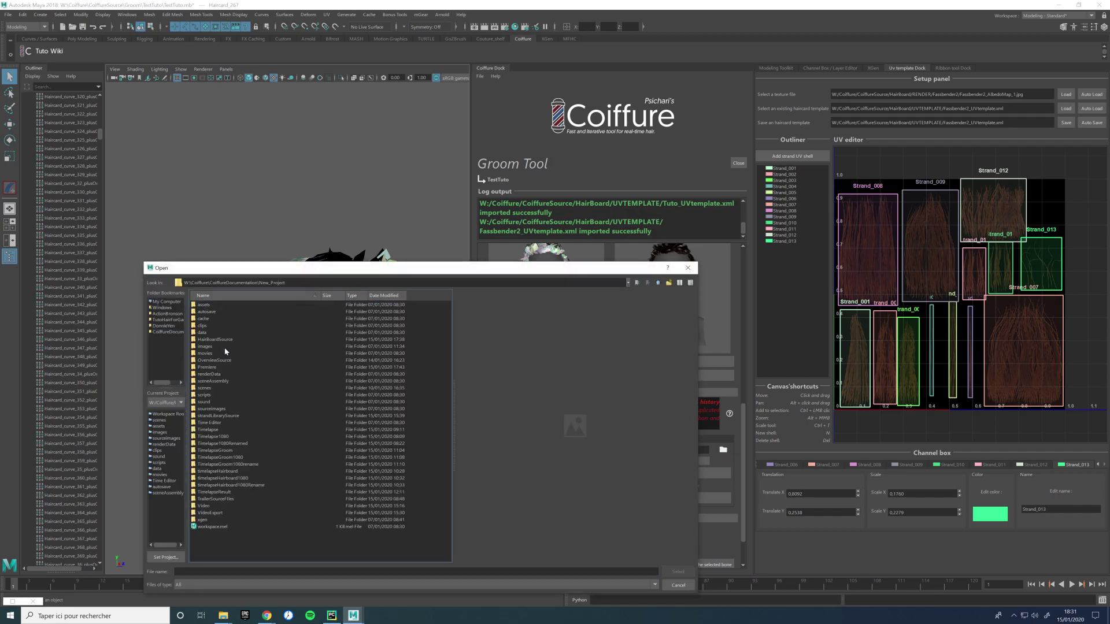
pyautogui.click(211, 389)
pyautogui.doubleClick(213, 389)
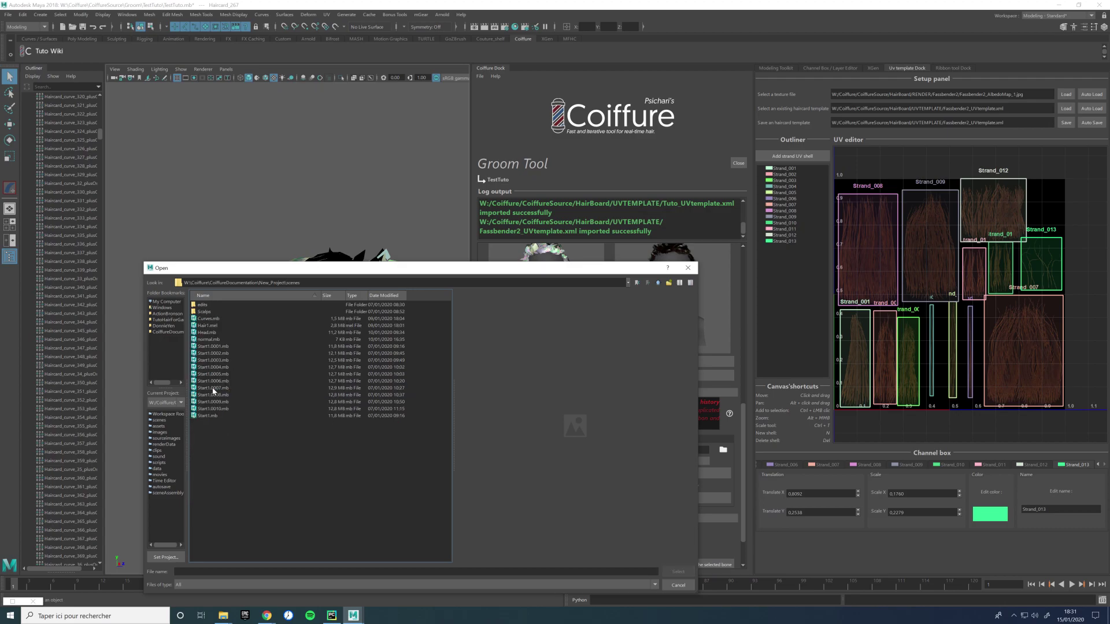
pyautogui.click(215, 340)
pyautogui.doubleClick(215, 340)
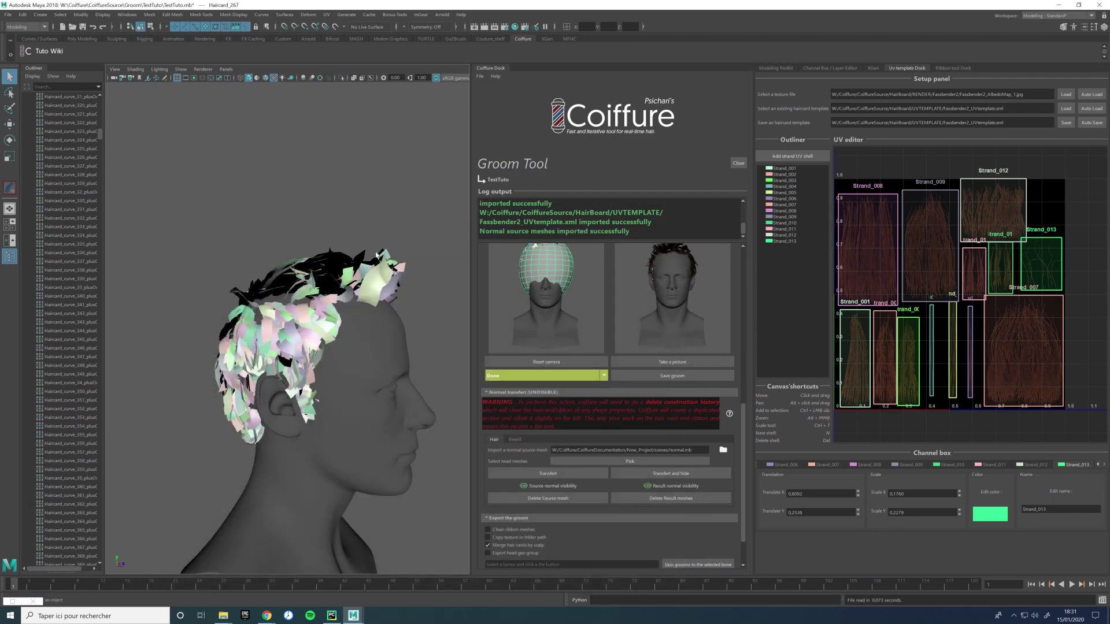
# Step: Transfer the source mesh's normals to the hair cards with the Transfert and hide option
pyautogui.keyDown('alt'); pyautogui.moveTo(270, 250); pyautogui.dragTo(450, 411); pyautogui.keyUp('alt')
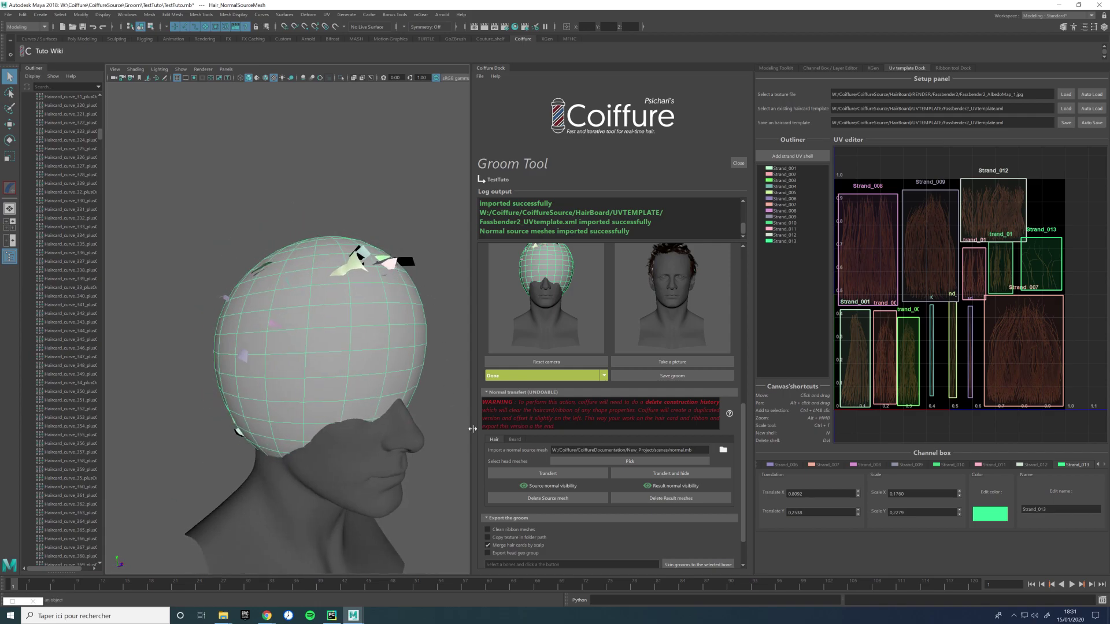
pyautogui.click(642, 477)
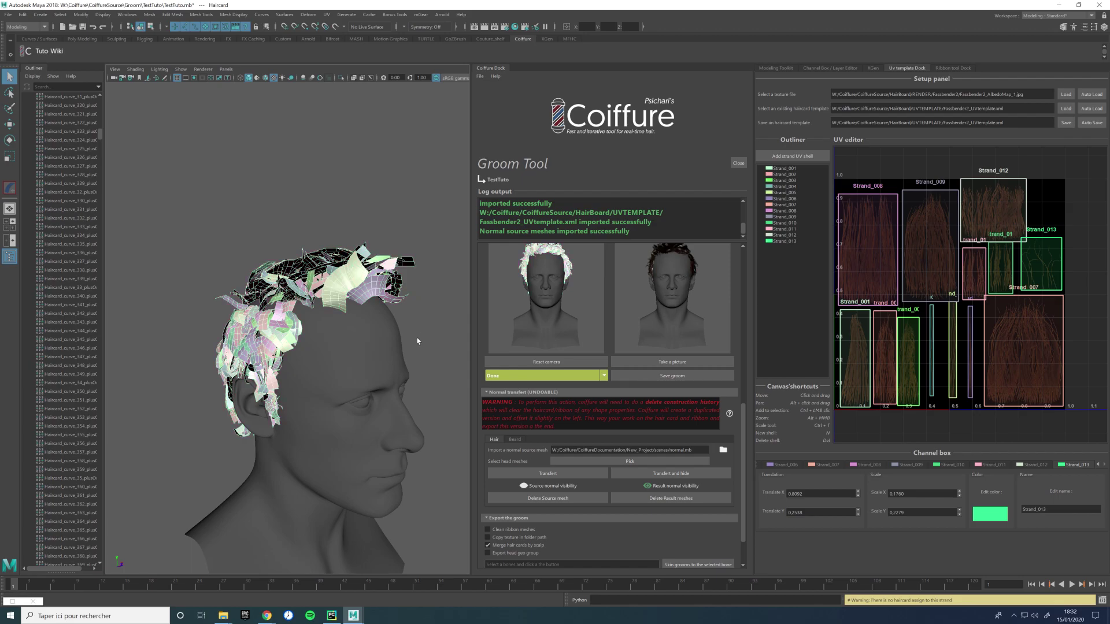
pyautogui.keyDown('alt'); pyautogui.moveTo(421, 365); pyautogui.dragTo(399, 372); pyautogui.keyUp('alt')
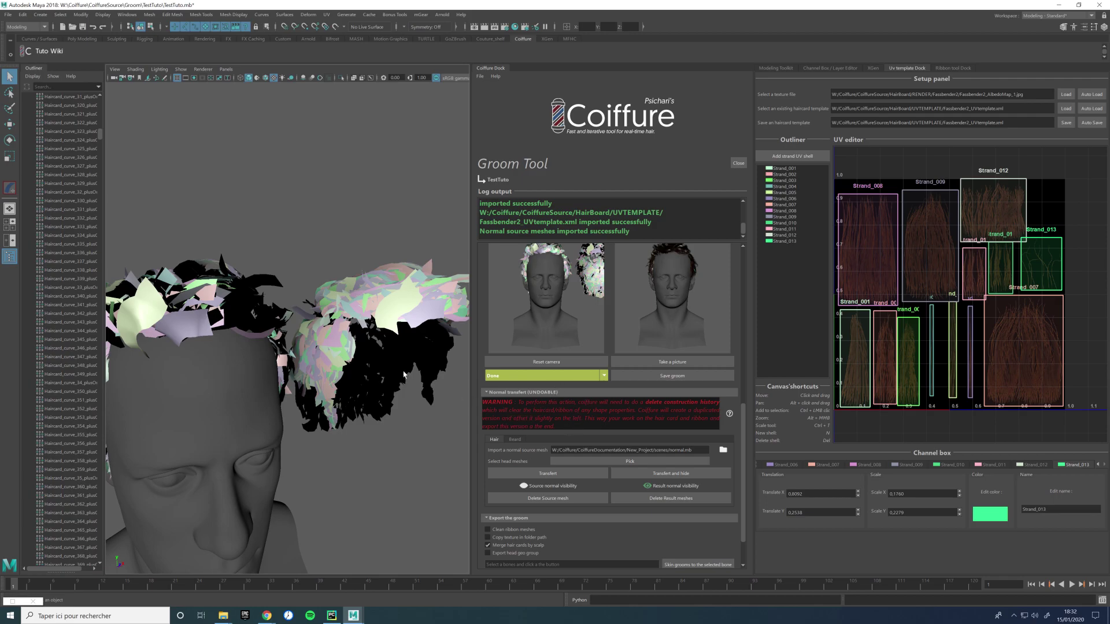
# Step: Select individual cards of the duplicated hair result and examine their attributes in the Channel Box
pyautogui.click(422, 301)
pyautogui.click(456, 308)
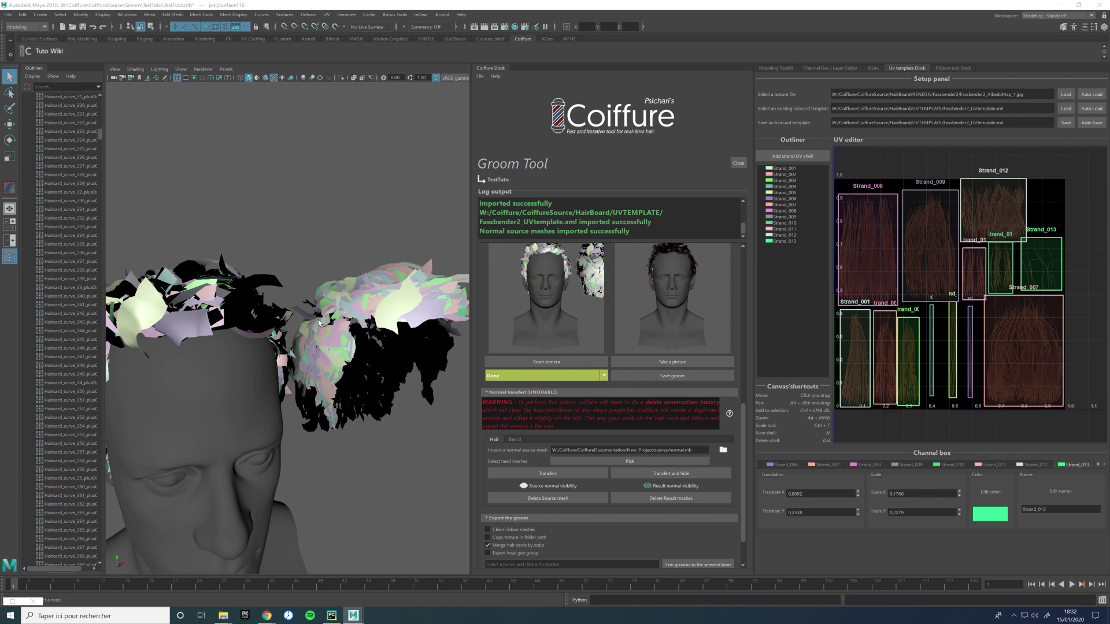
pyautogui.click(438, 315)
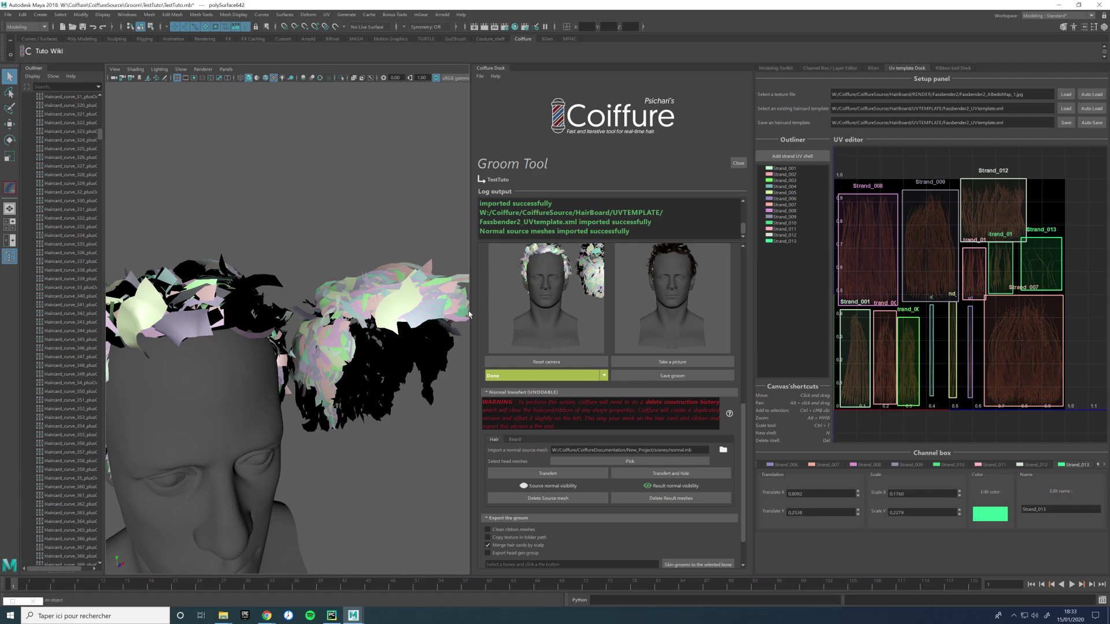
pyautogui.click(783, 68)
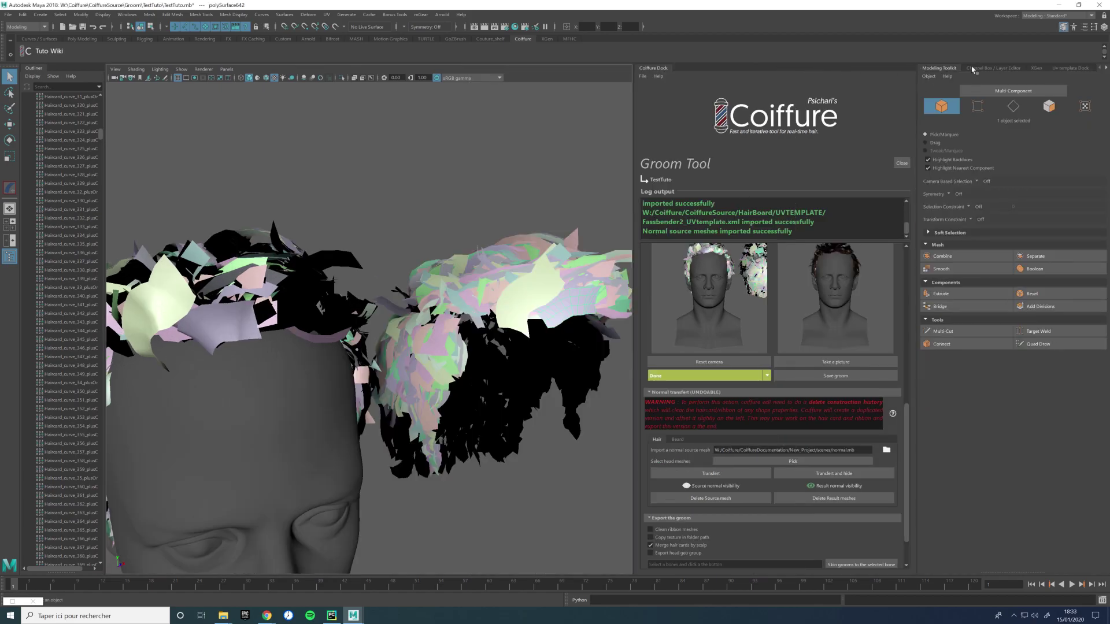
pyautogui.moveTo(972, 68); pyautogui.dragTo(1009, 72)
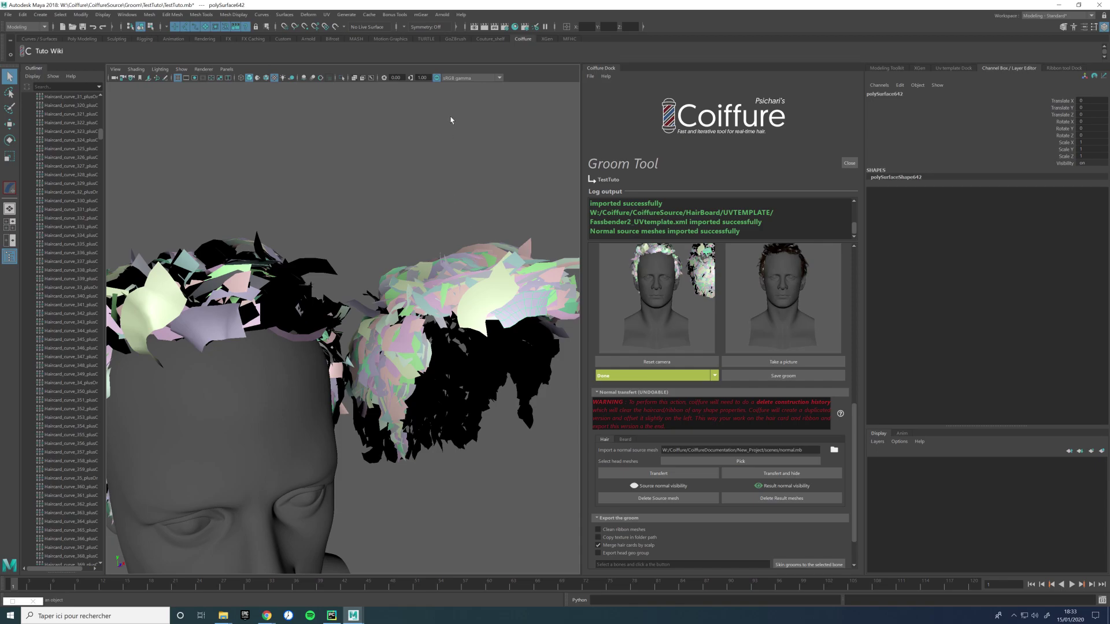
# Step: Widen the original ribbon card above the forehead to a width of about 3.08 with the ribbon tool
pyautogui.click(219, 321)
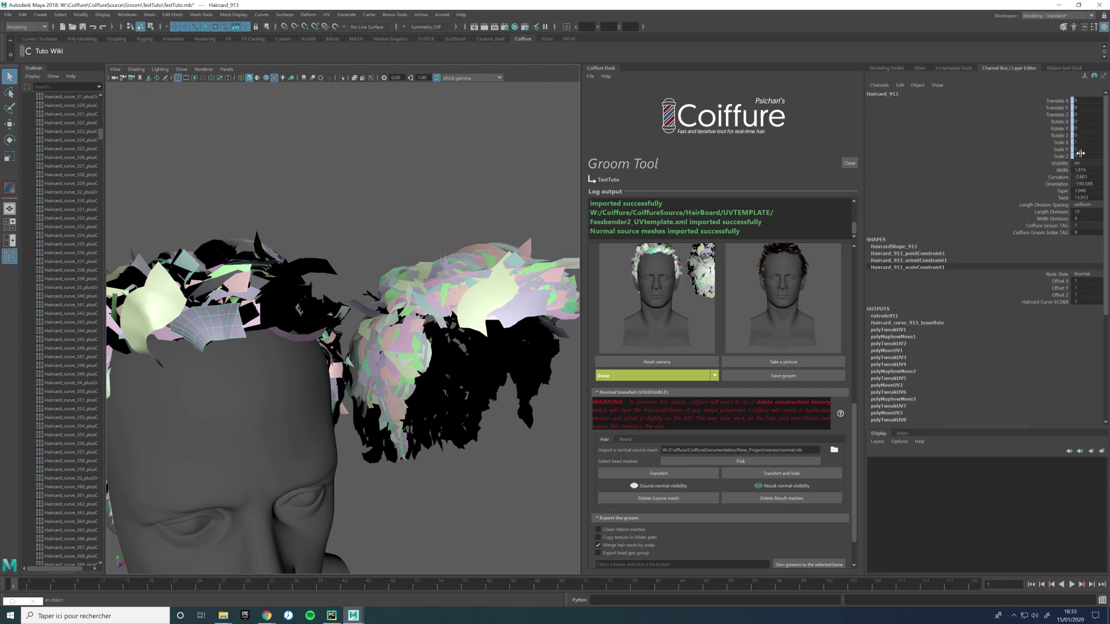
pyautogui.click(1059, 69)
pyautogui.moveTo(984, 267); pyautogui.dragTo(996, 270)
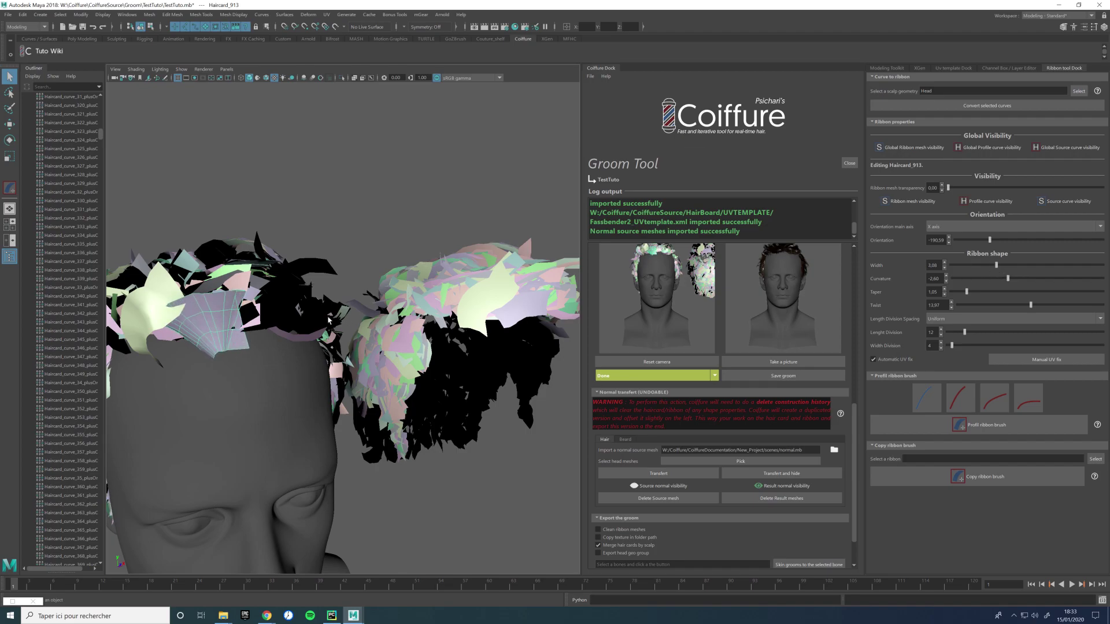
pyautogui.keyDown('alt'); pyautogui.moveTo(330, 319); pyautogui.dragTo(306, 312); pyautogui.keyUp('alt')
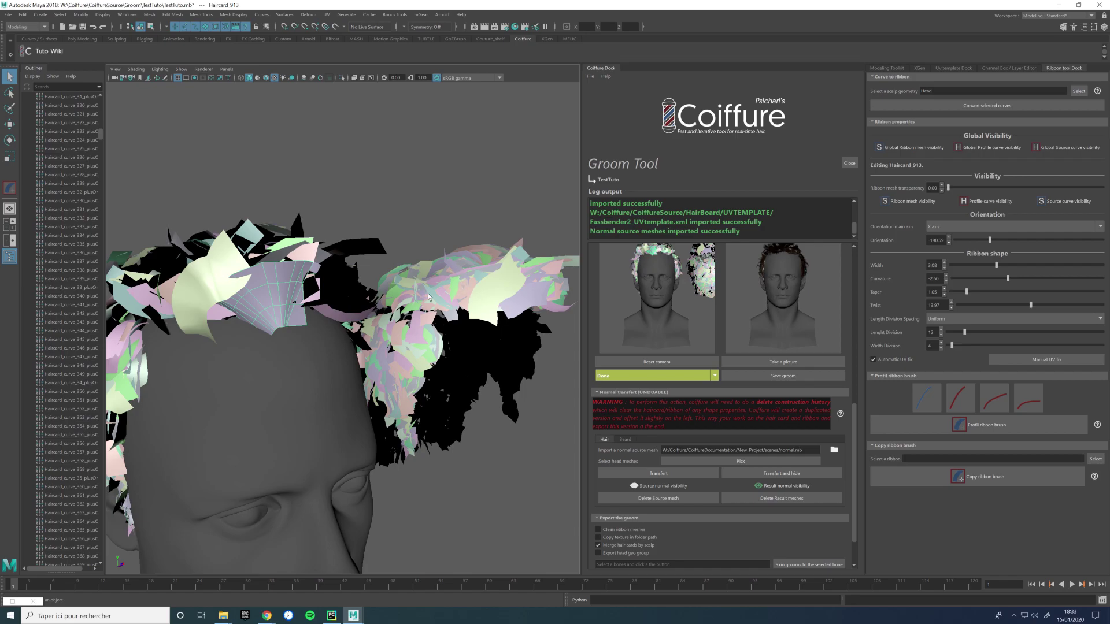
pyautogui.keyDown('alt'); pyautogui.moveTo(438, 330); pyautogui.dragTo(426, 372); pyautogui.keyUp('alt')
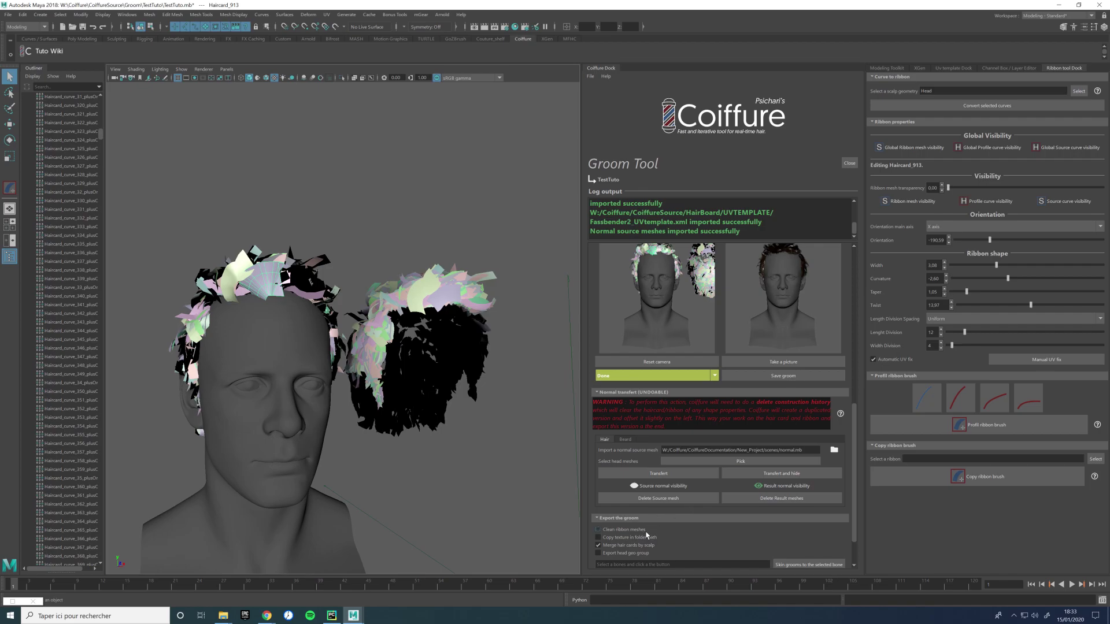
# Step: Select the duplicated hair cards and examine the contents of Normal_GRP and Hair_Normal_GRP in the scene hierarchy
pyautogui.click(431, 297)
pyautogui.click(391, 327)
pyautogui.moveTo(353, 253); pyautogui.dragTo(508, 472)
pyautogui.moveTo(101, 135); pyautogui.dragTo(99, 97)
pyautogui.click(33, 192)
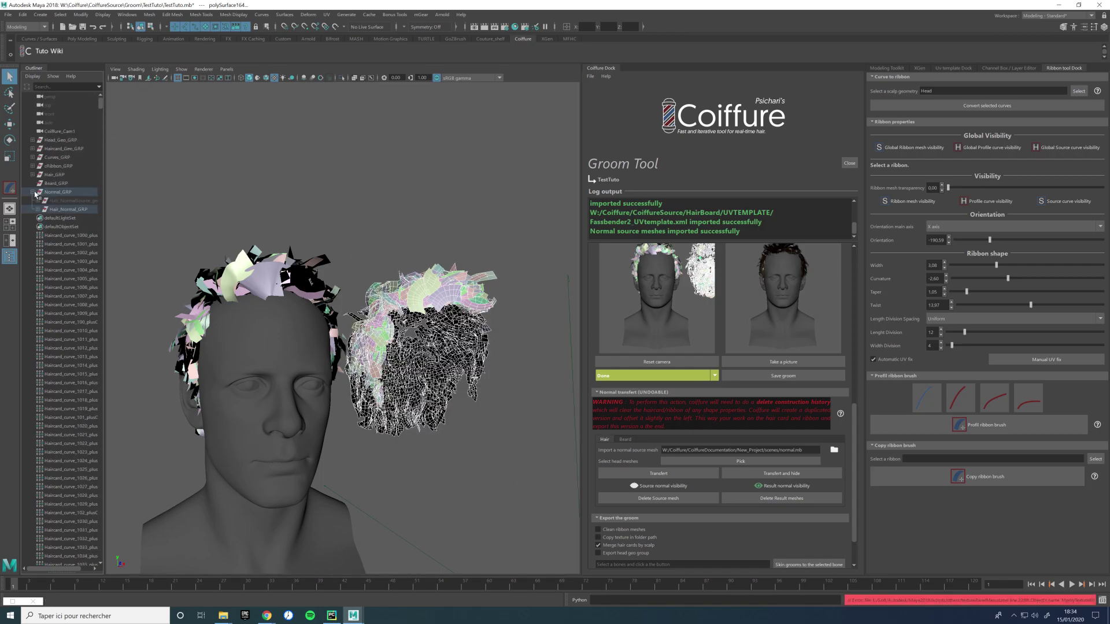
pyautogui.click(39, 209)
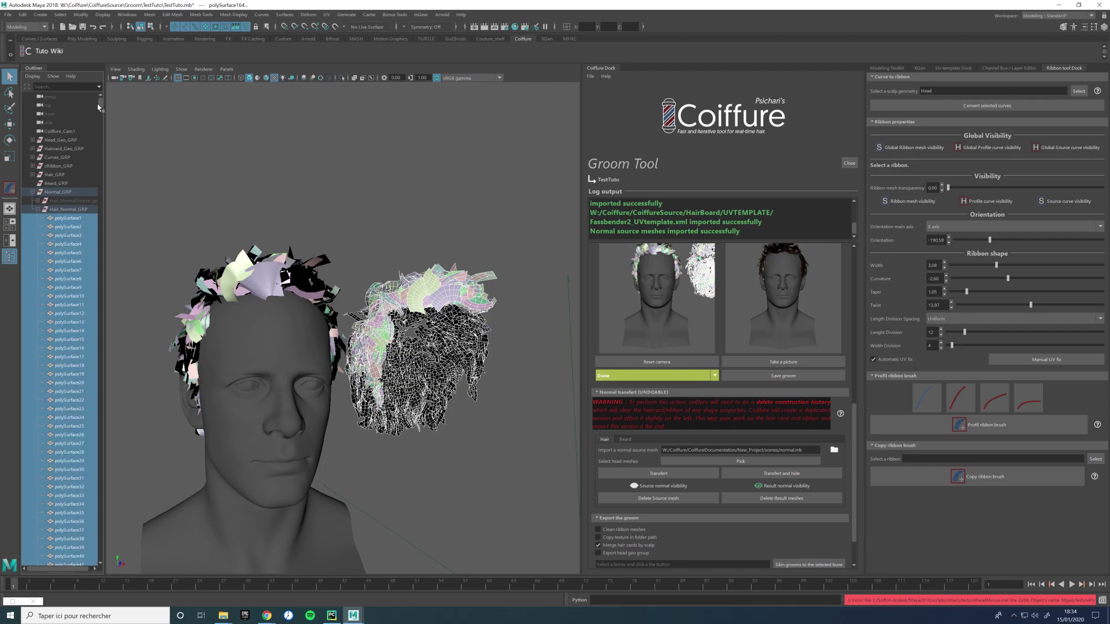
pyautogui.click(330, 233)
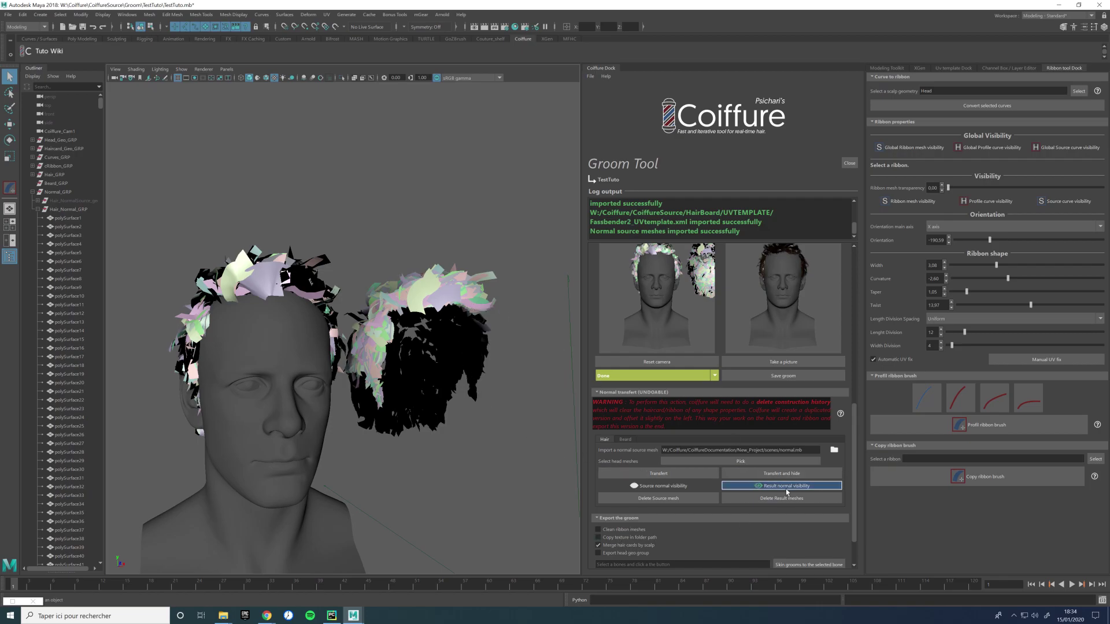
# Step: Enable copying the texture to the folder path and exporting the head geo group in the groom export options
pyautogui.scroll(-1, 859, 526)
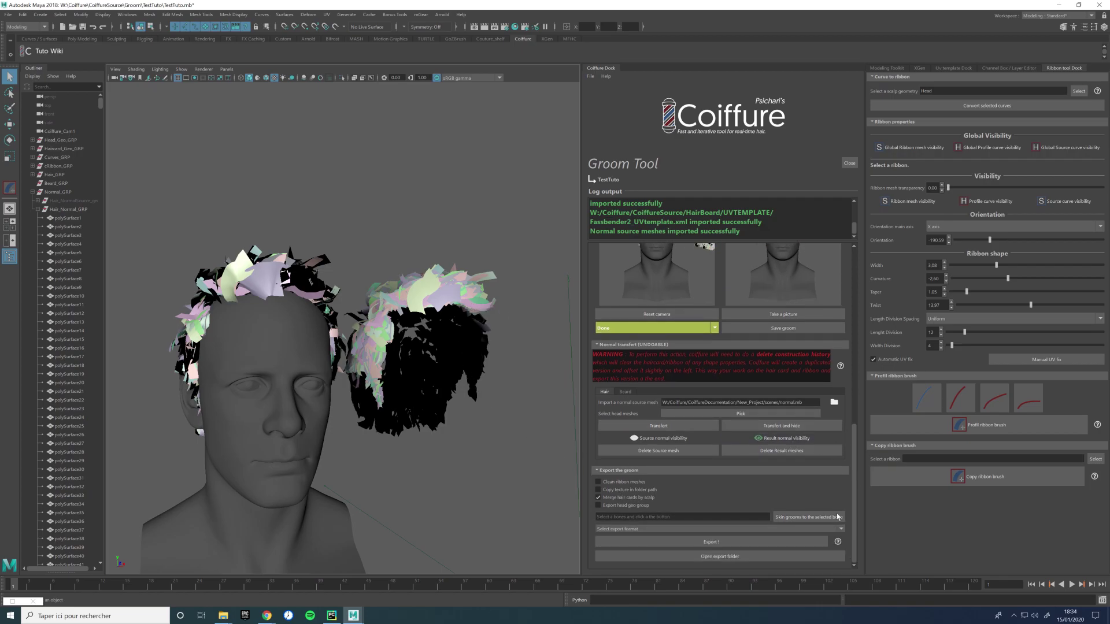
pyautogui.click(650, 505)
pyautogui.click(751, 517)
# Step: Switch to the Rigging menu set and create a single joint with Create Joints
pyautogui.click(23, 15)
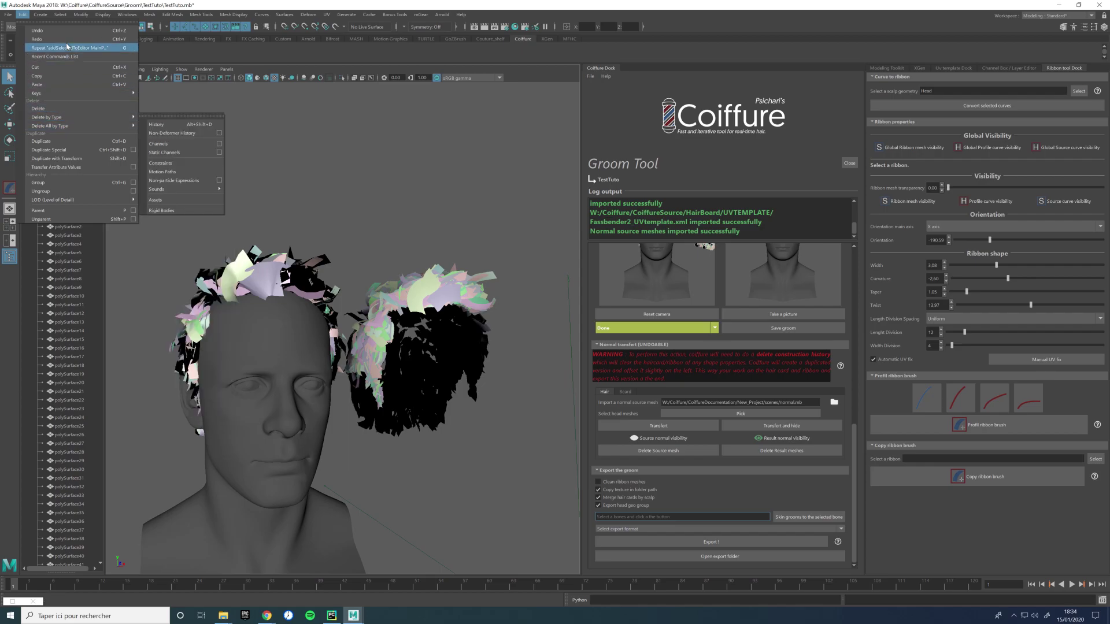
pyautogui.moveTo(153, 16)
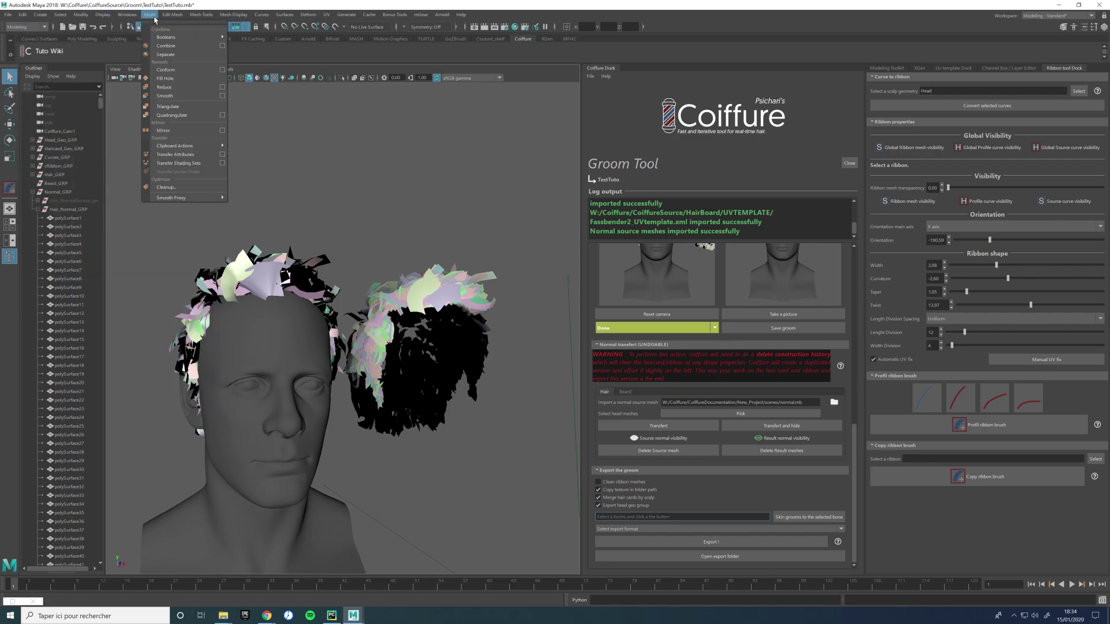
pyautogui.click(26, 27)
pyautogui.click(23, 42)
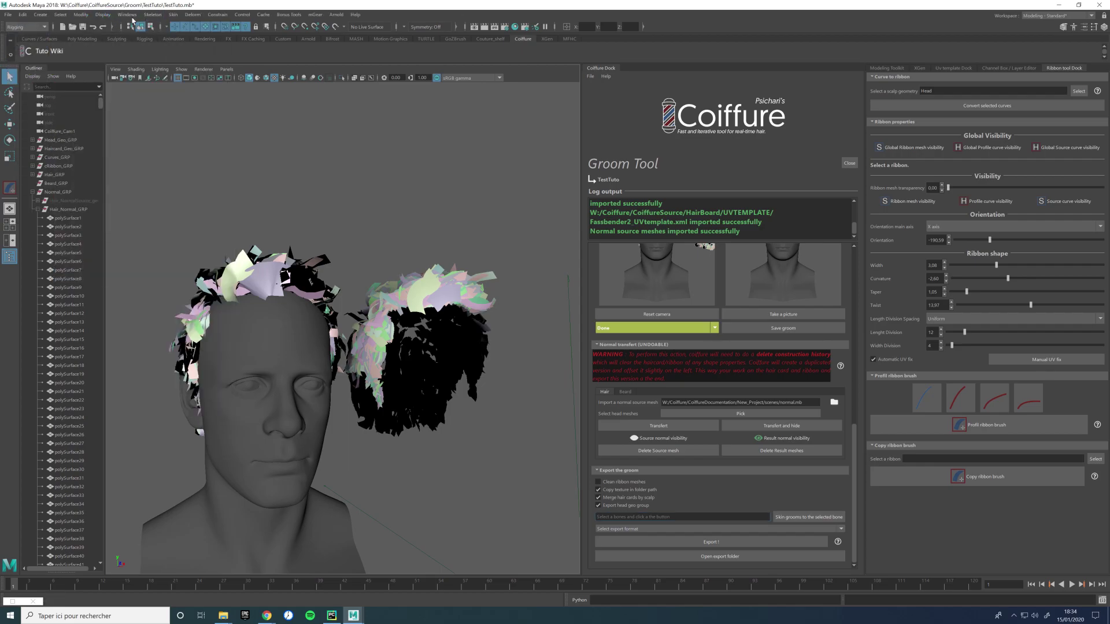
pyautogui.click(153, 14)
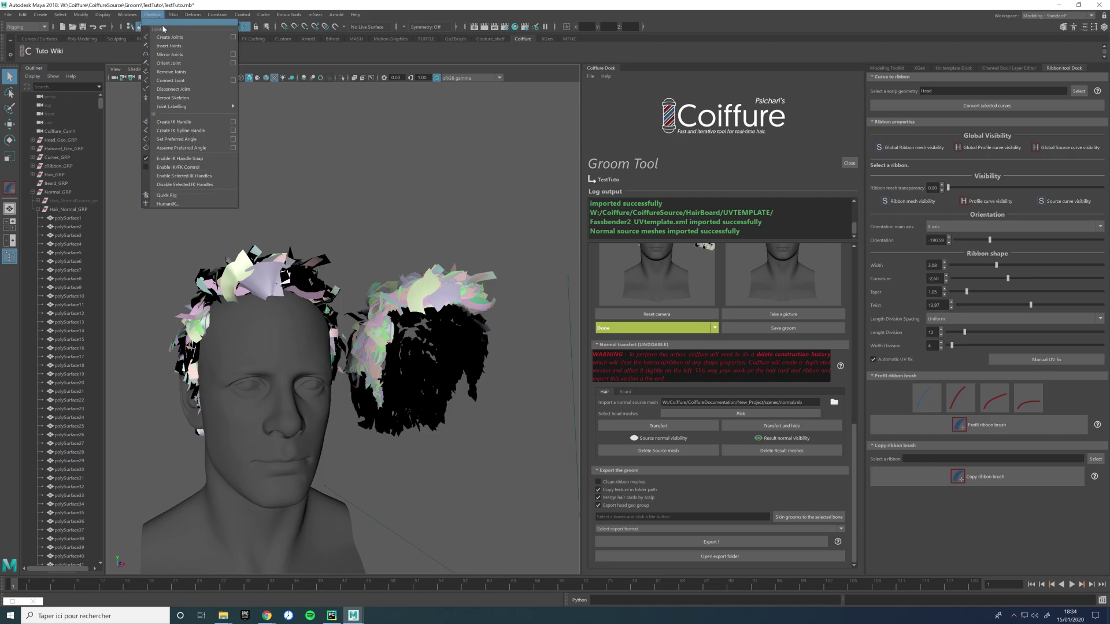
pyautogui.click(165, 31)
pyautogui.scroll(-5, 312, 389)
pyautogui.keyDown('alt'); pyautogui.moveTo(312, 389); pyautogui.dragTo(386, 375); pyautogui.keyUp('alt')
pyautogui.click(331, 440)
pyautogui.press('Return')
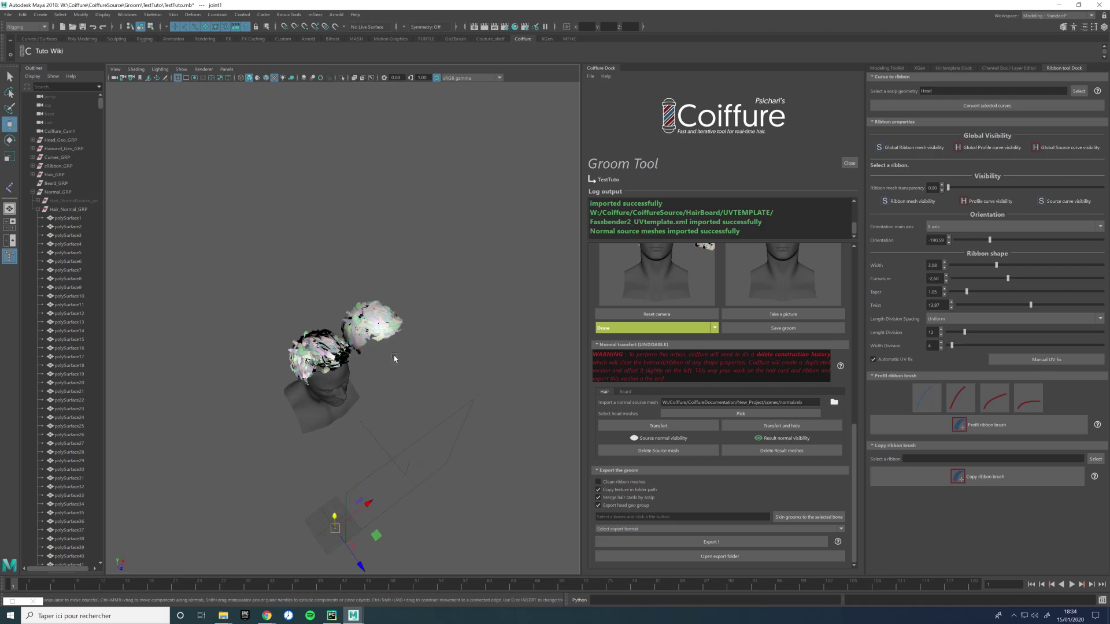
# Step: Set the new joint's position to 0, 0, 0, then raise it to the head's height
pyautogui.click(587, 27)
pyautogui.write('0')
pyautogui.press('Tab')
pyautogui.write('0')
pyautogui.press('Tab')
pyautogui.write('0')
pyautogui.press('Return')
pyautogui.keyDown('alt'); pyautogui.moveTo(213, 305); pyautogui.dragTo(337, 371); pyautogui.keyUp('alt')
pyautogui.moveTo(344, 538); pyautogui.dragTo(353, 281)
# Step: Hide the Coiffure_Cam1 camera in the scene
pyautogui.moveTo(391, 325); pyautogui.dragTo(405, 370)
pyautogui.hotkey('ctrl', 'h')
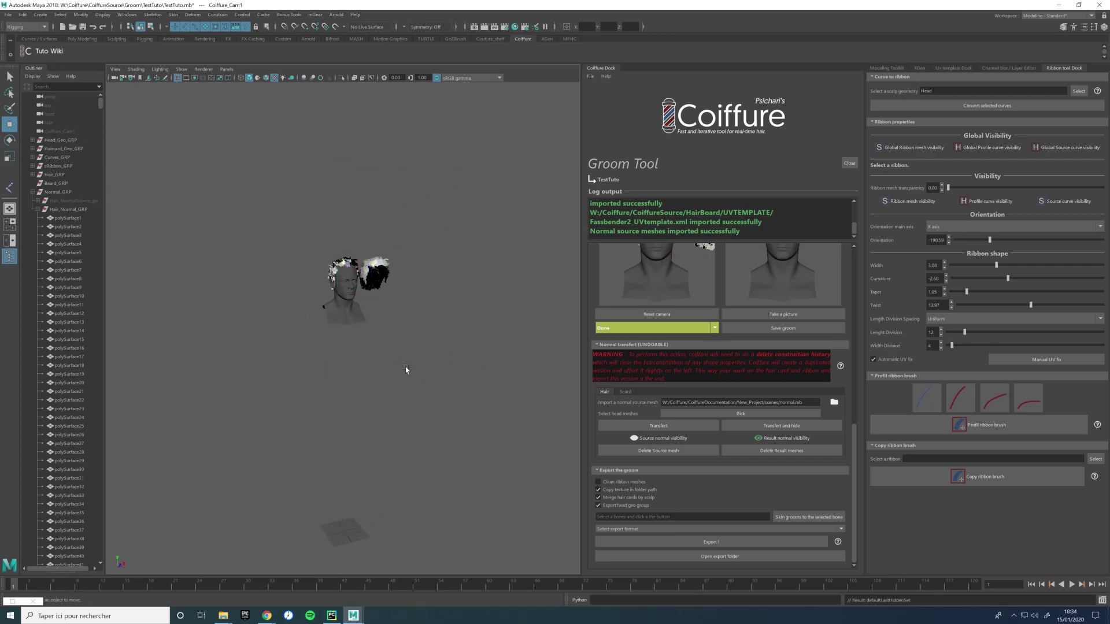
pyautogui.keyDown('alt'); pyautogui.moveTo(404, 367); pyautogui.dragTo(419, 422, button='middle'); pyautogui.keyUp('alt')
pyautogui.scroll(10, 478, 392)
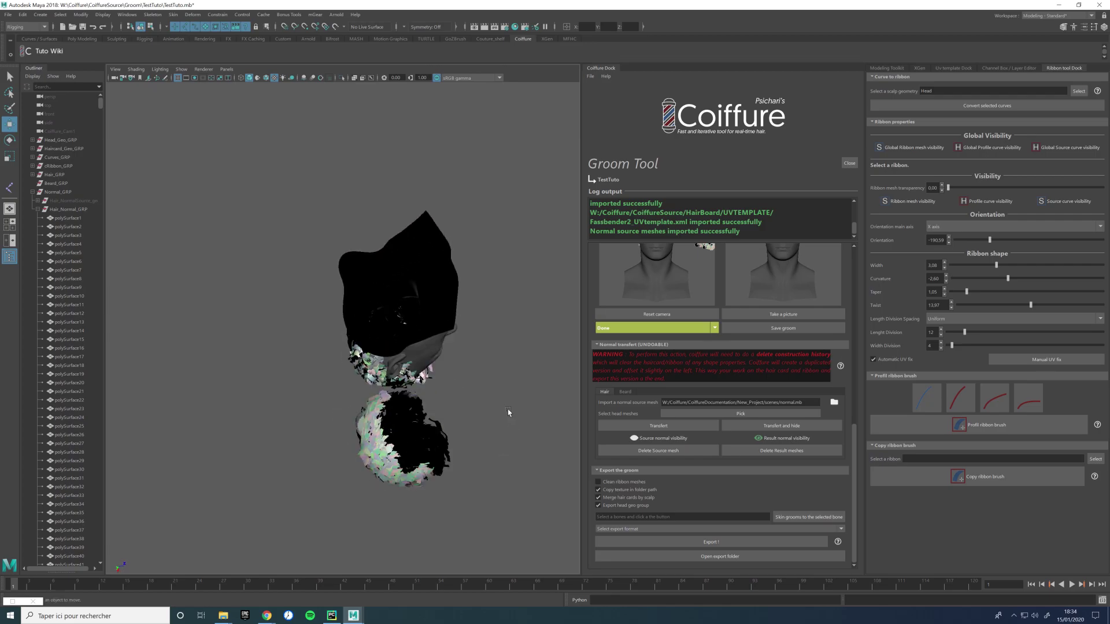
# Step: Select the head joint and assign it as the bone for skinning the grooms on export
pyautogui.click(456, 382)
pyautogui.keyDown('alt'); pyautogui.moveTo(465, 339); pyautogui.dragTo(407, 361); pyautogui.keyUp('alt')
pyautogui.moveTo(442, 407); pyautogui.dragTo(304, 347)
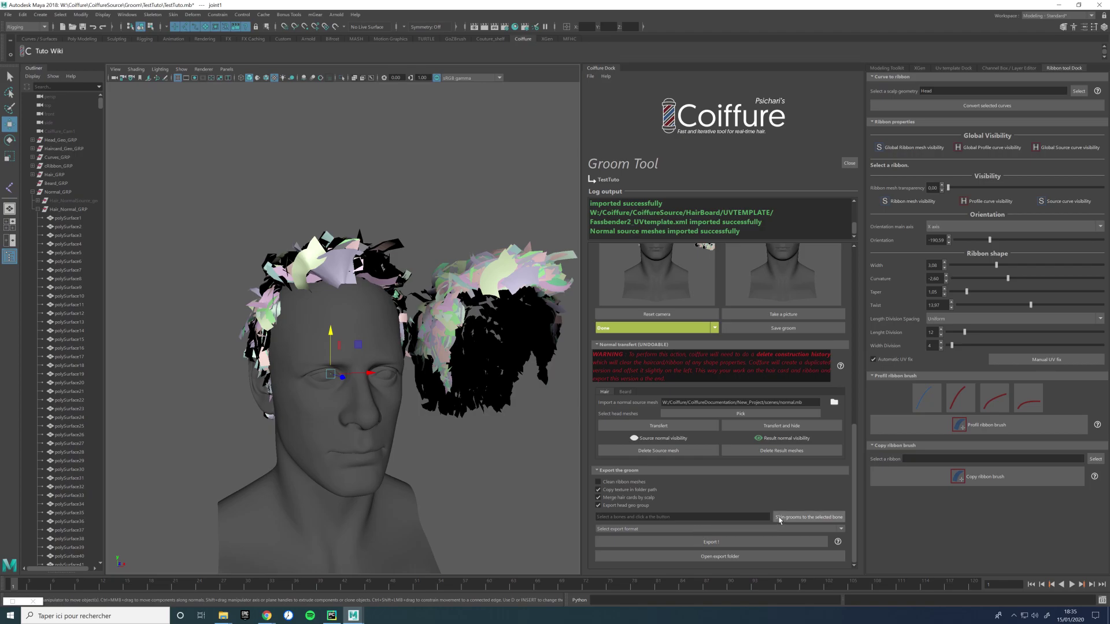
pyautogui.click(808, 516)
# Step: Choose FBX as the export format, export the groom and dismiss the export warnings
pyautogui.click(670, 529)
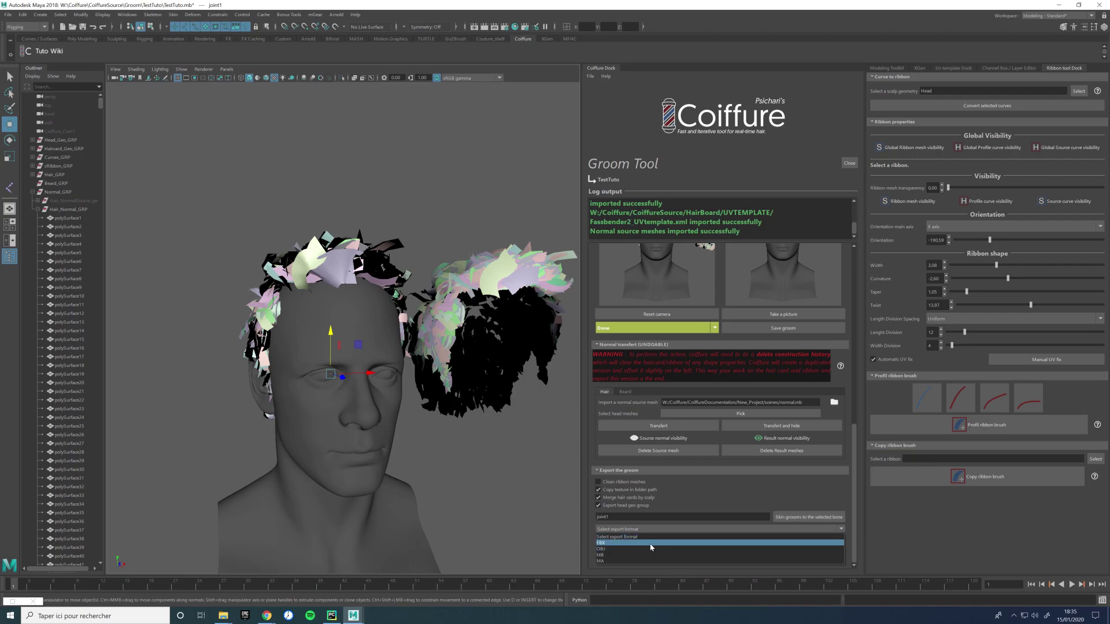
pyautogui.click(676, 542)
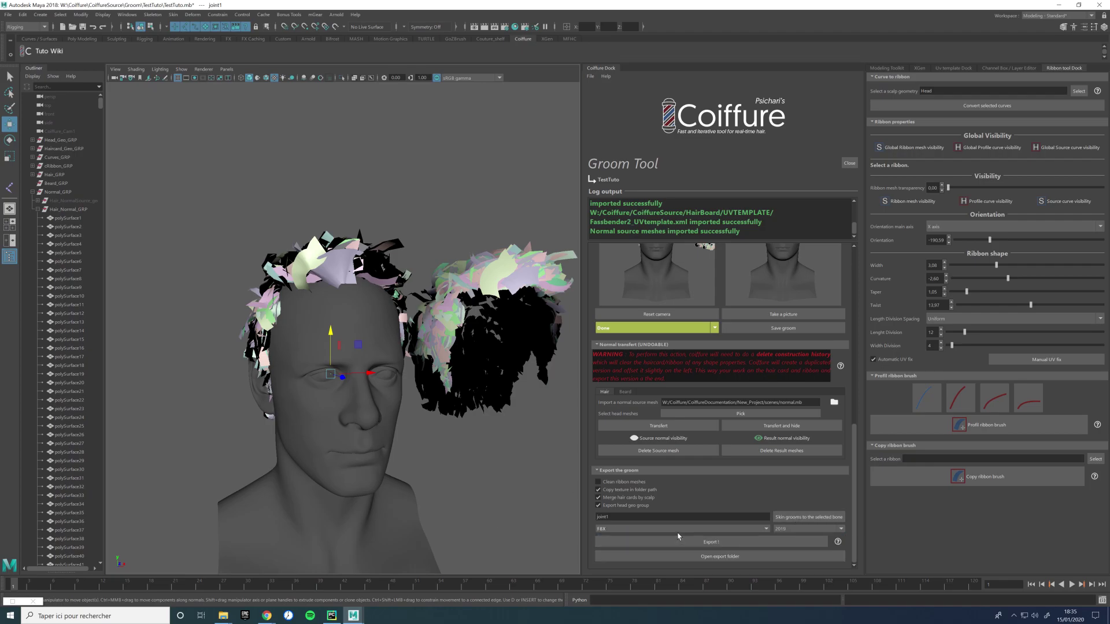
pyautogui.click(676, 529)
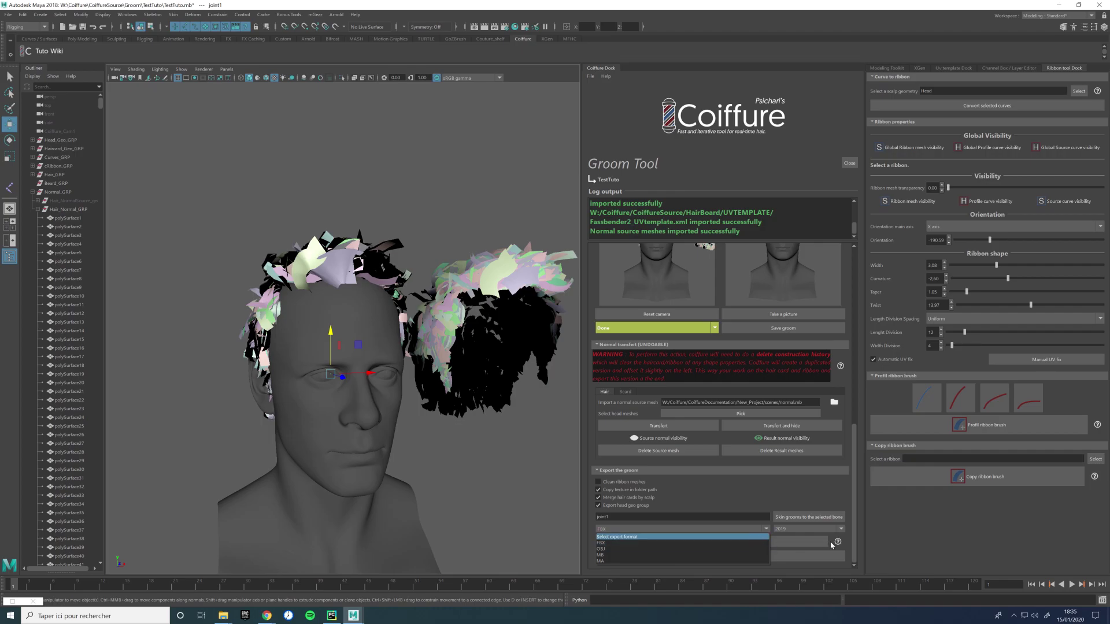
pyautogui.click(768, 543)
pyautogui.click(768, 545)
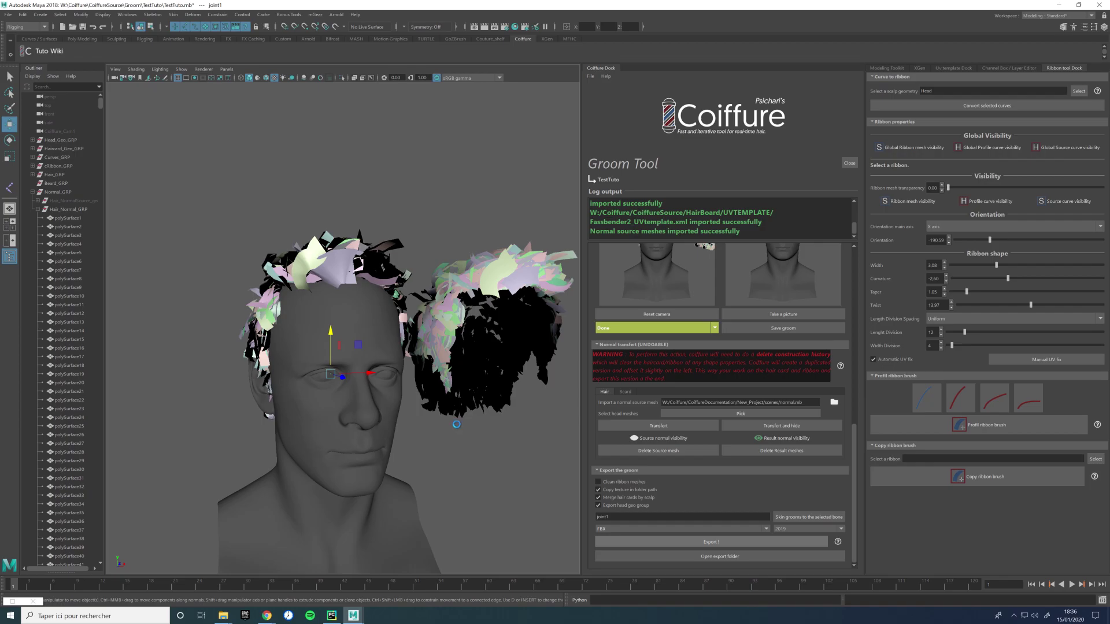
pyautogui.click(489, 432)
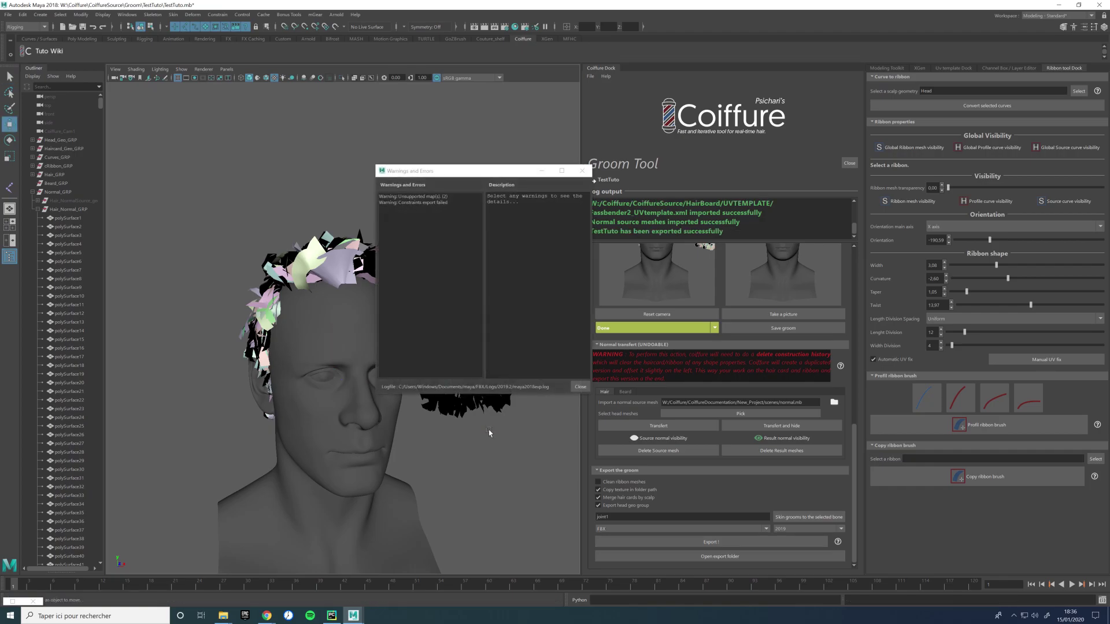
pyautogui.click(582, 171)
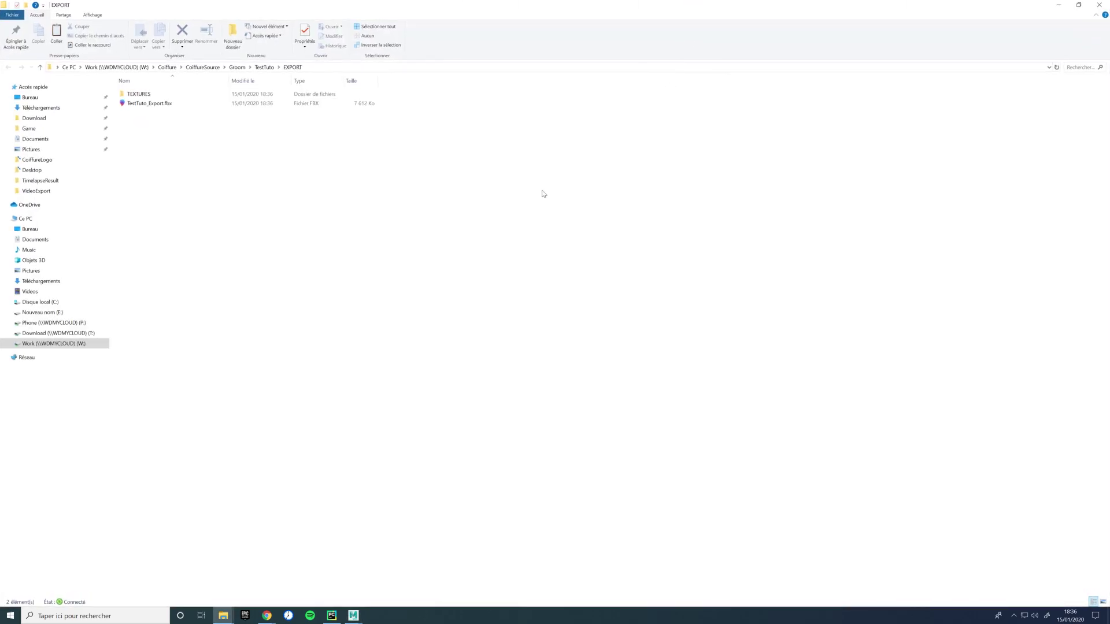
# Step: Examine the exported hair textures in TEXTURES/Hair and the FBX file in the EXPORT folder, then return to Maya
pyautogui.doubleClick(144, 96)
pyautogui.doubleClick(144, 96)
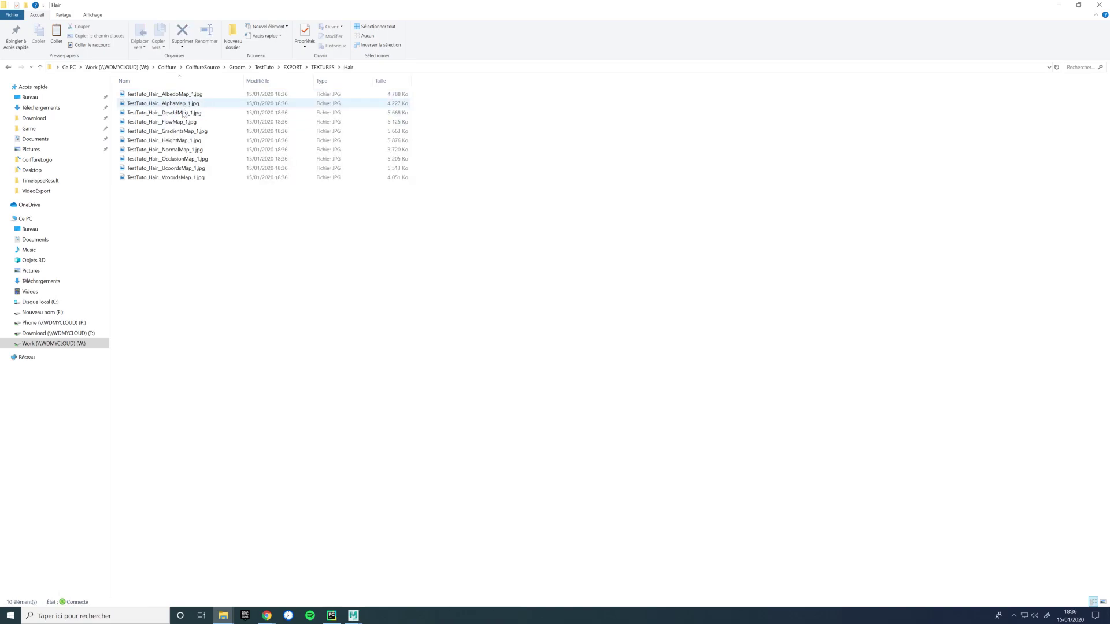
pyautogui.click(324, 68)
pyautogui.click(293, 67)
pyautogui.click(159, 101)
pyautogui.moveTo(282, 5); pyautogui.dragTo(283, 8)
pyautogui.click(471, 166)
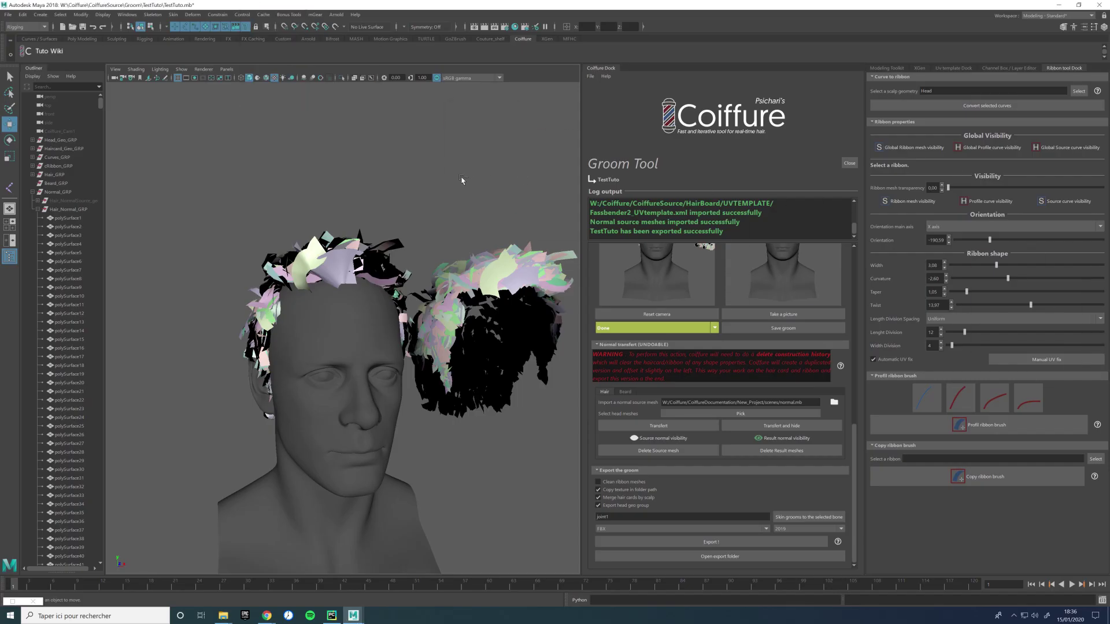
# Step: Save the TestTuto scene and start a new empty scene
pyautogui.hotkey('ctrl', 'n')
pyautogui.click(580, 316)
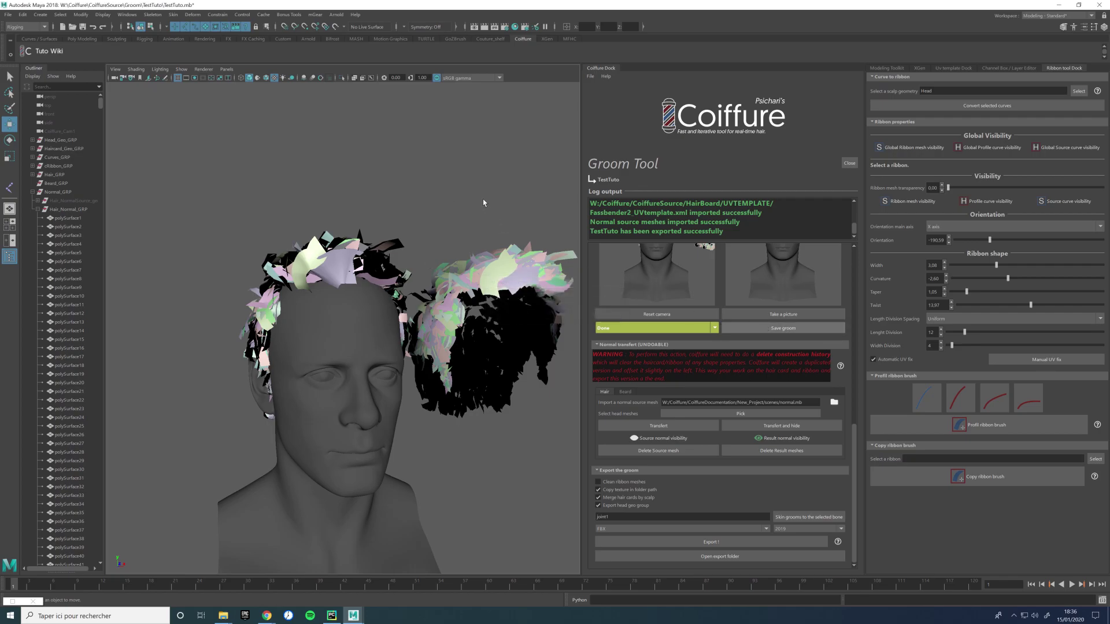
pyautogui.hotkey('ctrl', 's')
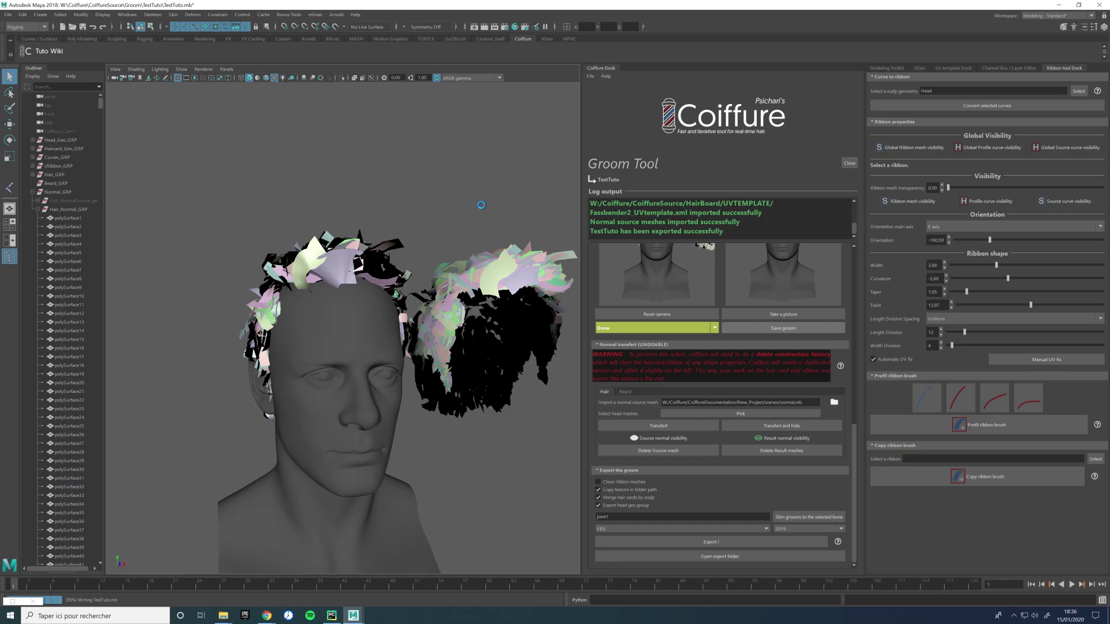
pyautogui.press('w')
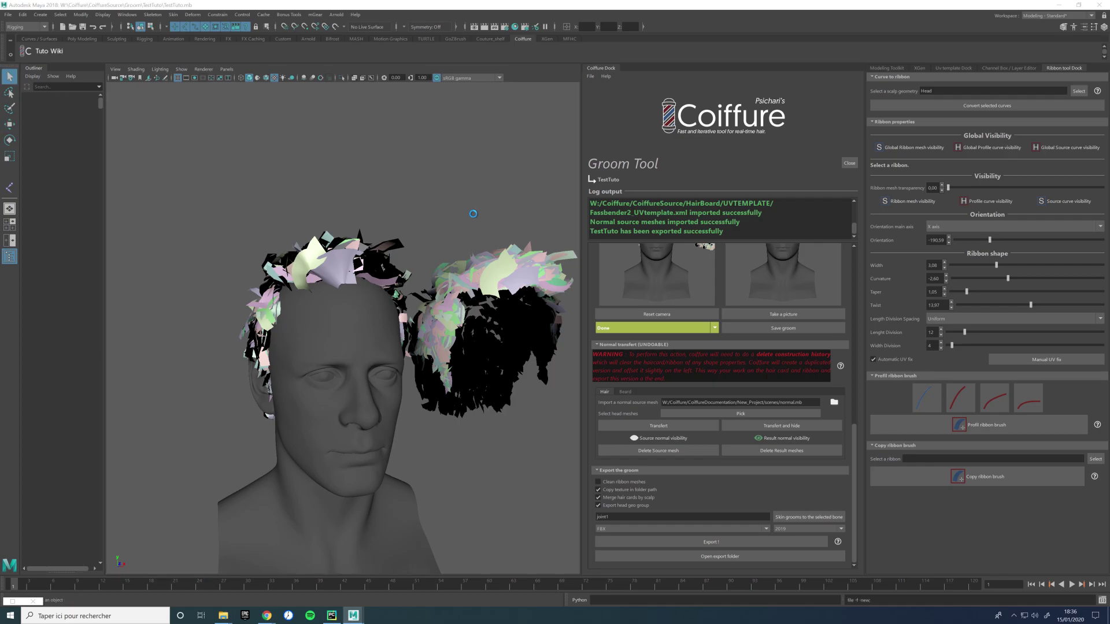
# Step: Import TestTuto_Export.fbx from the EXPORT folder into the empty scene and inspect the imported Hair_GEO on the head
pyautogui.hotkey('alt', 'Tab')
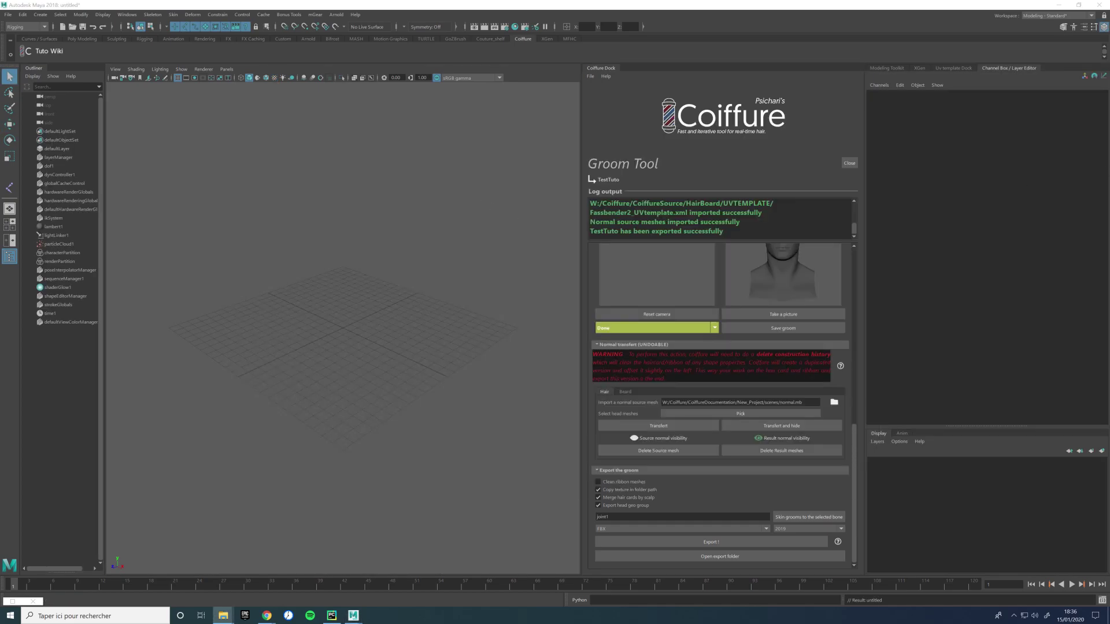
pyautogui.moveTo(462, 277); pyautogui.dragTo(231, 227)
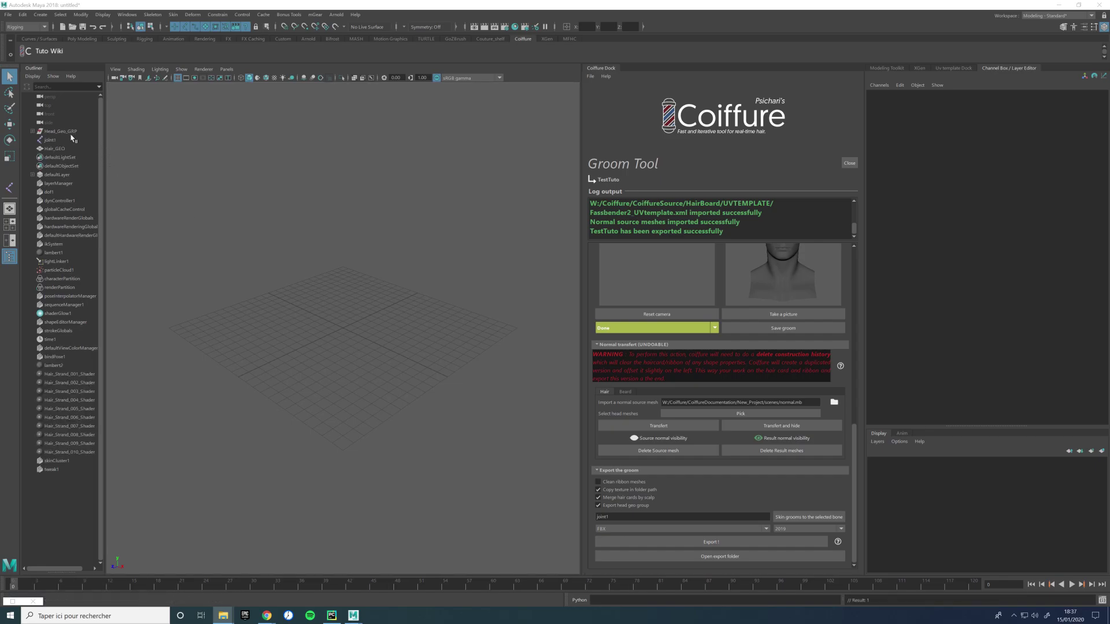
pyautogui.click(61, 149)
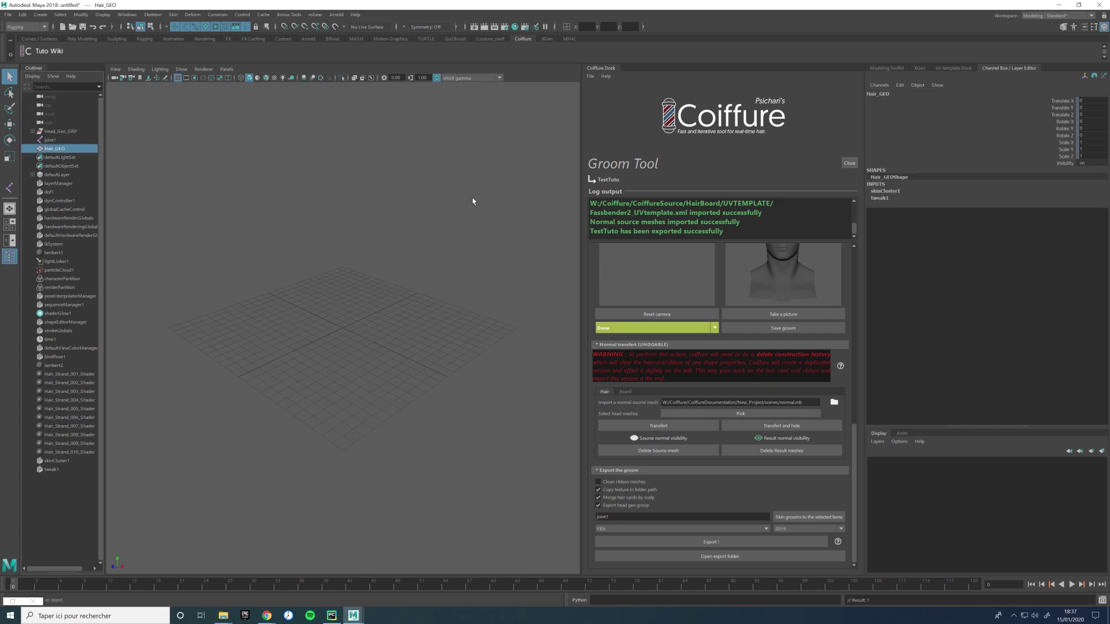
pyautogui.press('f')
pyautogui.click(477, 245)
pyautogui.keyDown('alt'); pyautogui.moveTo(477, 245); pyautogui.dragTo(471, 262); pyautogui.keyUp('alt')
pyautogui.keyDown('alt'); pyautogui.moveTo(469, 267); pyautogui.dragTo(397, 252); pyautogui.keyUp('alt')
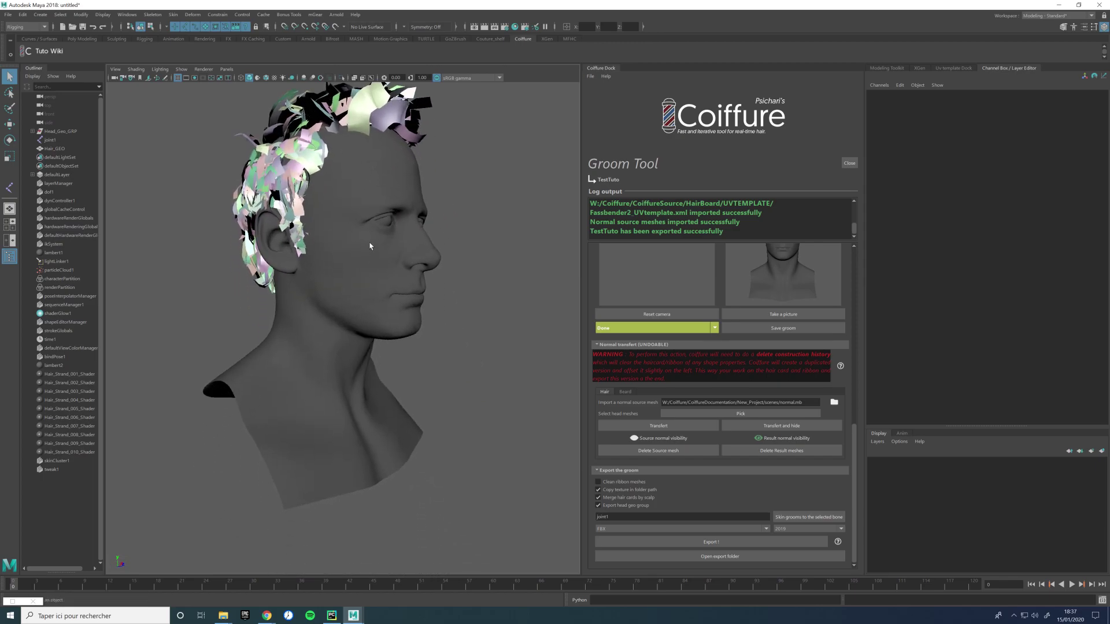